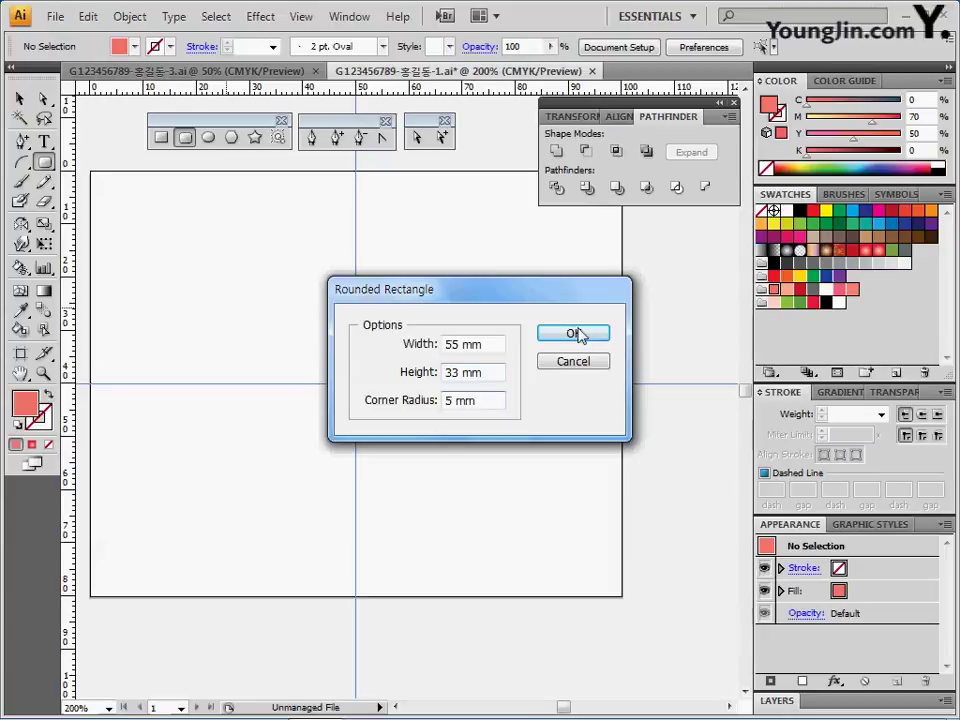
Create a 55 × 33 mm rounded rectangle with a 5 mm corner radius and centre it on the vertical guide near the artboard's lower edge.
left_click(575, 336)
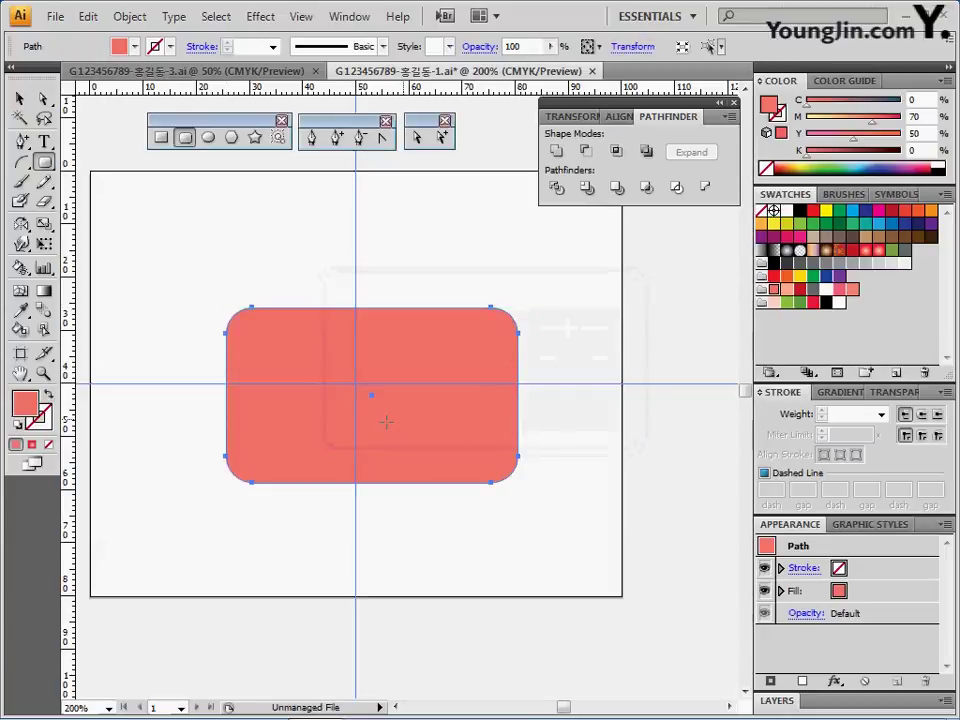
left_click_drag(375, 396, 355, 497)
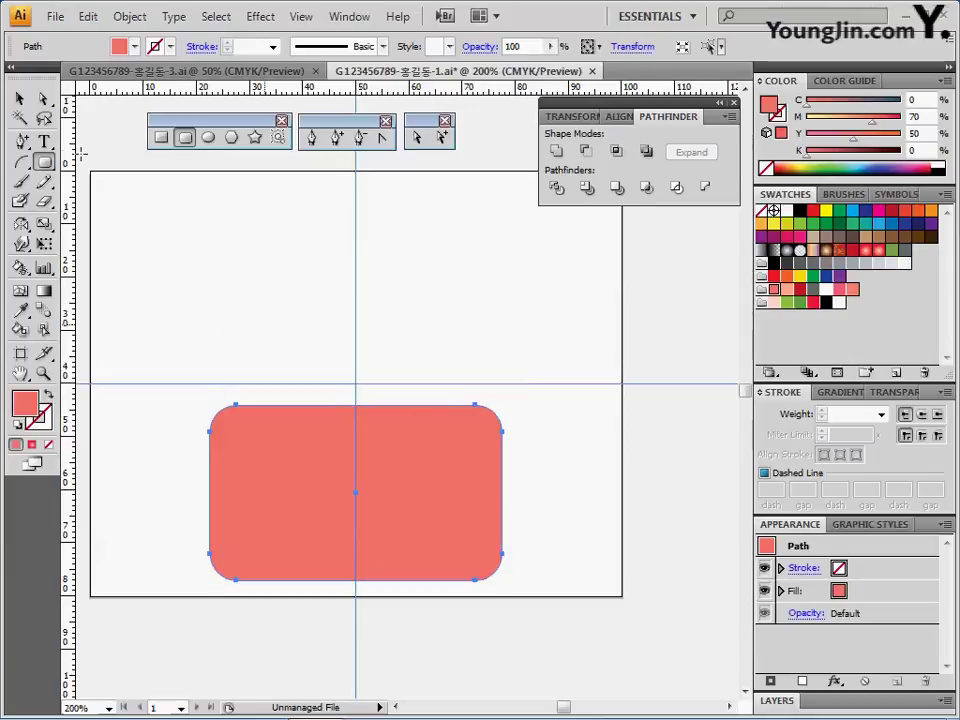
Delete the rounded rectangle's two upper anchor points so its upper corners become square, and deselect it.
left_click(417, 138)
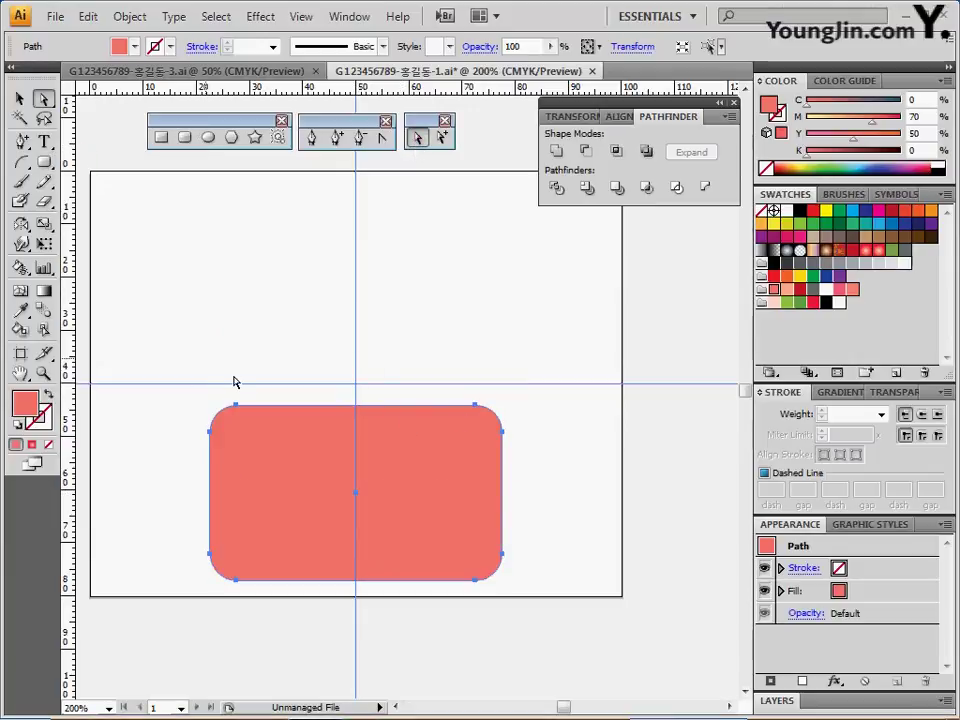
left_click_drag(205, 358, 495, 425)
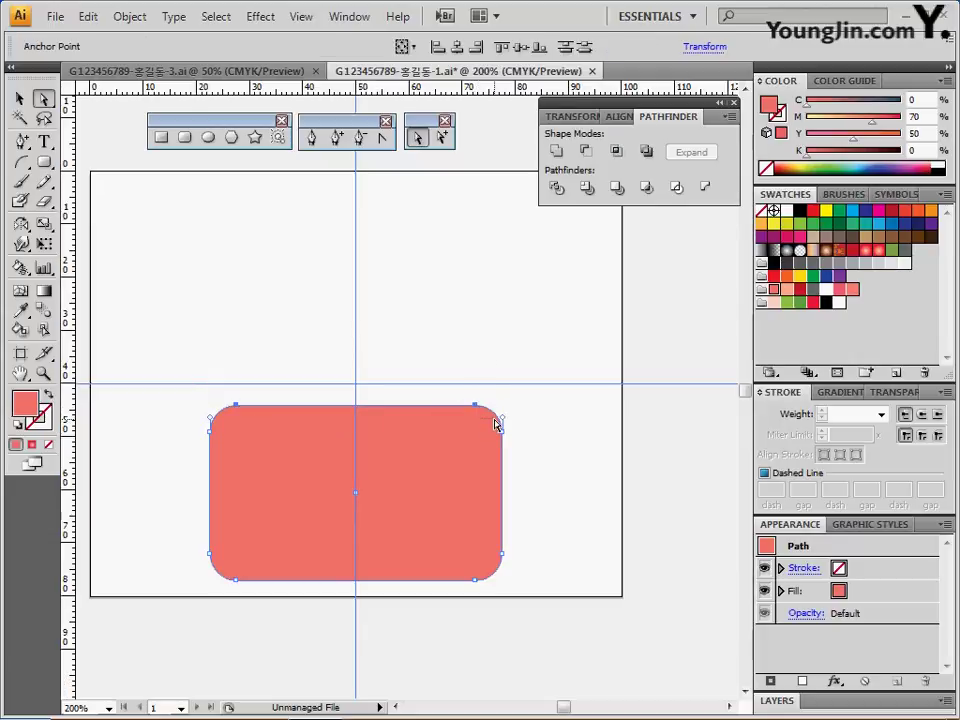
key("Delete")
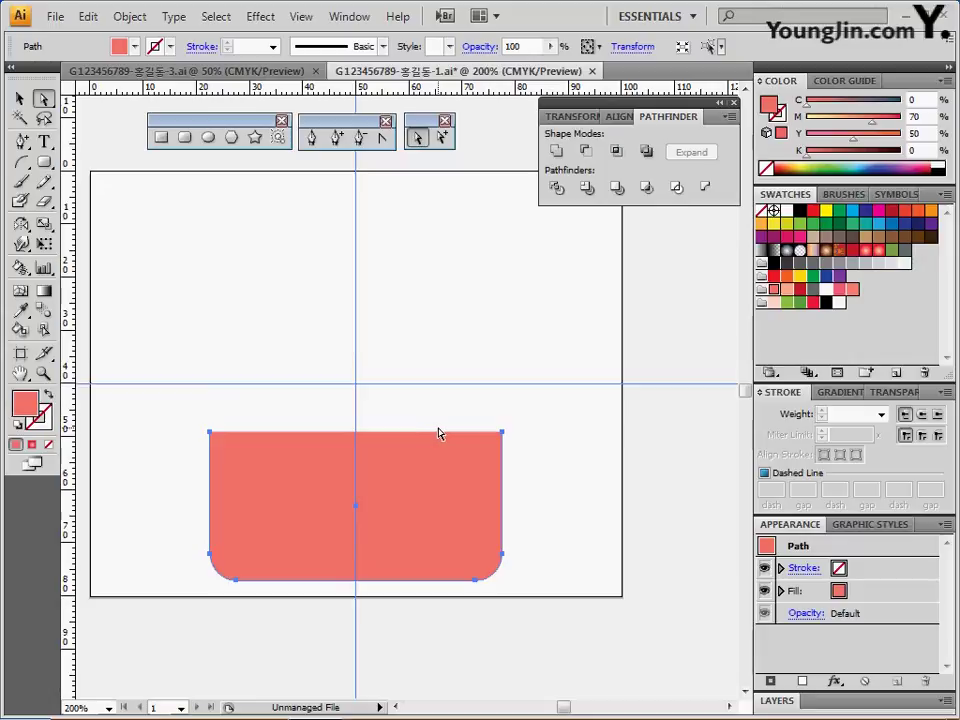
left_click(234, 309)
Create a 67 × 6 mm rounded rectangle with fully rounded ends on the body's upper edge and fill it with C0 M40 Y40 K0.
left_click(185, 137)
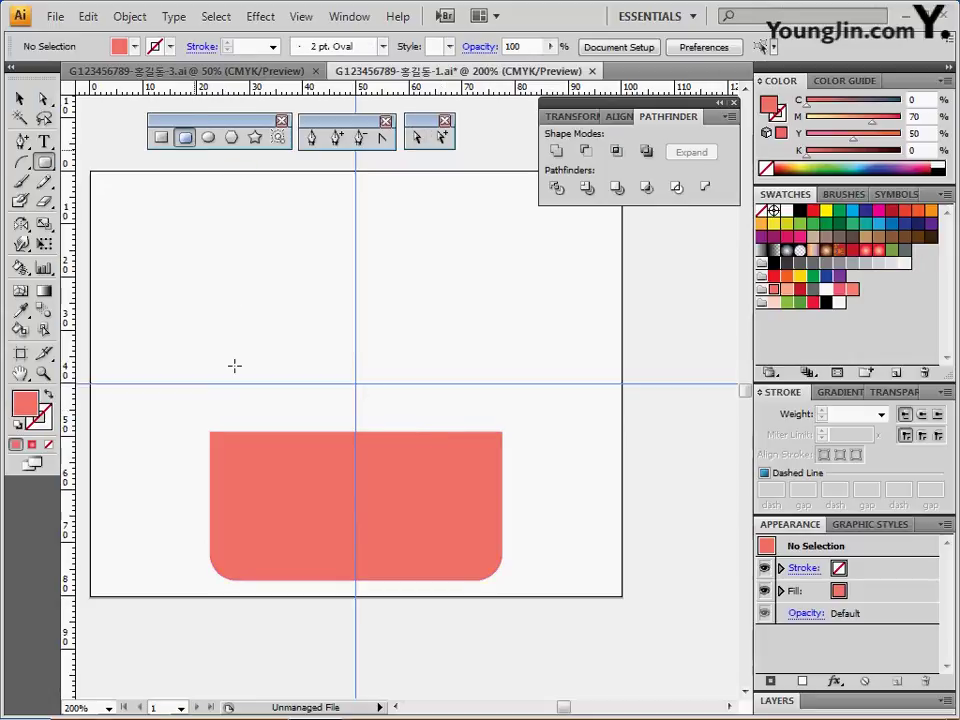
left_click(355, 419)
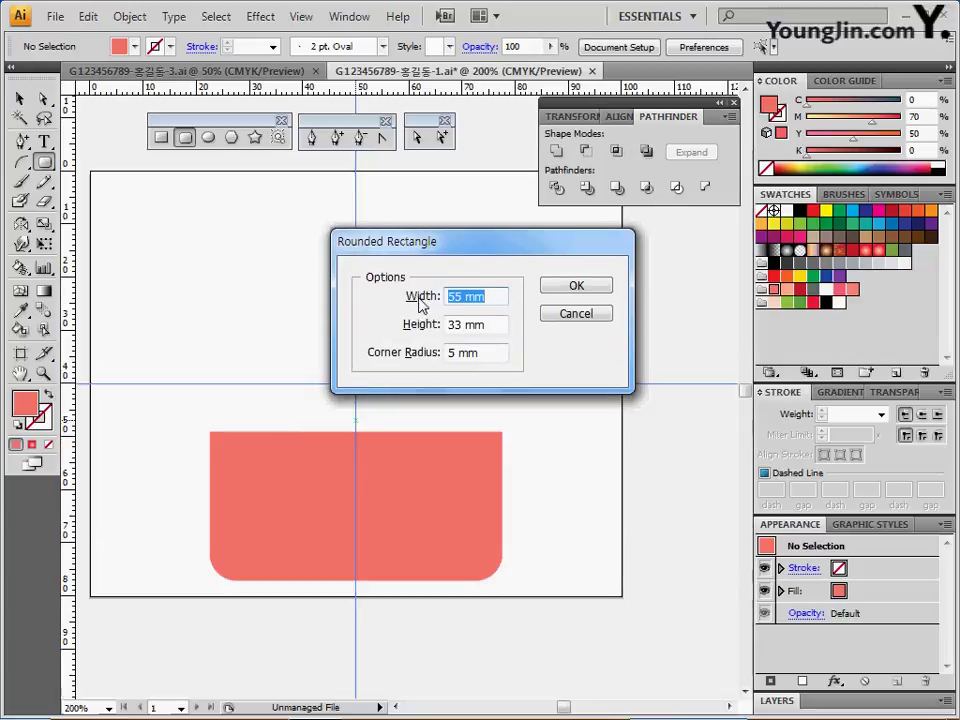
type("68")
key("BackSpace")
type("7")
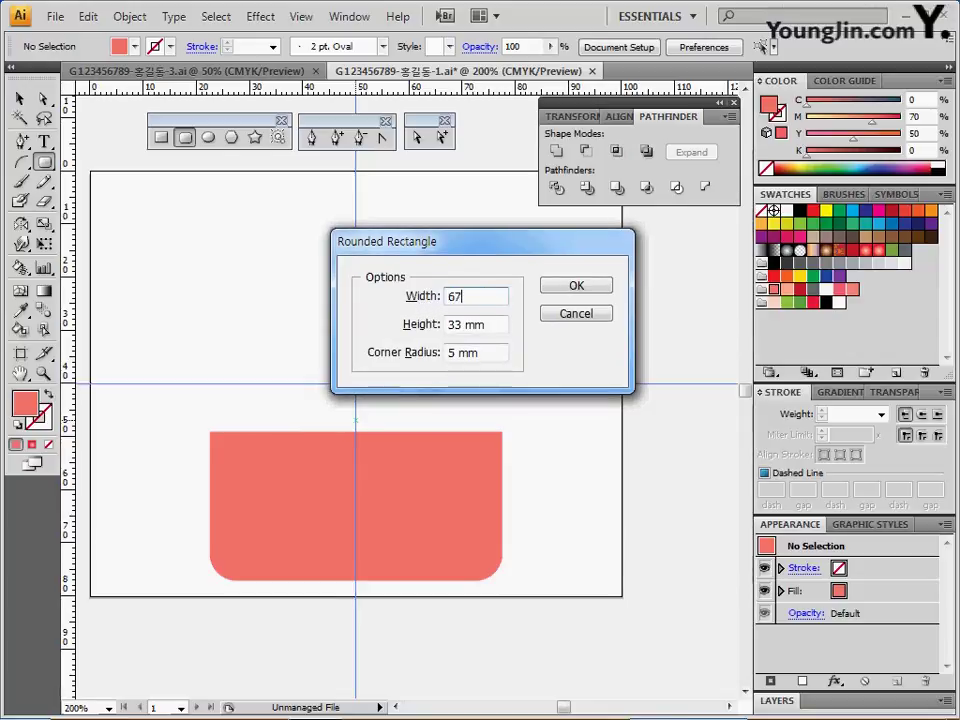
key("Tab")
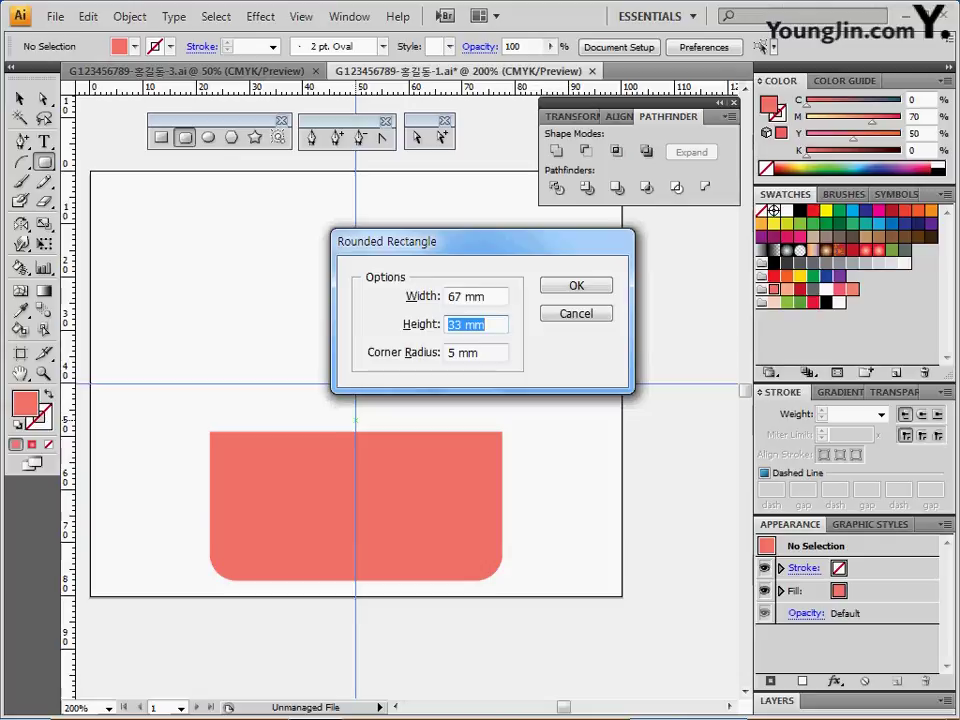
type("6")
key("Tab")
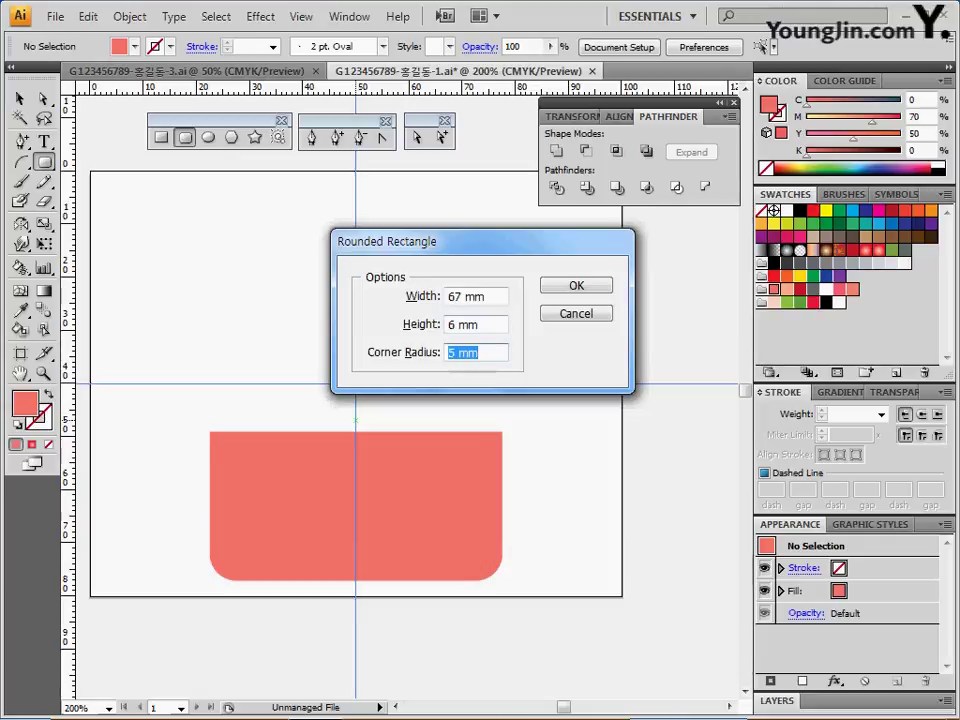
type("1")
key("Return")
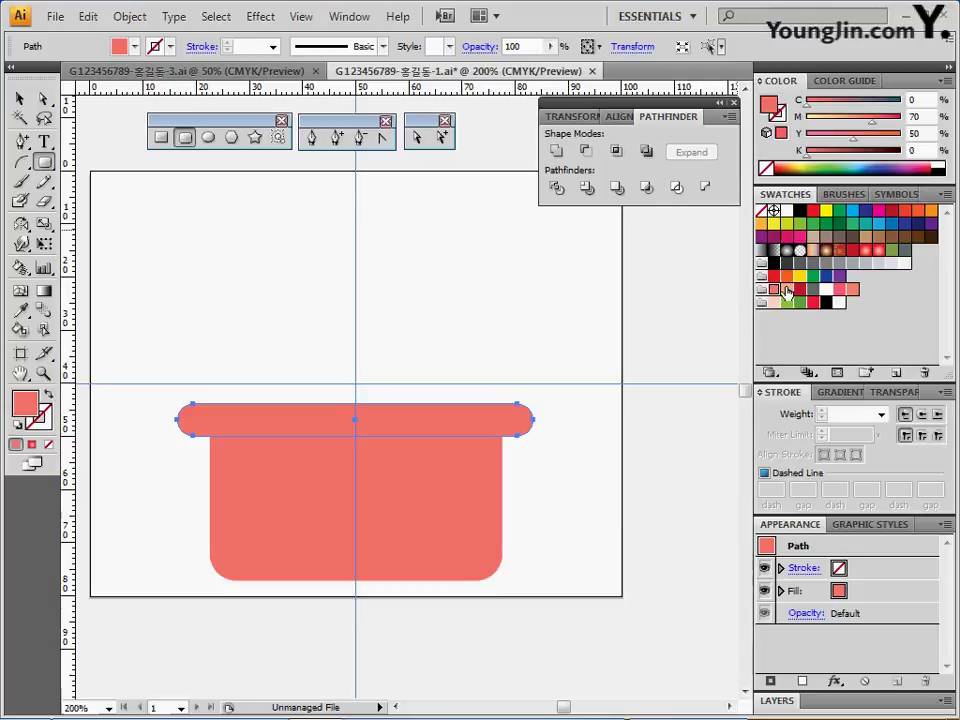
left_click(786, 289)
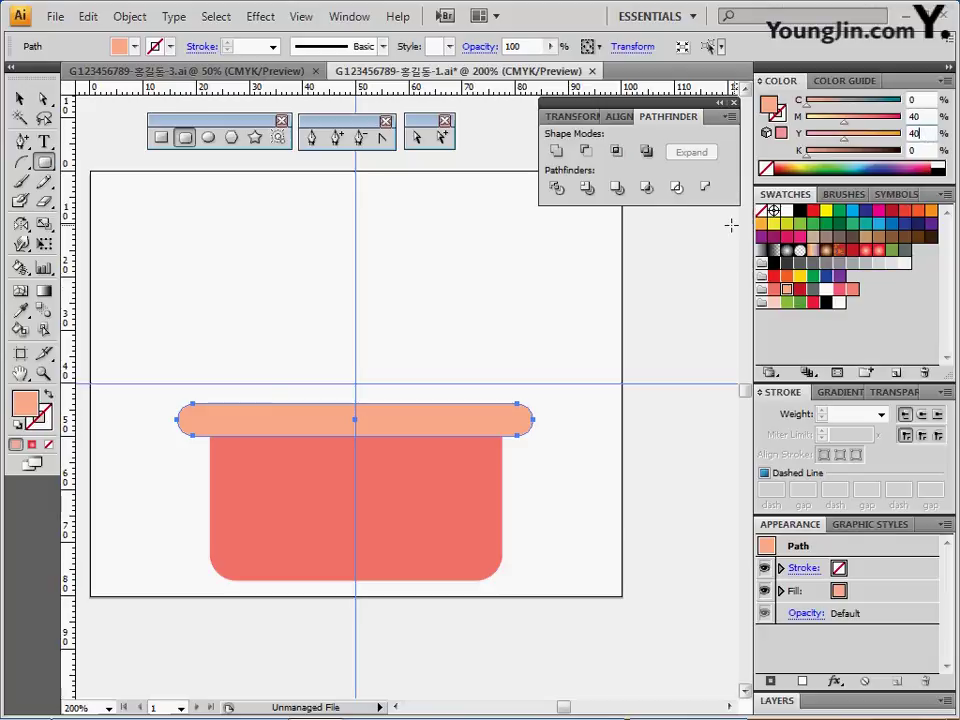
left_click(300, 323)
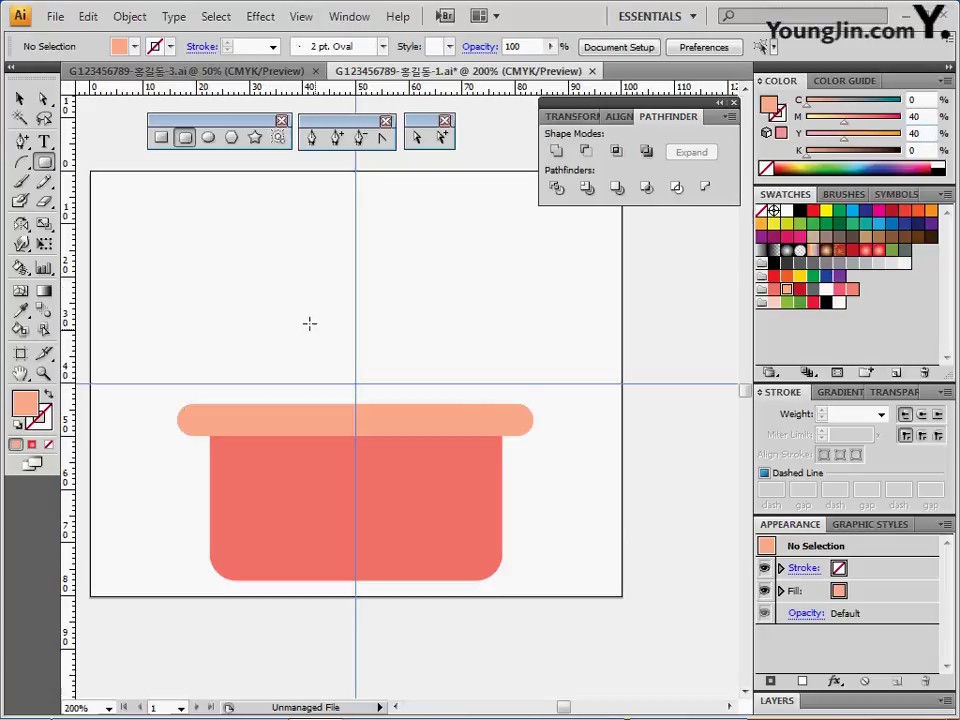
Create a 57 × 11 mm rectangle across the body directly below the rim and fill it with white.
left_click(161, 137)
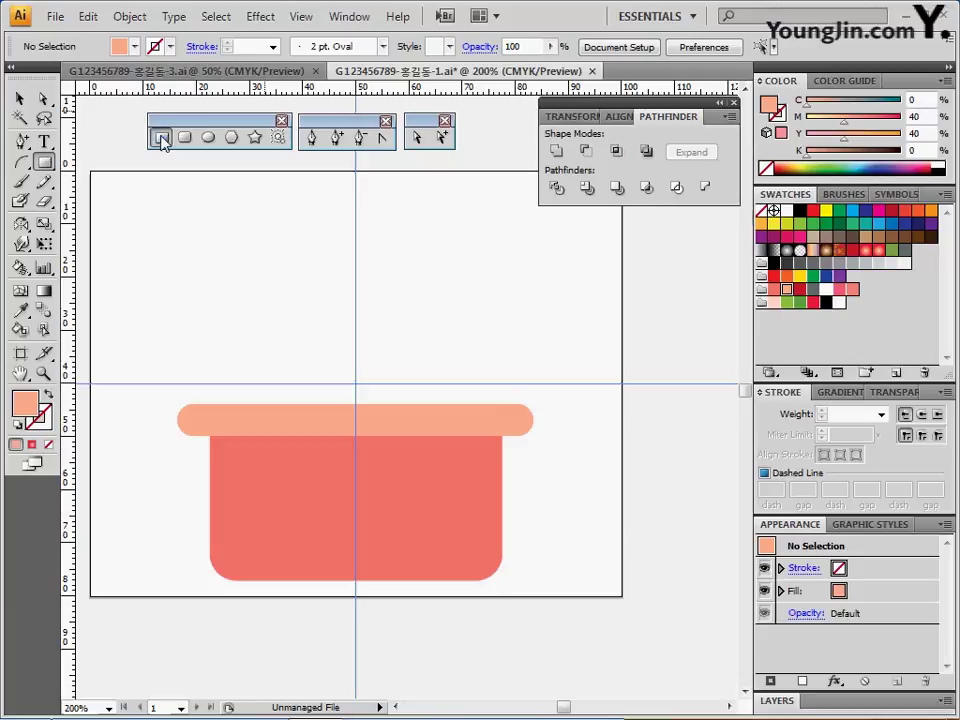
left_click(205, 434)
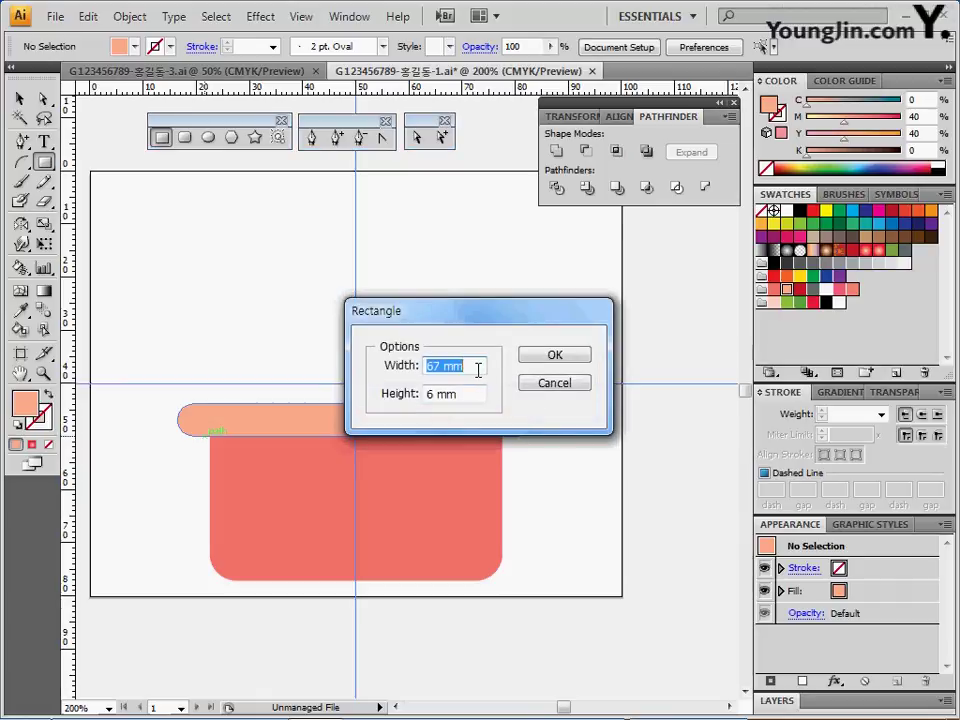
type("57")
key("Tab")
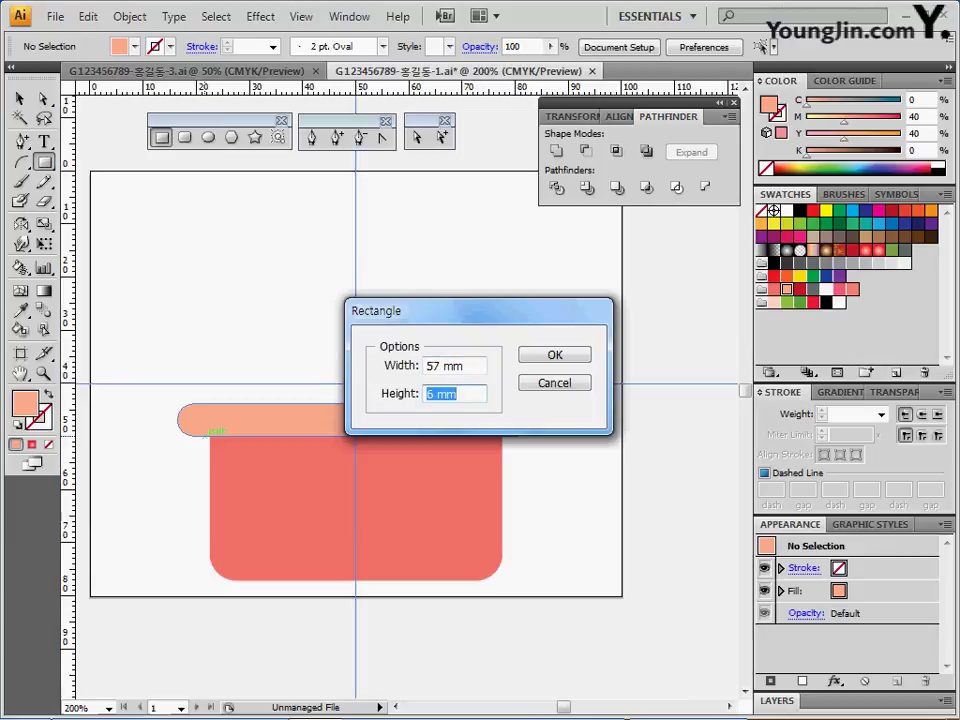
type("11")
key("Return")
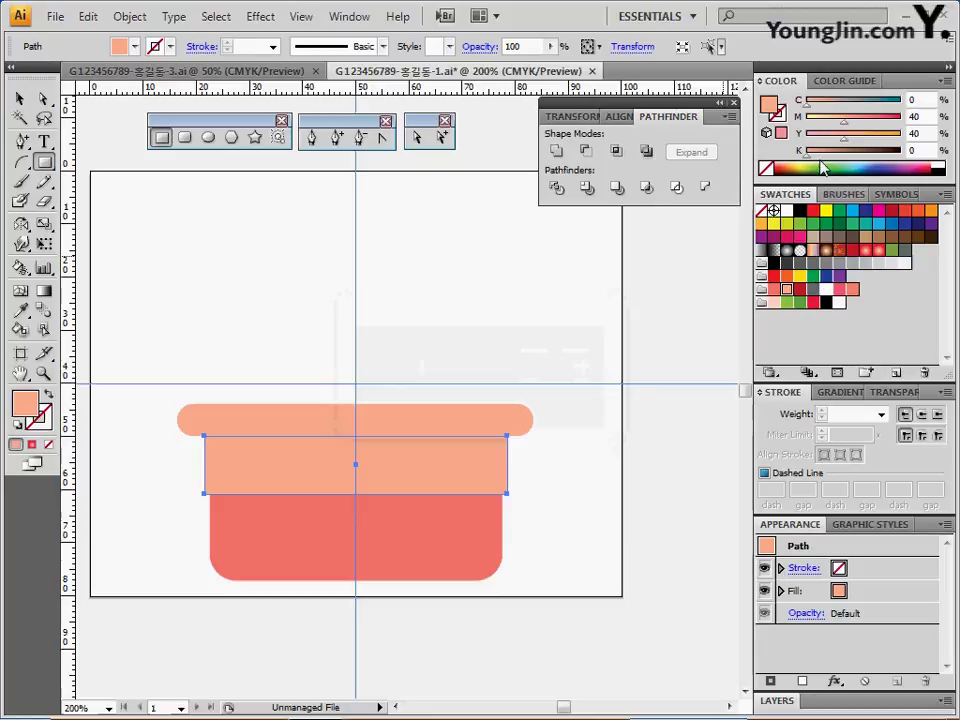
left_click(826, 290)
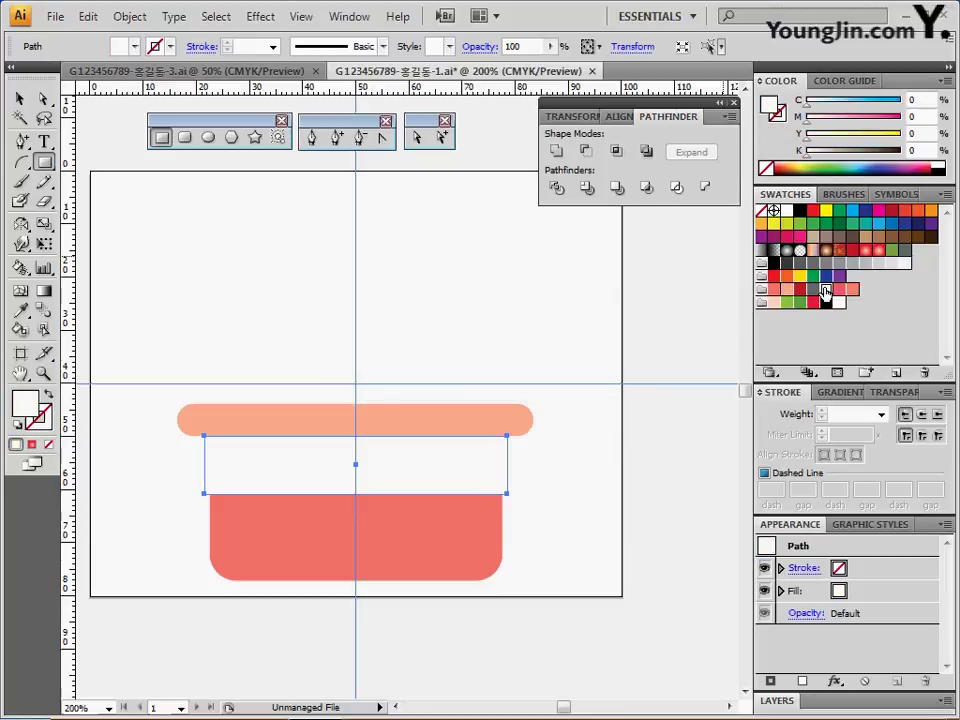
Give the white rectangle a 1 pt dashed stroke in C60 M50 Y50 K20 with 3 pt dashes.
left_click(777, 113)
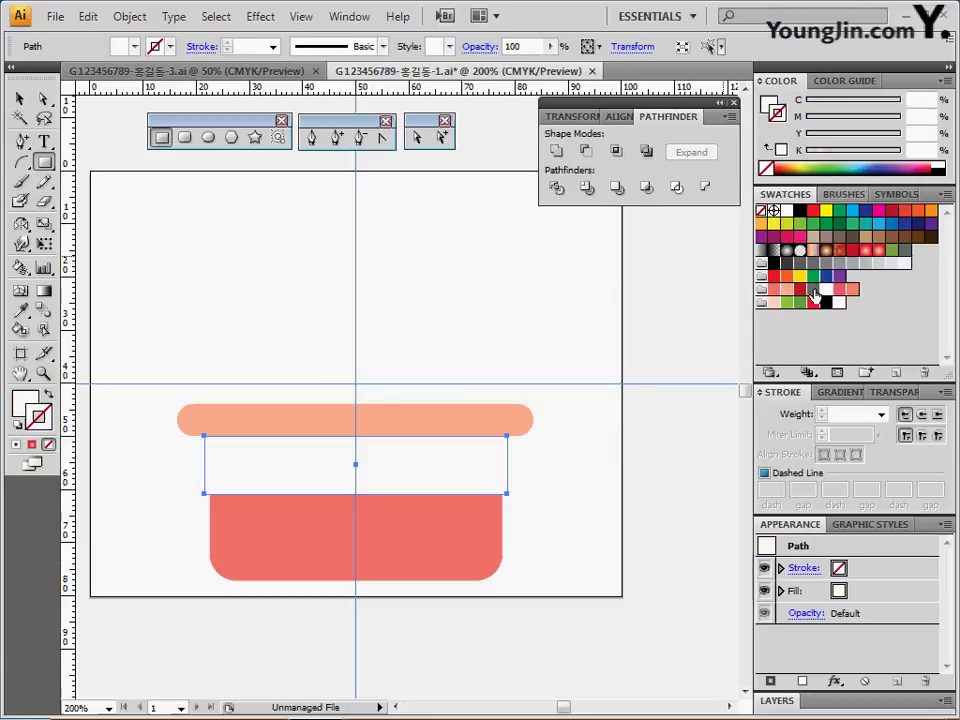
left_click(813, 289)
double_click(916, 99)
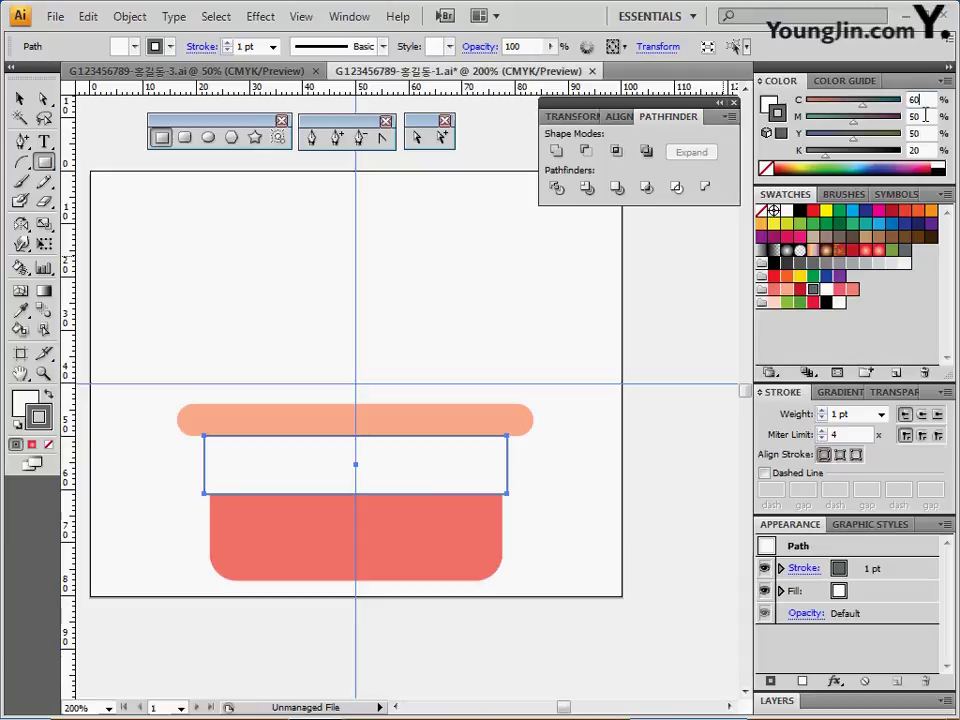
left_click(916, 133)
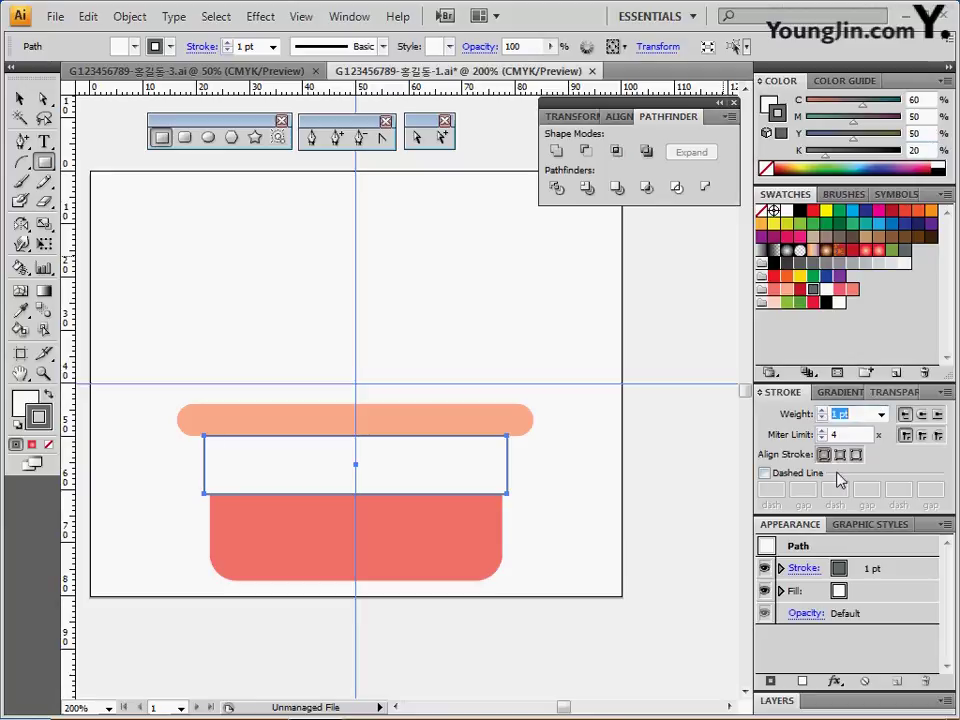
left_click(765, 473)
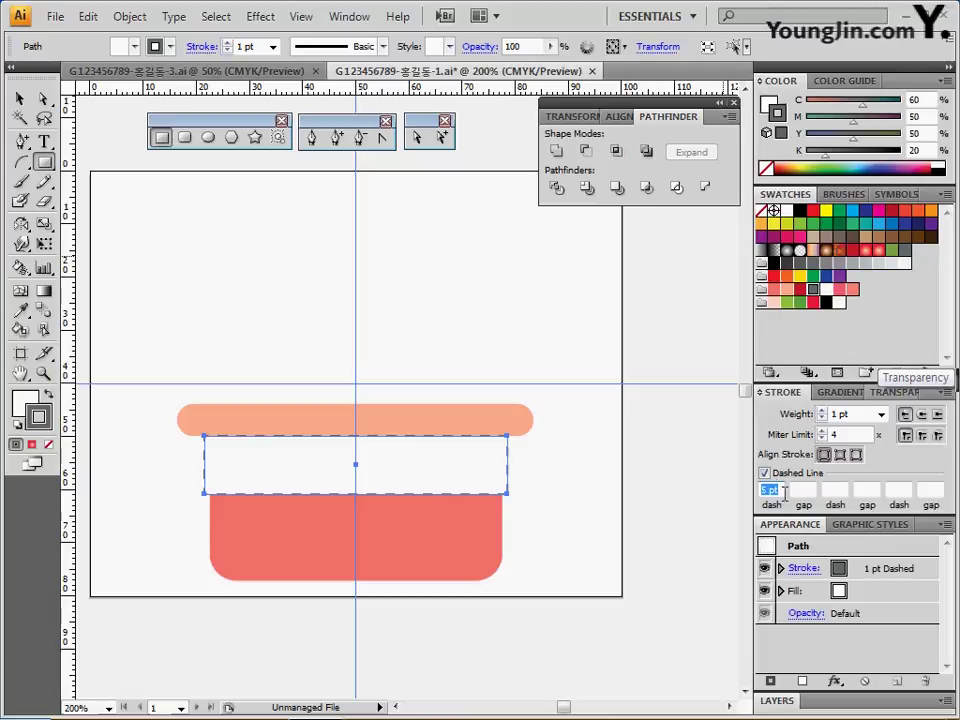
key("Return")
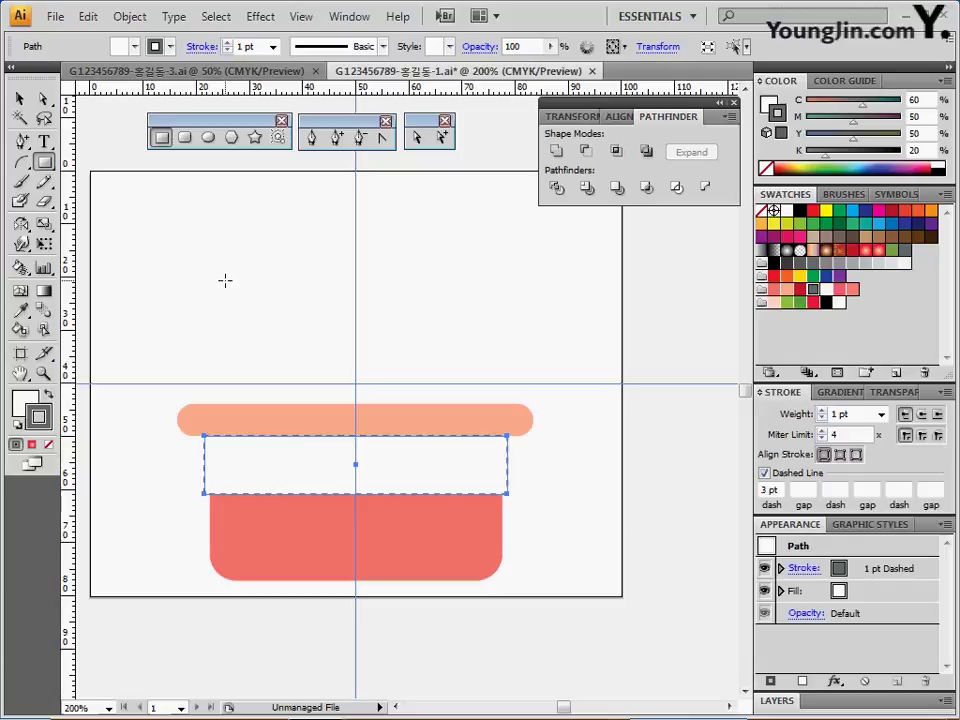
Create a non-uniformly scaled copy of the dashed rectangle at 130% horizontal and 100% vertical.
double_click(44, 223)
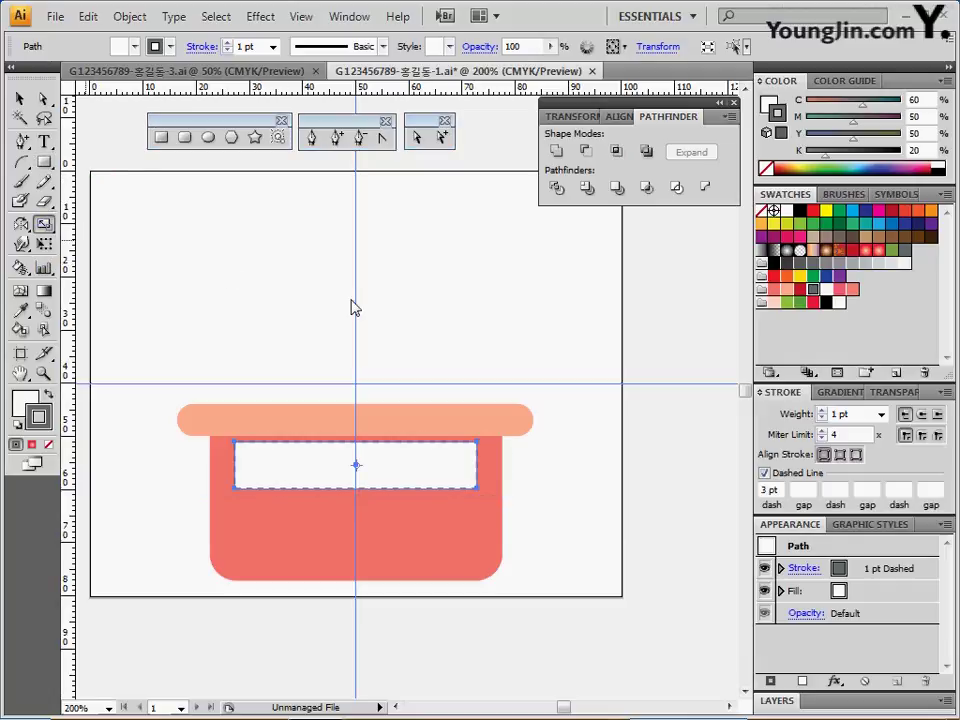
left_click_drag(407, 242, 323, 190)
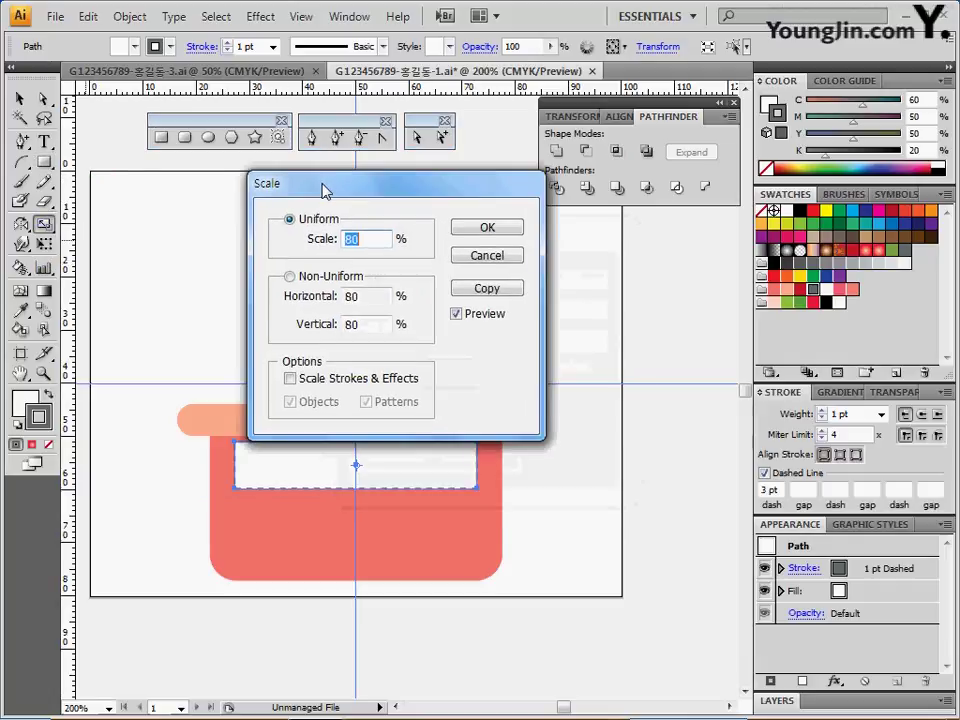
left_click(291, 281)
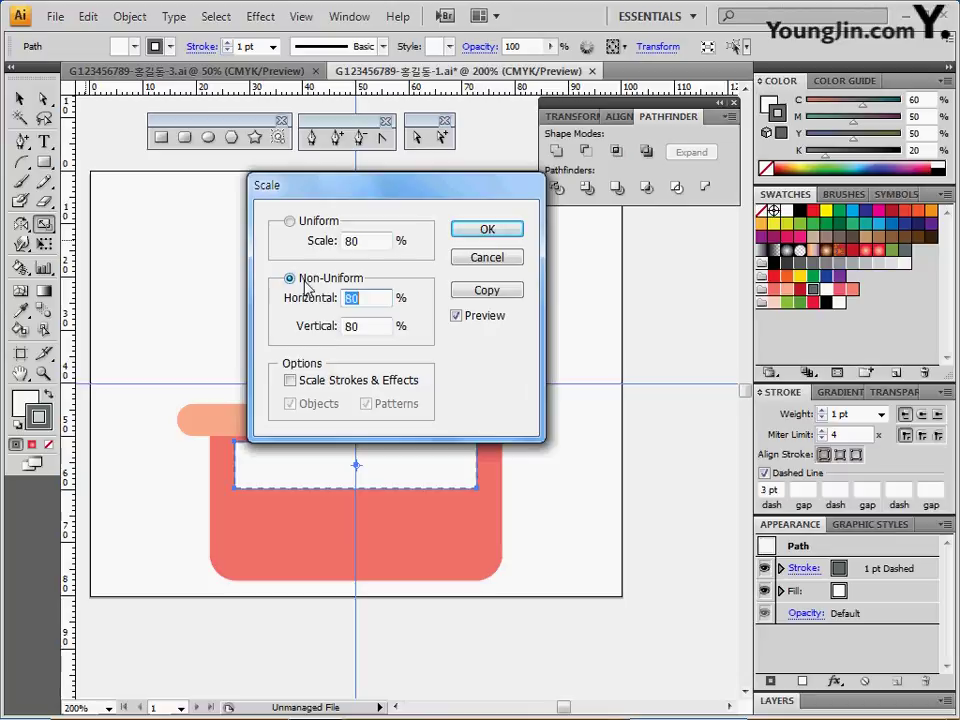
type("13")
key("Tab")
type("1")
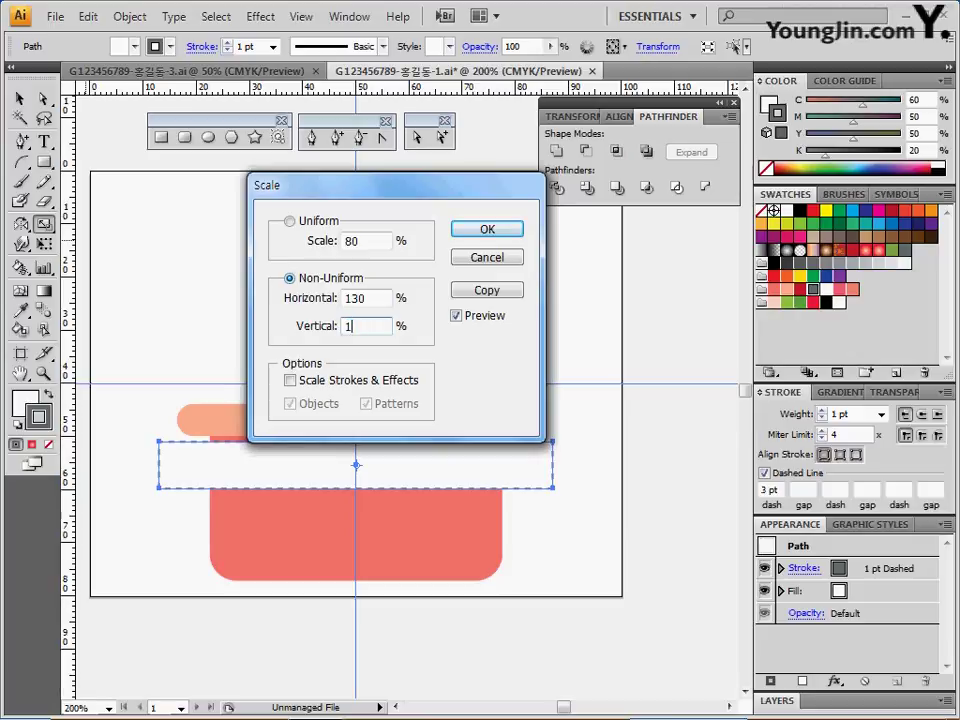
type("00")
left_click(487, 291)
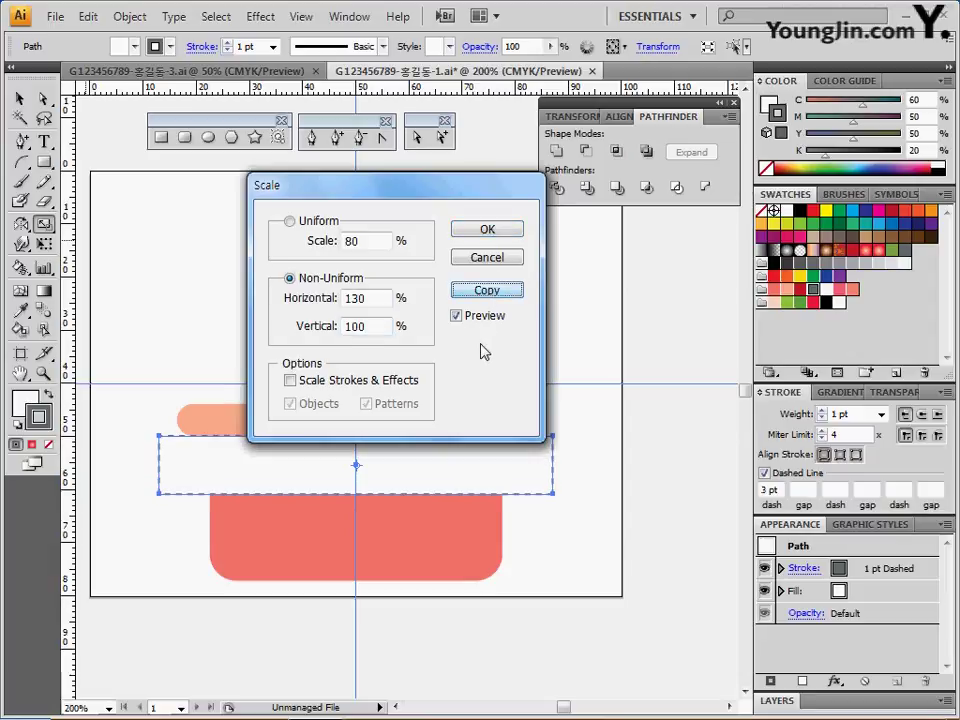
left_click(482, 290)
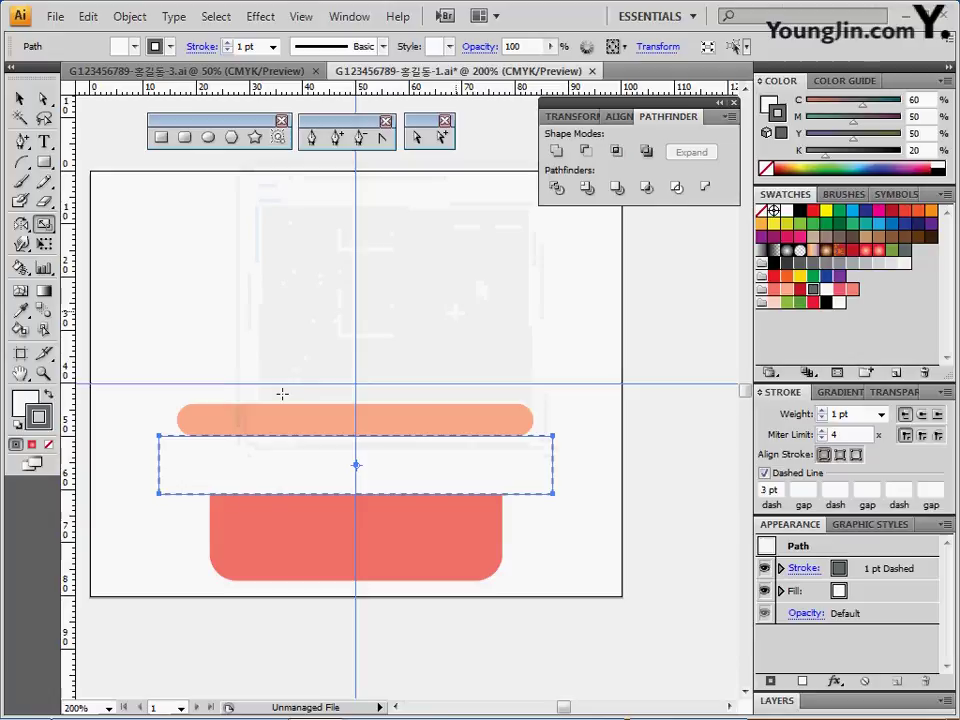
Send the wider dashed rectangle to the back of the artwork.
right_click(303, 412)
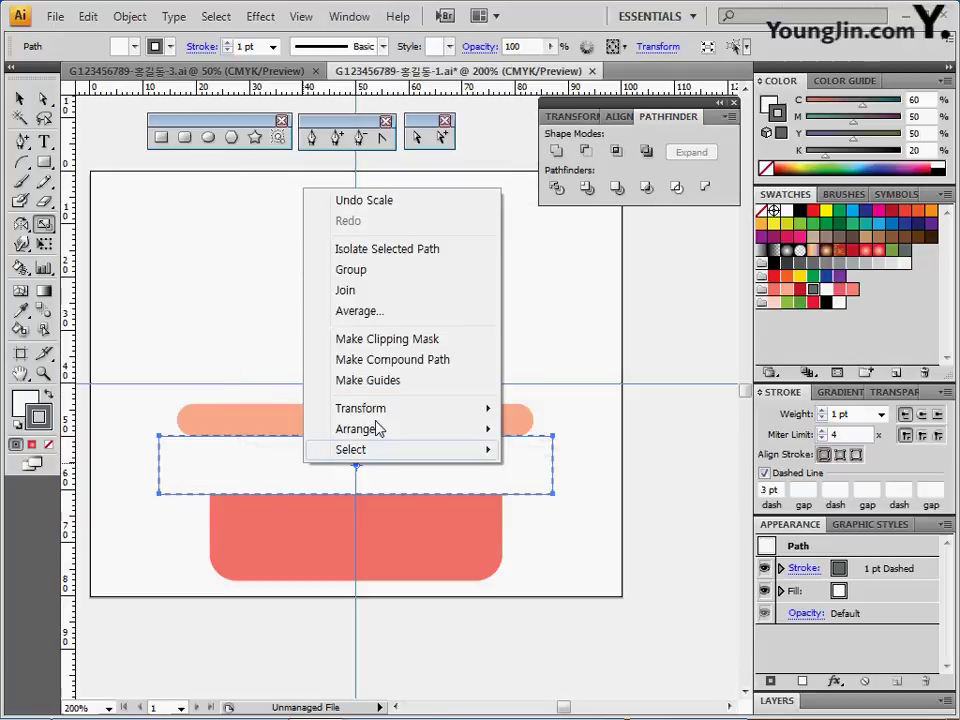
mouse_move(378, 428)
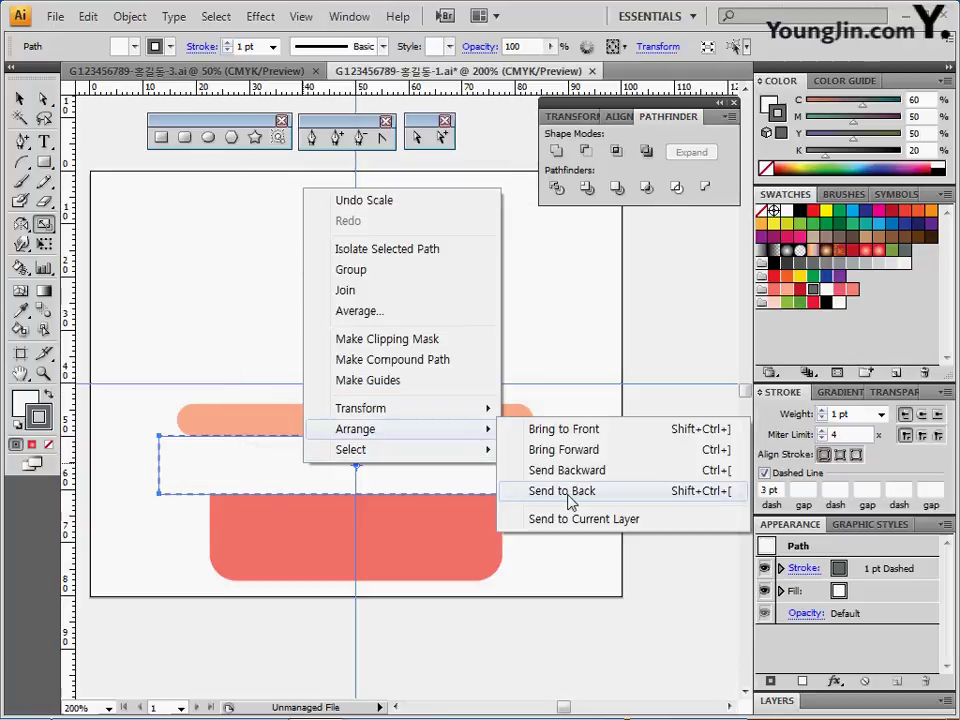
left_click(568, 496)
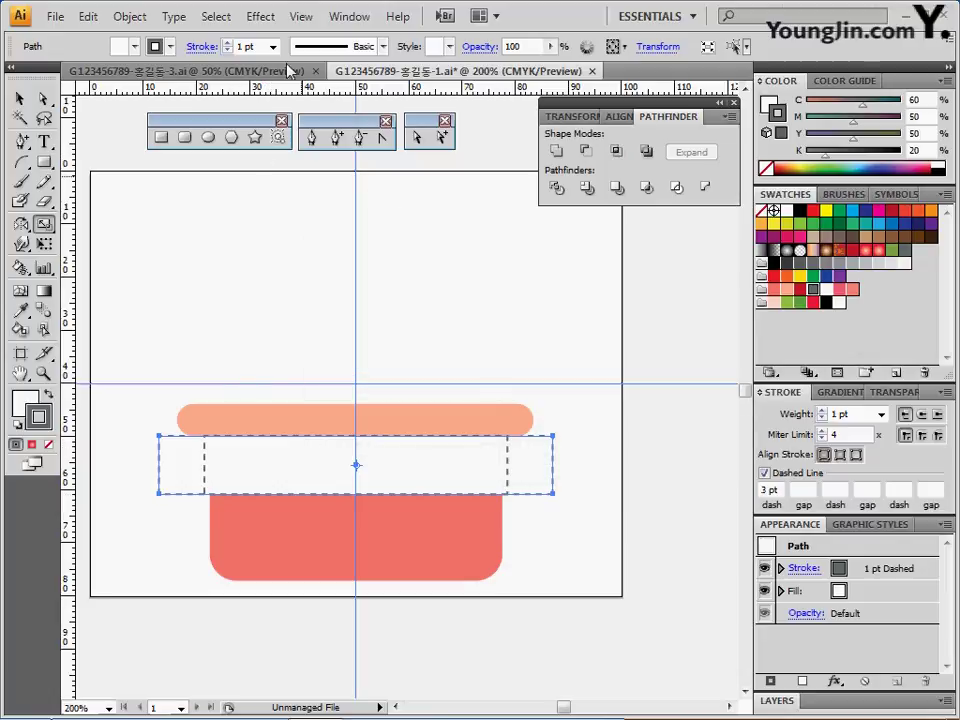
Add anchor points midway along every side of the wider dashed rectangle.
left_click(130, 16)
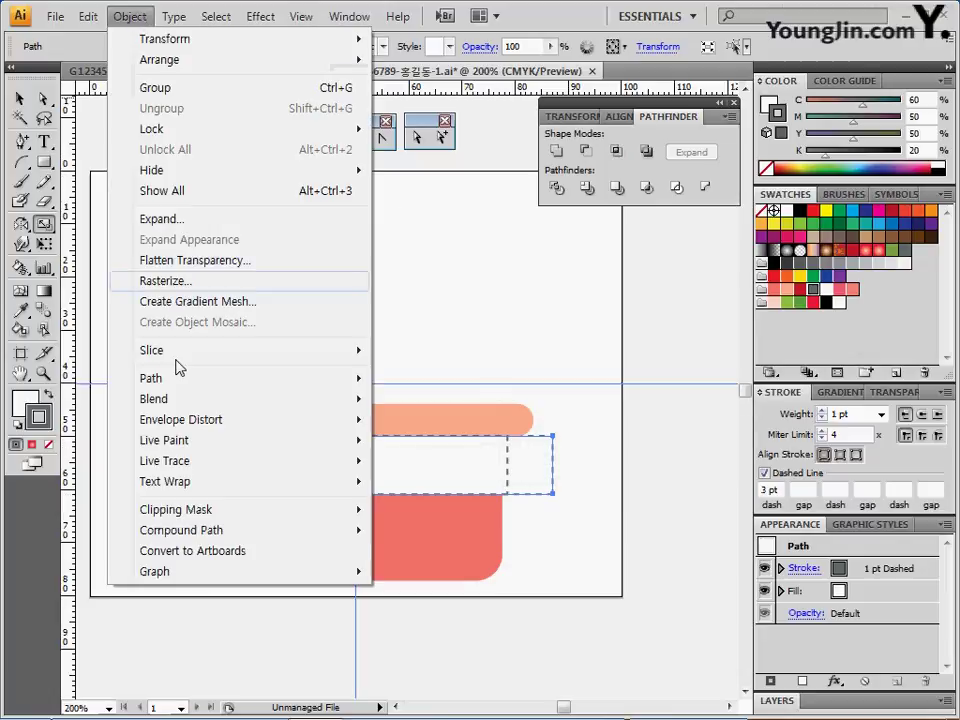
mouse_move(176, 388)
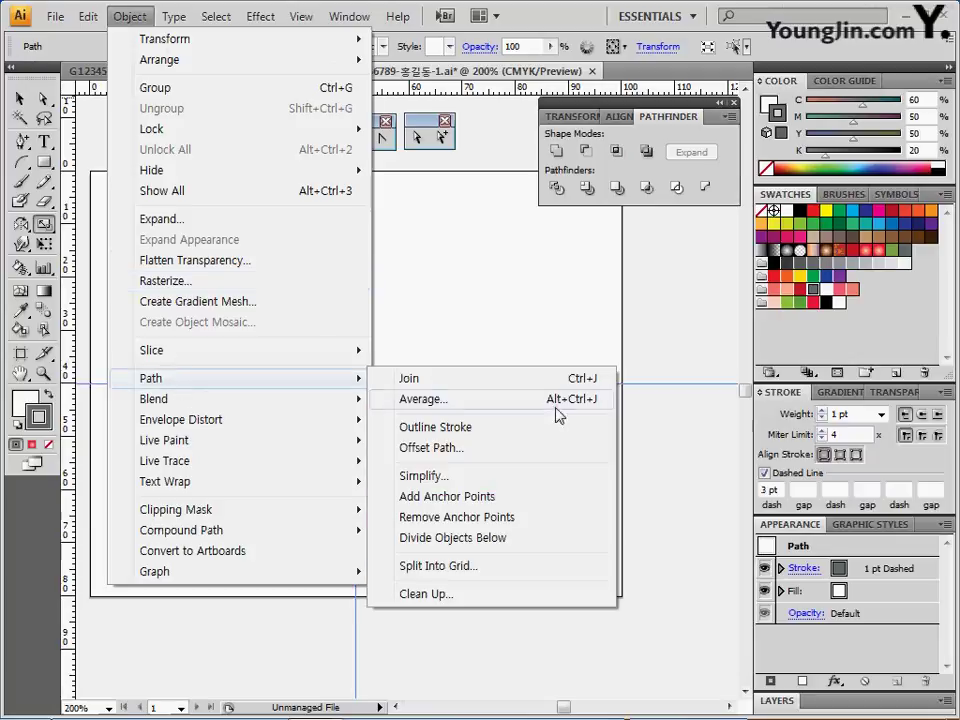
left_click(465, 500)
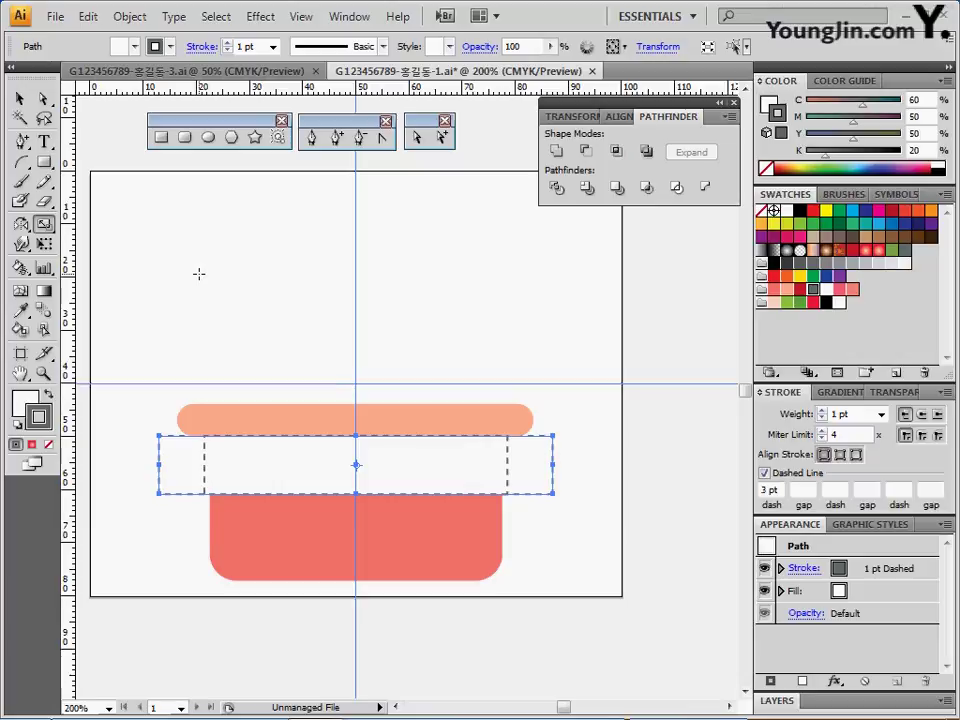
Nudge the wider dashed rectangle upward so it sits slightly above the front rectangle and overlaps the rim.
key("Up")
key("Up")
key("Up")
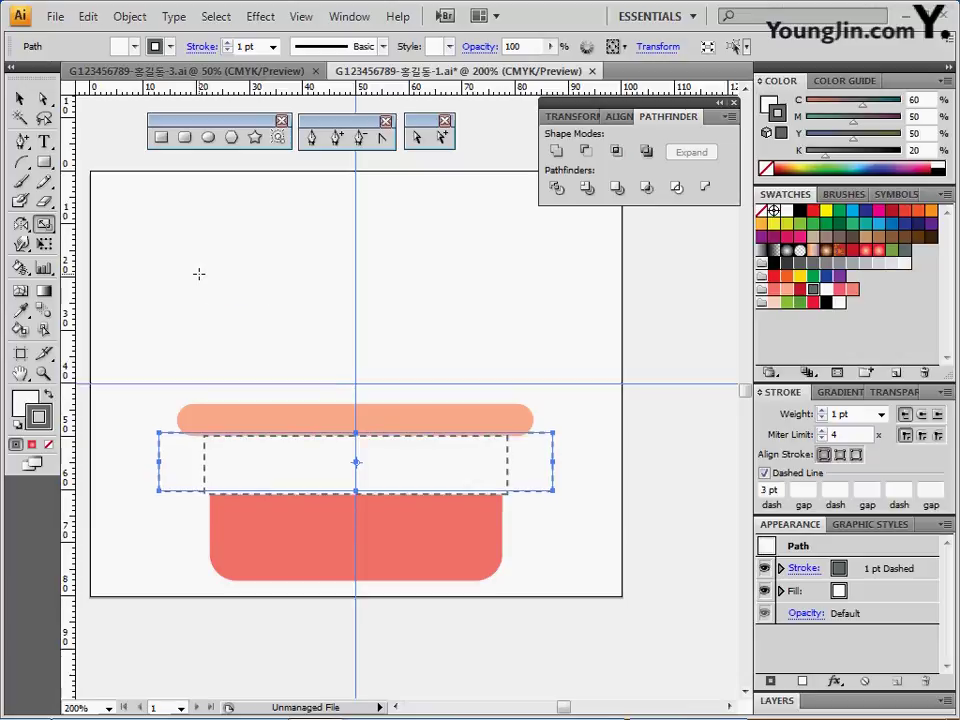
key("Up")
key("Up")
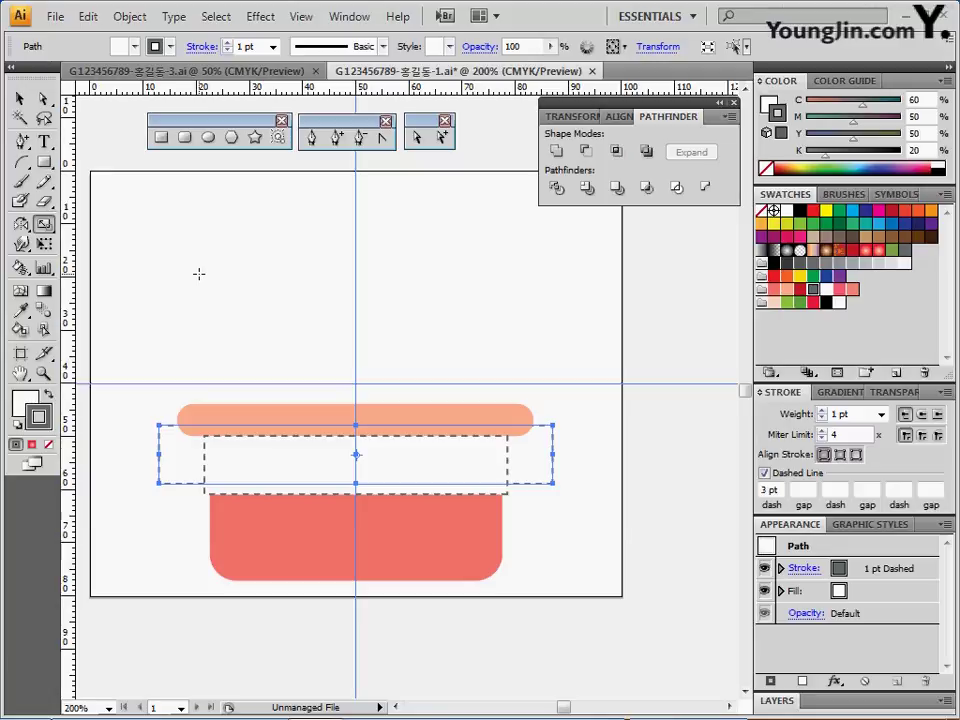
Scale the middle anchor points of the wider rectangle's two short ends uniformly to 85%, notching them into ribbon tails.
left_click(420, 141)
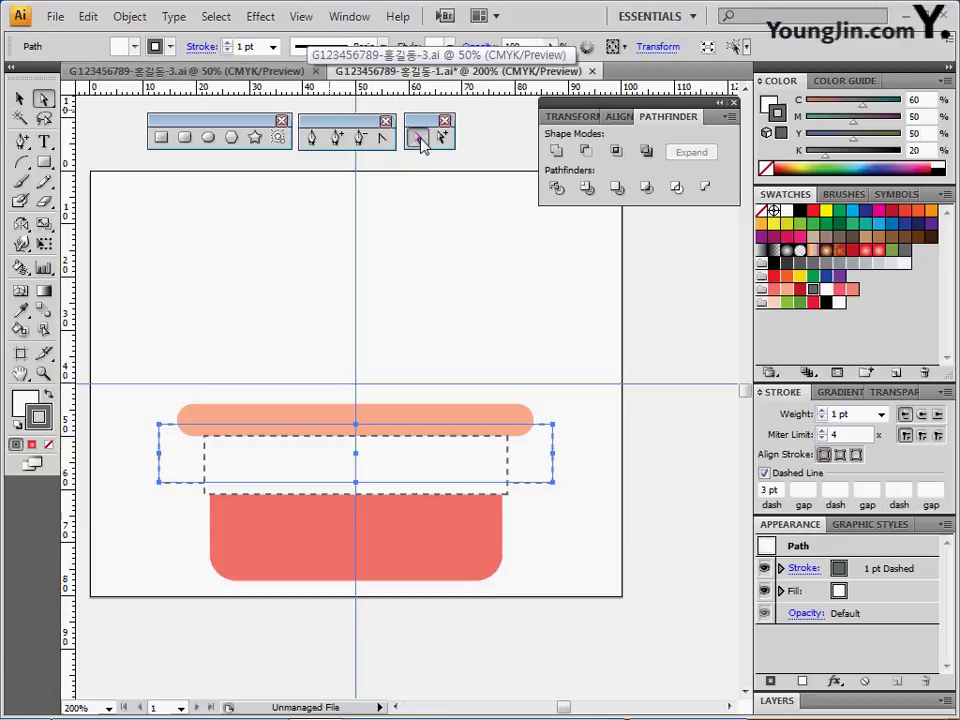
left_click_drag(138, 443, 171, 465)
left_click_drag(580, 444, 542, 471)
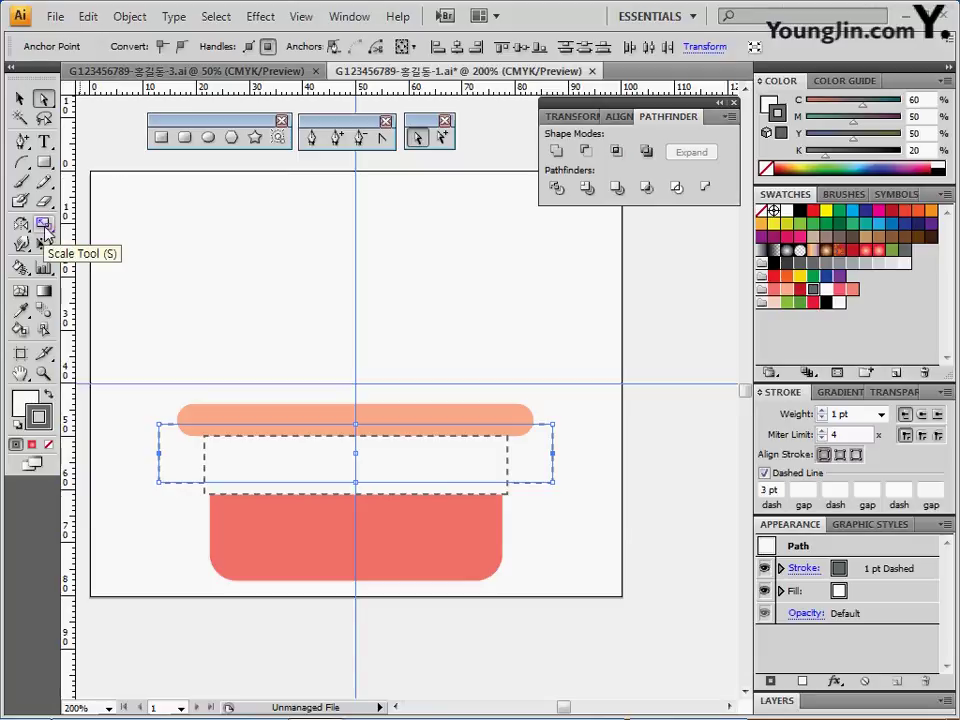
double_click(43, 229)
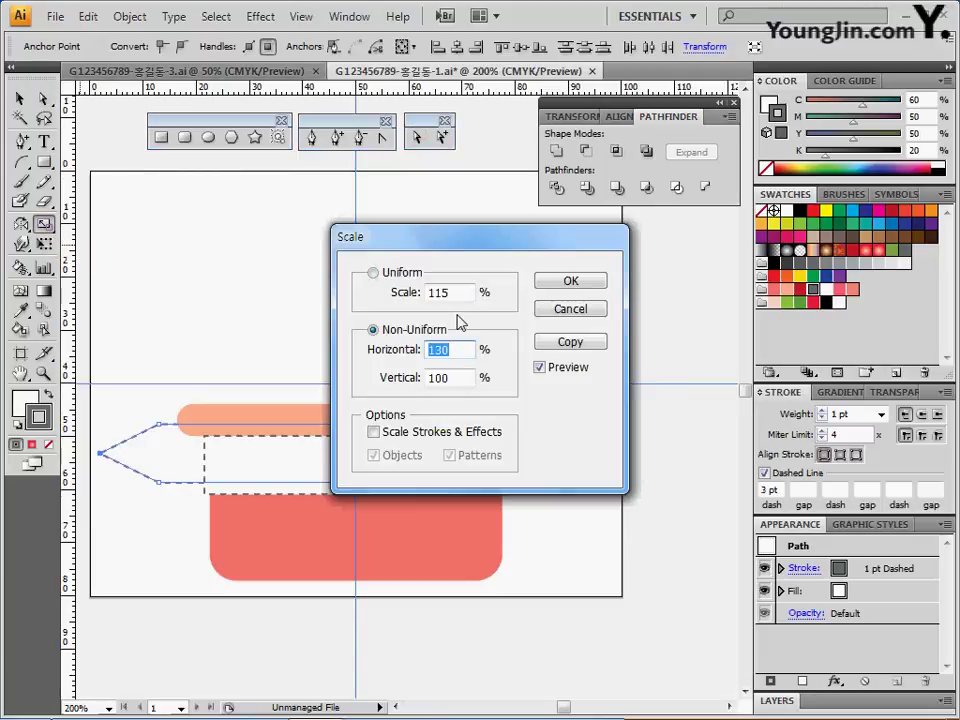
left_click(373, 272)
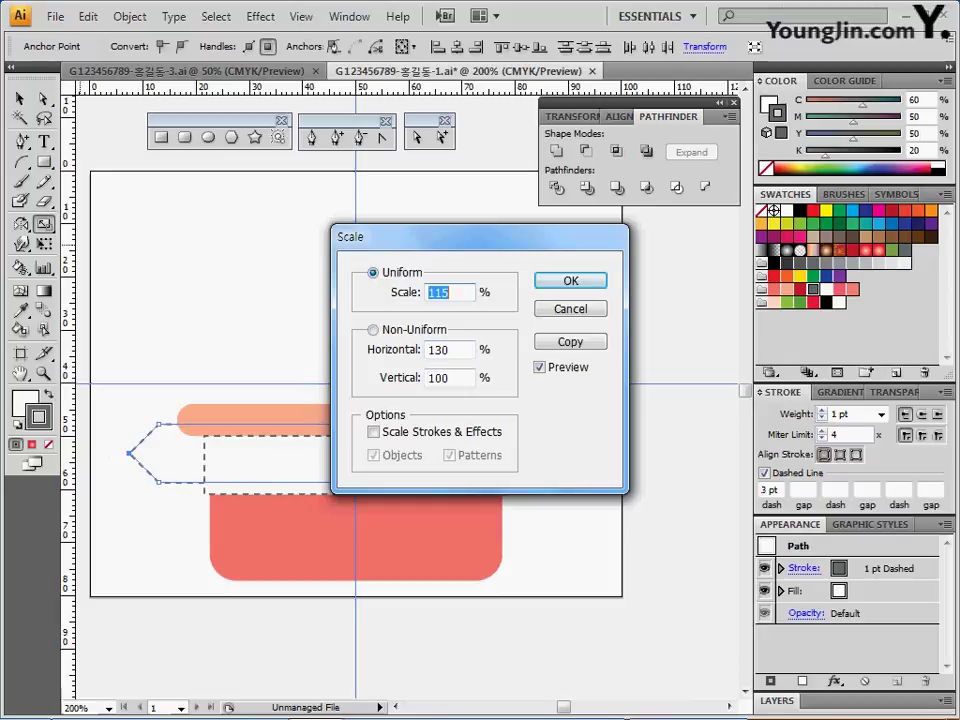
type("85")
key("Tab")
left_click(571, 283)
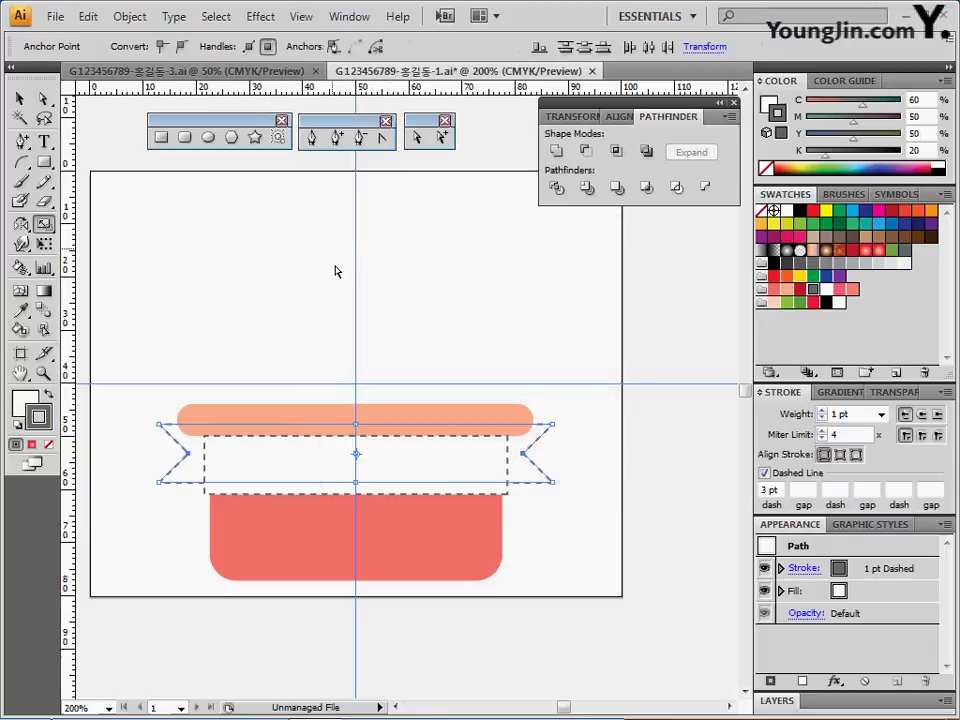
left_click(311, 349, "ctrl")
Draw a small square on the pot body with a C10 M100 Y90 K10 fill and no stroke.
left_click_drag(403, 434, 386, 330)
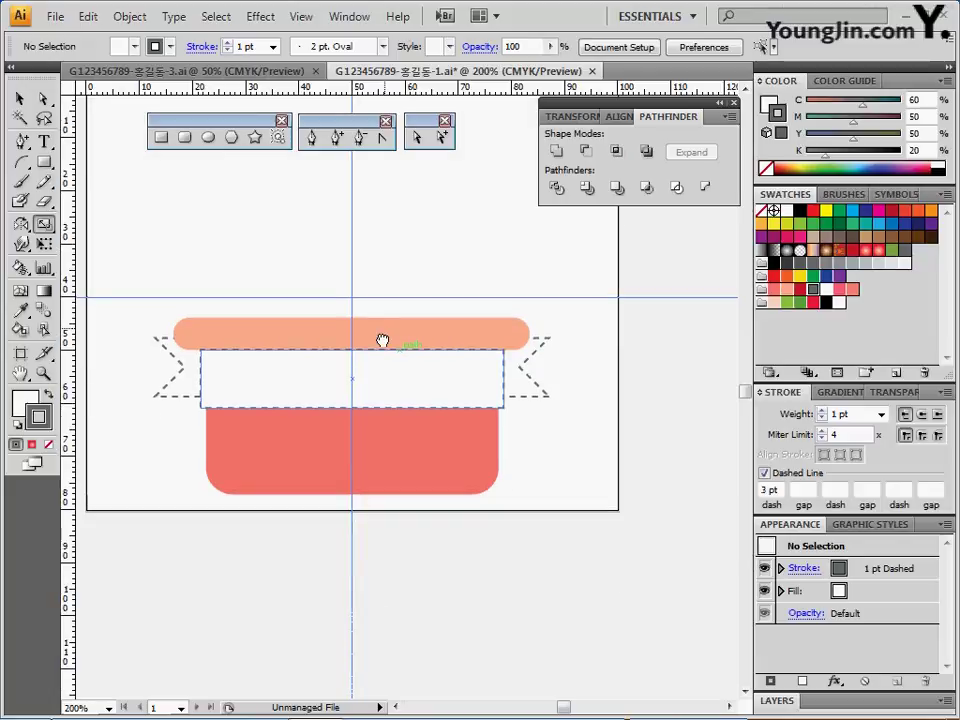
left_click(157, 140)
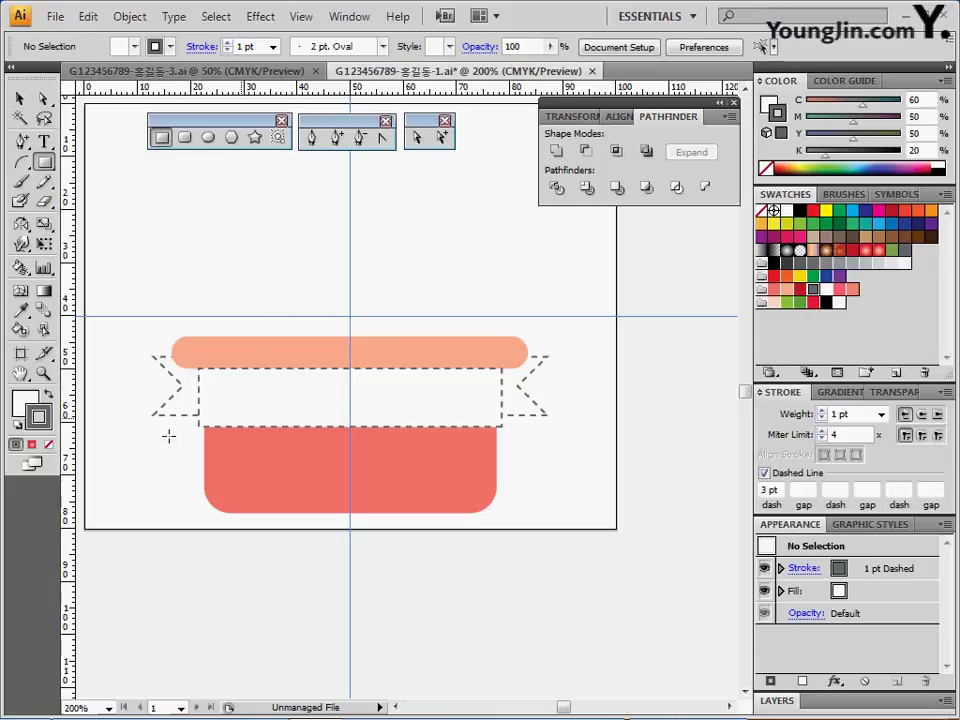
left_click(765, 168)
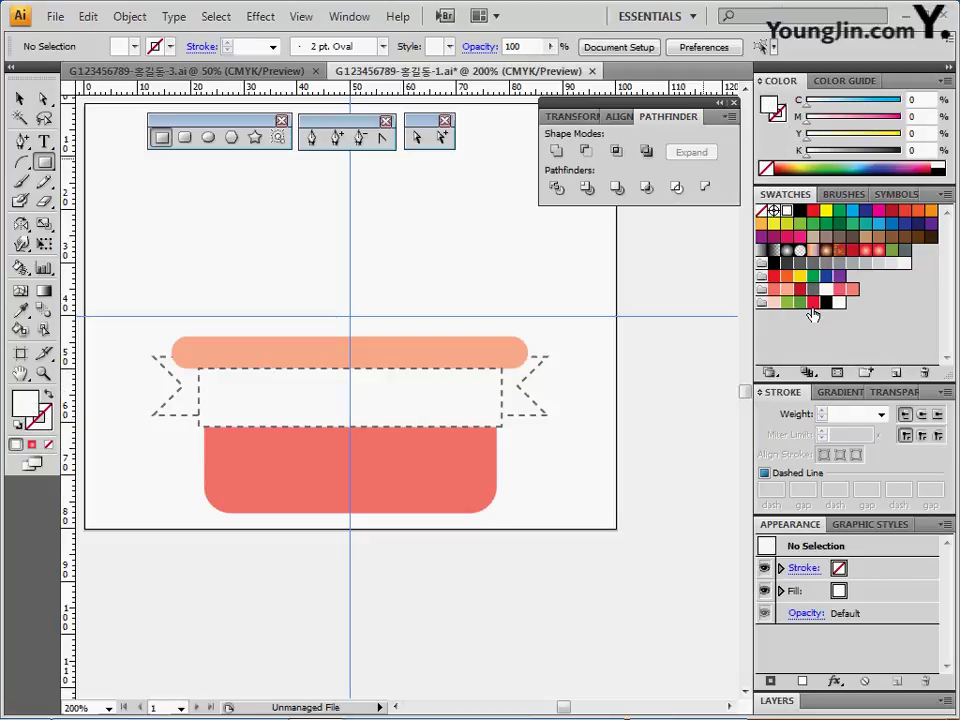
left_click(799, 289)
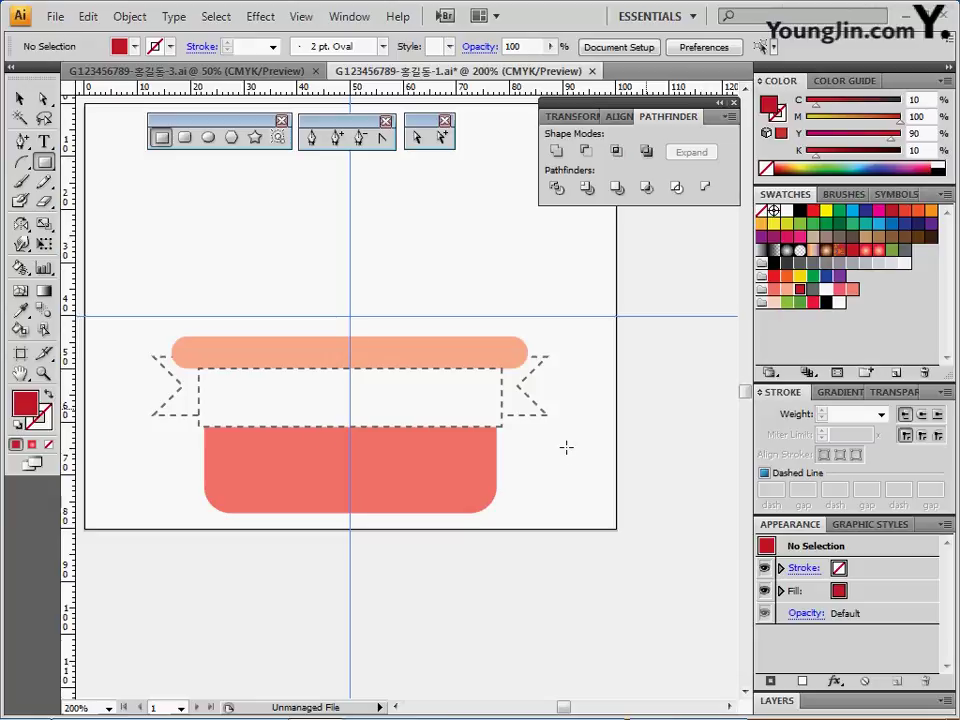
left_click_drag(280, 448, 297, 463)
Rotate the small dark red square 45° so it stands as a diamond.
key("ctrl+plus")
key("ctrl+plus")
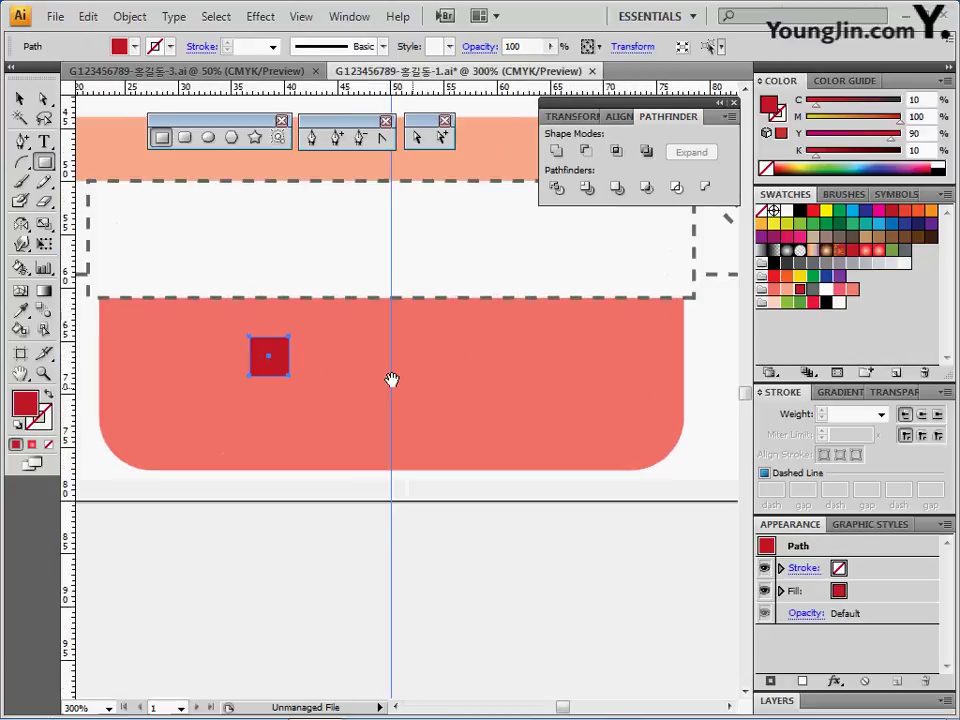
left_click_drag(376, 396, 364, 411)
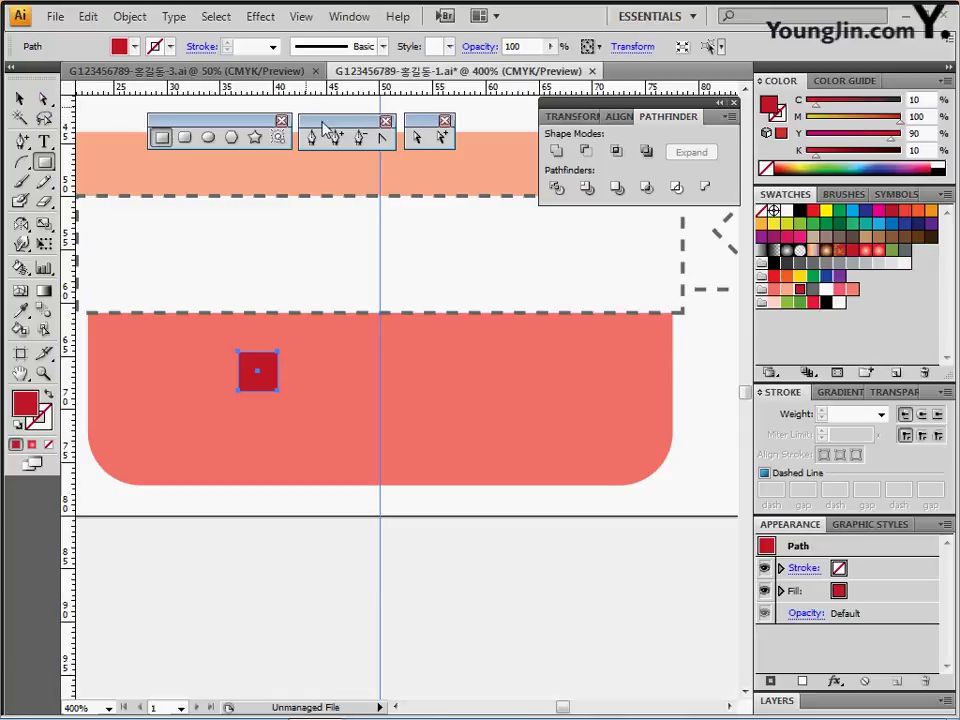
left_click(21, 100)
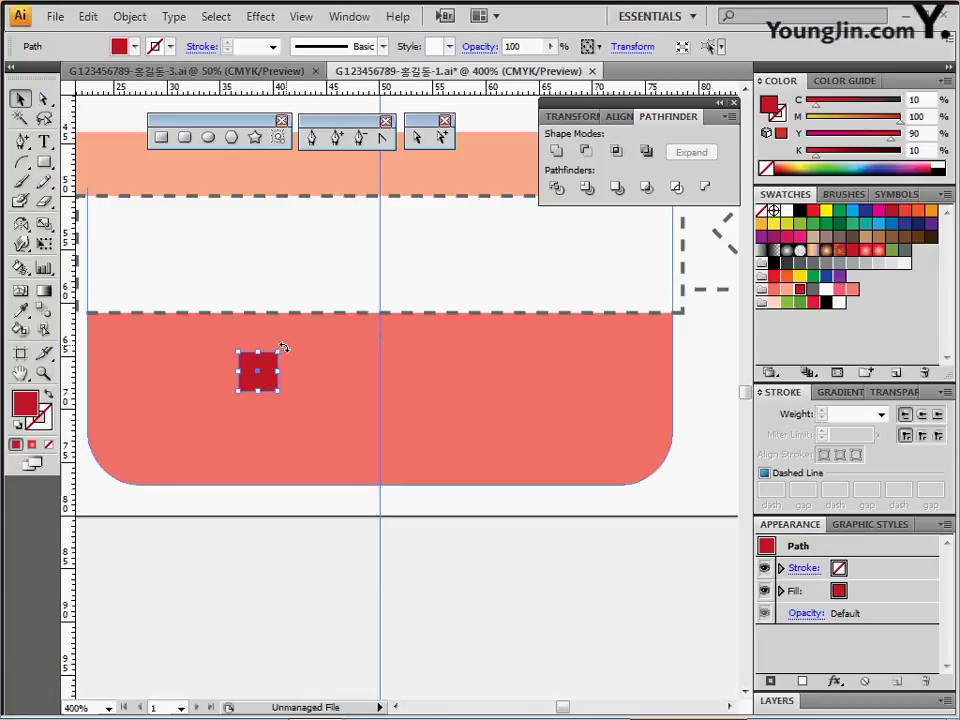
left_click_drag(283, 347, 295, 371)
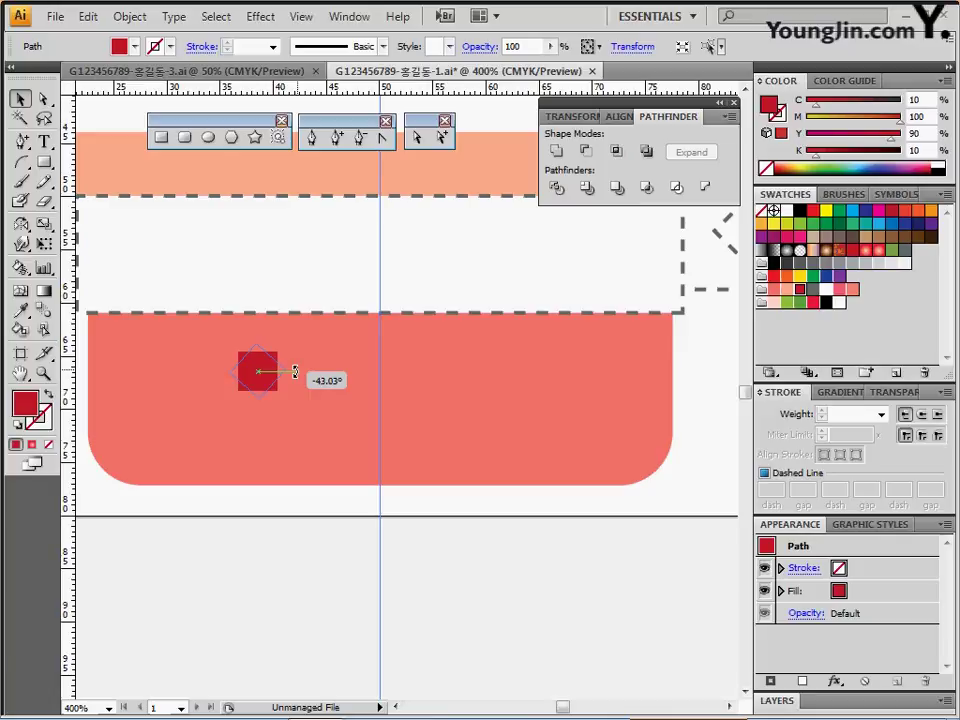
left_click_drag(295, 372, 303, 379)
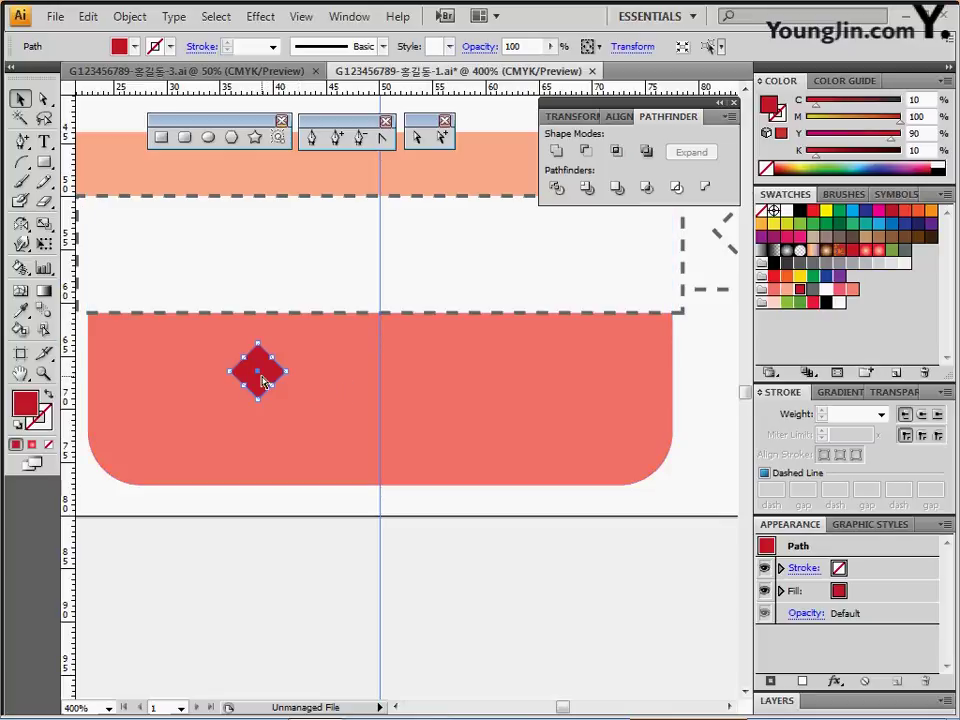
Duplicate the diamond horizontally at 5.24 mm spacing, corner to corner, to make a row of five.
key("ctrl+shift+b")
left_click_drag(257, 366, 313, 363)
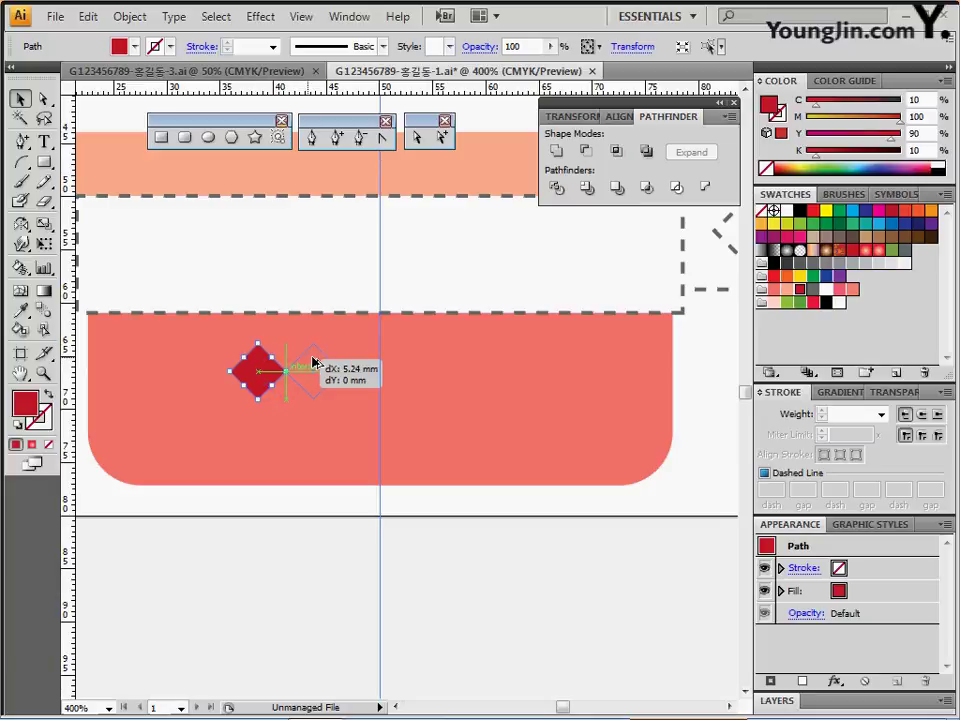
left_click_drag(313, 363, 313, 363)
left_click_drag(313, 361, 313, 362)
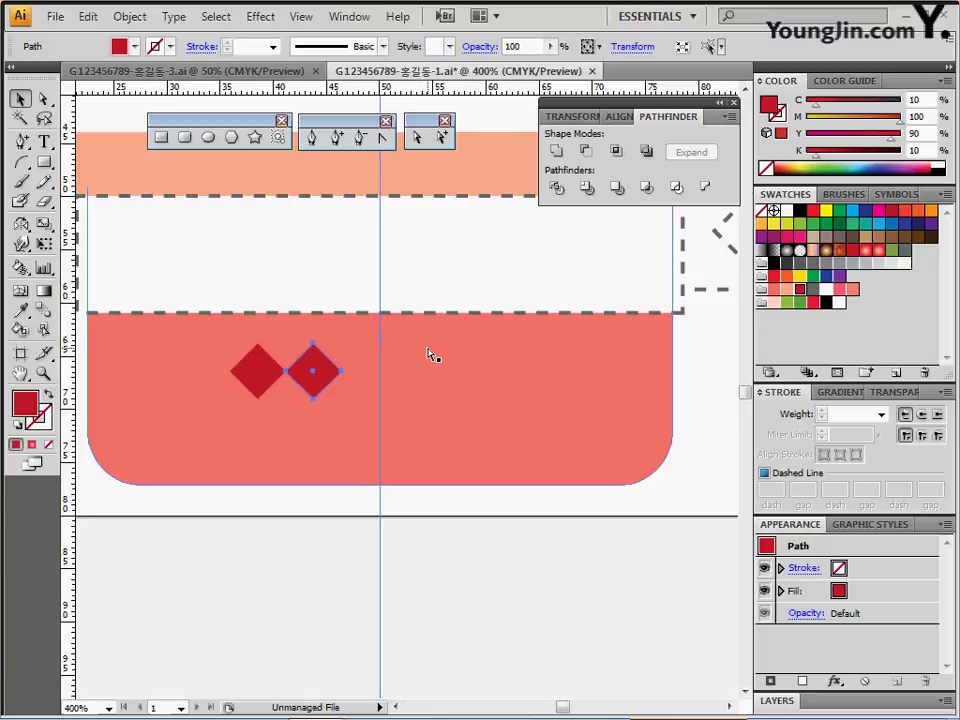
key("ctrl+d")
key("ctrl+d")
key("ctrl+d")
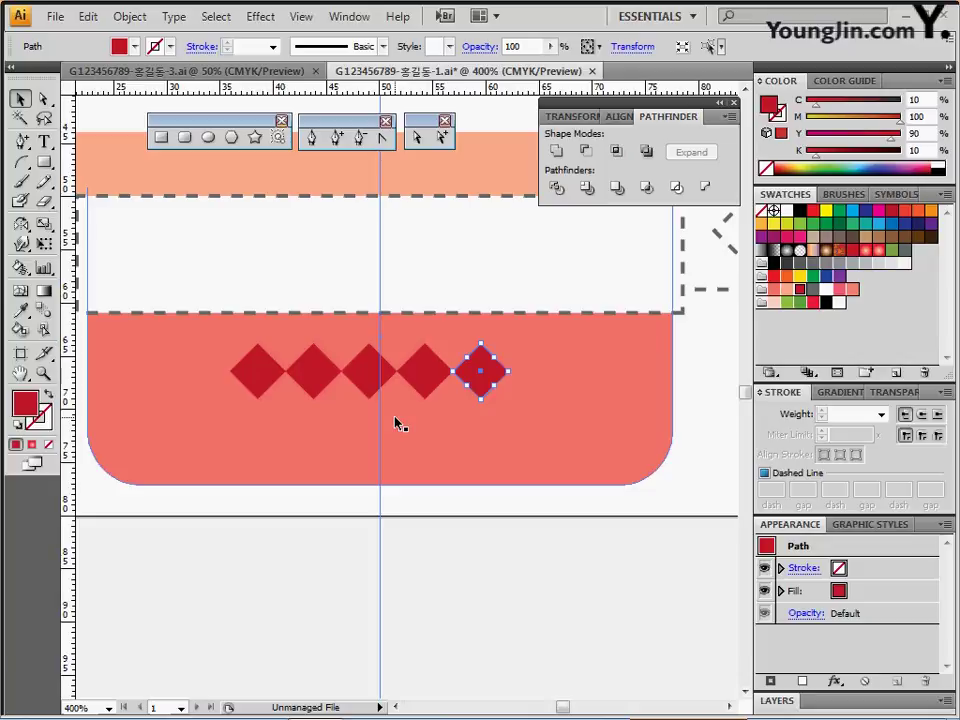
Copy the four rightmost diamonds 2.62 mm to the left and 3.62 mm down as a second row.
left_click(438, 380, "shift")
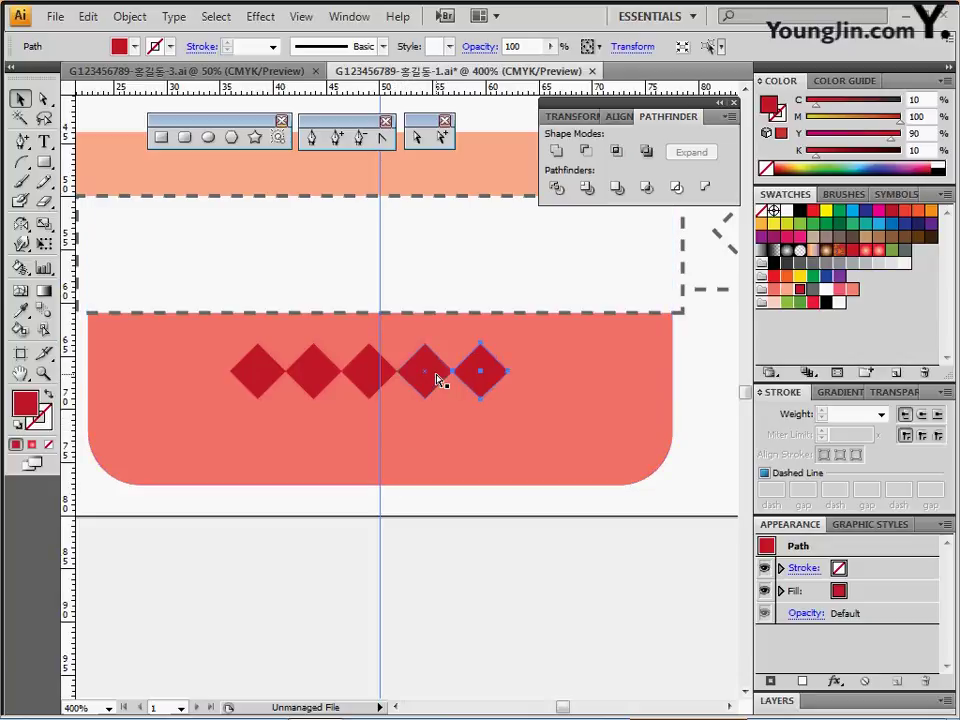
left_click(358, 373, "shift")
left_click(308, 376, "shift")
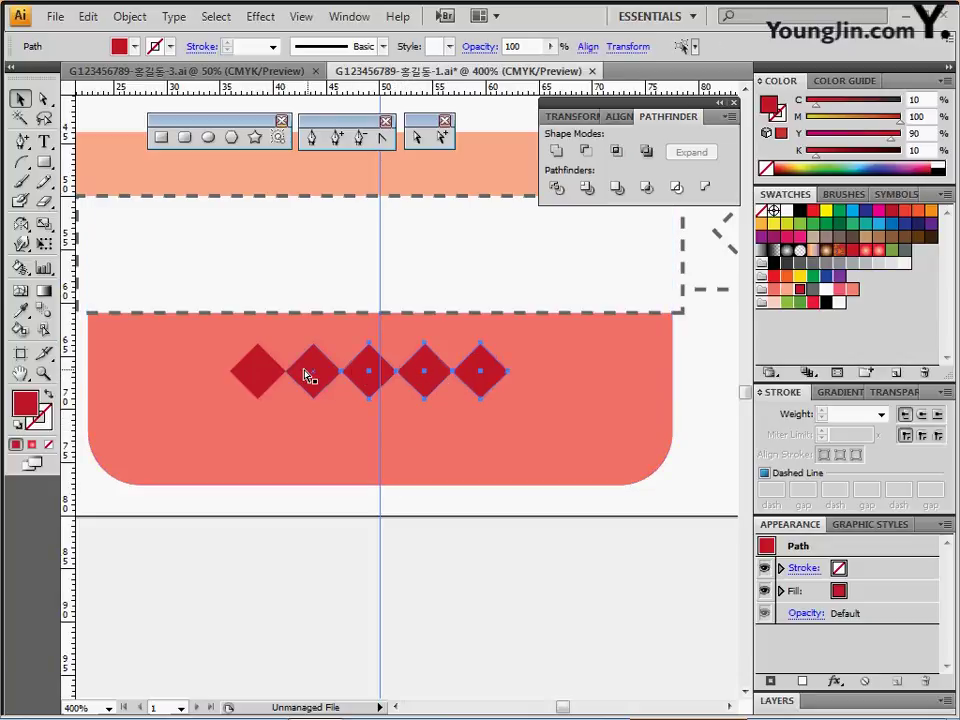
left_click(308, 376, "shift")
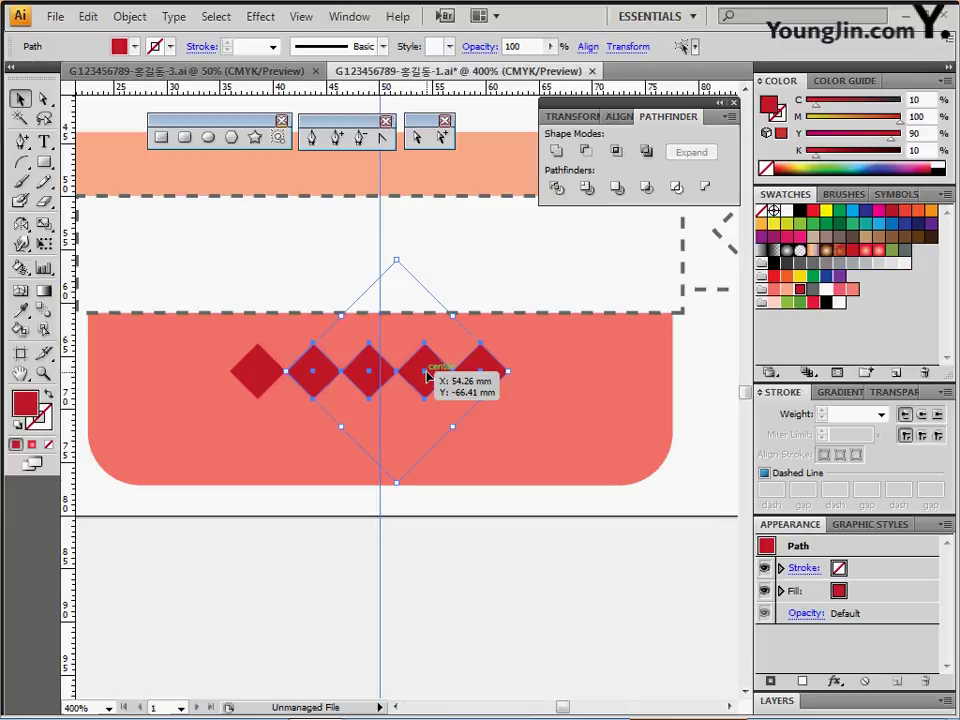
key("ctrl+shift+b")
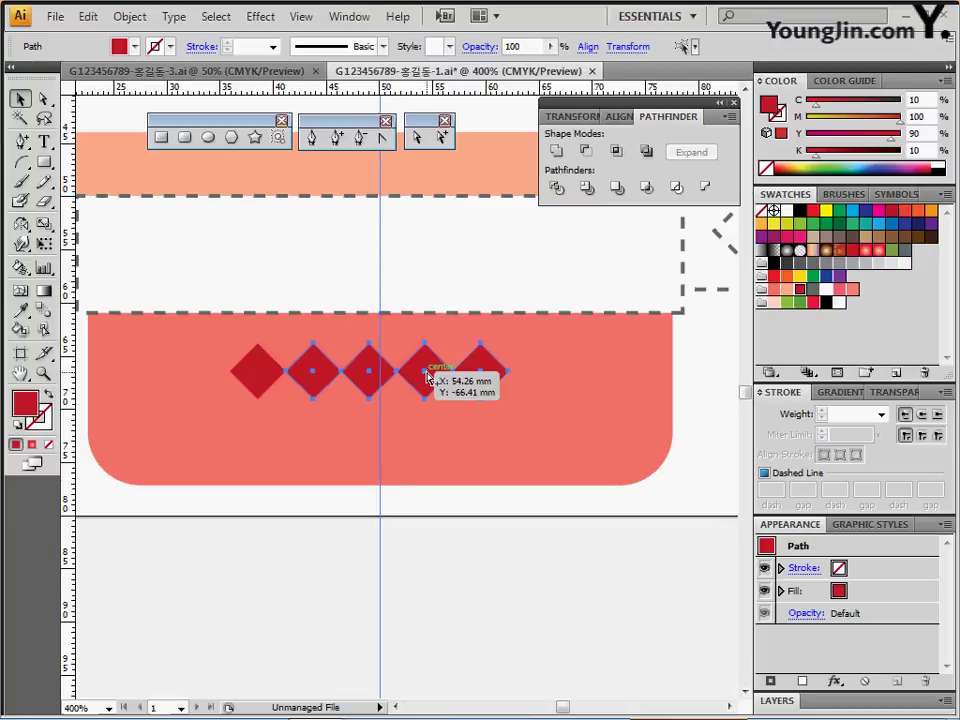
left_click_drag(428, 376, 396, 414)
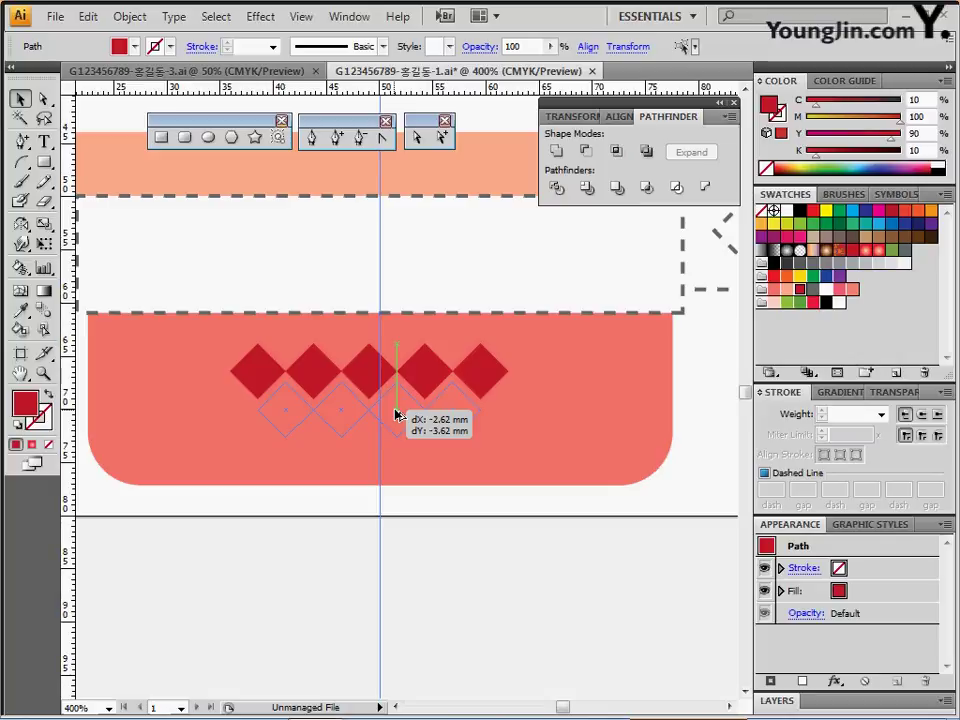
left_click_drag(396, 414, 396, 414)
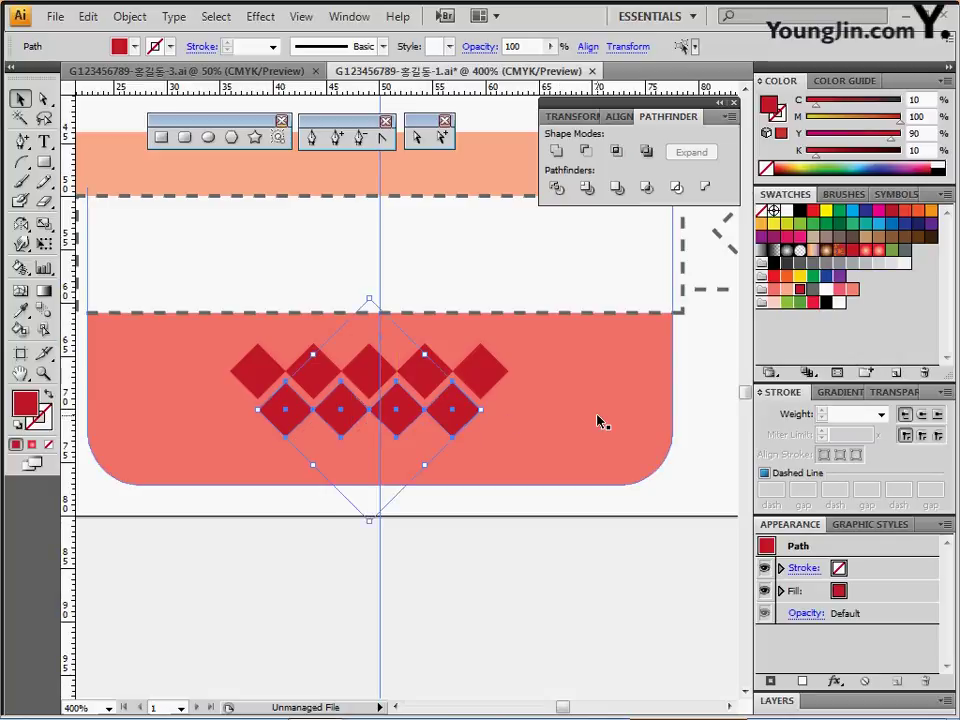
Group all nine diamonds of both rows into one object.
key("ctrl+shift+b")
key("ctrl+shift+b")
left_click(257, 369, "shift")
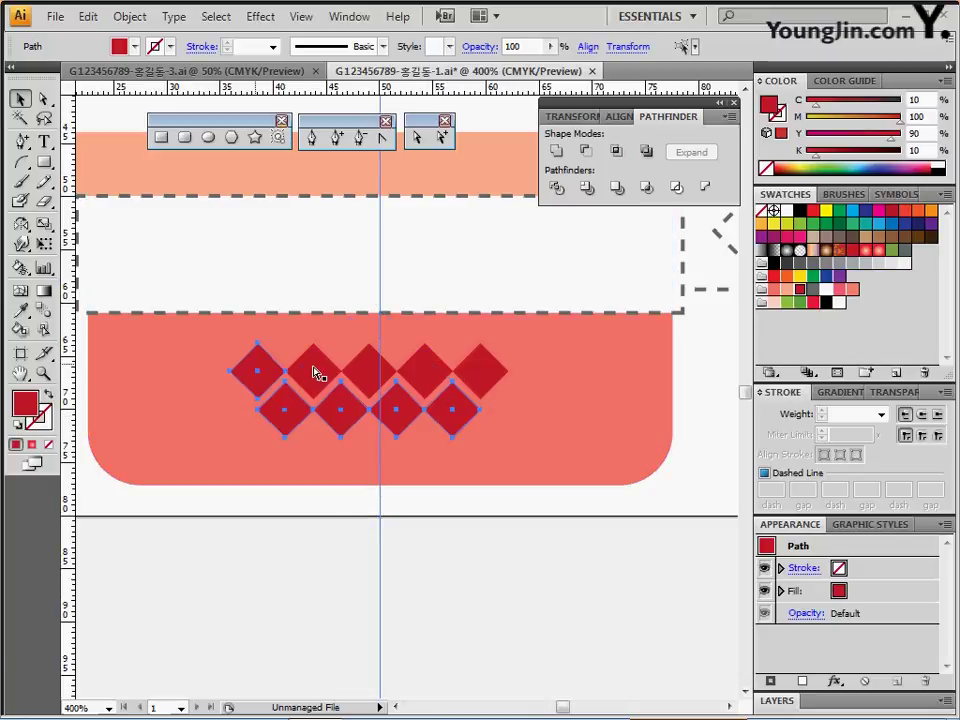
left_click(367, 379, "shift")
left_click(424, 372, "shift")
left_click(480, 373, "shift")
key("ctrl+shift+b")
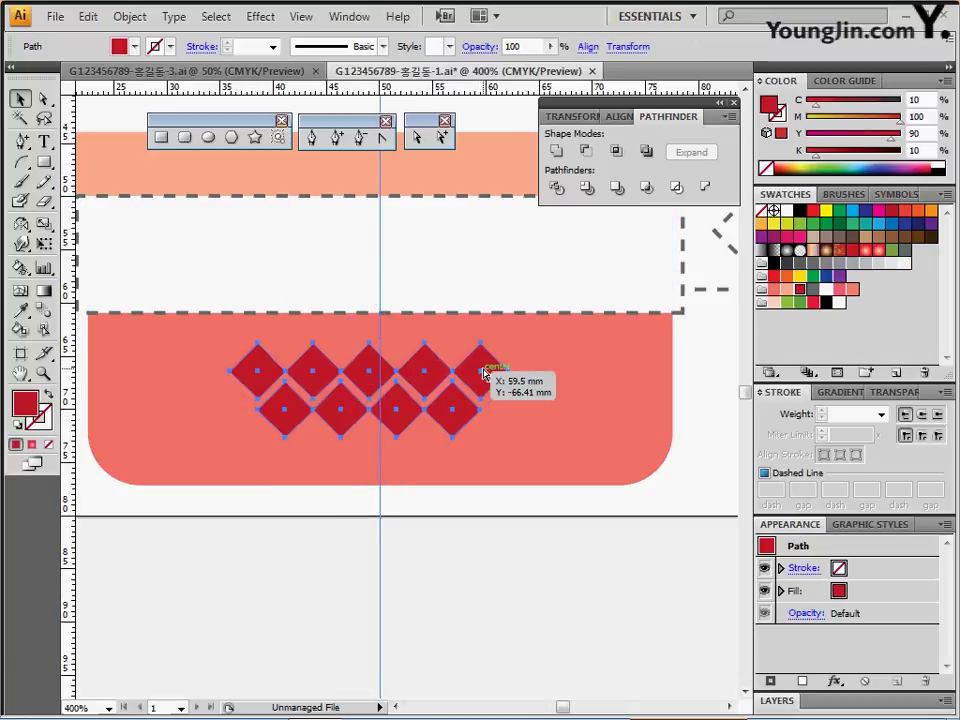
key("ctrl+g")
key("ctrl+shift+b")
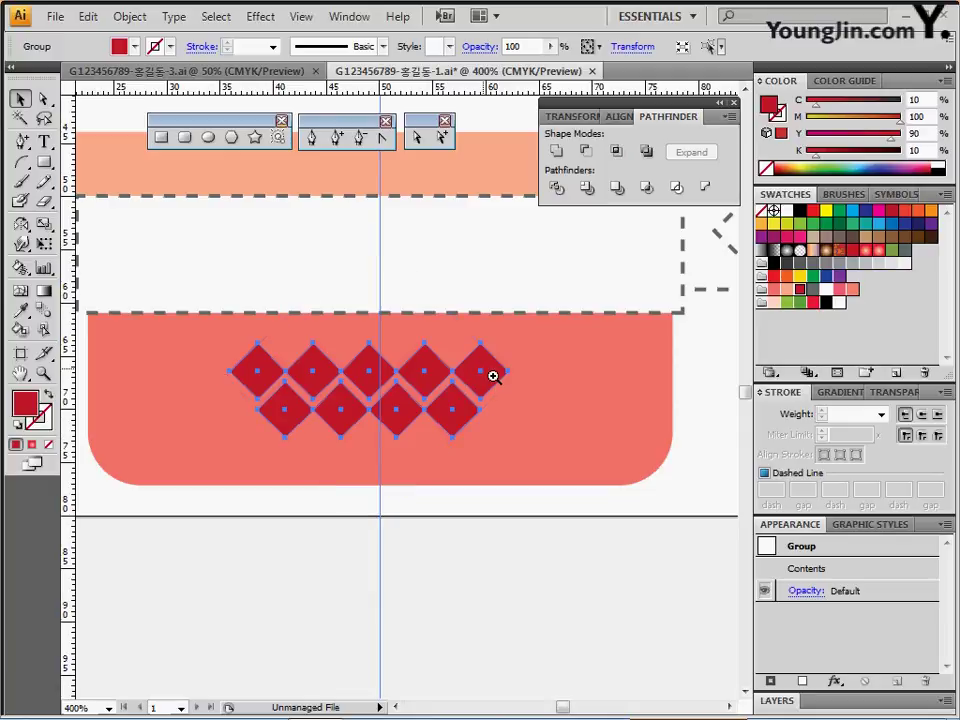
Align the rim, ribbon pieces, pot body and diamond group to a common horizontal center, leaving nothing selected.
left_click(502, 399, "ctrl+alt")
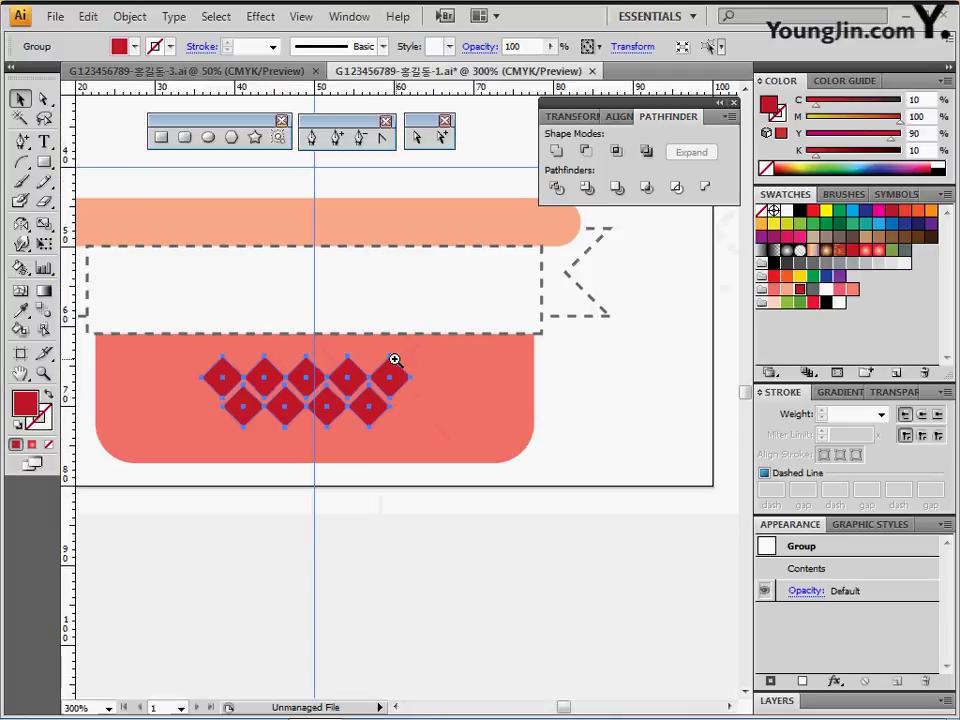
left_click(393, 355, "ctrl+alt")
left_click_drag(373, 317, 382, 337)
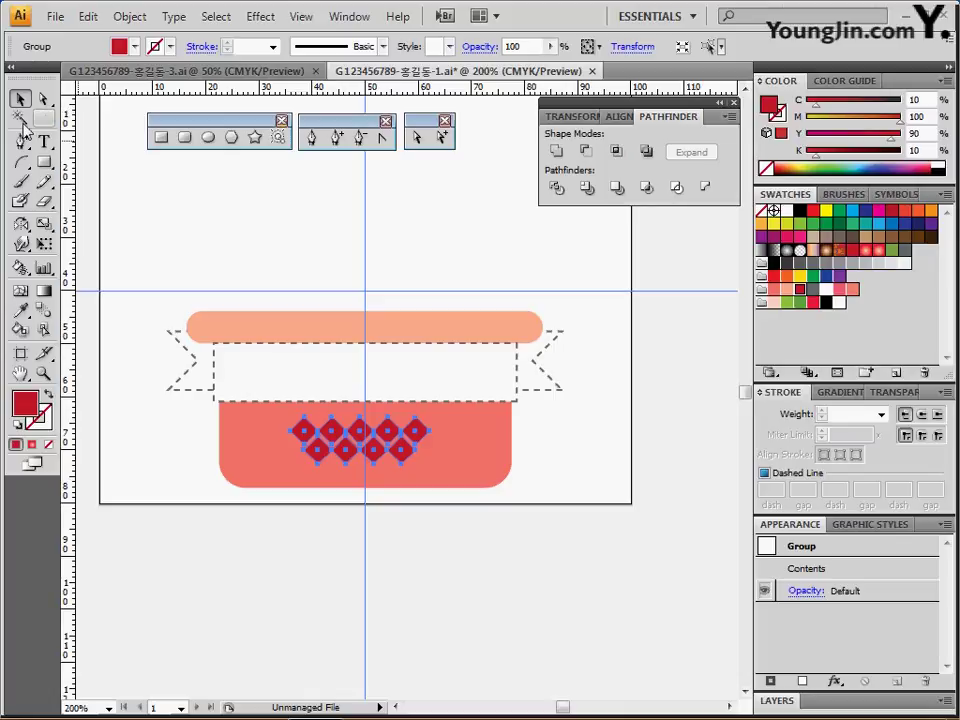
left_click_drag(215, 257, 527, 494)
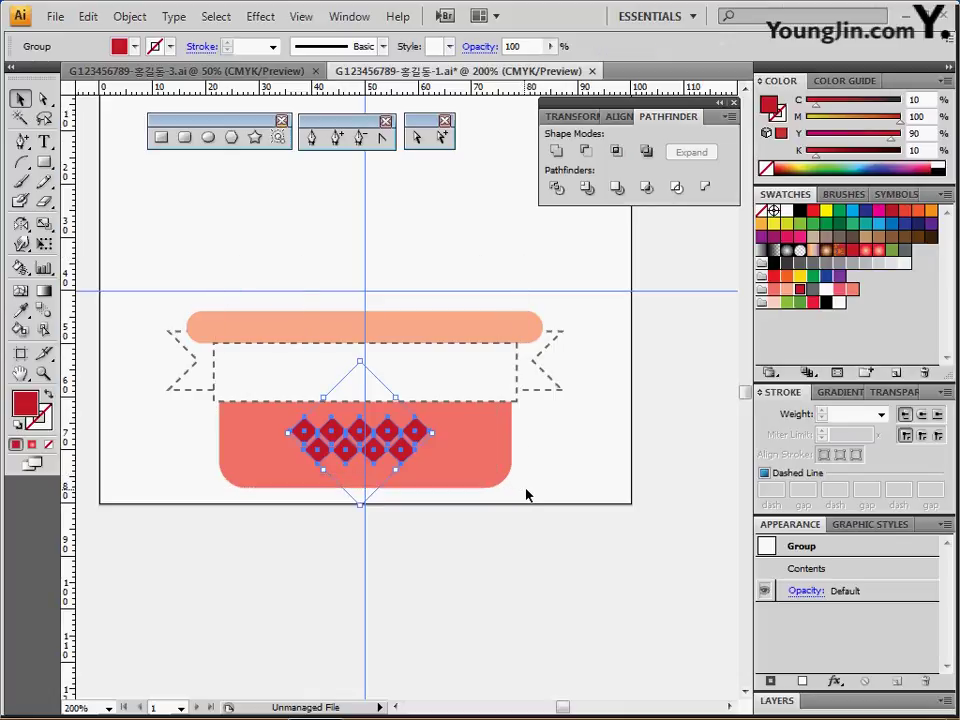
left_click(620, 116)
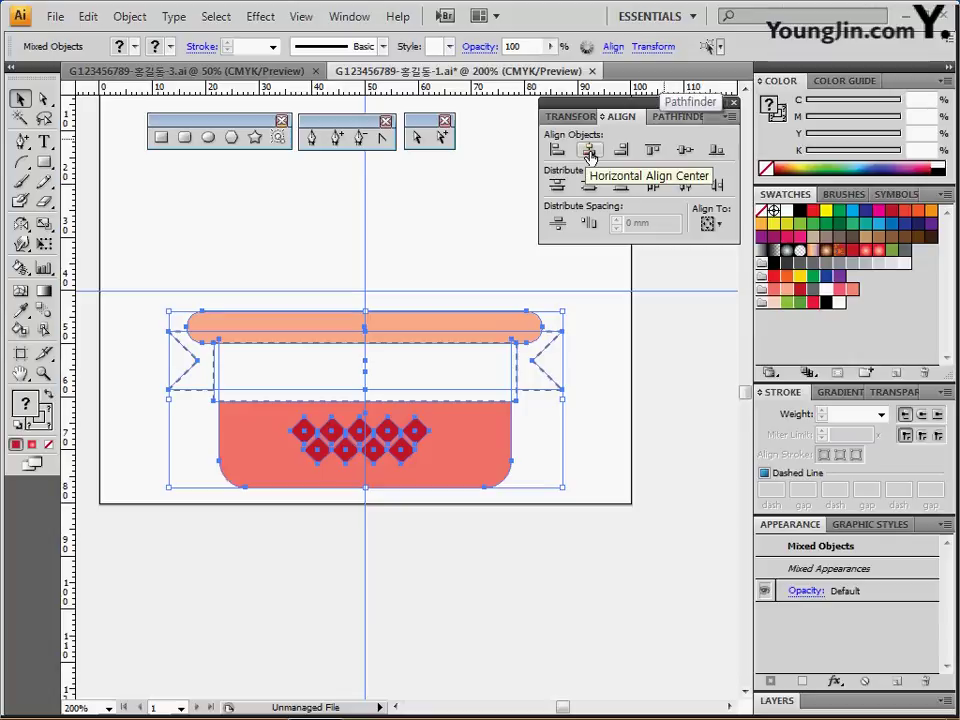
left_click(590, 150)
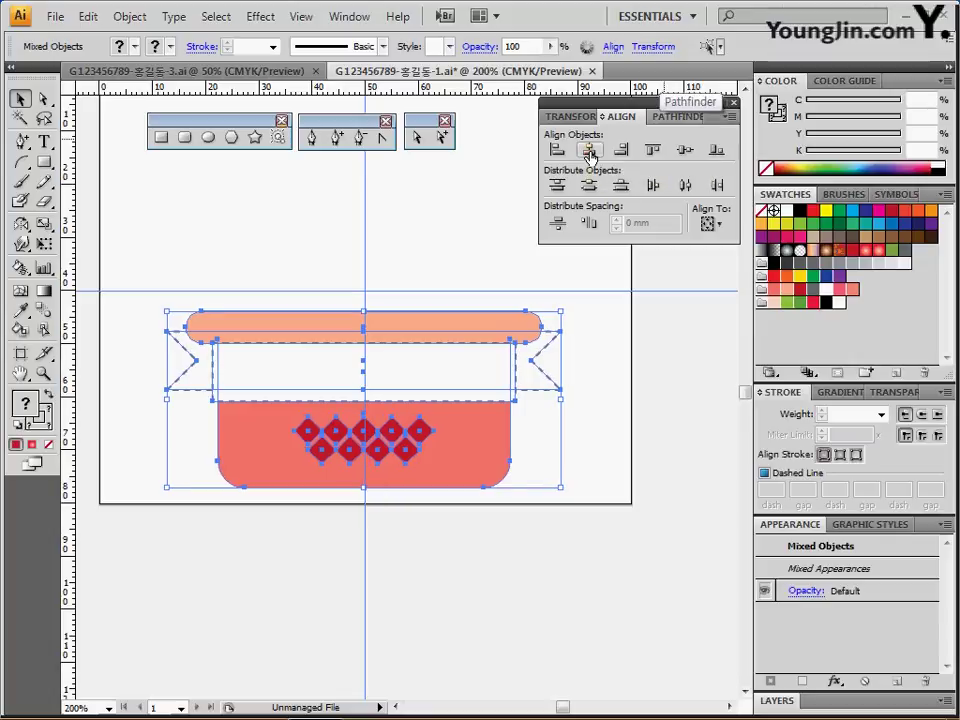
left_click(410, 252)
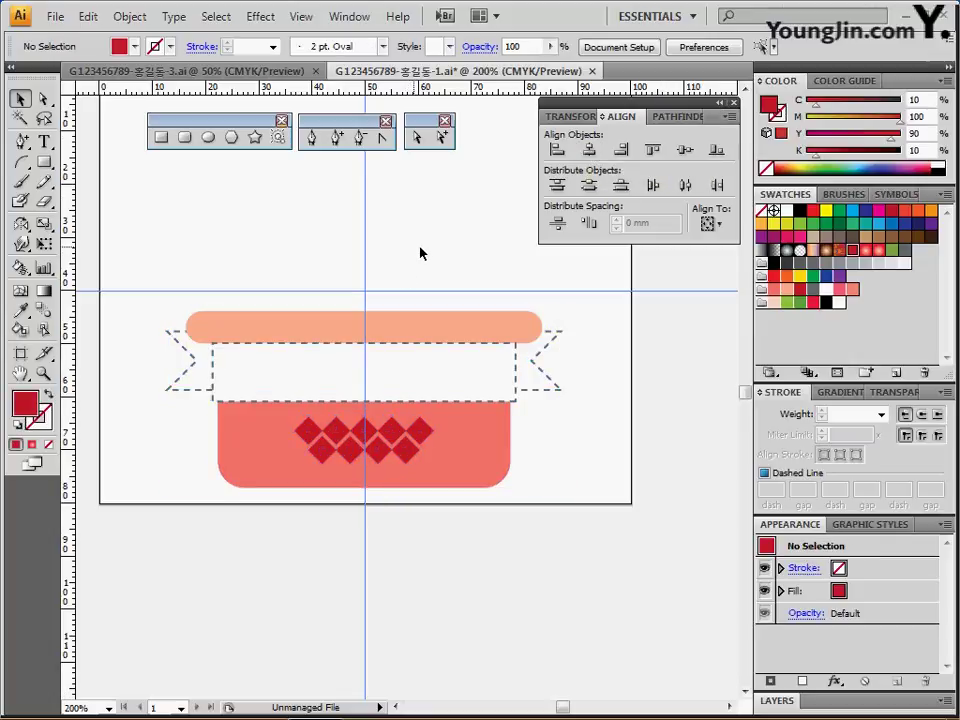
left_click_drag(429, 255, 378, 295)
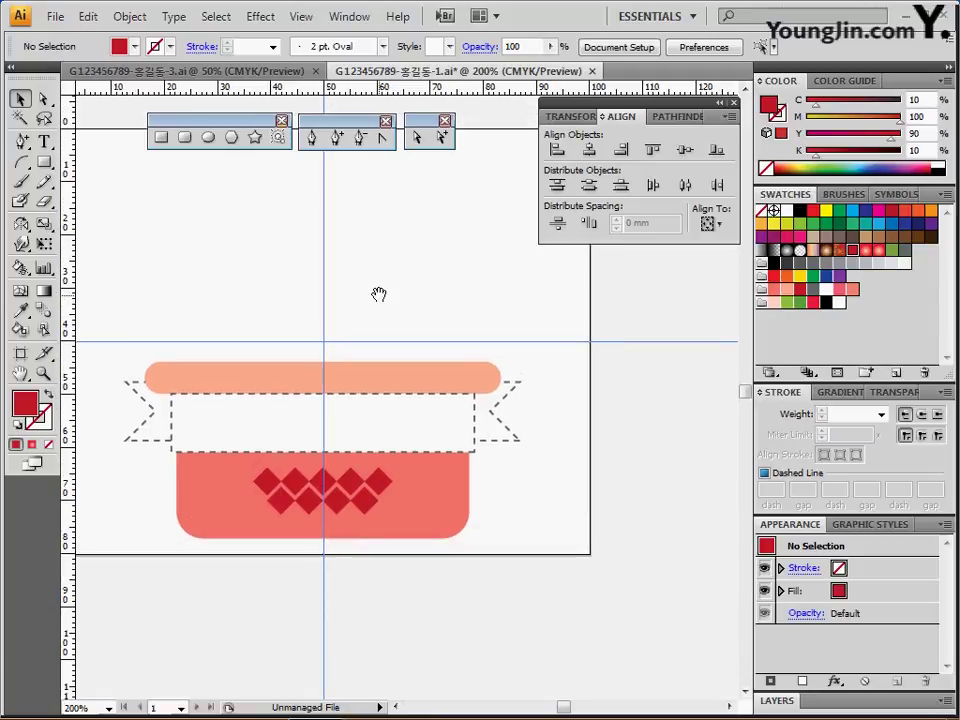
Create a rounded rectangle 50 mm wide and 45 mm high with a 13 mm corner radius, centered on the vertical guide above the rim.
left_click(186, 138)
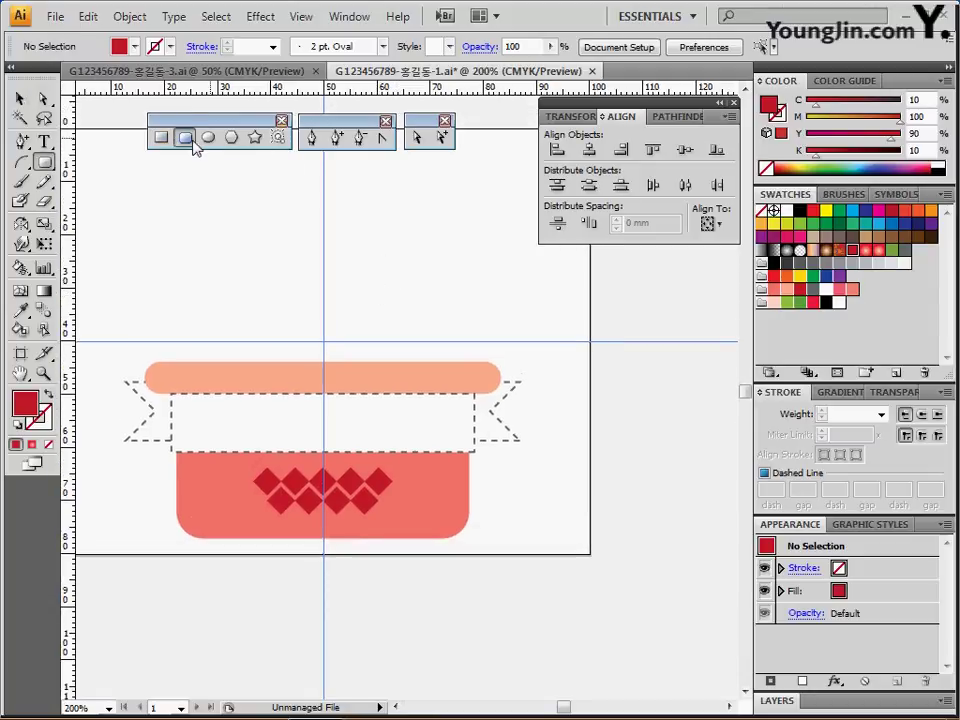
left_click(322, 259)
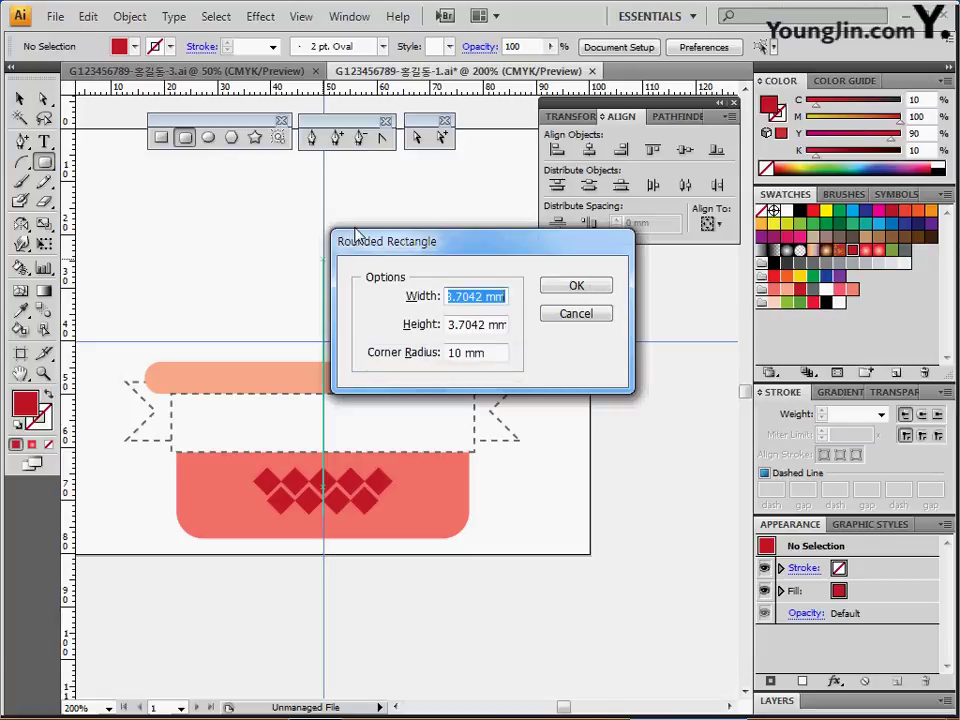
type("5")
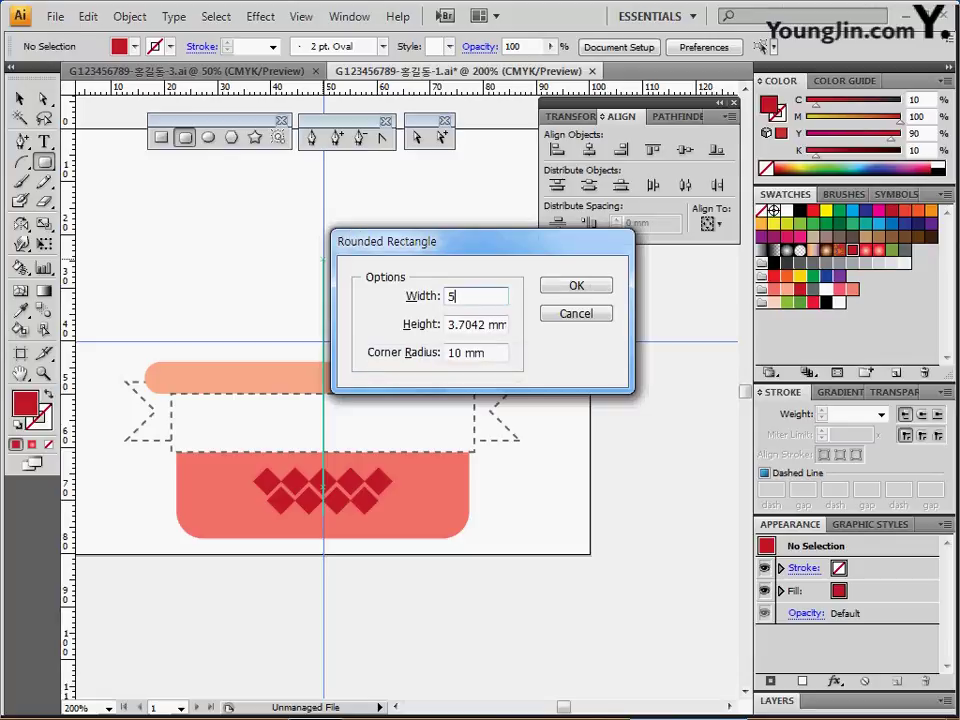
type("0")
key("Tab")
type("4")
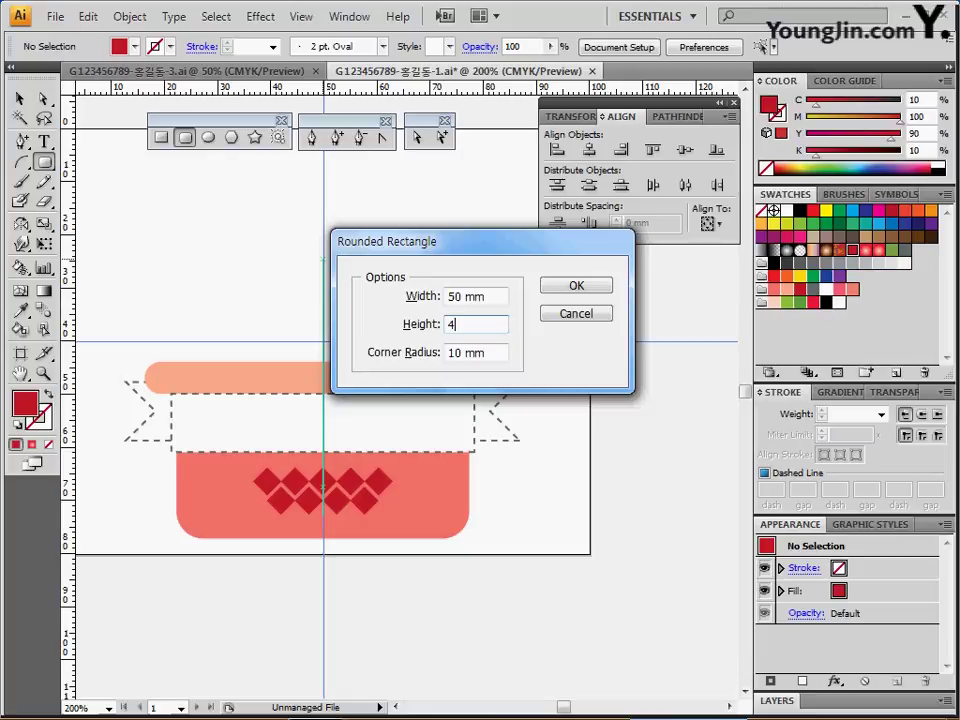
type("5")
key("Tab")
type("13")
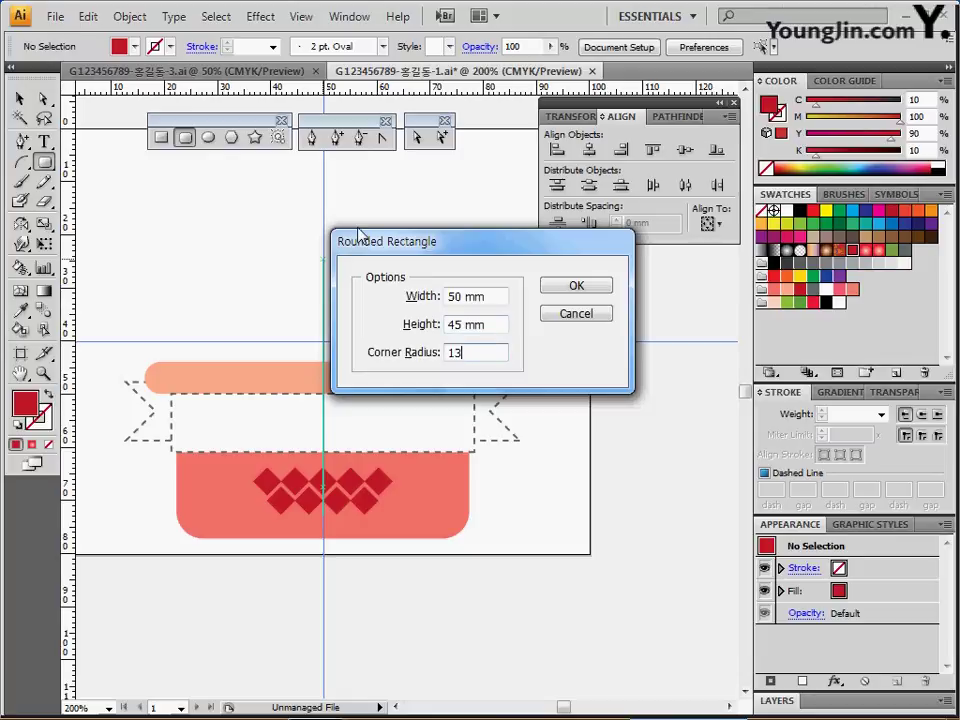
left_click(576, 285)
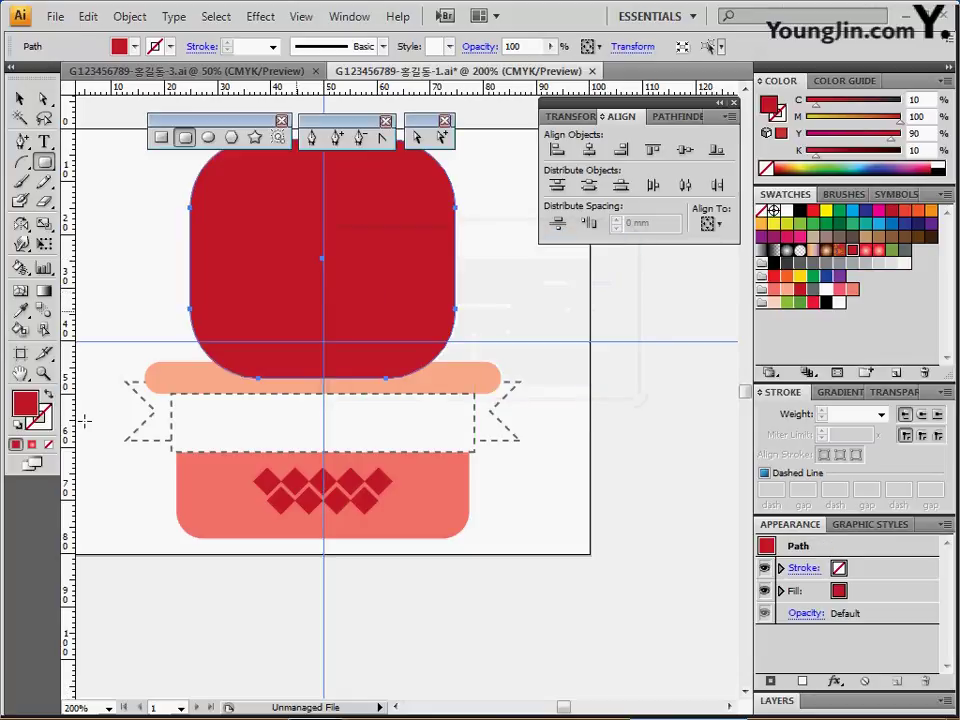
Give the rounded rectangle no fill and a 10 pt pink stroke of C0 M80 Y40 K0.
left_click(45, 396)
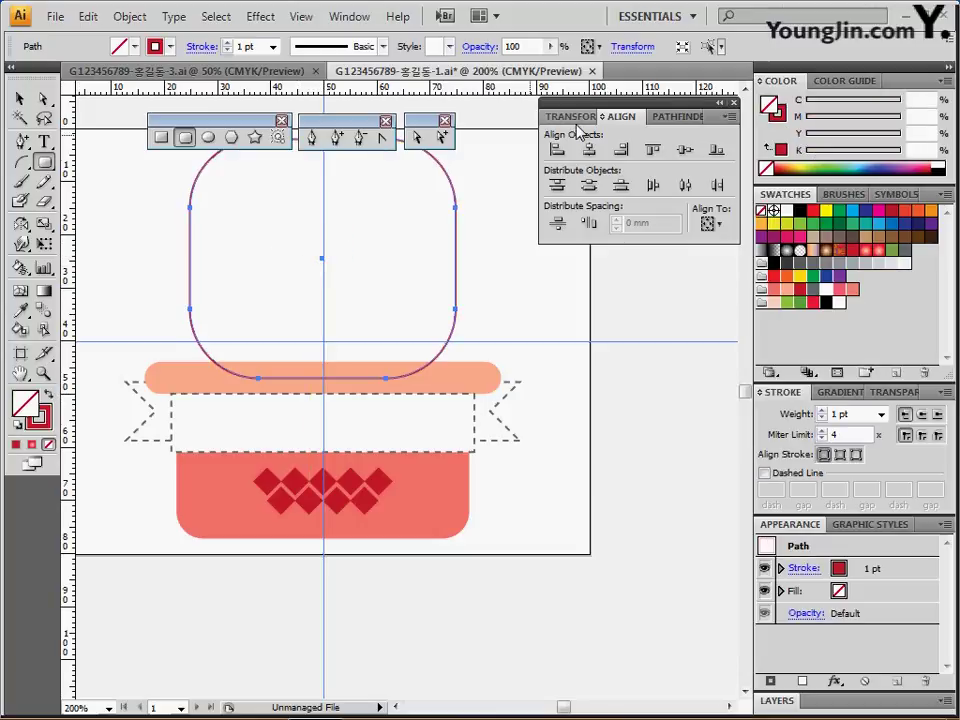
left_click(779, 113)
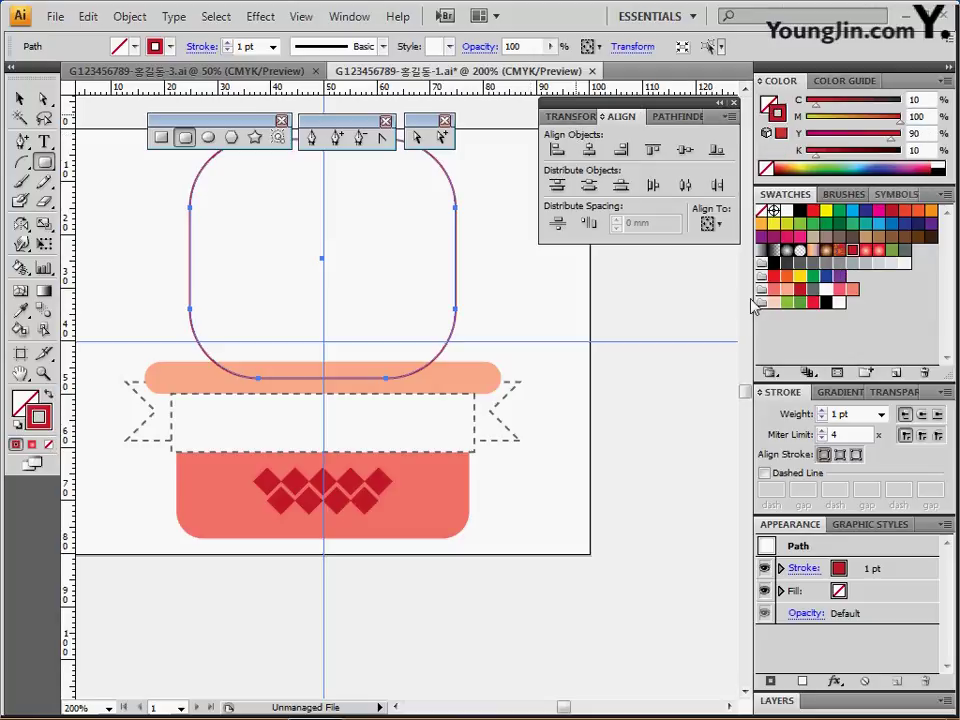
left_click(839, 291)
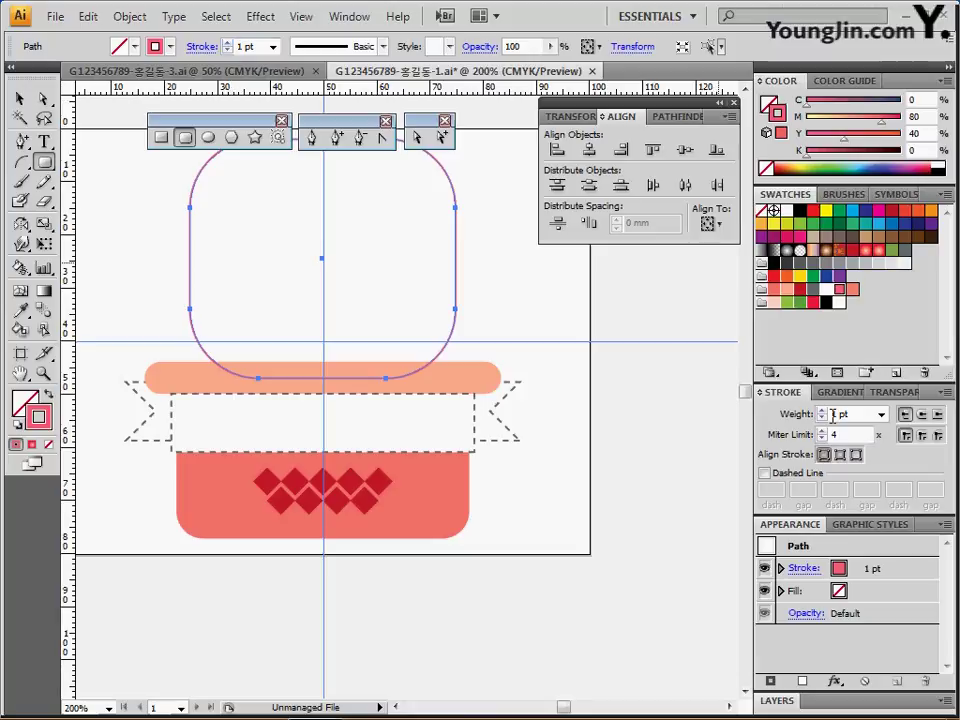
left_click(881, 415)
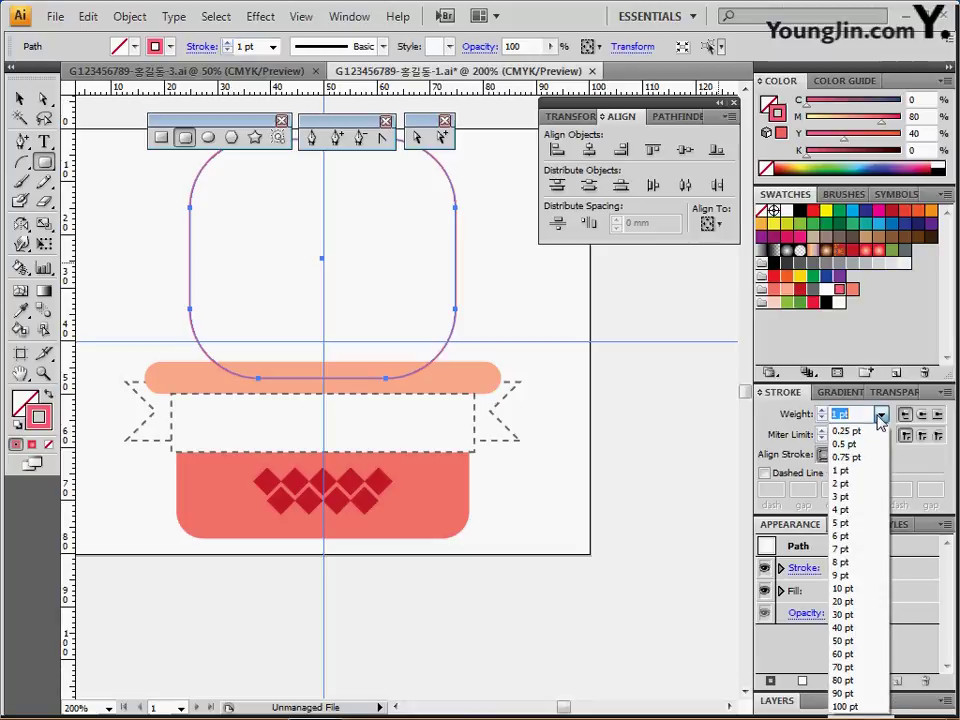
left_click(860, 592)
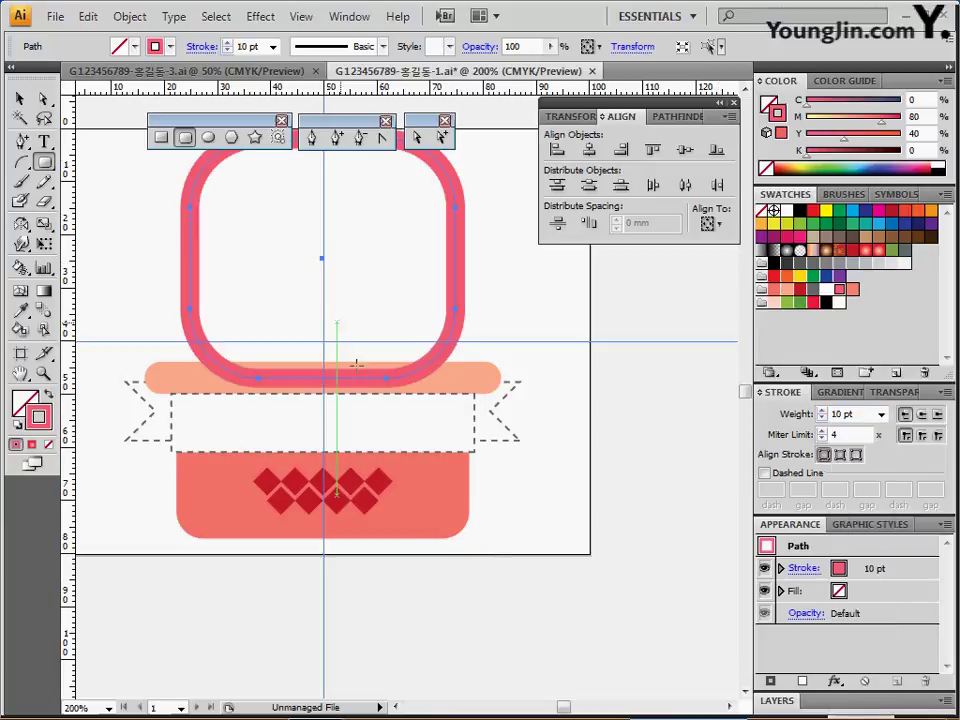
Nudge the pink rounded outline straight down until its lower edge overlaps the middle of the ribbon banner.
scroll(357, 365, "up", 2)
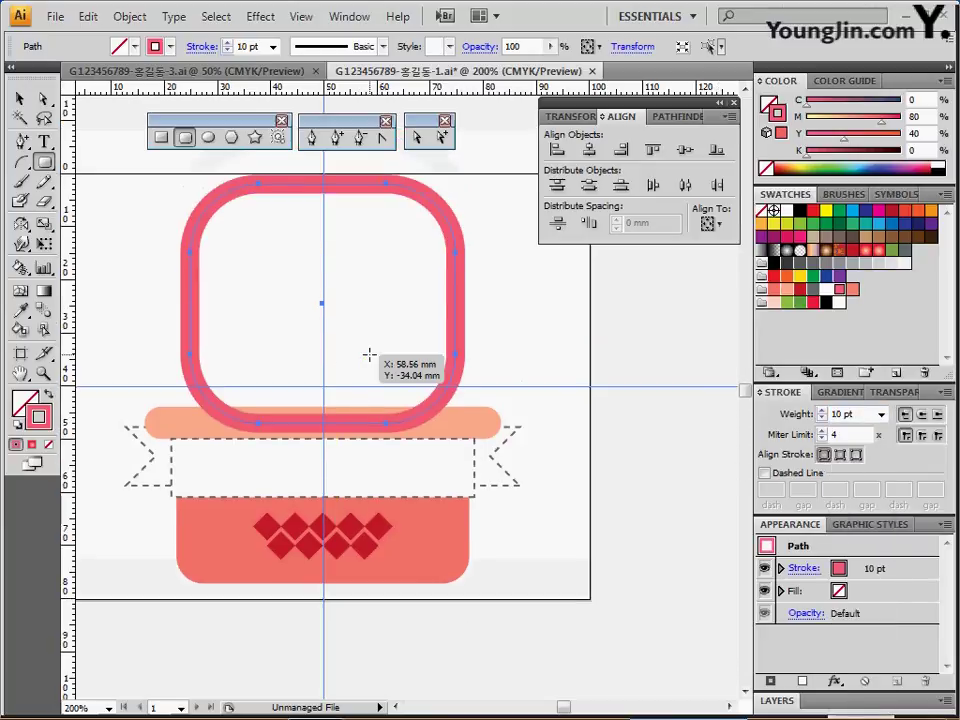
key("Down")
key("Down")
key("Down")
key("Down")
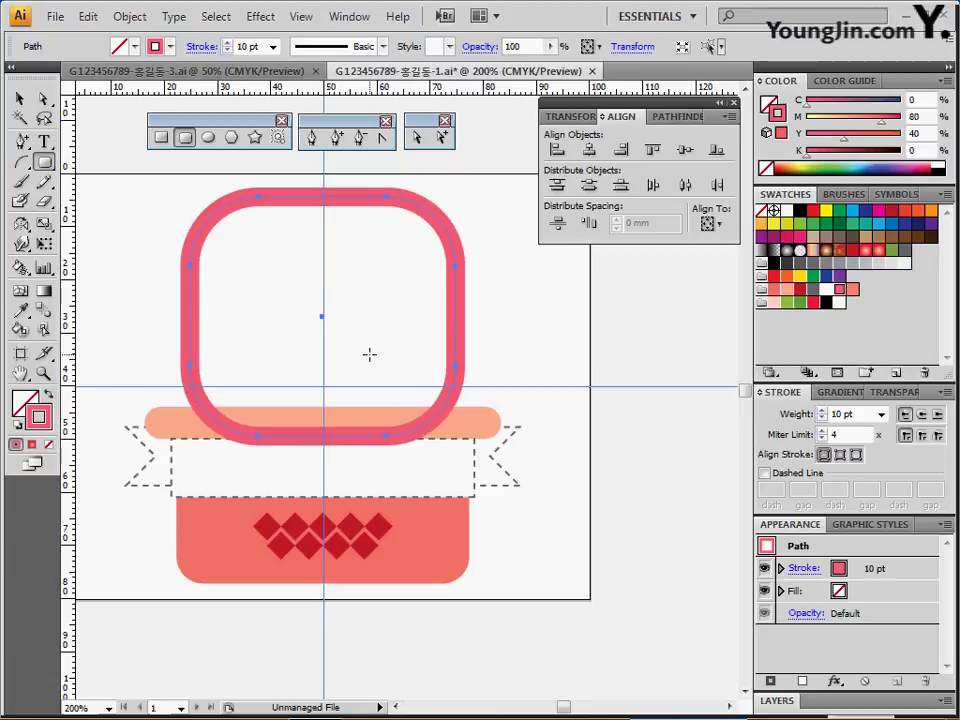
key("Down")
key("Down")
key("Down")
key("Down")
key("Down")
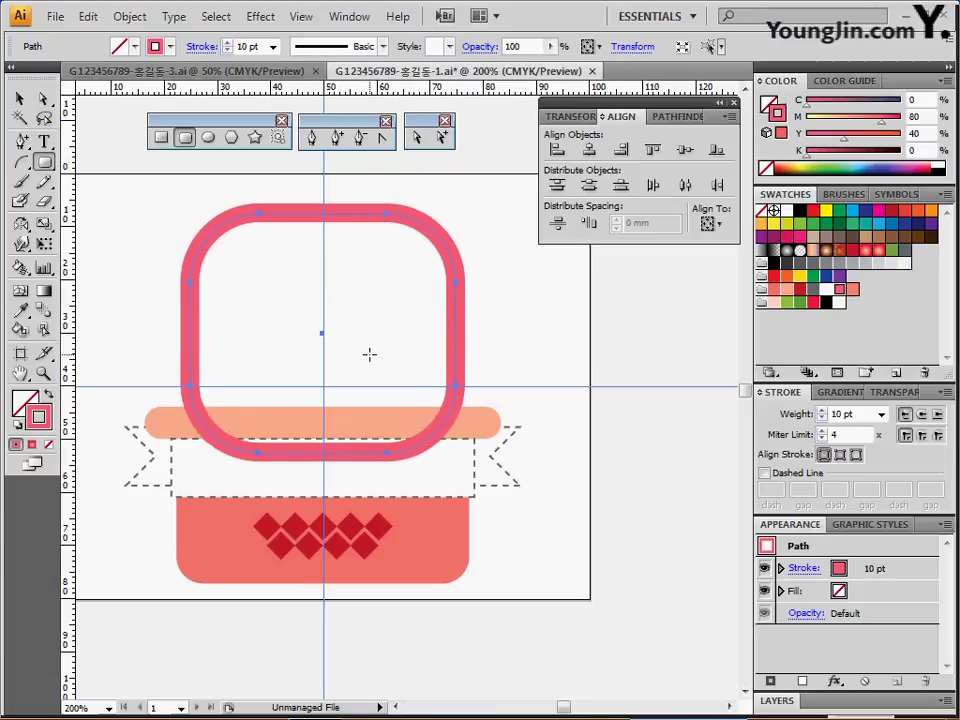
key("Down")
key("Down")
key("Down")
key("Down")
key("Down")
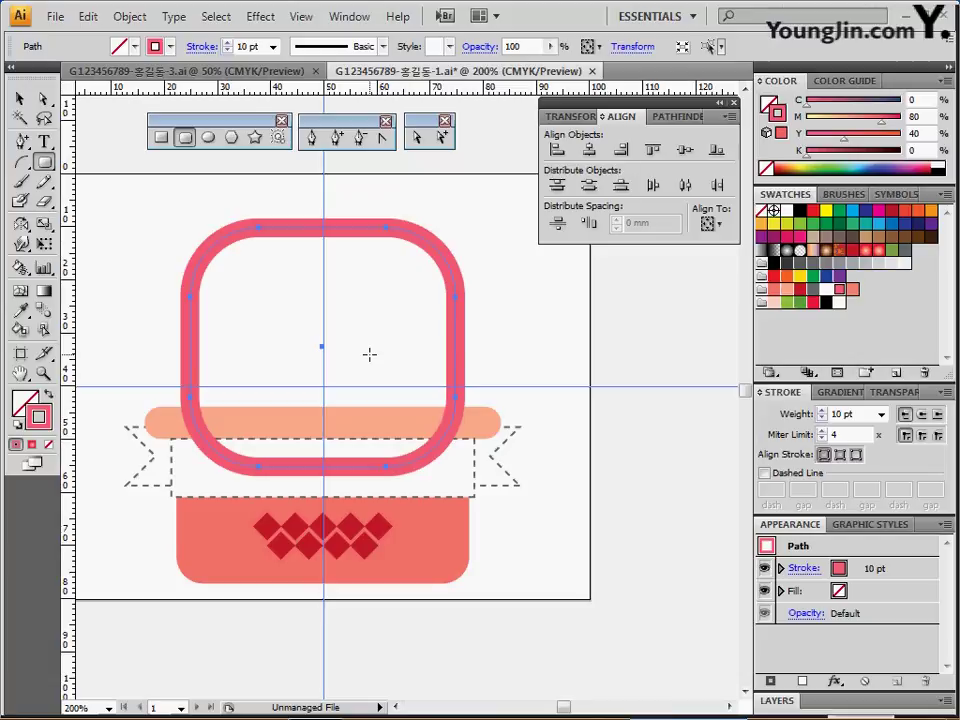
Delete the two bottom anchor points of the pink outline to leave an open arch-shaped handle.
scroll(422, 375, "down", 3)
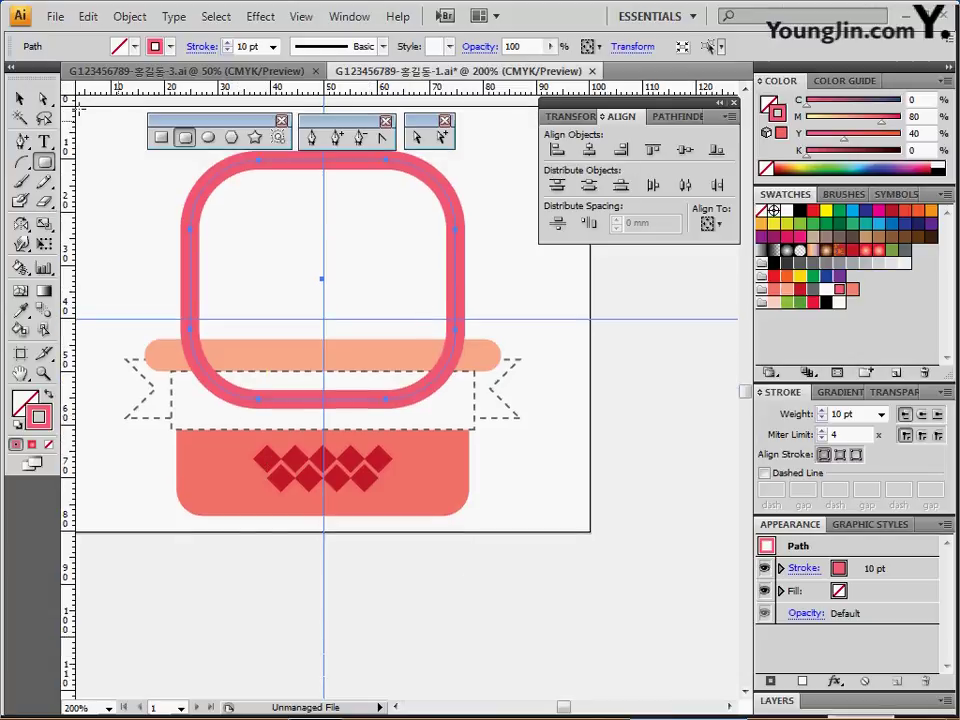
key("a")
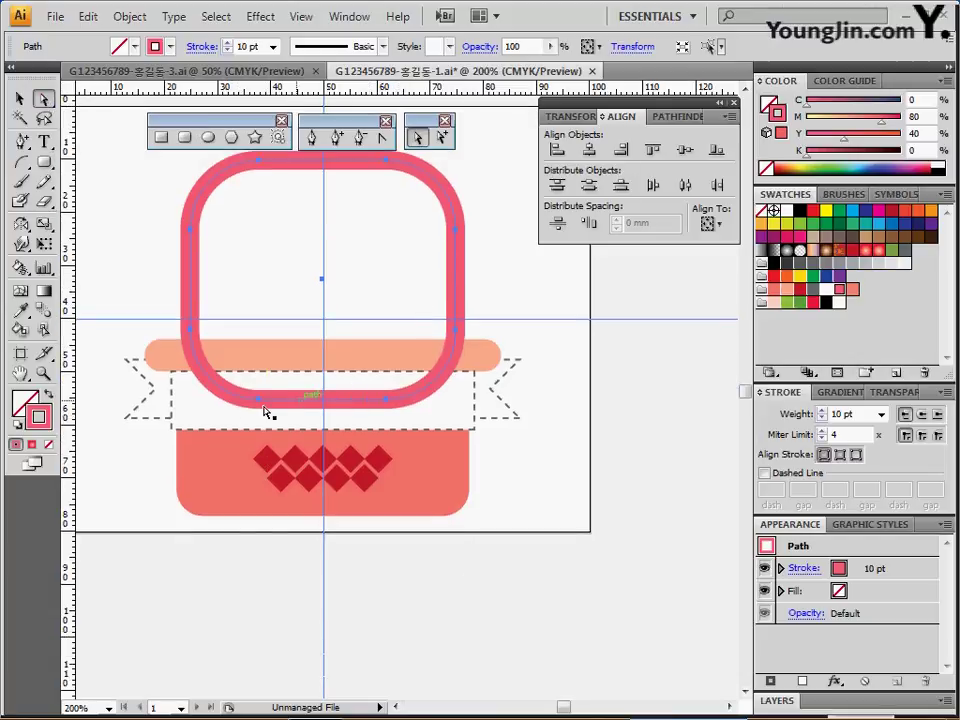
left_click(266, 399)
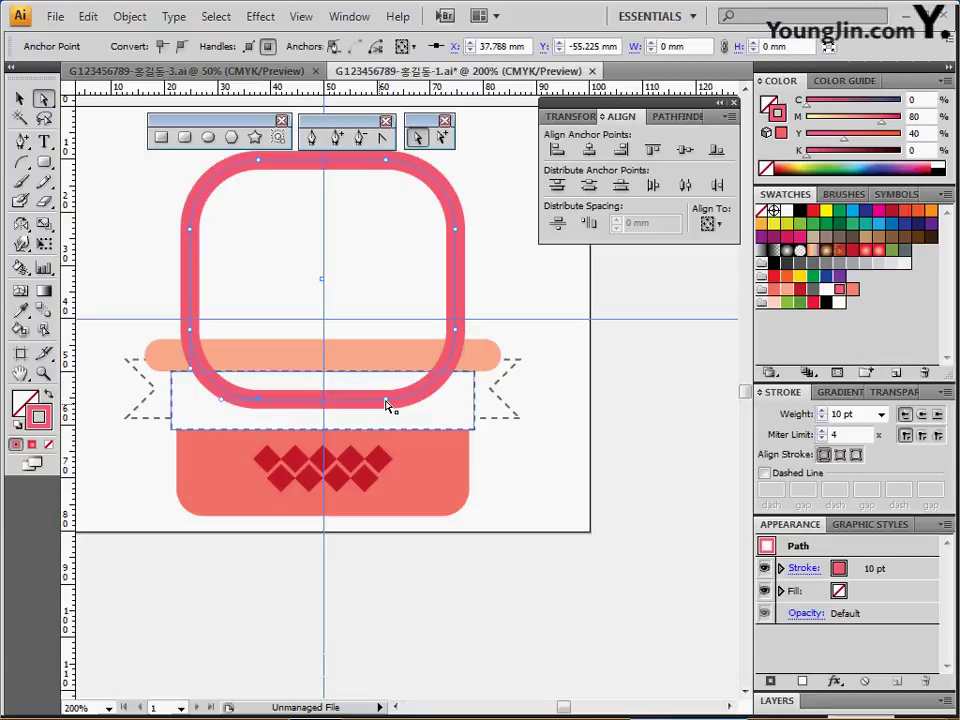
left_click(387, 401, "shift")
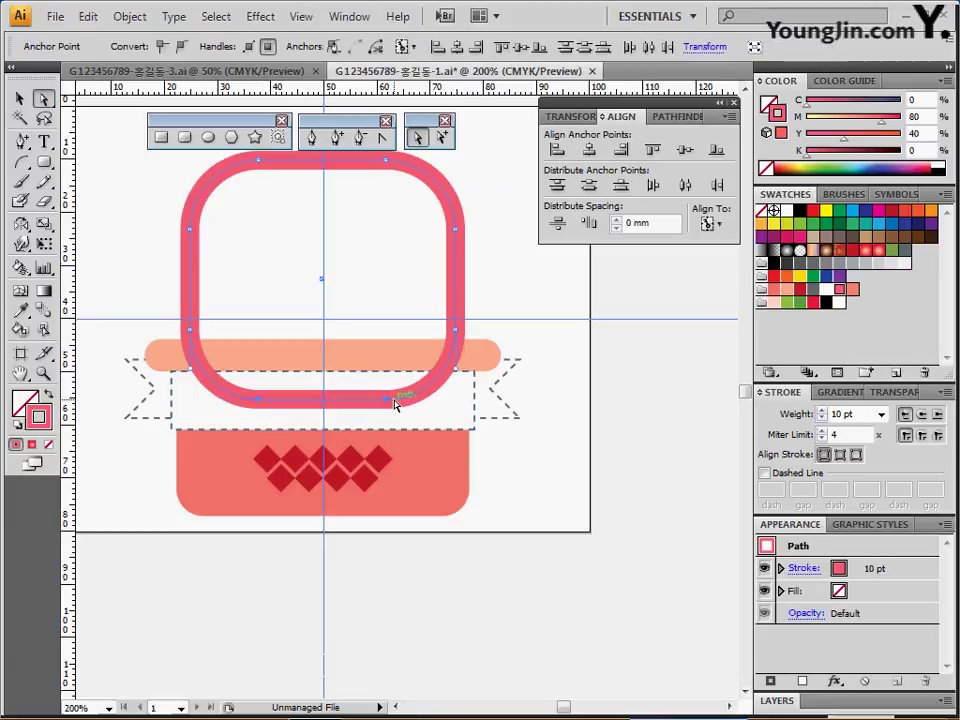
key("Delete")
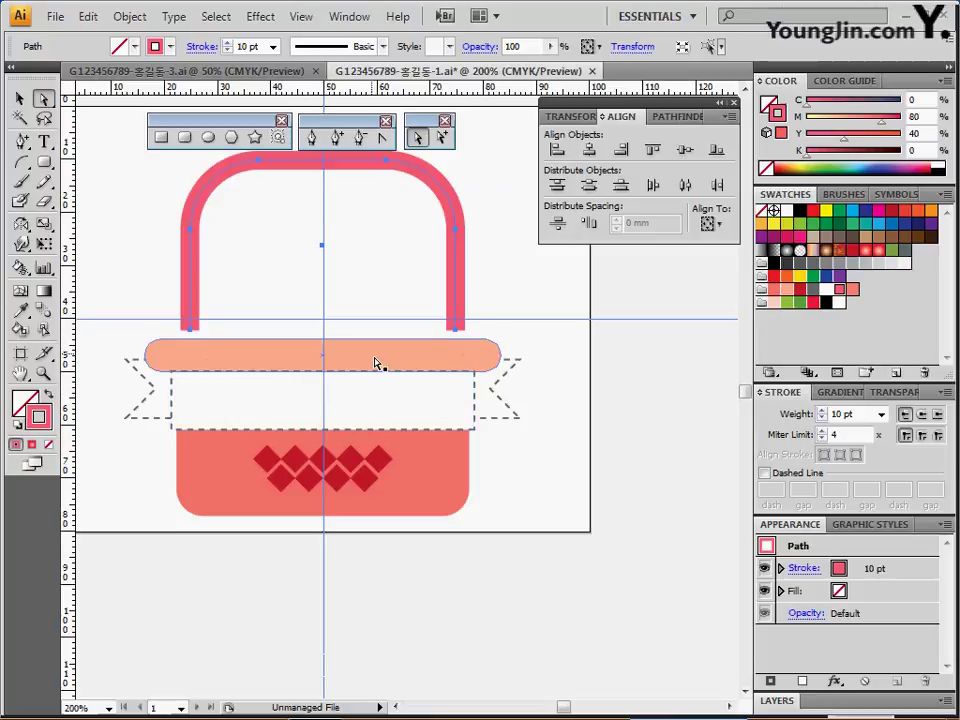
Nudge the arched handle straight down until both of its ends overlap the rim.
scroll(354, 316, "up", 2)
scroll(354, 316, "up", 2)
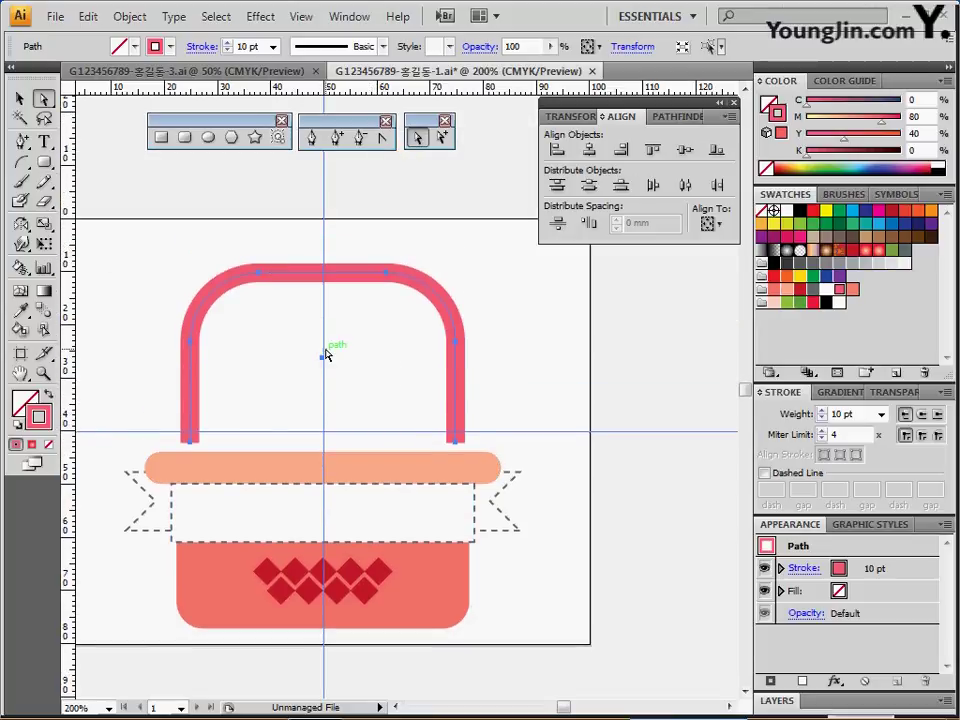
key("Down")
key("Down")
key("Down")
key("Down")
key("Down")
key("Down")
key("Down")
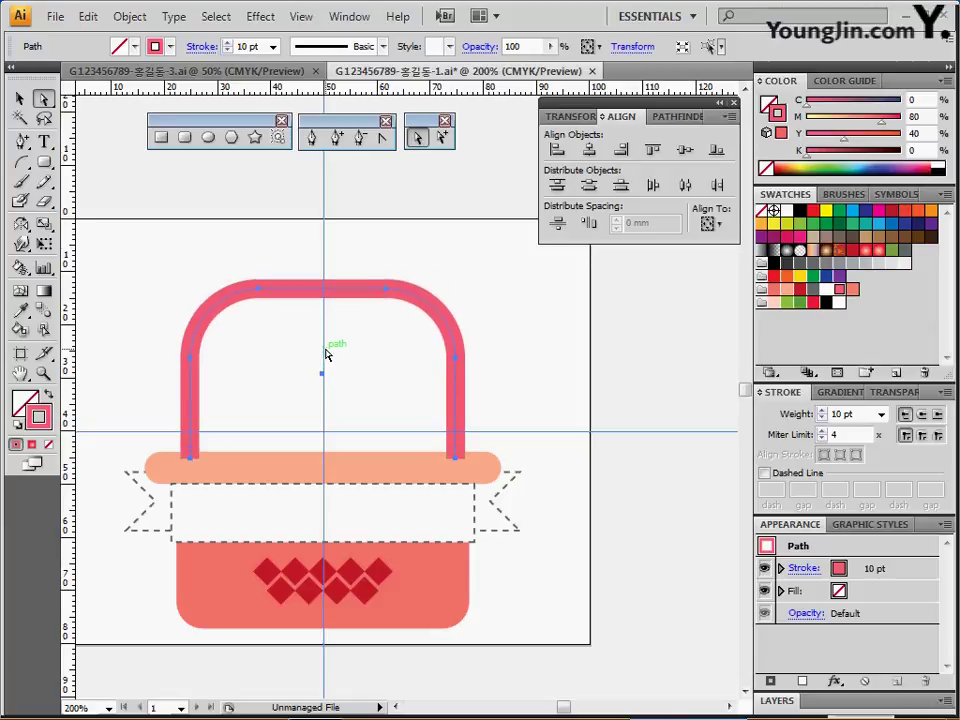
Convert the pink handle's stroke into a filled shape with Outline Stroke.
scroll(346, 334, "down", 2)
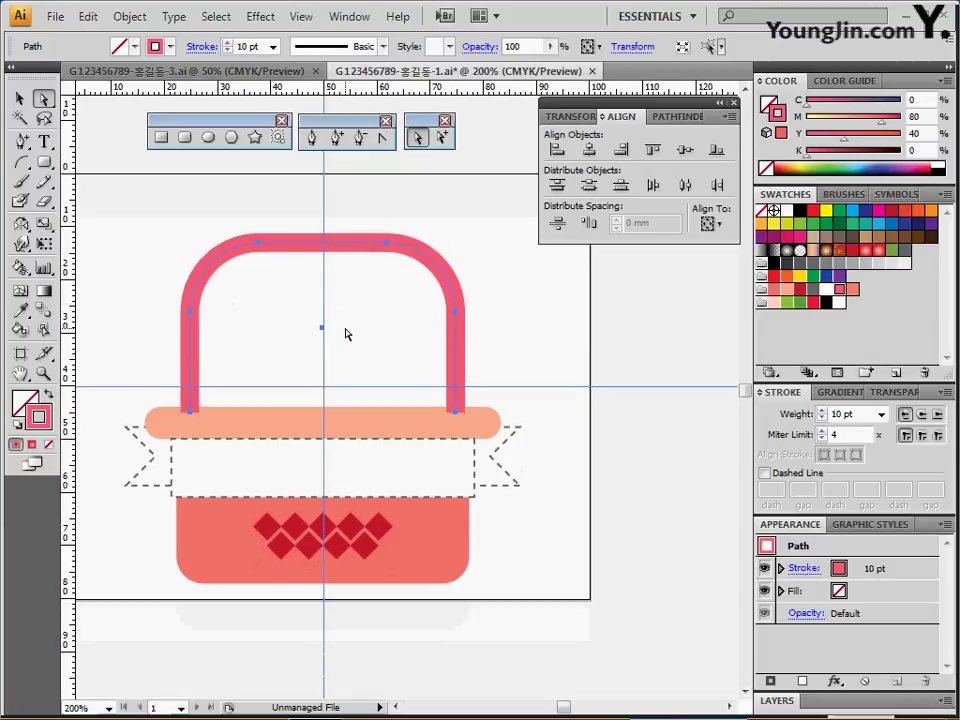
scroll(346, 334, "down", 2)
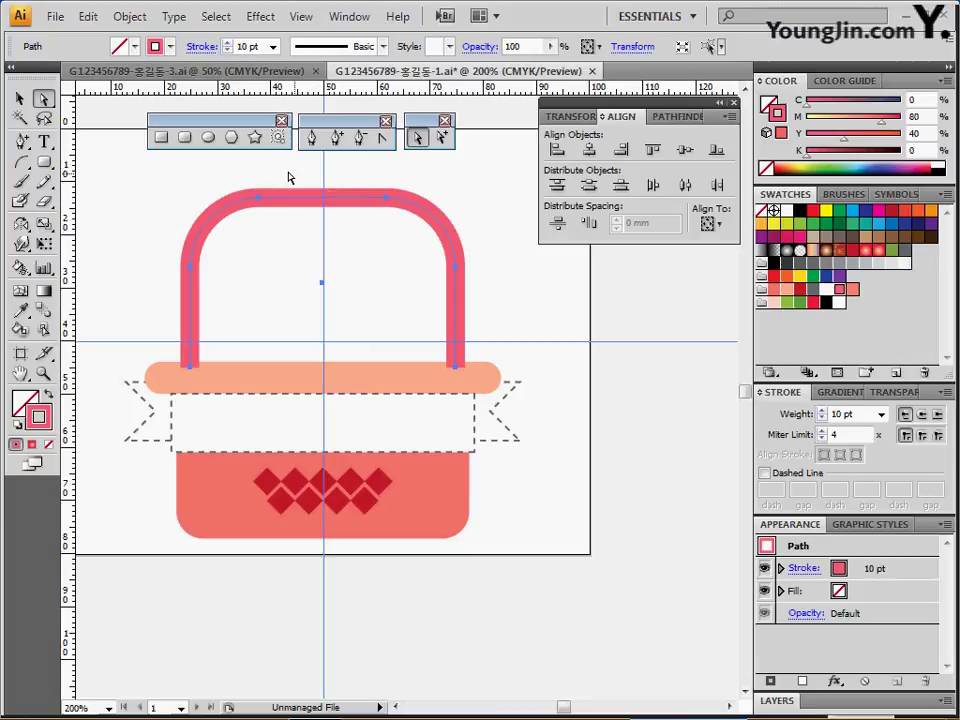
left_click(130, 16)
mouse_move(120, 380)
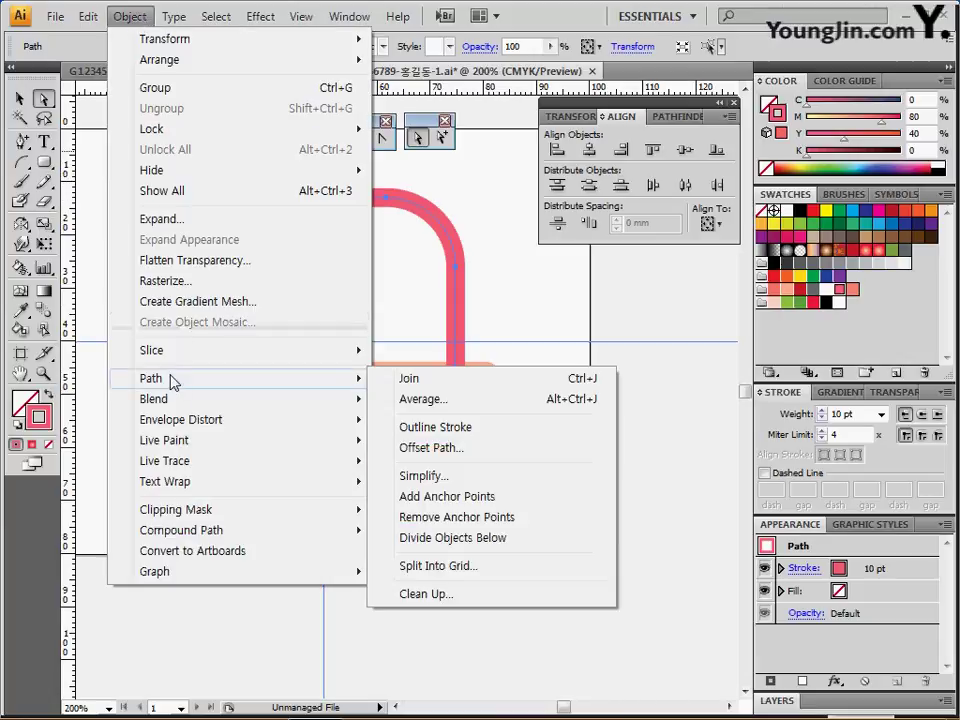
left_click(455, 427)
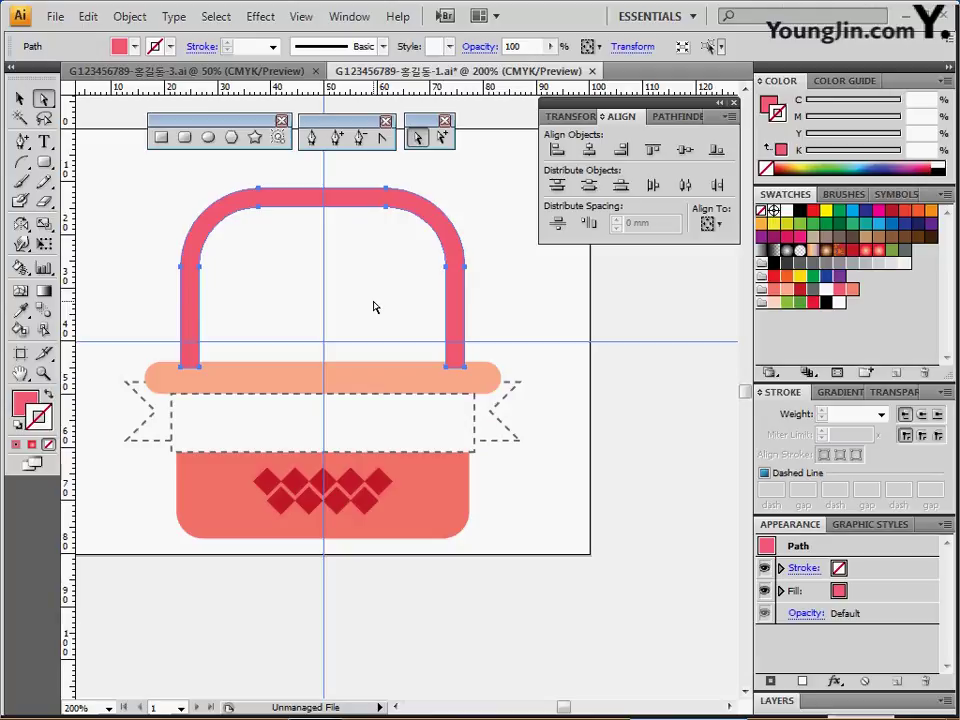
Place a stroked copy of the handle path over the outlined one, with a 12 pt stroke of C0 M60 Y50 K0.
key("shift+x")
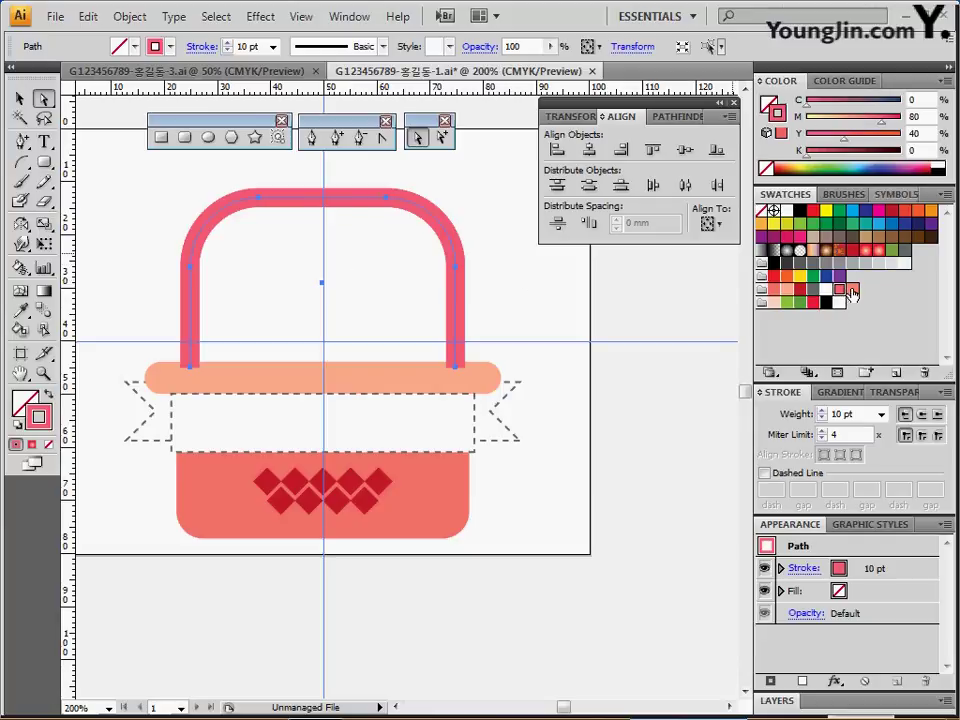
left_click(852, 289)
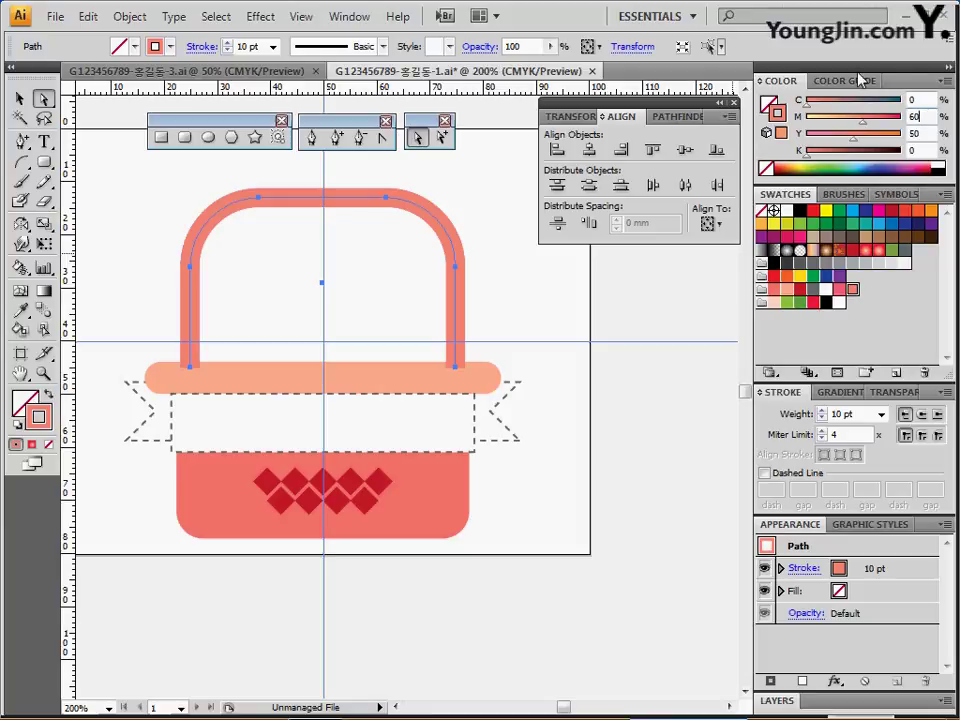
left_click(228, 44)
left_click(228, 45)
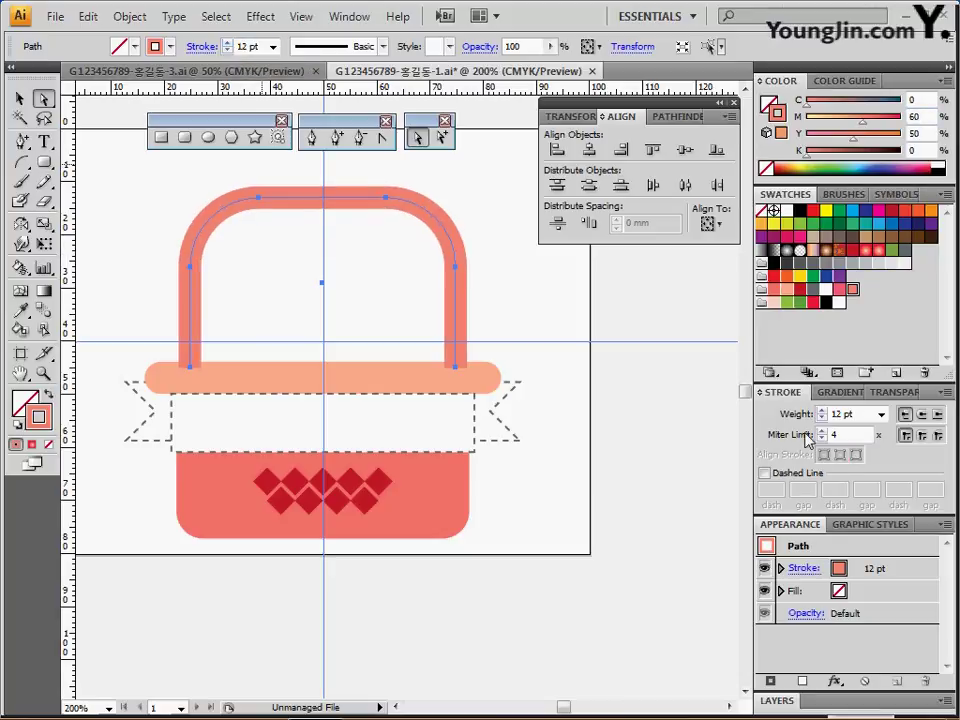
Make the upper handle path's stroke a dashed line with a 5 pt dash.
left_click(198, 46)
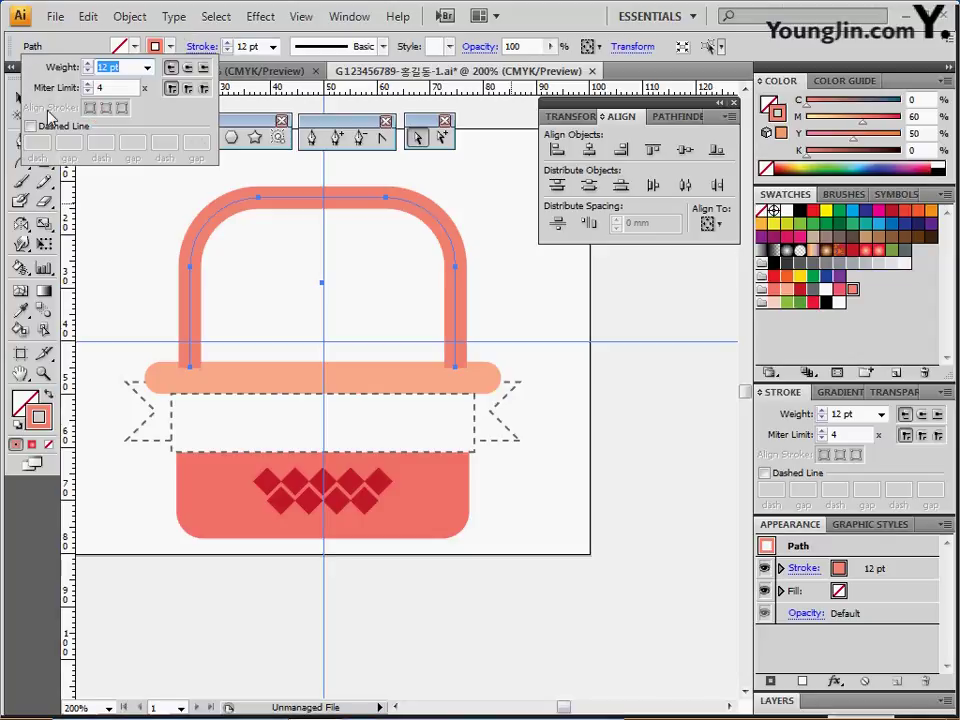
left_click(30, 126)
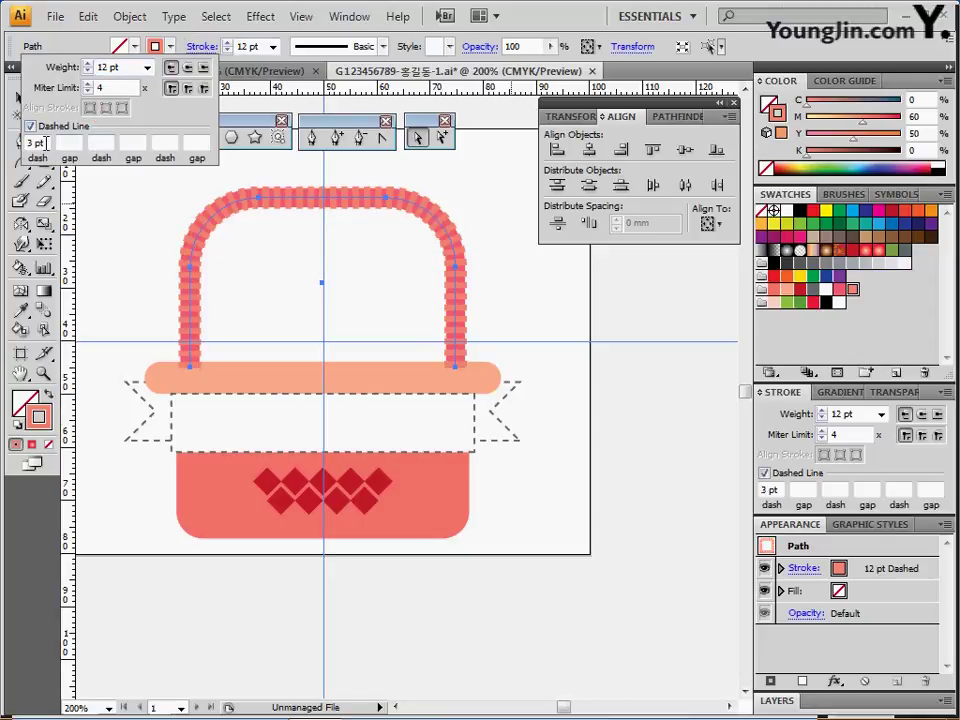
left_click(37, 143)
type("5")
key("Return")
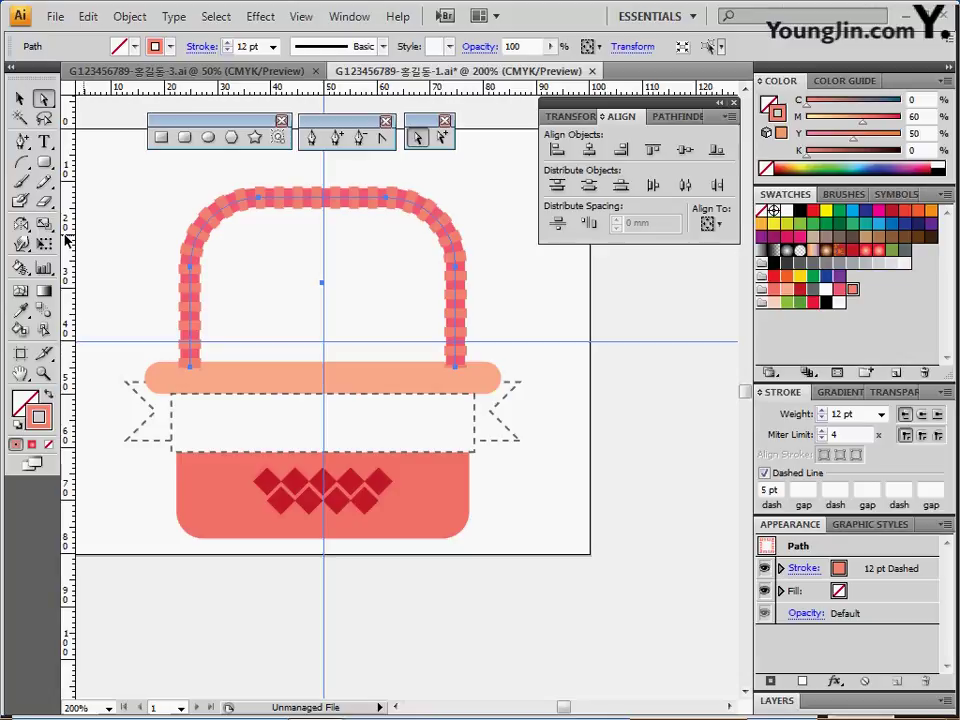
Send both handle paths to the back, behind the rim, and leave nothing selected.
left_click_drag(157, 195, 242, 270)
right_click(242, 268)
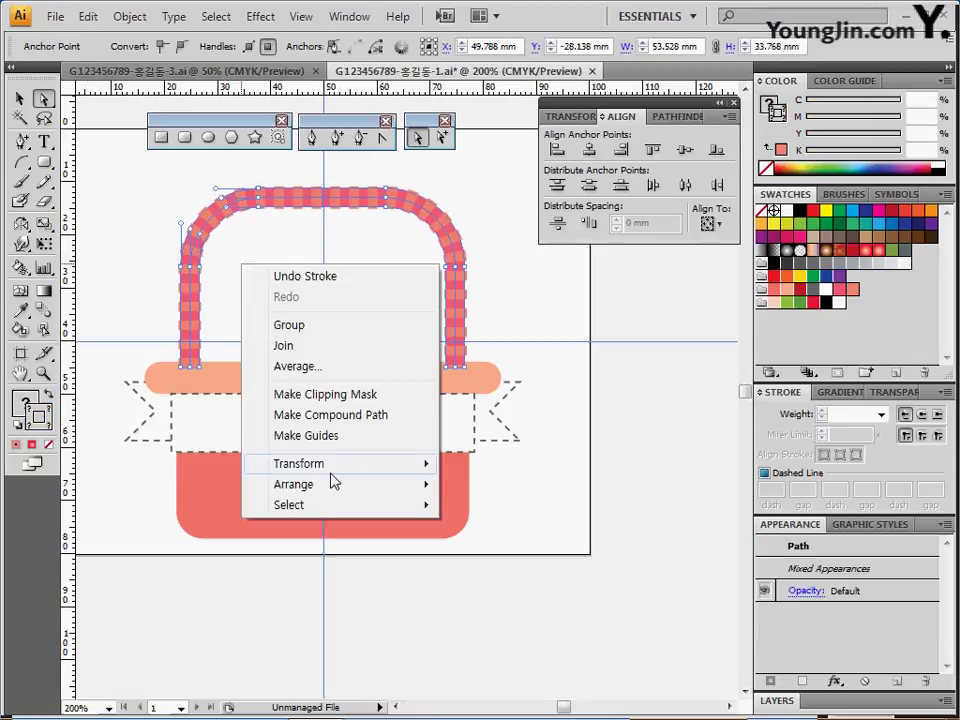
mouse_move(332, 486)
left_click(503, 548)
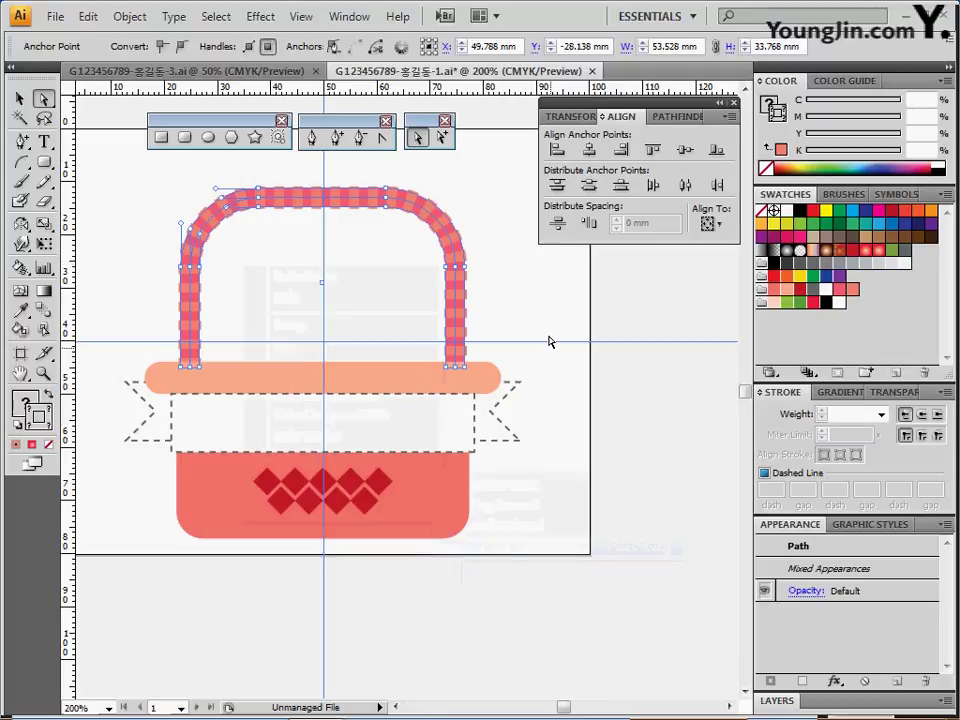
left_click(468, 358)
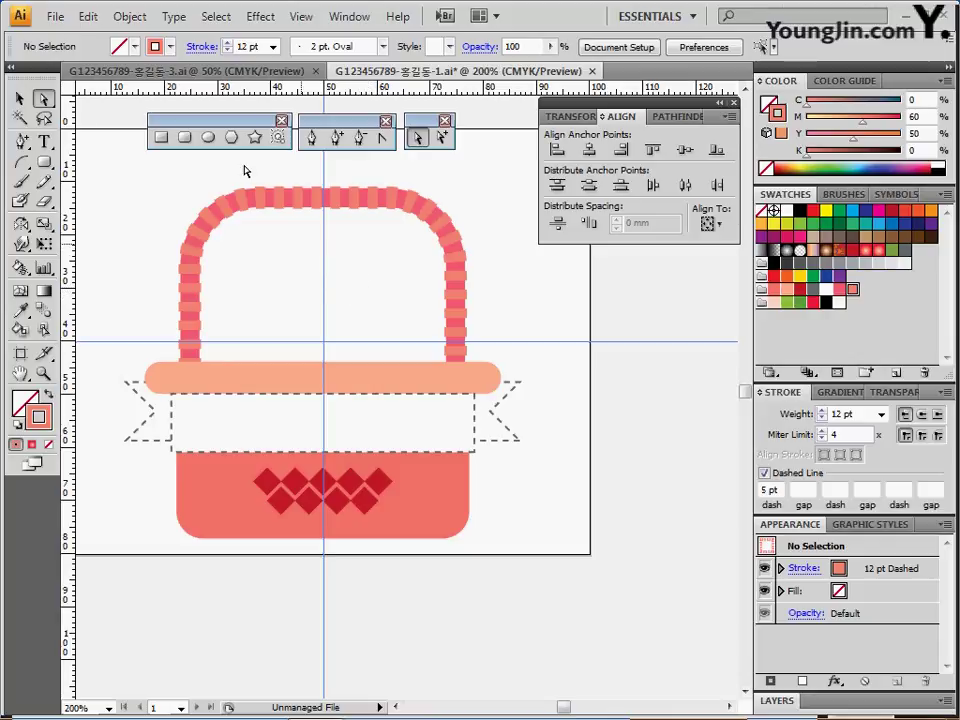
Draw a 30 × 35 mm rounded rectangle with 12 mm corner radius on the empty canvas beside the artboard, with default white fill and black stroke.
mouse_move(231, 189)
left_mouse_down()
mouse_move(387, 298)
mouse_move(264, 304)
left_mouse_up()
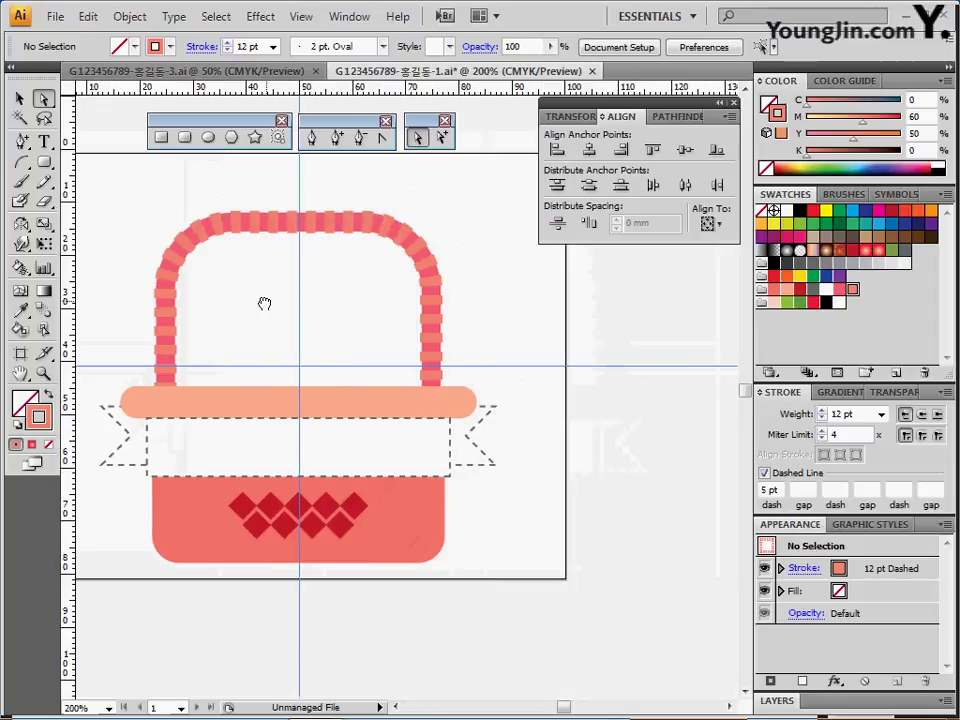
mouse_move(356, 306)
left_mouse_down()
mouse_move(285, 321)
mouse_move(197, 305)
mouse_move(172, 286)
left_mouse_up()
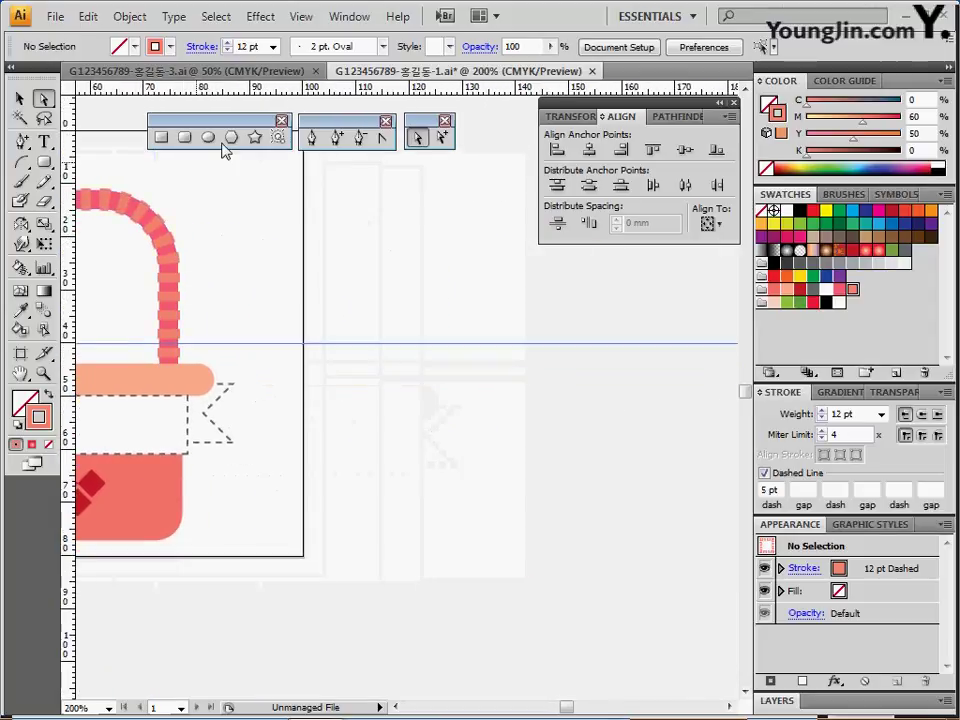
left_click_drag(259, 287, 80, 292)
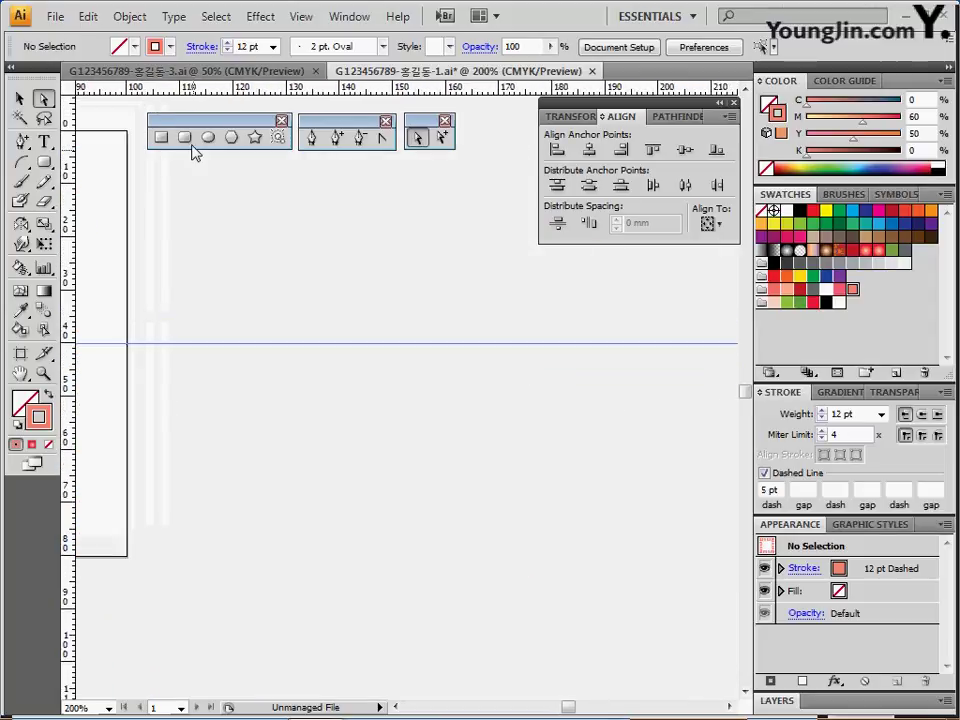
left_click(186, 139)
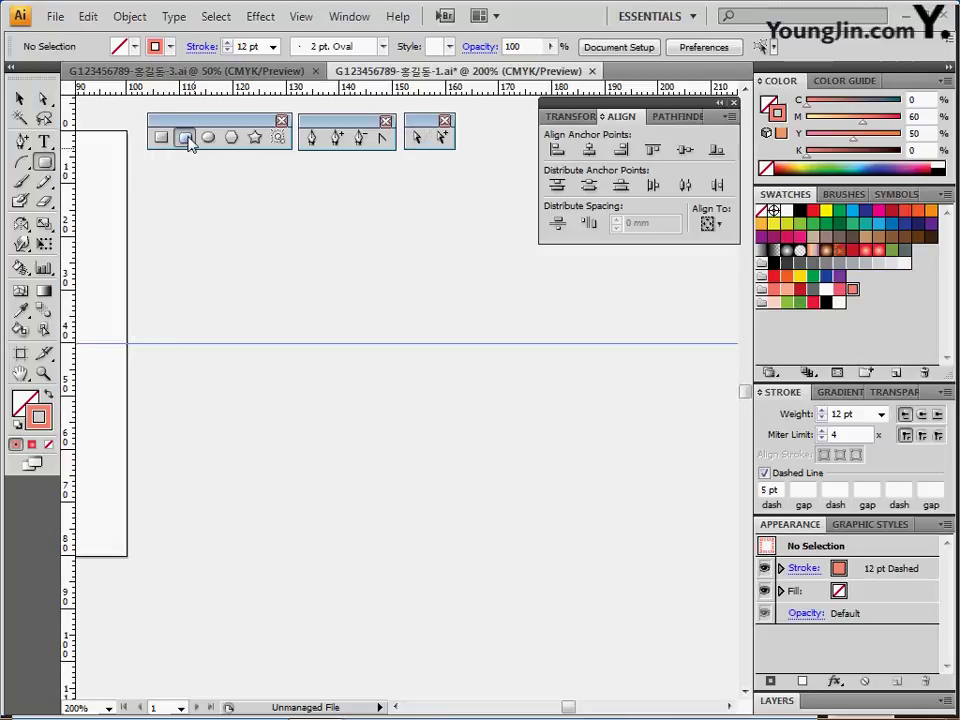
left_click(206, 242)
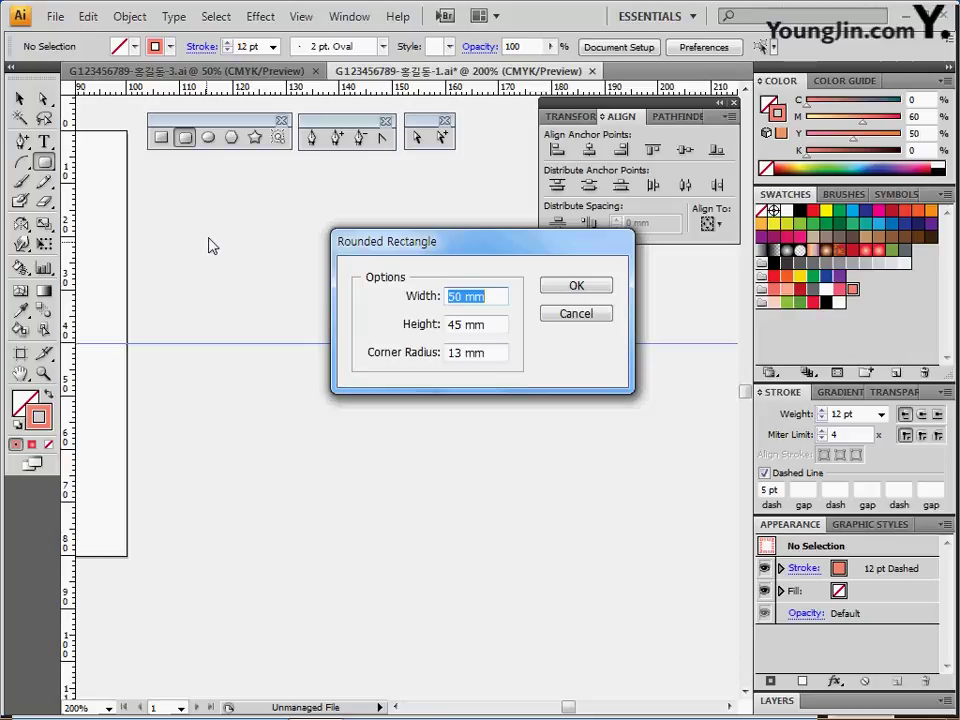
type("30")
key("Tab")
type("35")
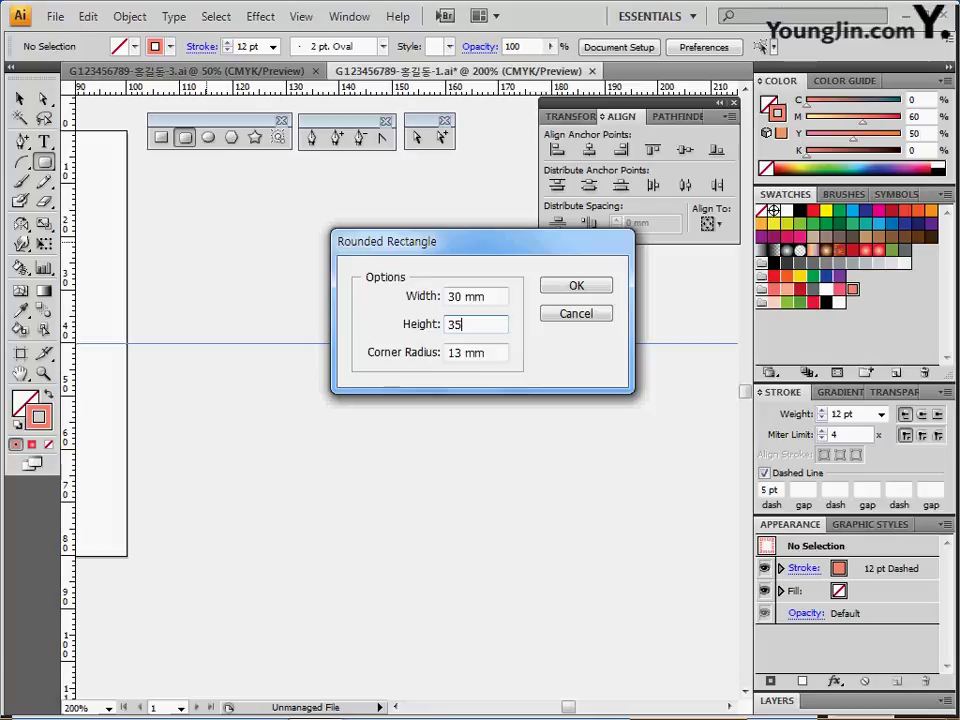
key("Tab")
type("12")
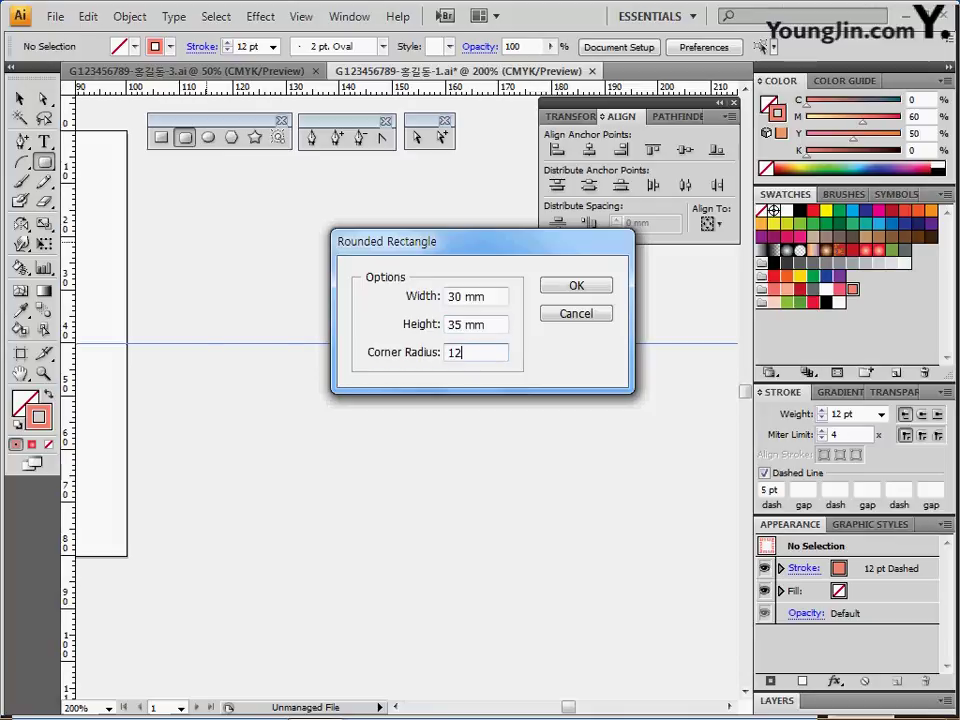
key("Return")
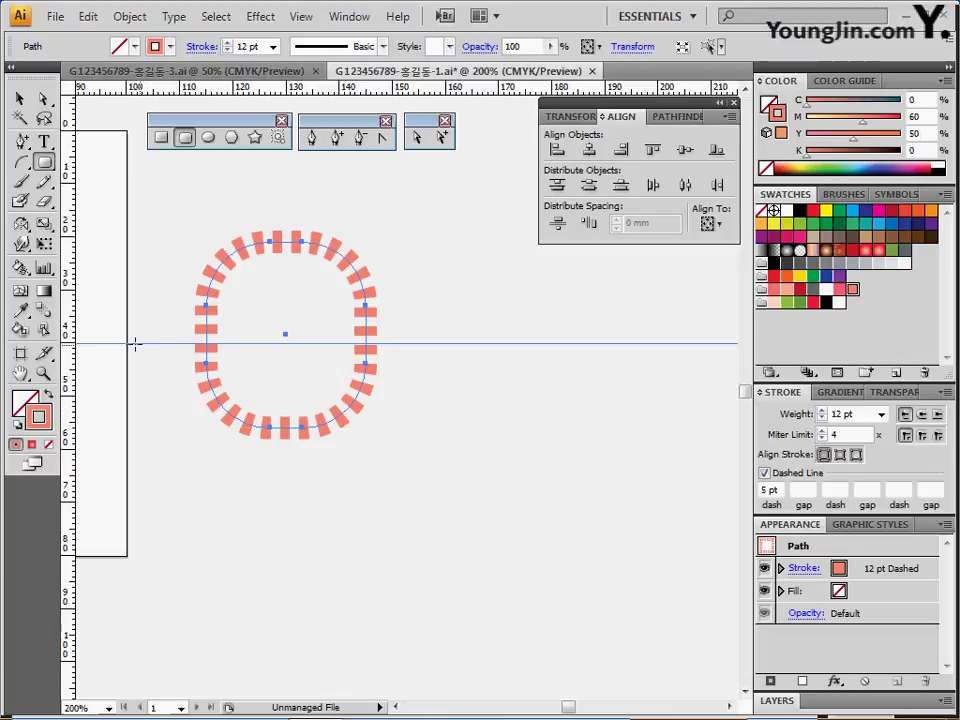
left_click(18, 428)
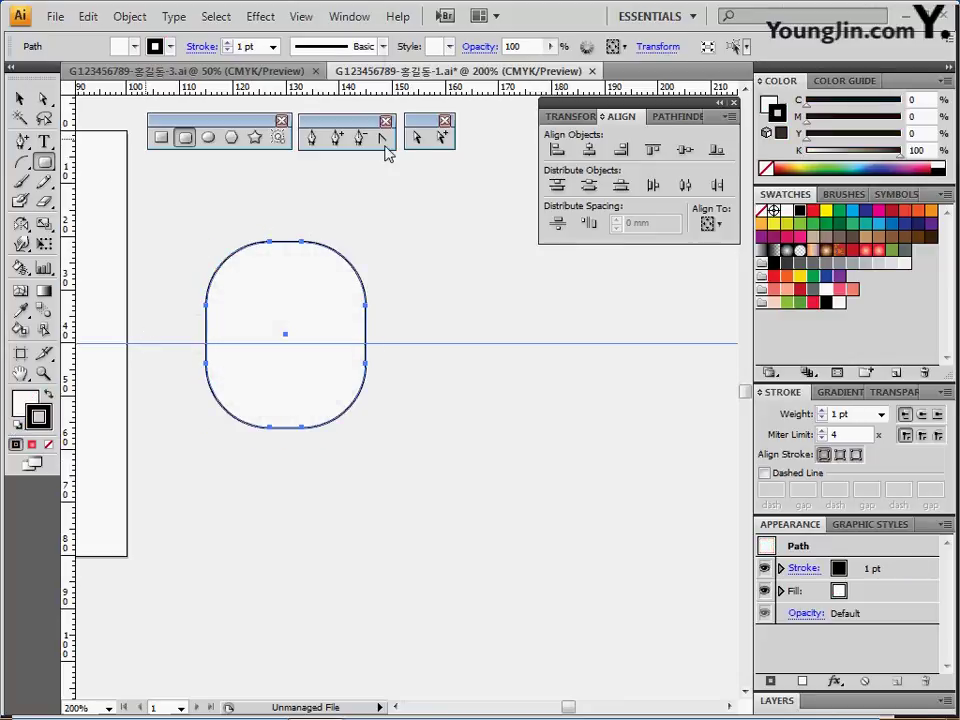
Scale the rounded rectangle's lower anchor points uniformly to 50% about a point centred in its lower part, tapering the shape downward.
left_click(419, 141)
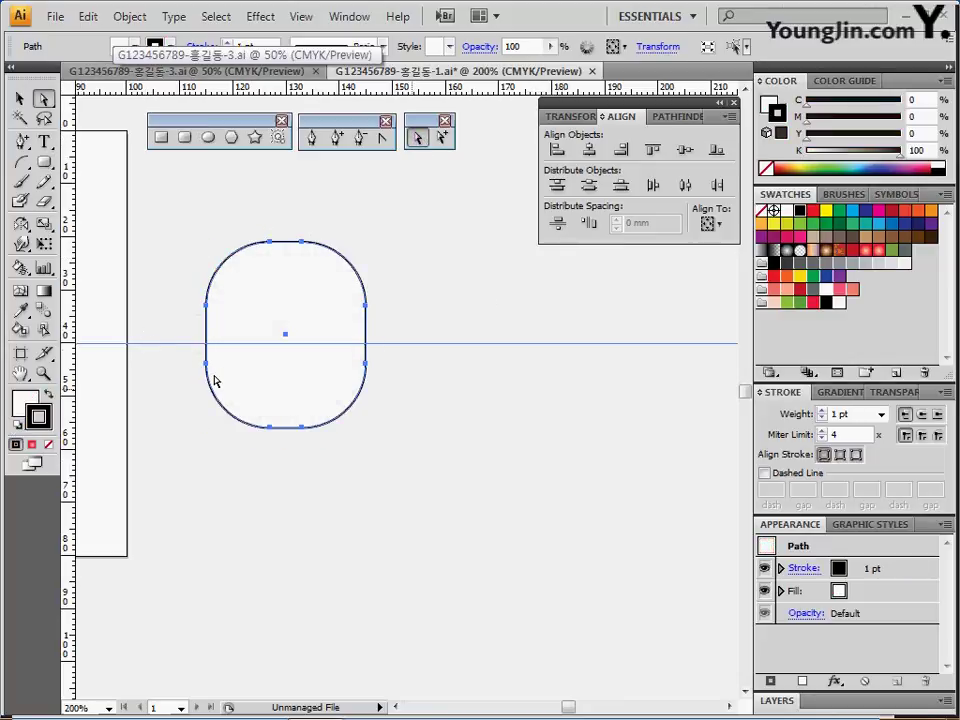
left_click_drag(180, 347, 395, 458)
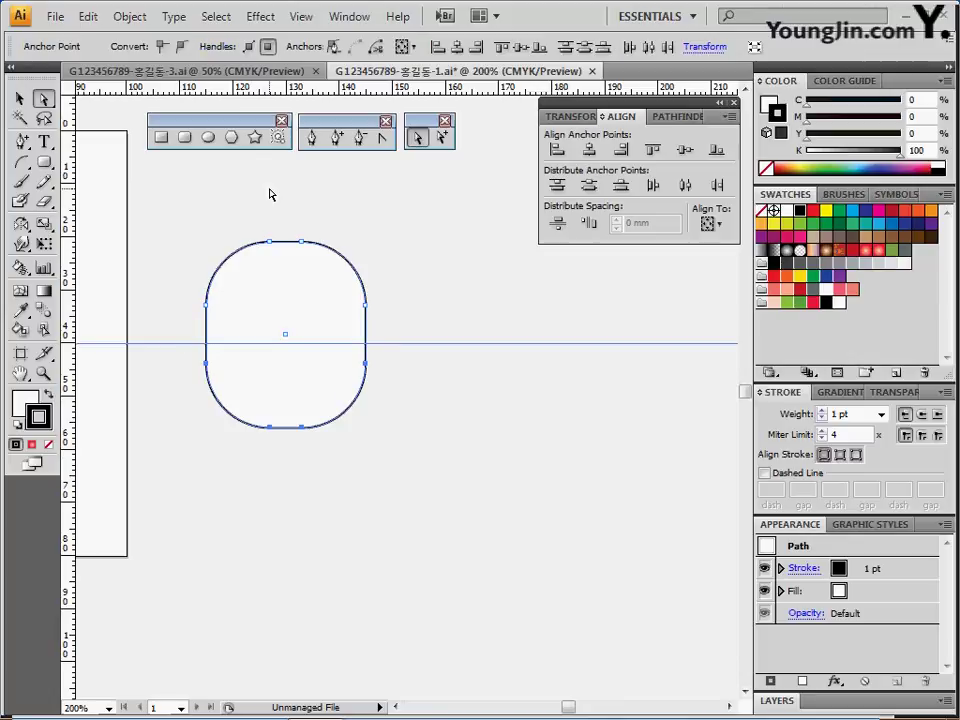
left_click(44, 228)
left_click(286, 396, "alt")
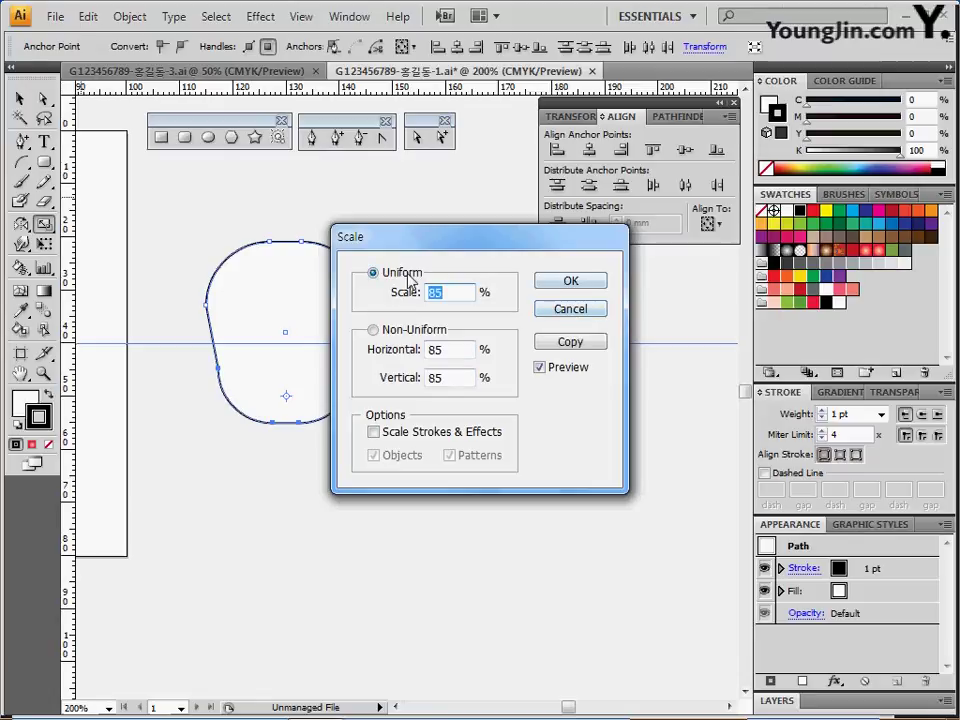
type("50")
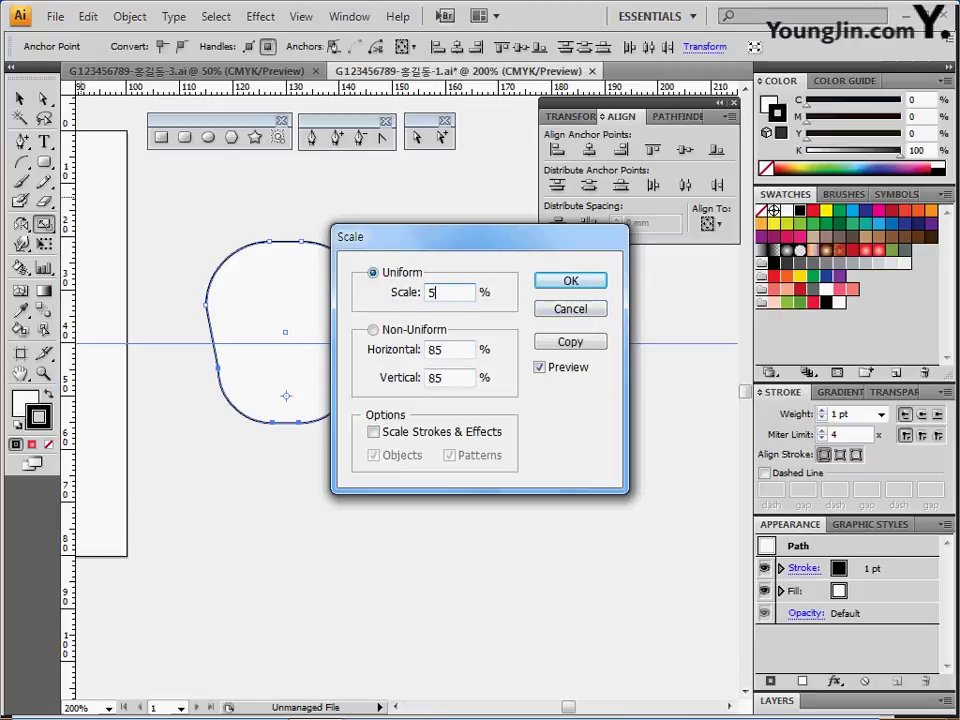
key("Return")
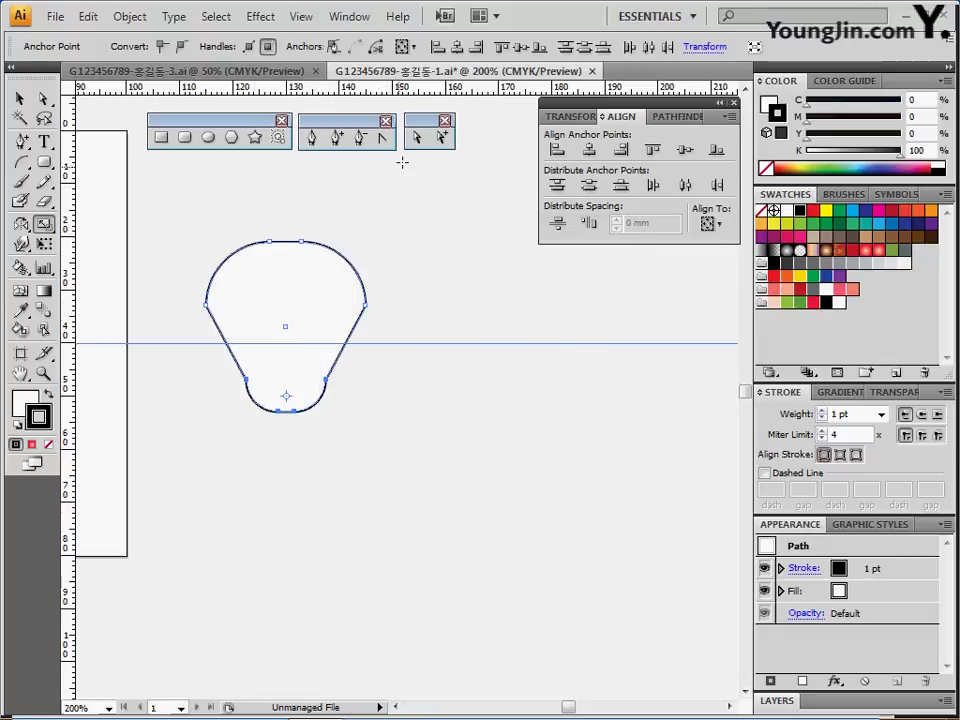
Convert the two widest side anchor points of the tapered shape into smooth curve points with slightly inclined handles.
left_click(383, 137)
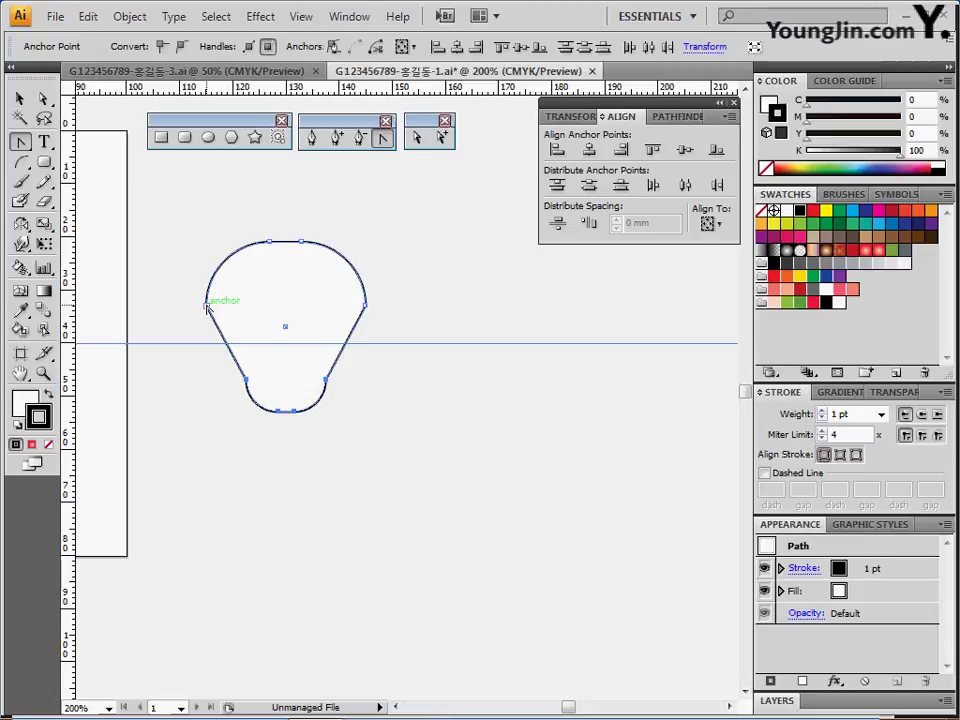
left_click_drag(206, 308, 211, 334)
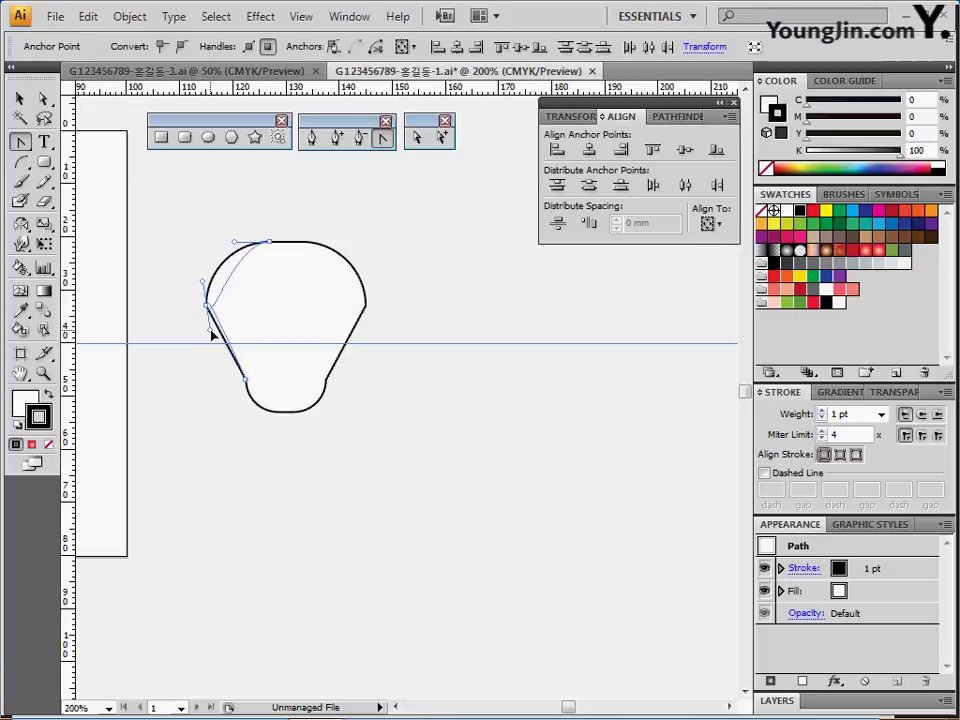
left_click_drag(211, 334, 199, 279)
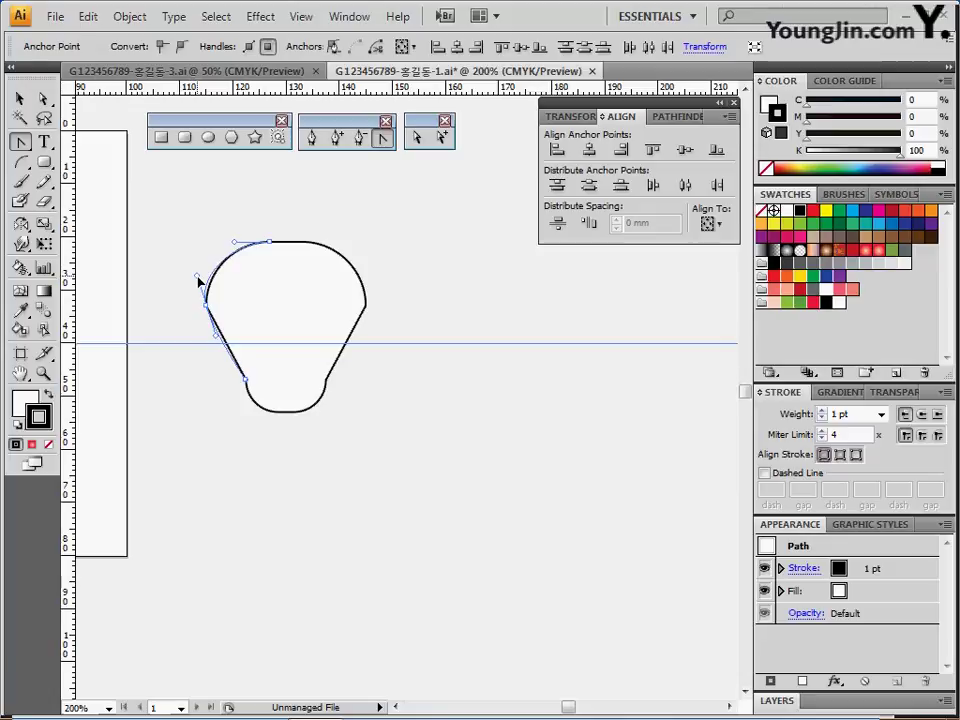
left_click_drag(365, 305, 358, 334)
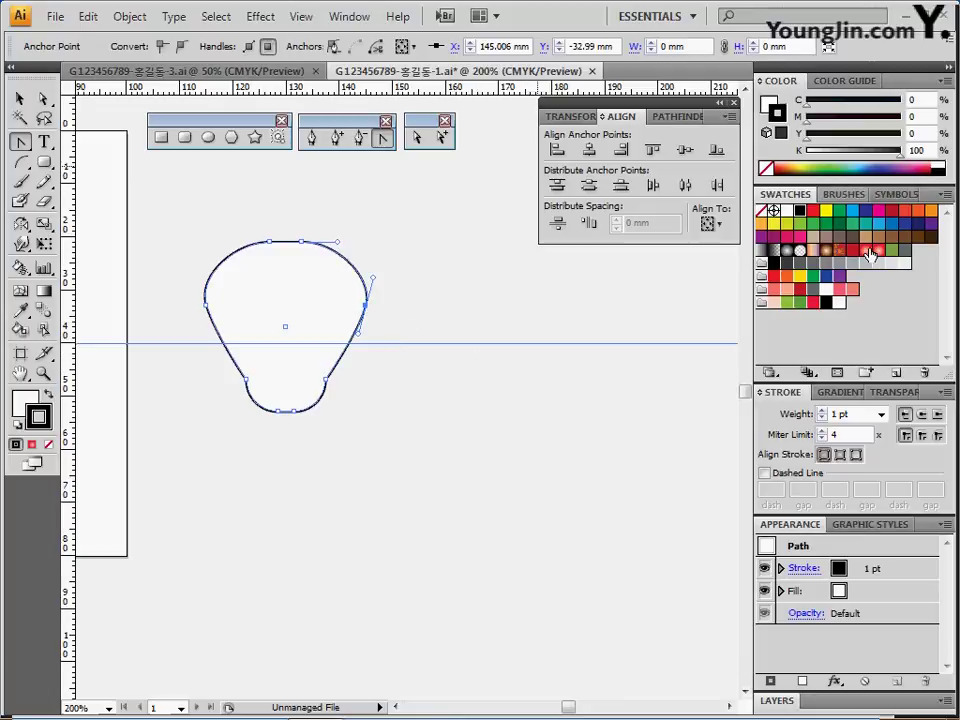
Give the tapered shape no stroke and a two-stop radial gradient fill from C0 M20 Y20 K0 to C0 M100 Y80 K0.
left_click(871, 252)
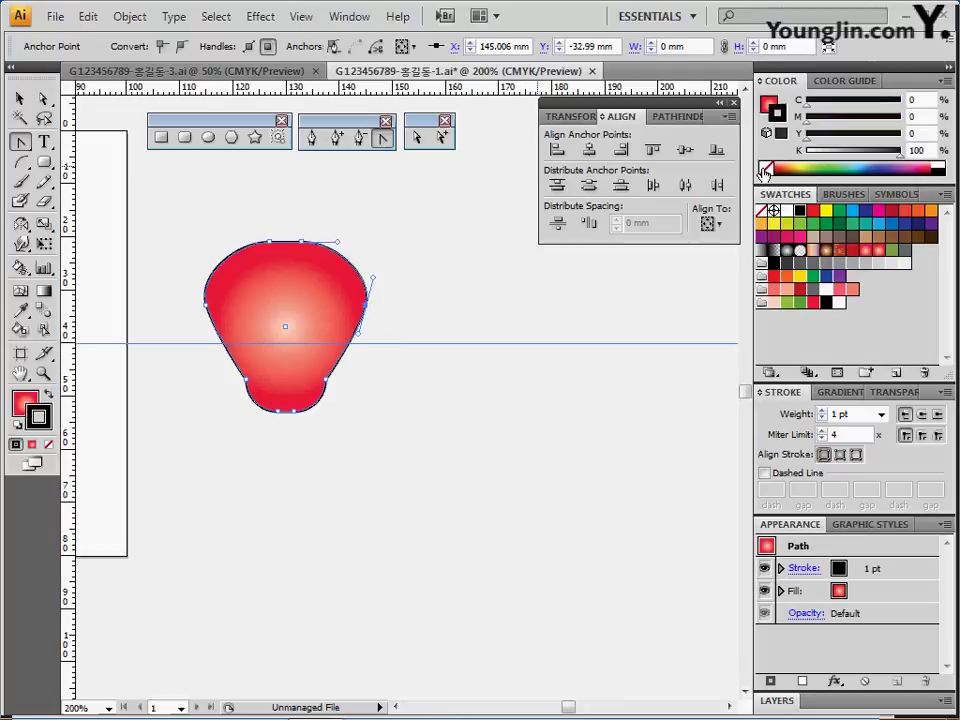
left_click_drag(766, 169, 770, 111)
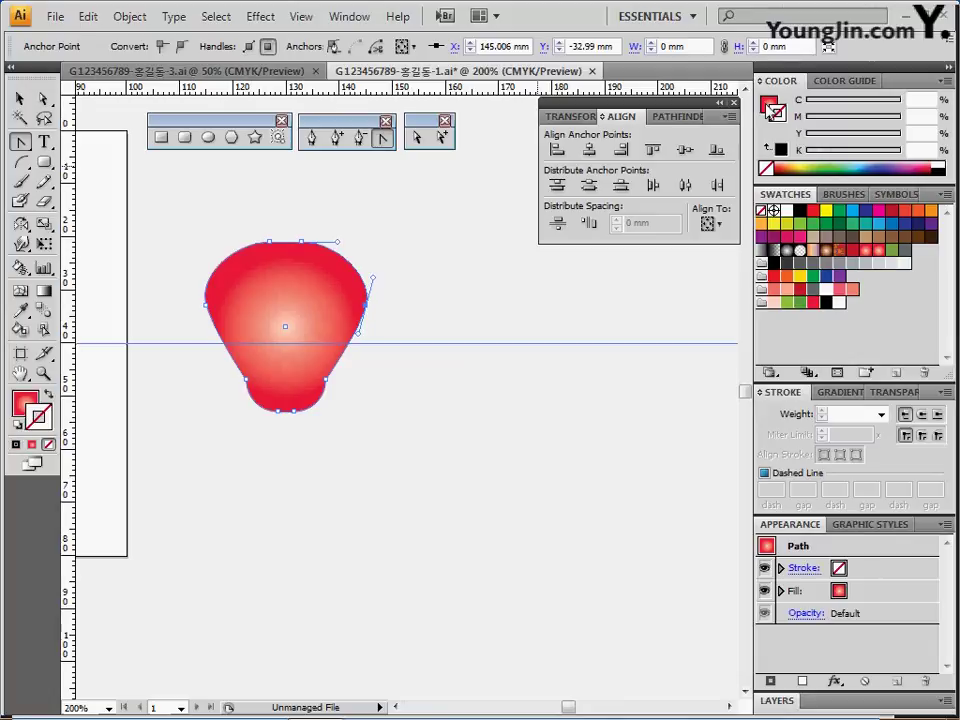
left_click(812, 392)
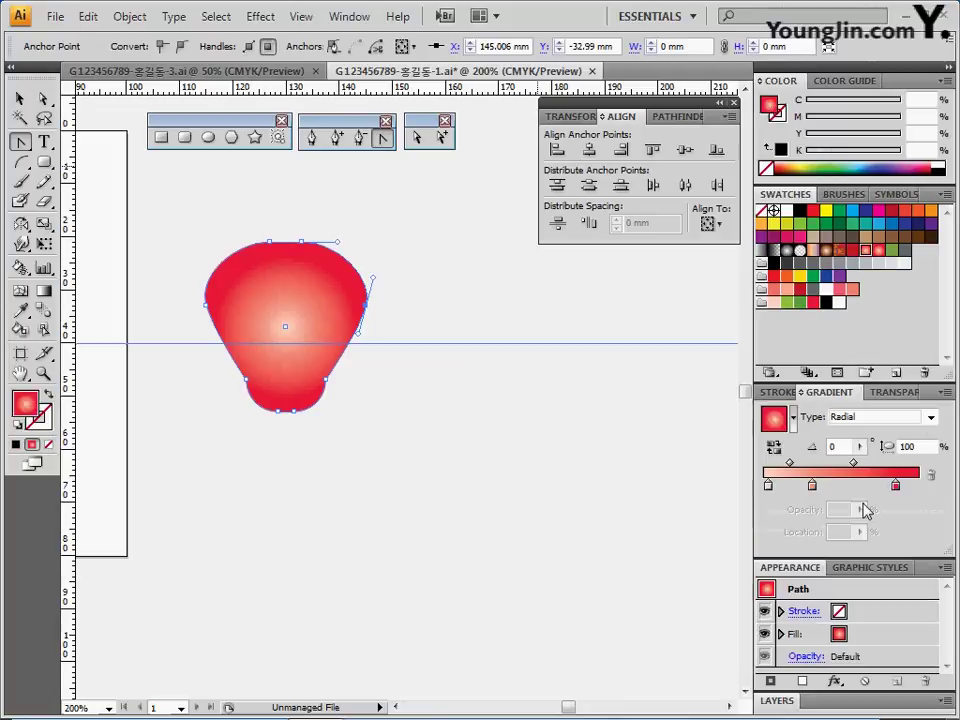
left_click(769, 487)
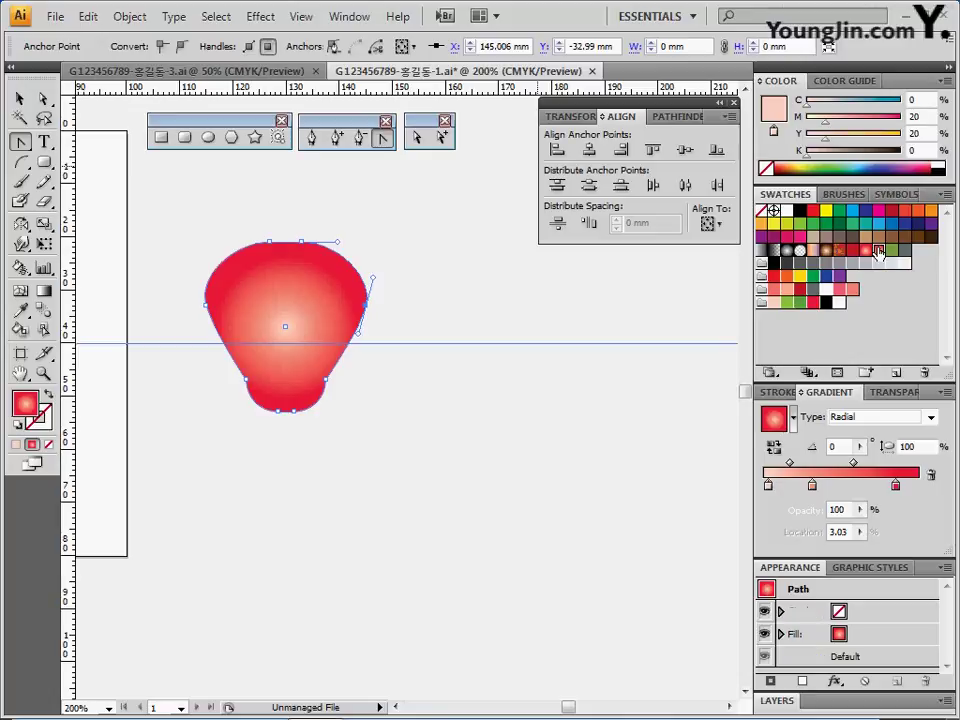
left_click_drag(812, 486, 812, 530)
left_click(769, 487)
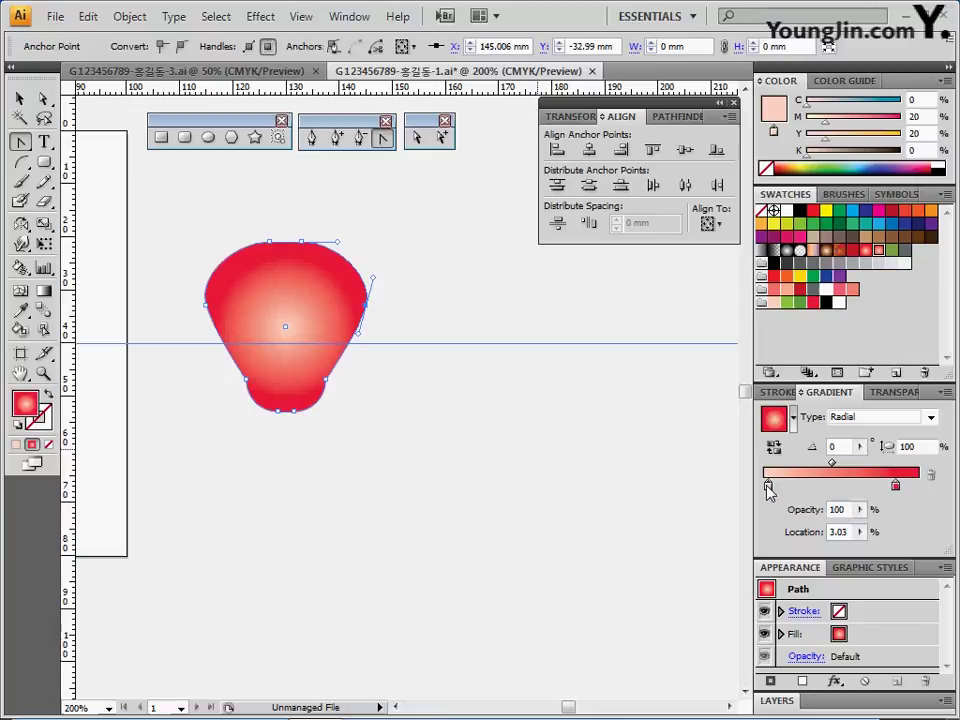
left_click(896, 486)
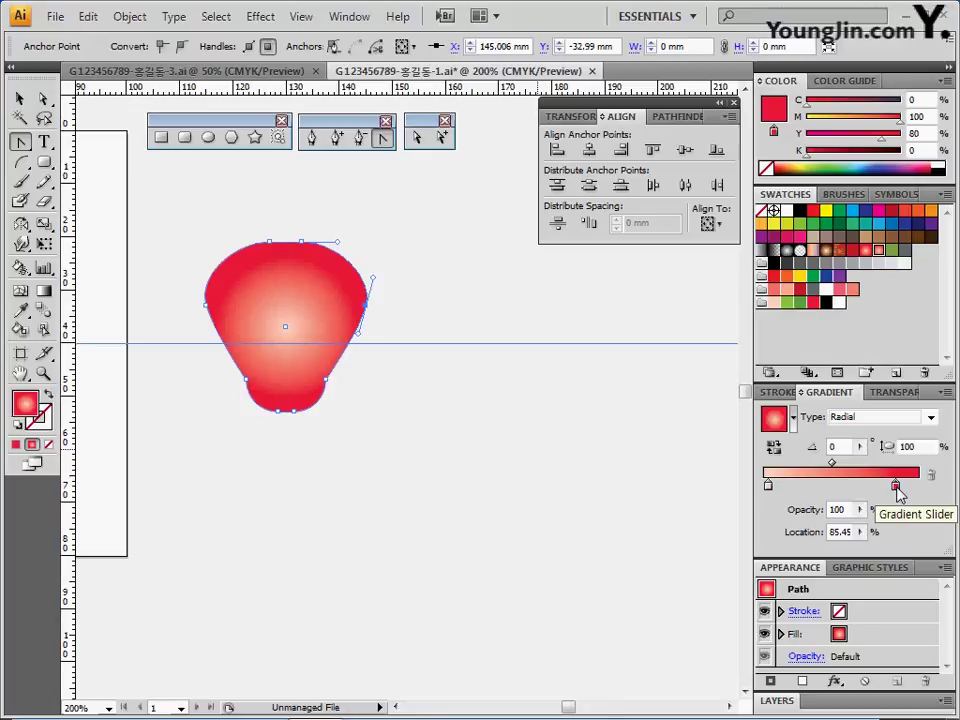
left_click(865, 420)
left_click(863, 422)
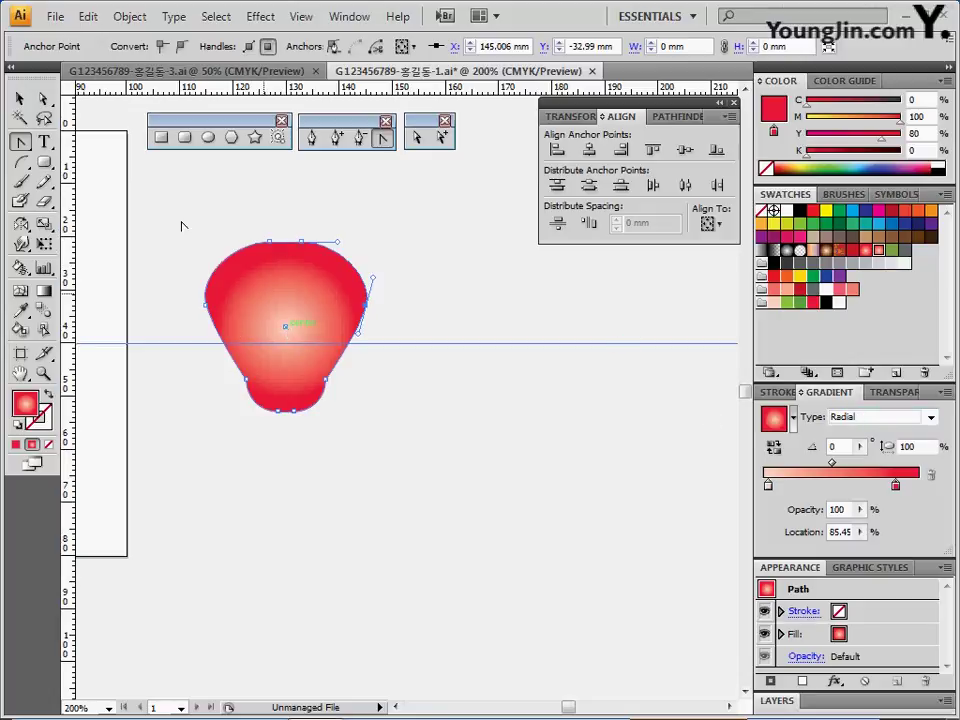
Shift the radial gradient's highlight up and left of the shape's centre, angle it about -39.7°, slightly reduce its radius, and deselect the shape.
left_click(46, 292)
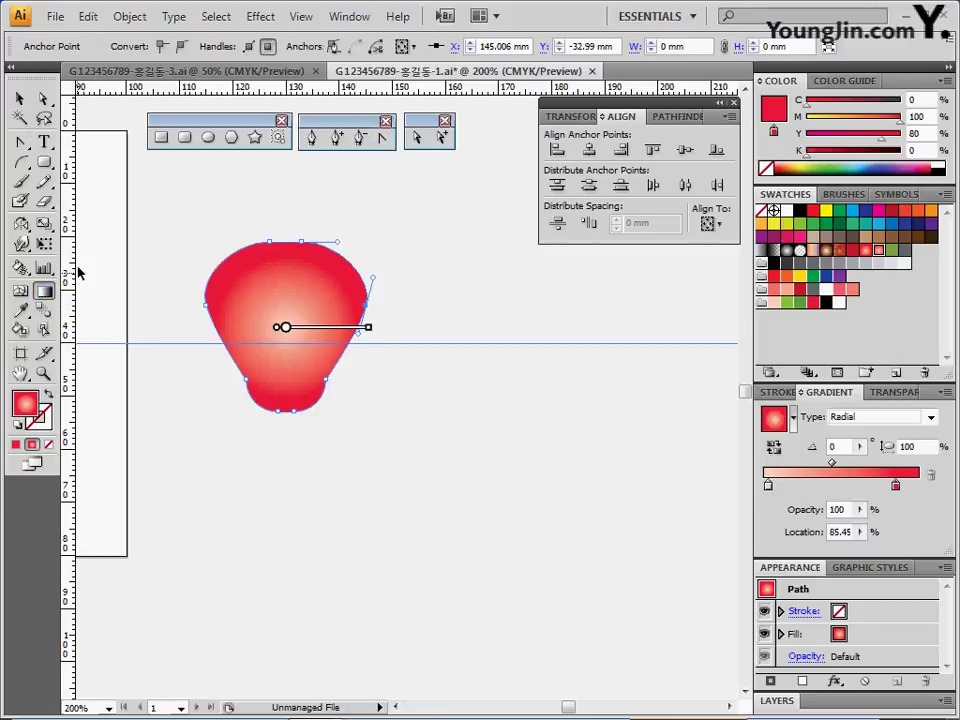
mouse_move(276, 327)
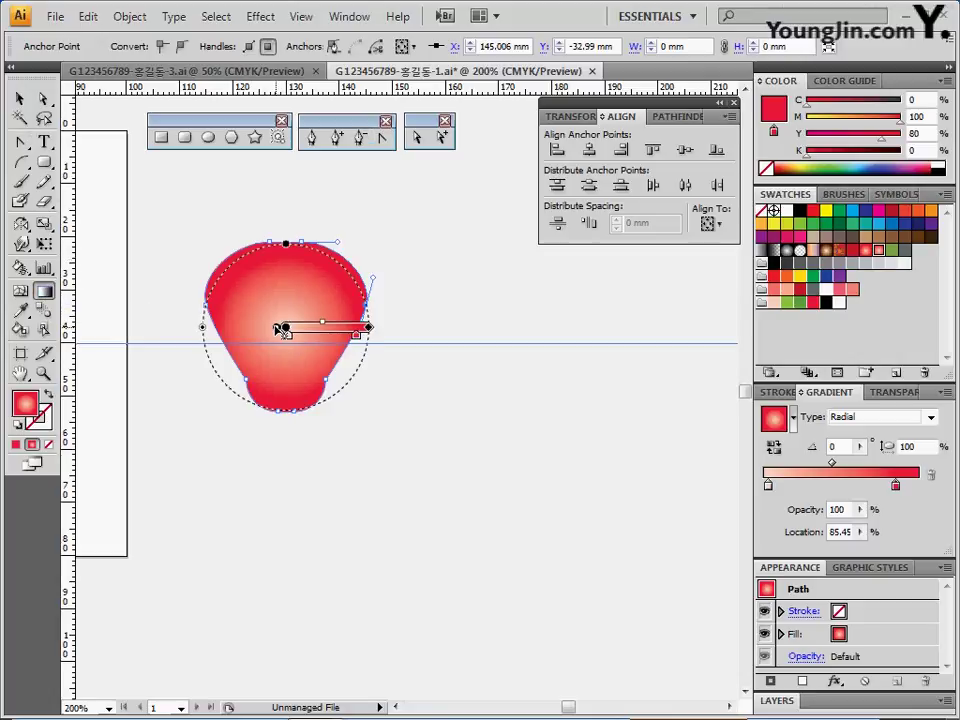
mouse_move(281, 328)
left_mouse_down()
mouse_move(240, 281)
mouse_move(262, 300)
left_mouse_up()
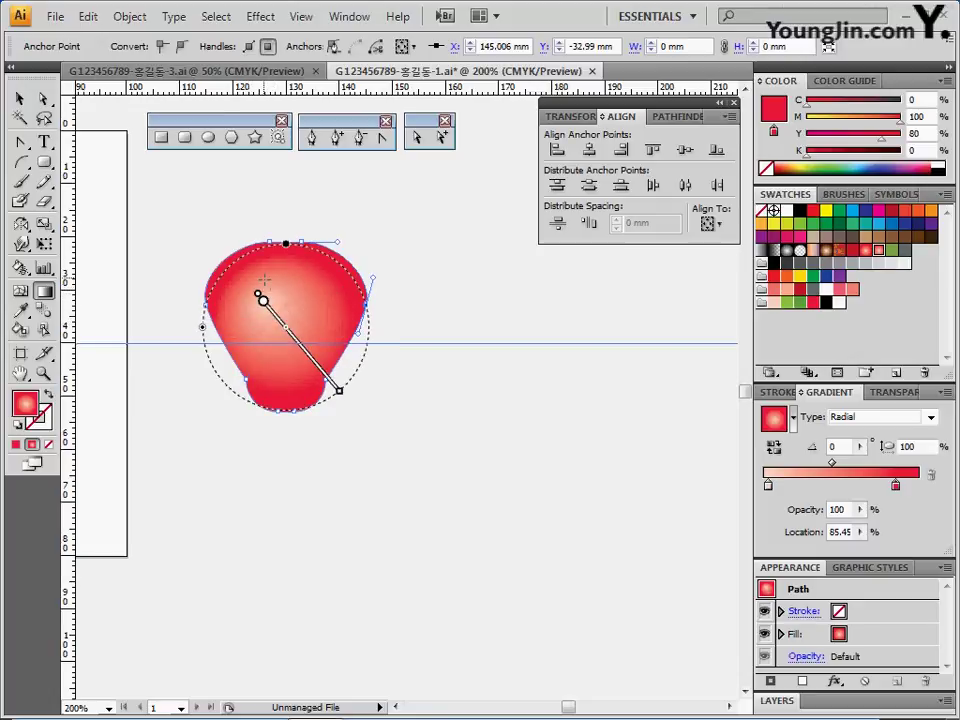
mouse_move(339, 390)
left_mouse_down()
mouse_move(310, 317)
mouse_move(321, 338)
mouse_move(337, 340)
left_mouse_up()
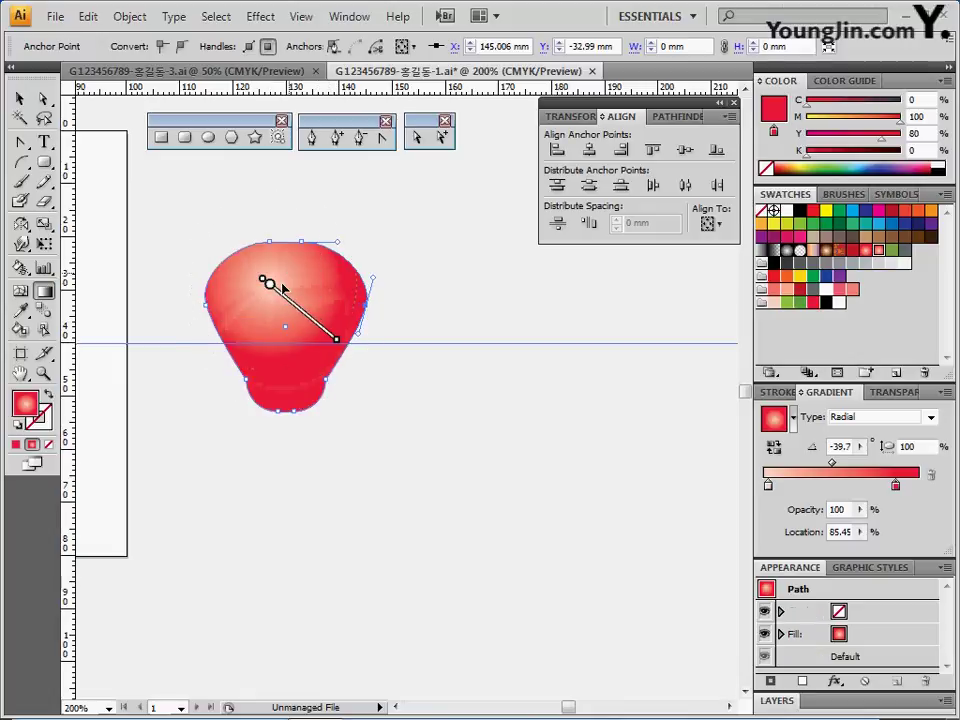
mouse_move(268, 284)
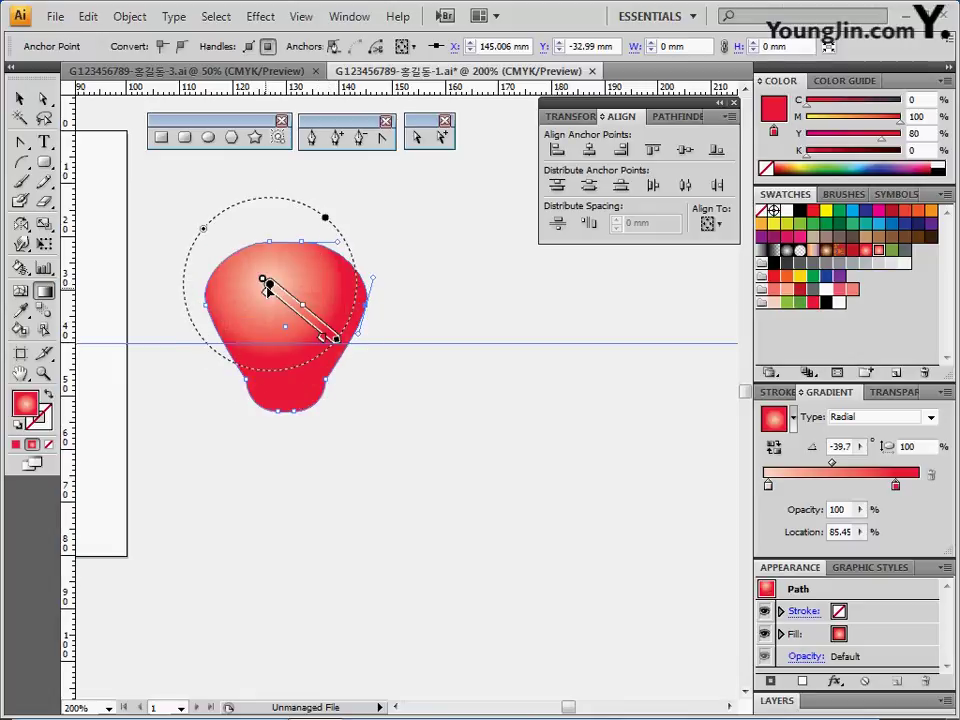
left_click_drag(268, 286, 273, 310)
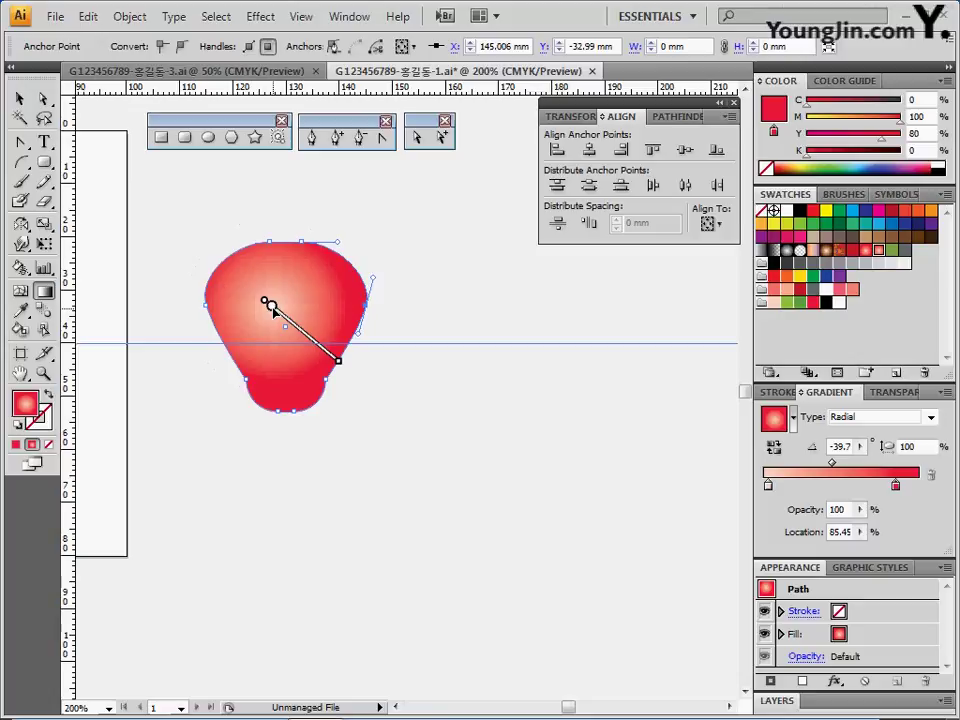
left_click_drag(329, 358, 333, 360)
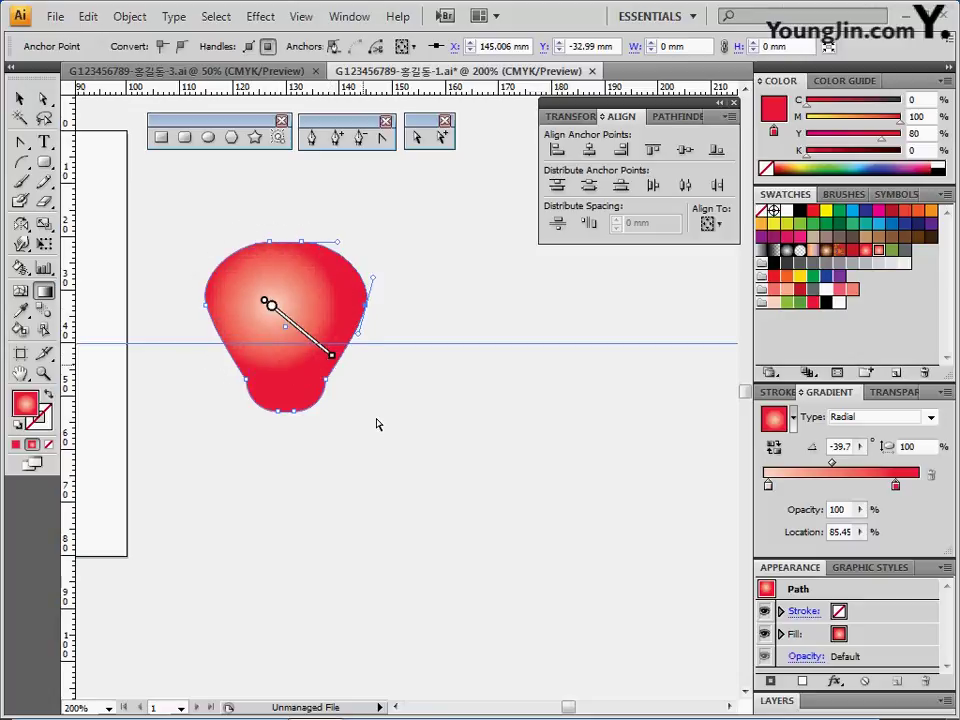
key("ctrl+alt+g")
key("ctrl+shift+a")
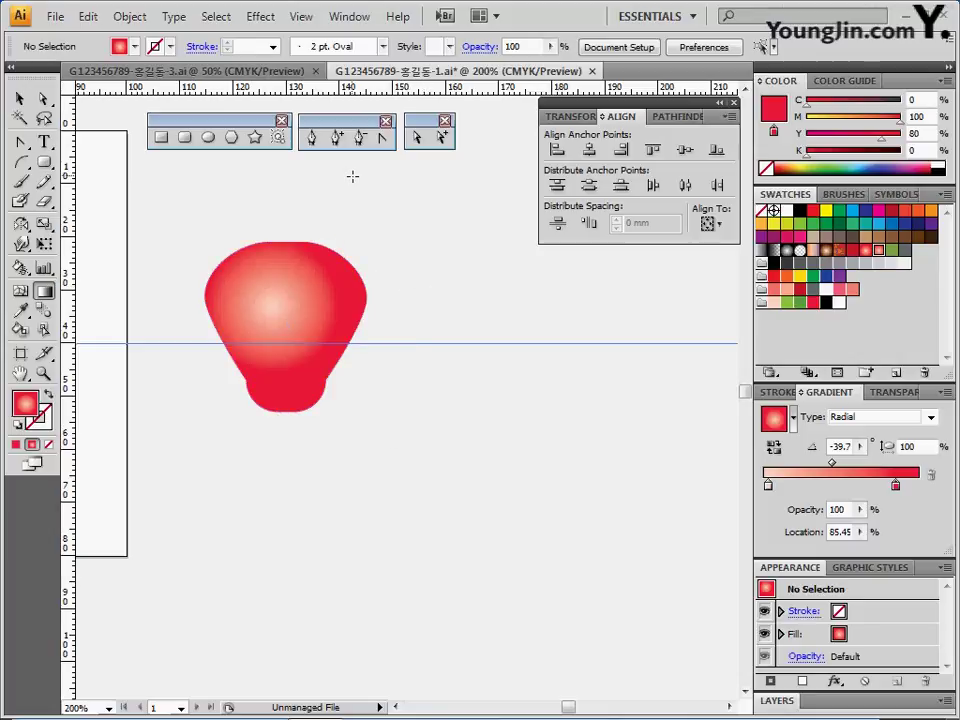
Draw a small black circle without stroke as an eye on the tapered shape and copy it horizontally as a second eye.
left_click(208, 139)
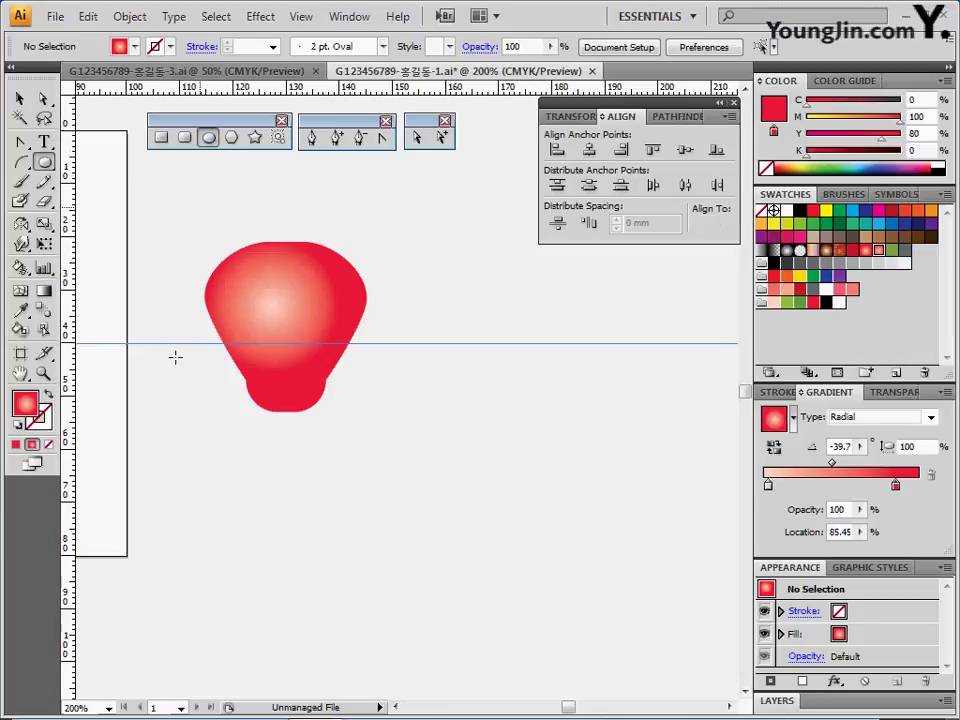
left_click(18, 426)
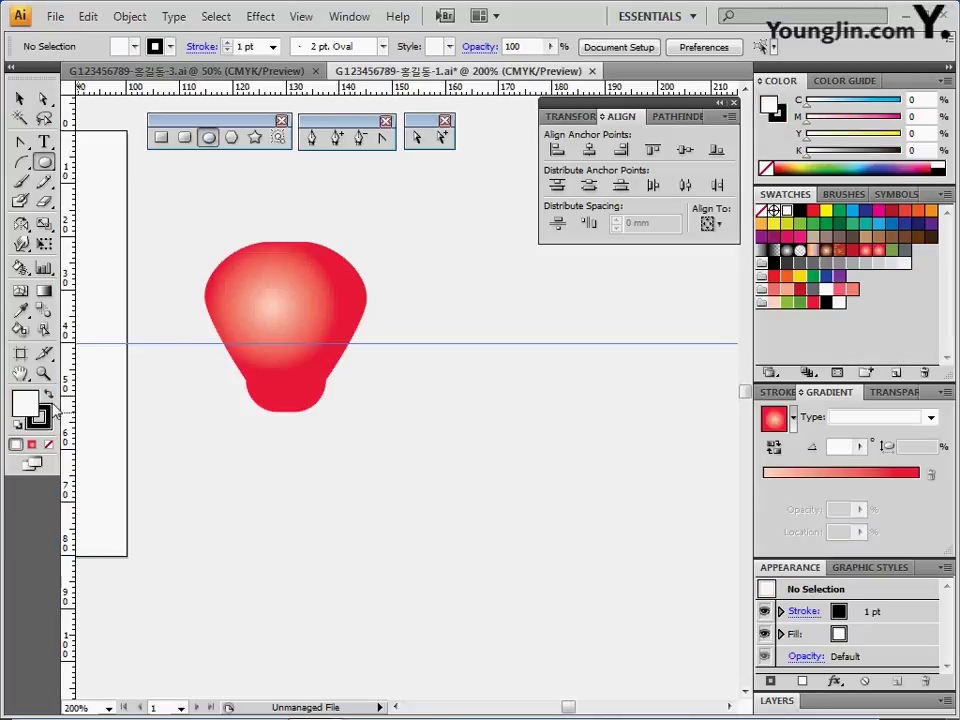
key("shift+x")
left_click(48, 443)
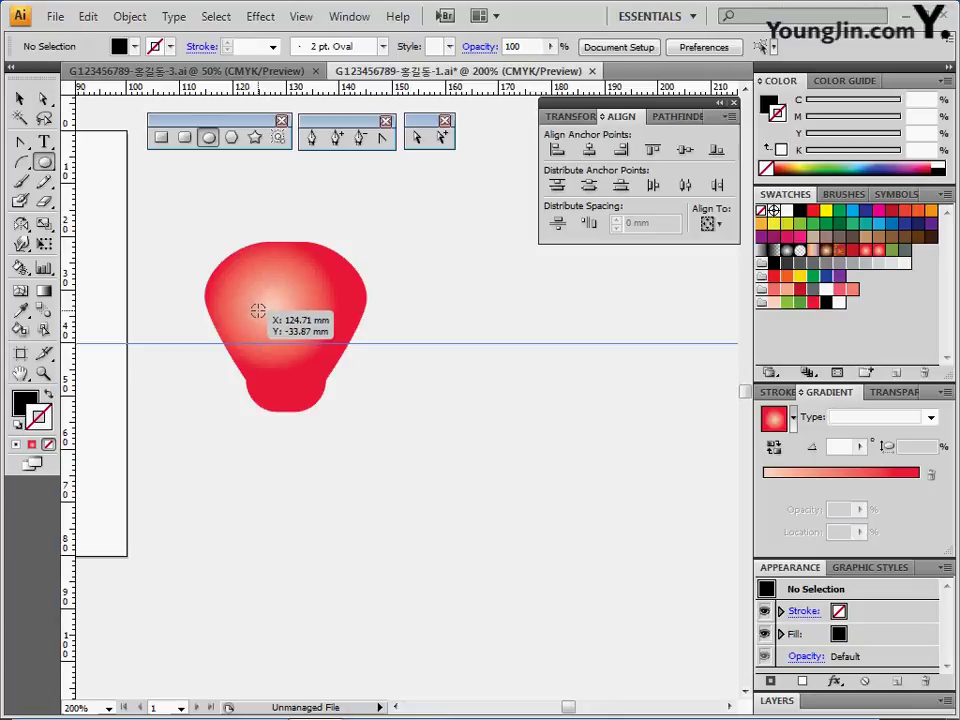
left_click_drag(258, 311, 306, 314)
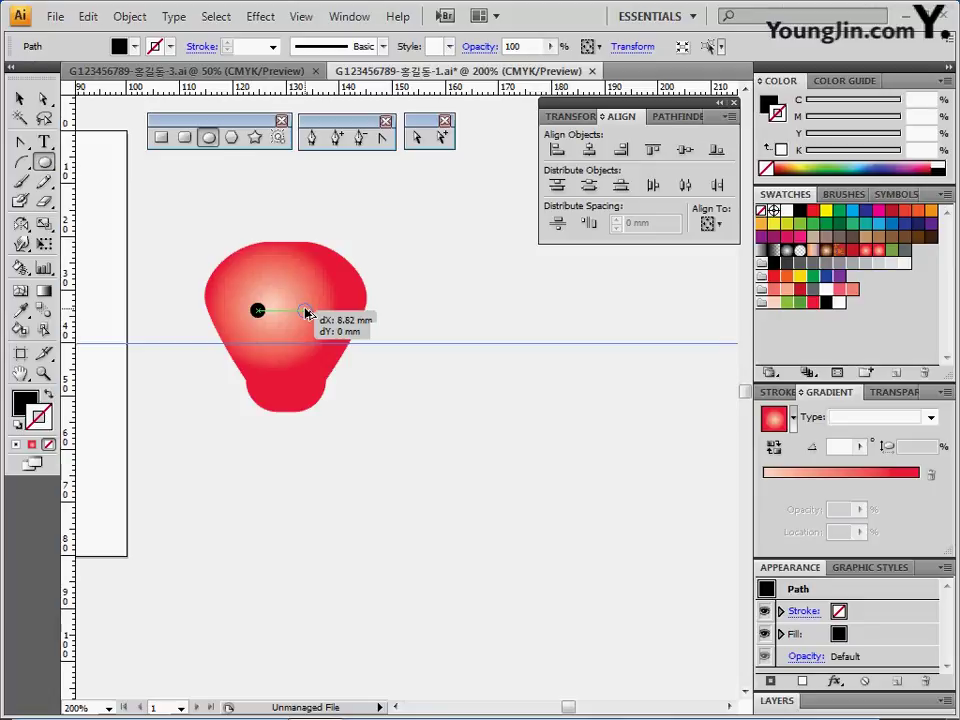
left_click_drag(306, 313, 299, 313)
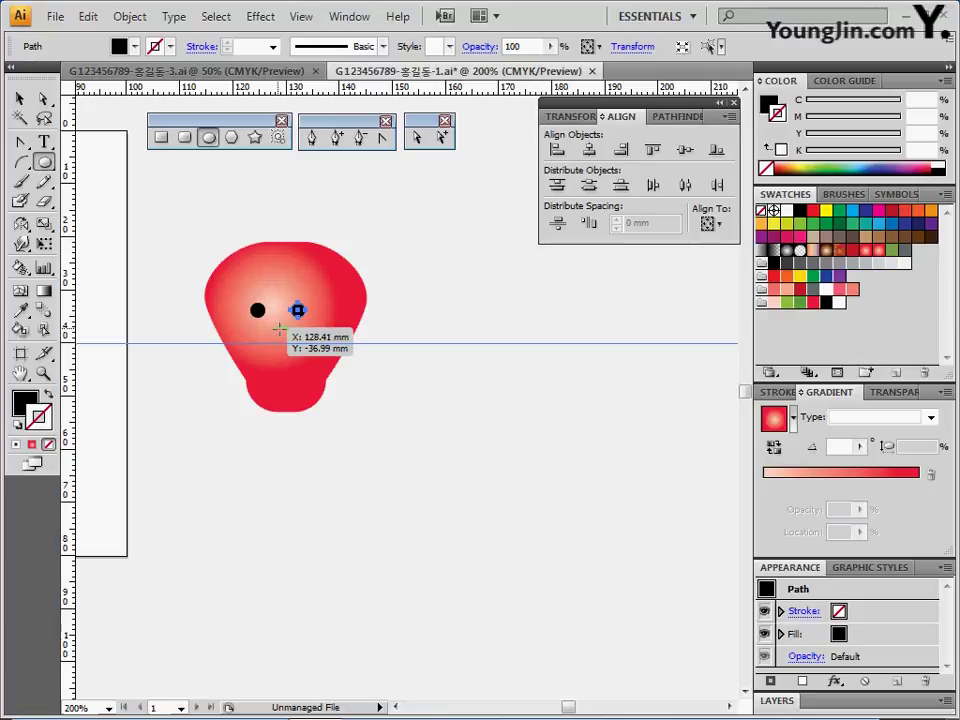
Draw a larger circle between and slightly below the eyes, and swap its fill and stroke to leave a black 1 pt outline.
mouse_move(277, 328)
left_mouse_down()
mouse_move(285, 321)
mouse_move(292, 338)
mouse_move(278, 322)
left_mouse_up()
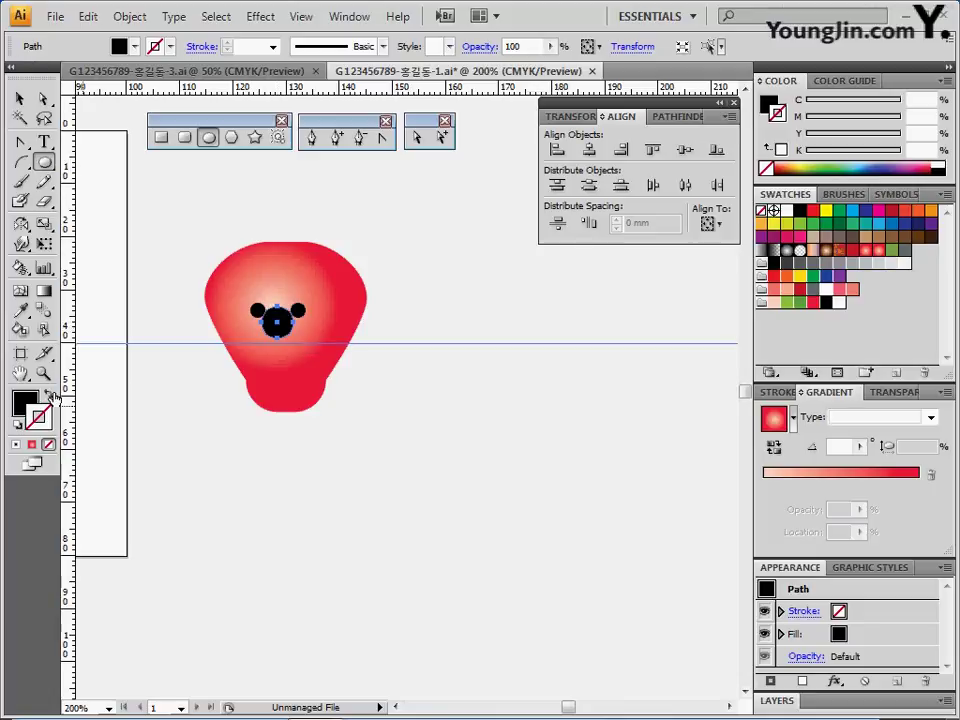
left_click(47, 395)
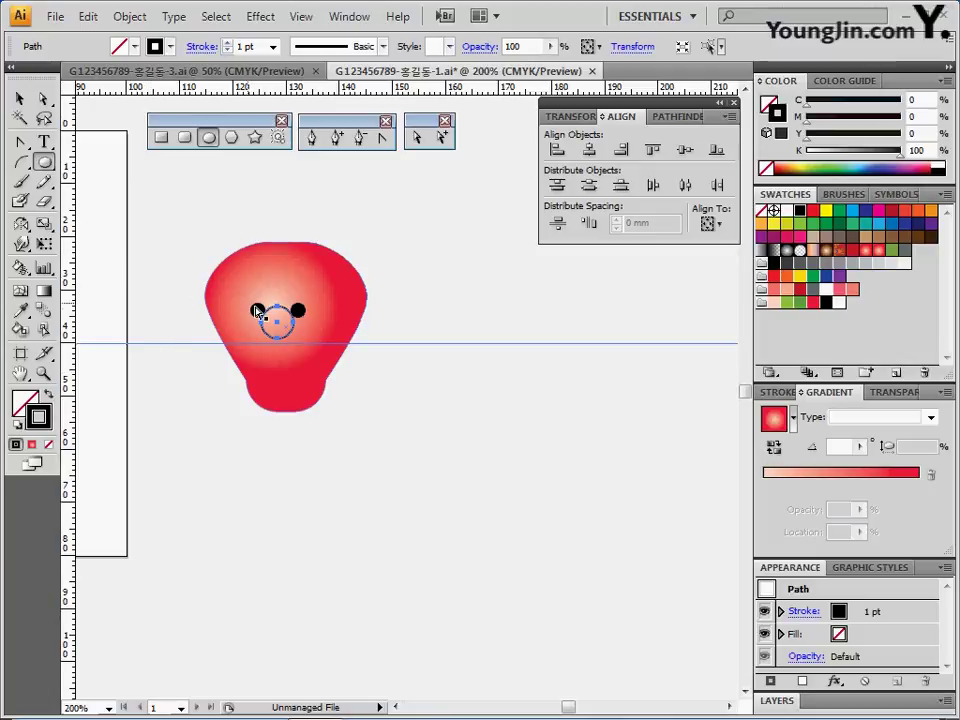
Shrink the outlined circle slightly so it fits between the two black eyes.
left_click(20, 98)
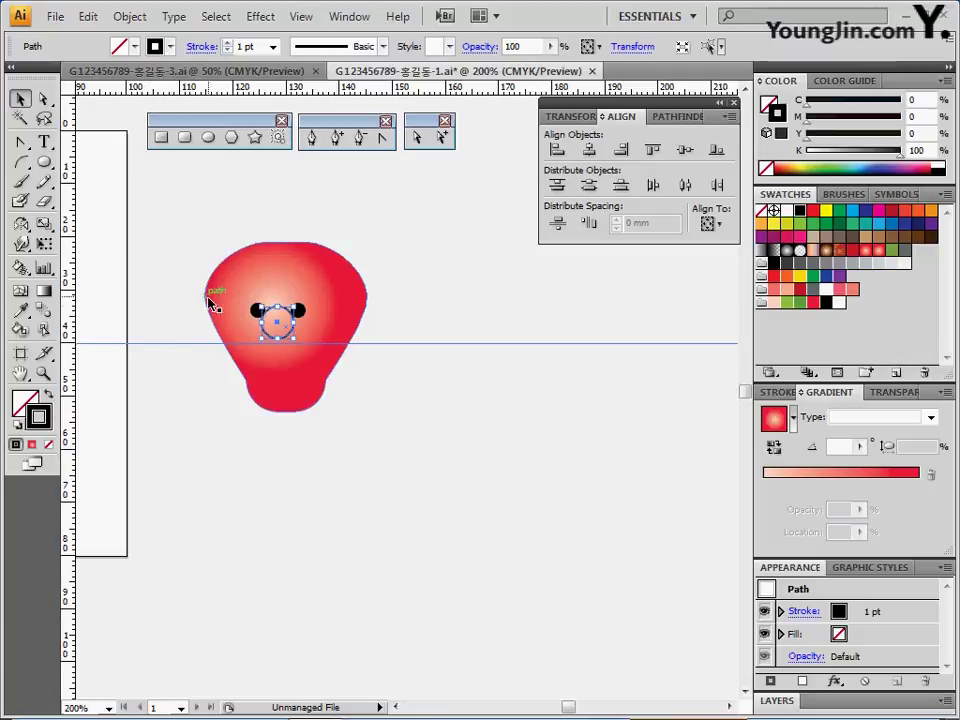
left_click(259, 310, "shift")
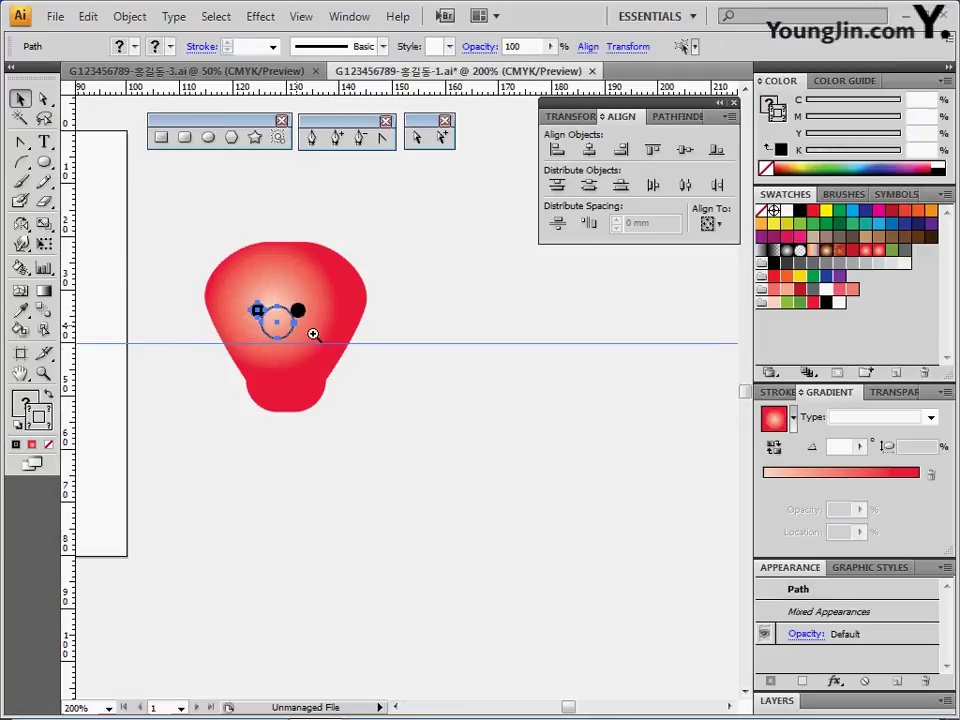
left_click_drag(313, 332, 320, 338)
left_click(375, 376, "alt")
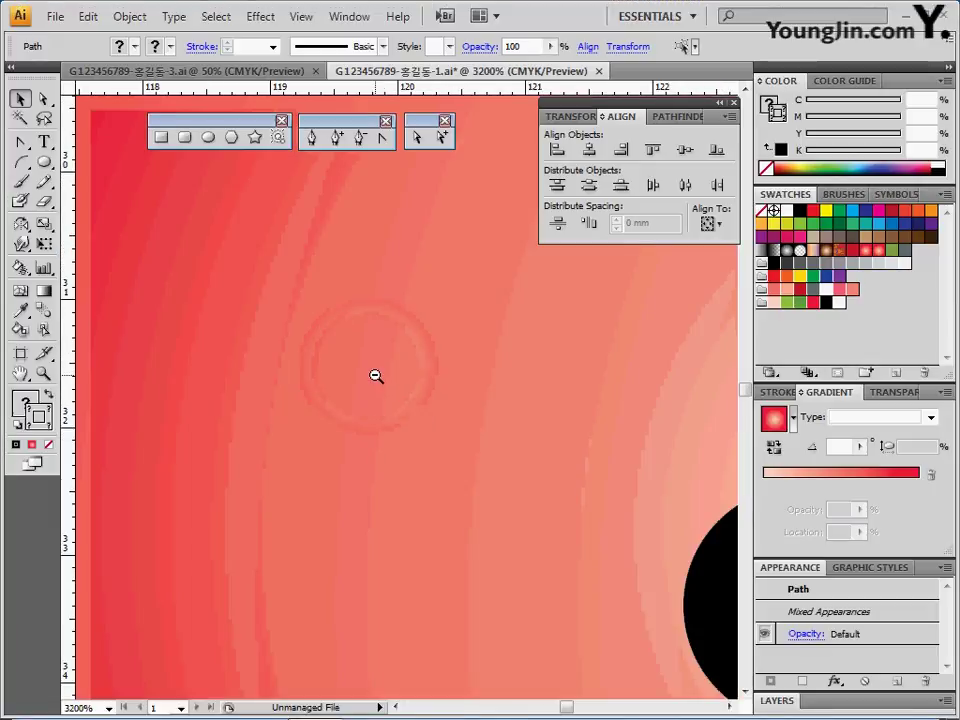
left_click(375, 376, "alt")
left_click(375, 376, "alt")
left_click_drag(497, 439, 268, 302)
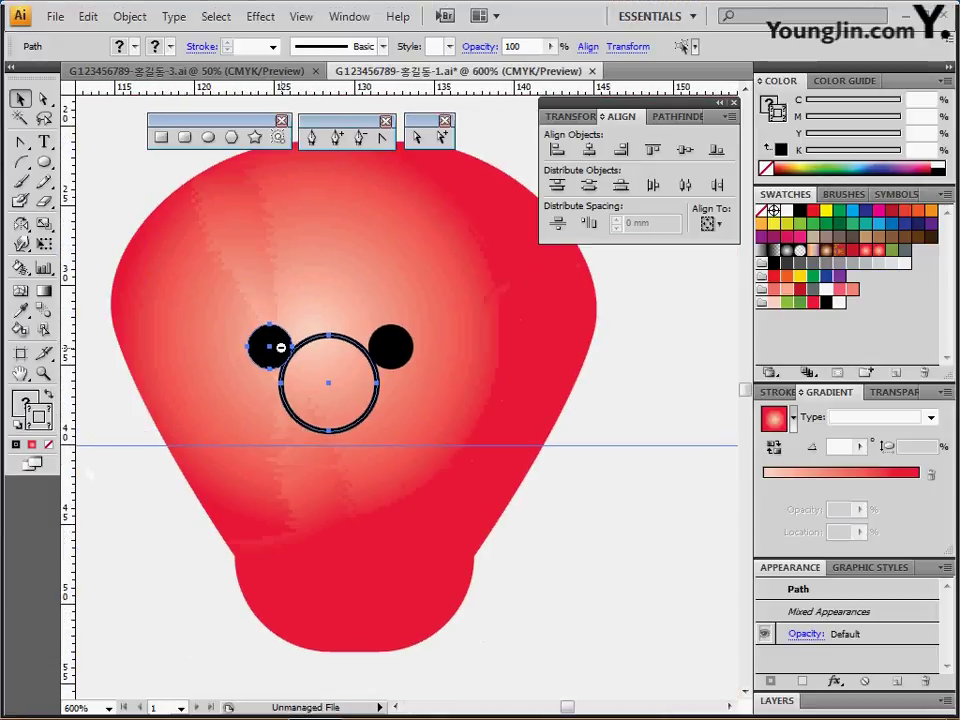
key("ctrl+minus")
left_click_drag(366, 527, 199, 460)
left_click(222, 418)
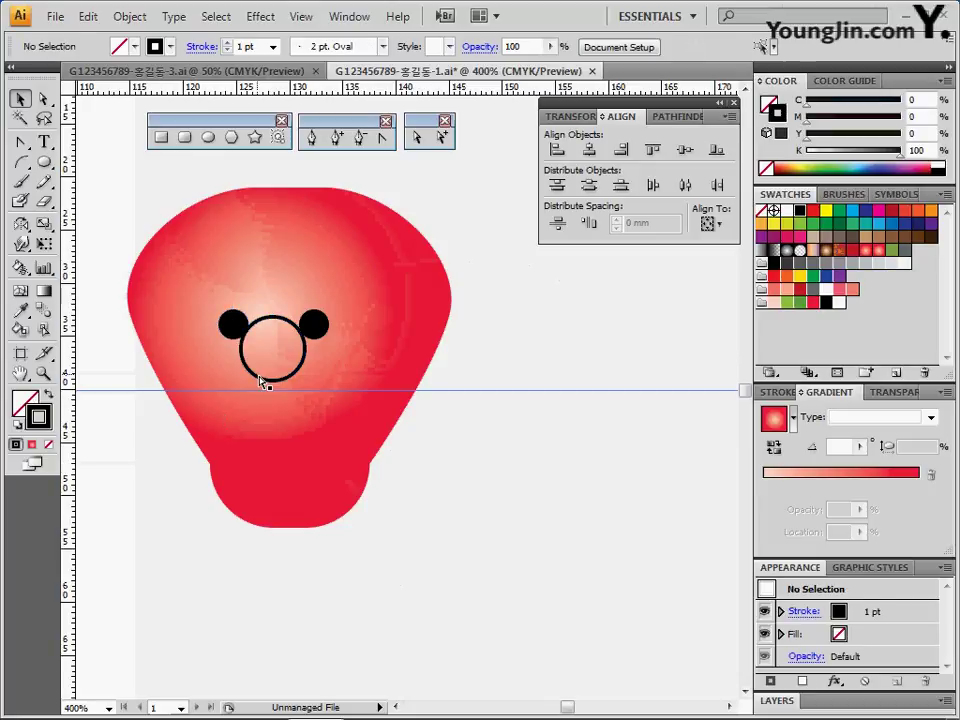
key("a")
left_click(255, 325)
left_click(255, 325)
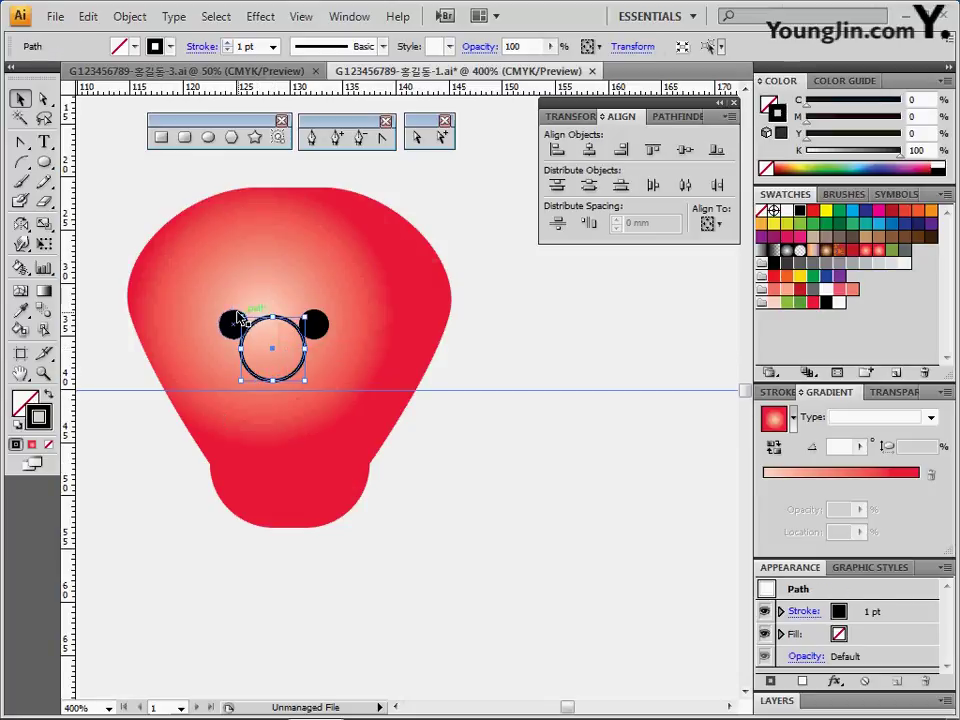
left_click_drag(237, 316, 275, 347)
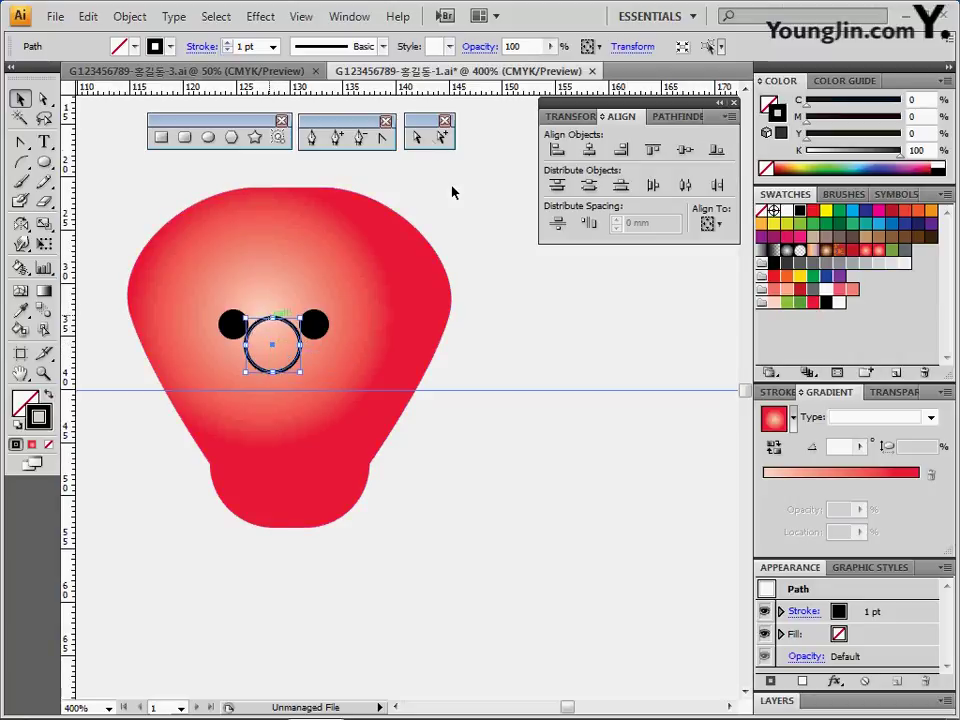
Delete the outlined circle's top anchor point so only its lower half is left as a smiling mouth.
left_click(440, 137)
left_click(275, 320)
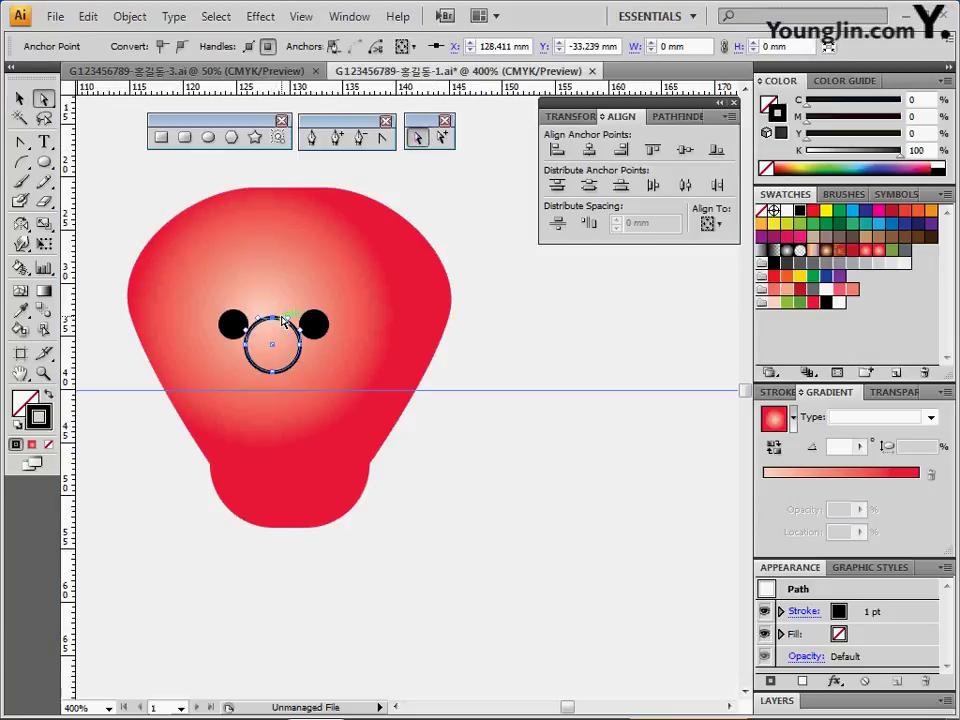
key("Delete")
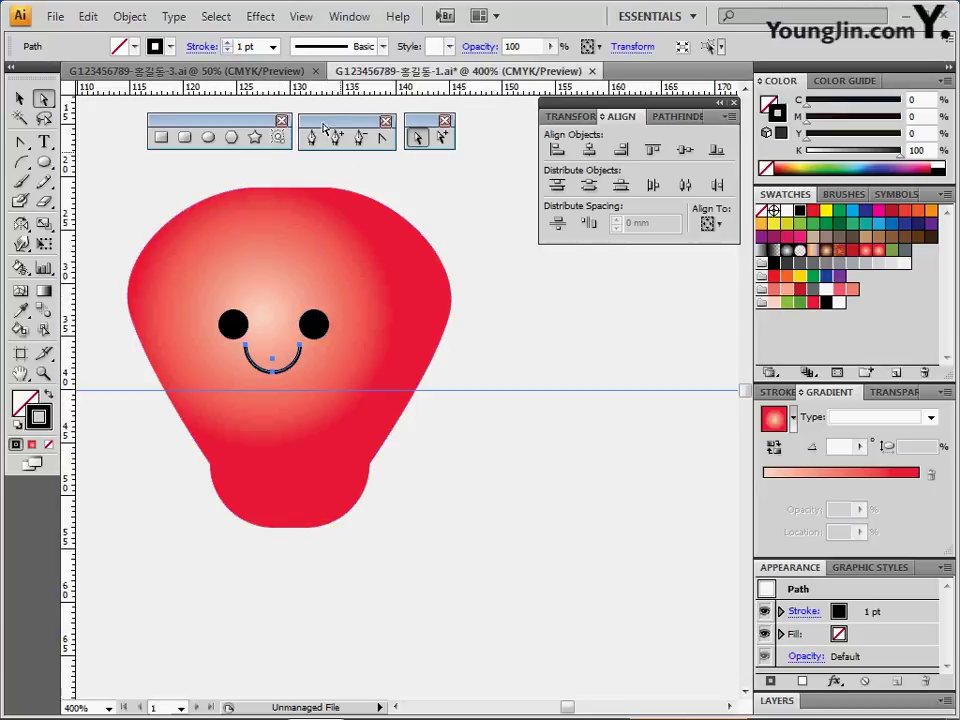
Set the mouth arc's stroke to 2 pt with round caps and convert the stroke to outlines.
left_click(228, 43)
left_click(205, 47)
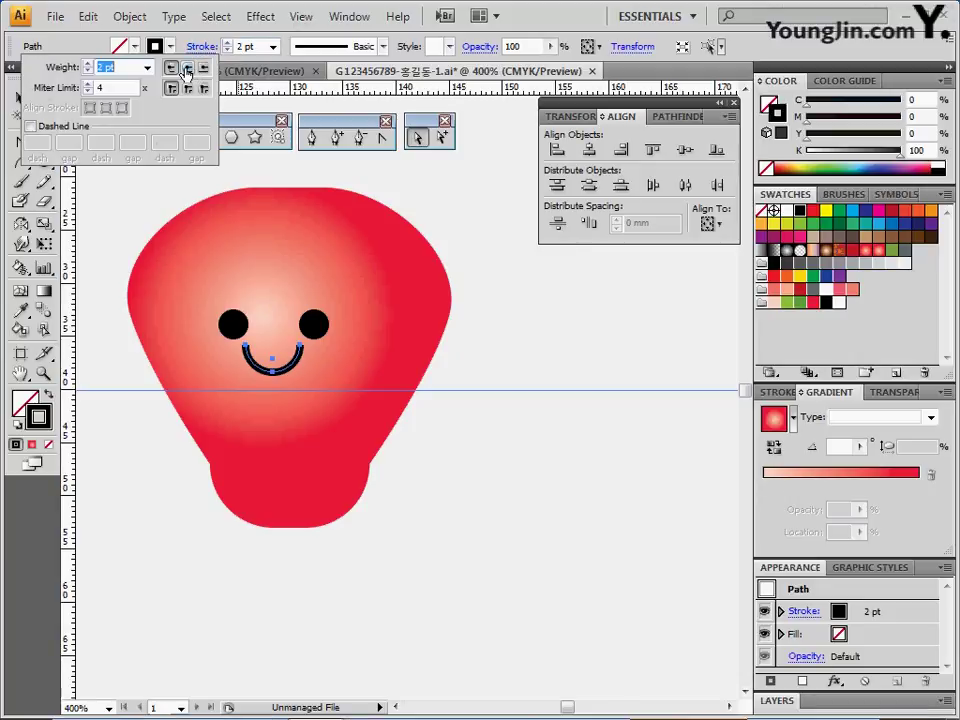
left_click(186, 69)
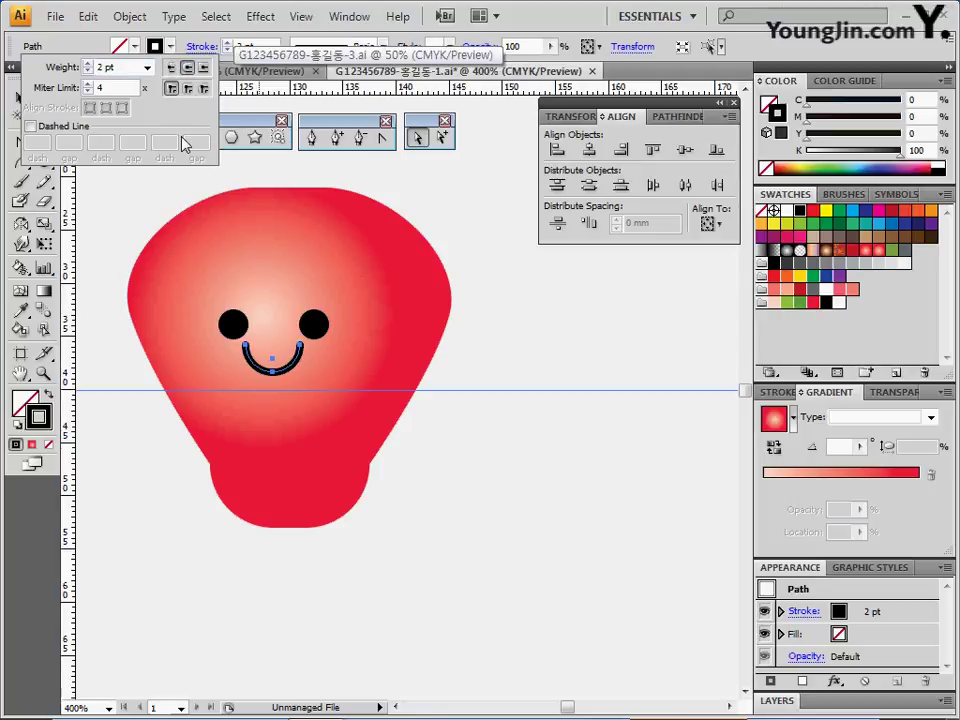
left_click(130, 16)
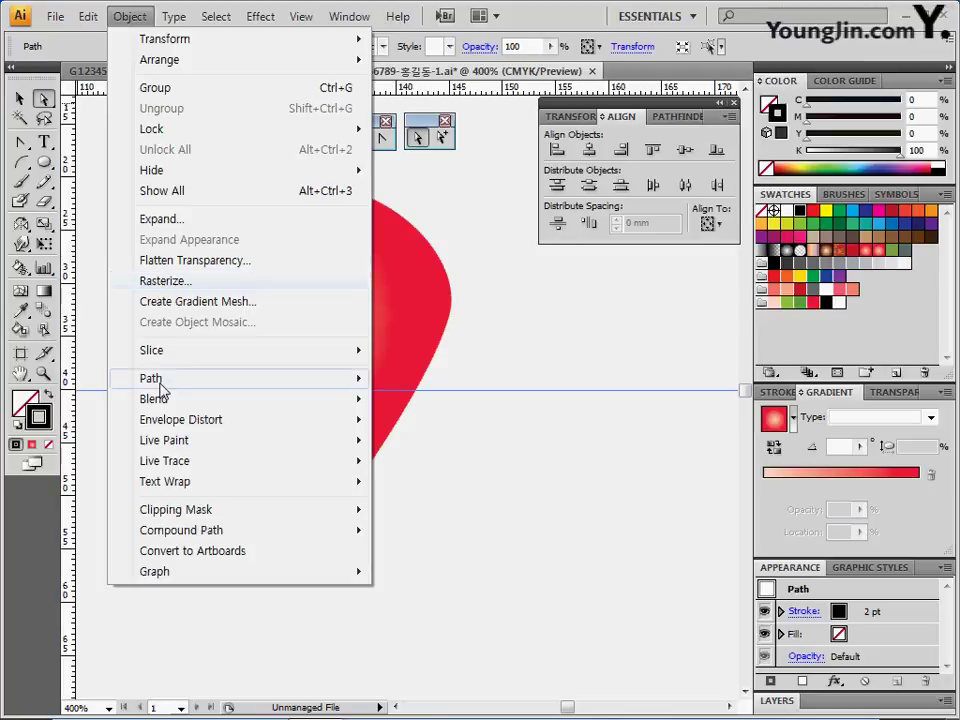
mouse_move(160, 390)
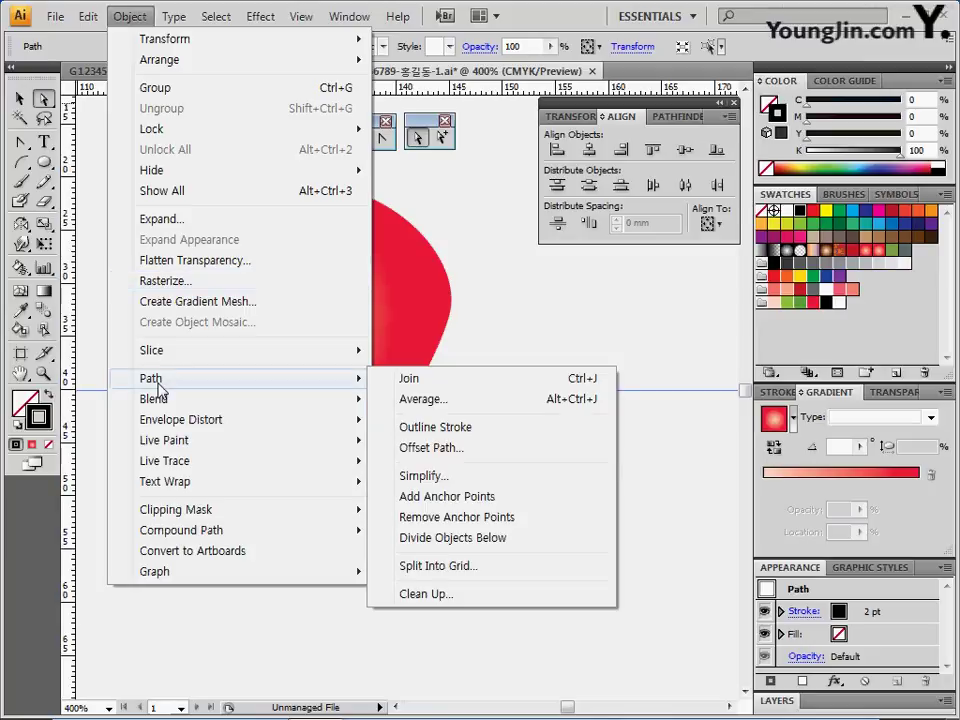
left_click(430, 429)
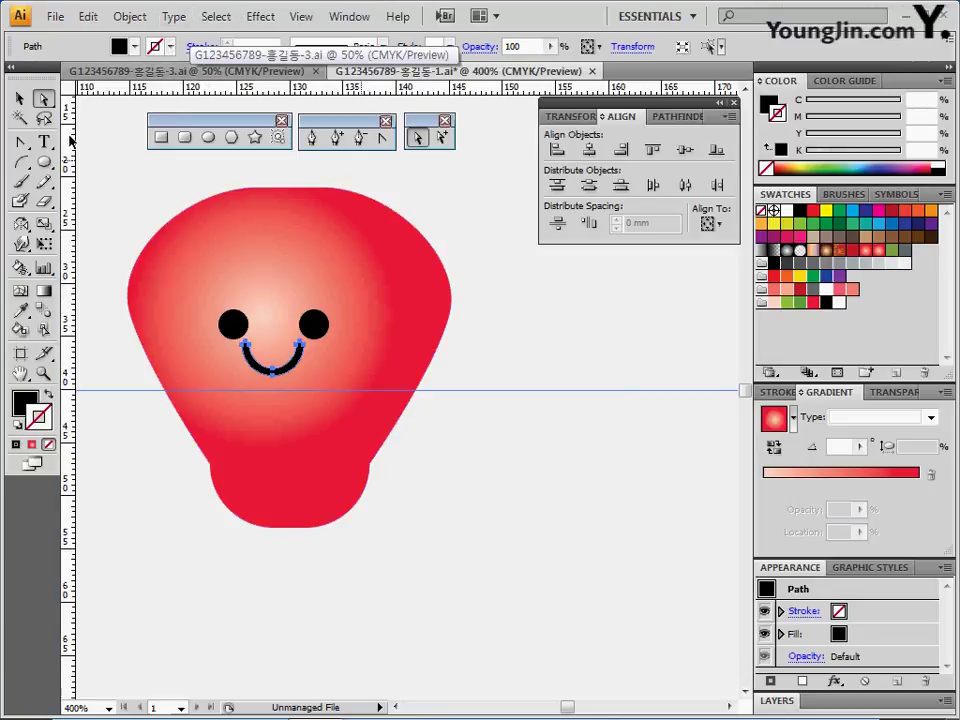
Select both eyes and the mouth, centre the mouth horizontally beneath the eyes, and deselect them.
left_click(19, 98)
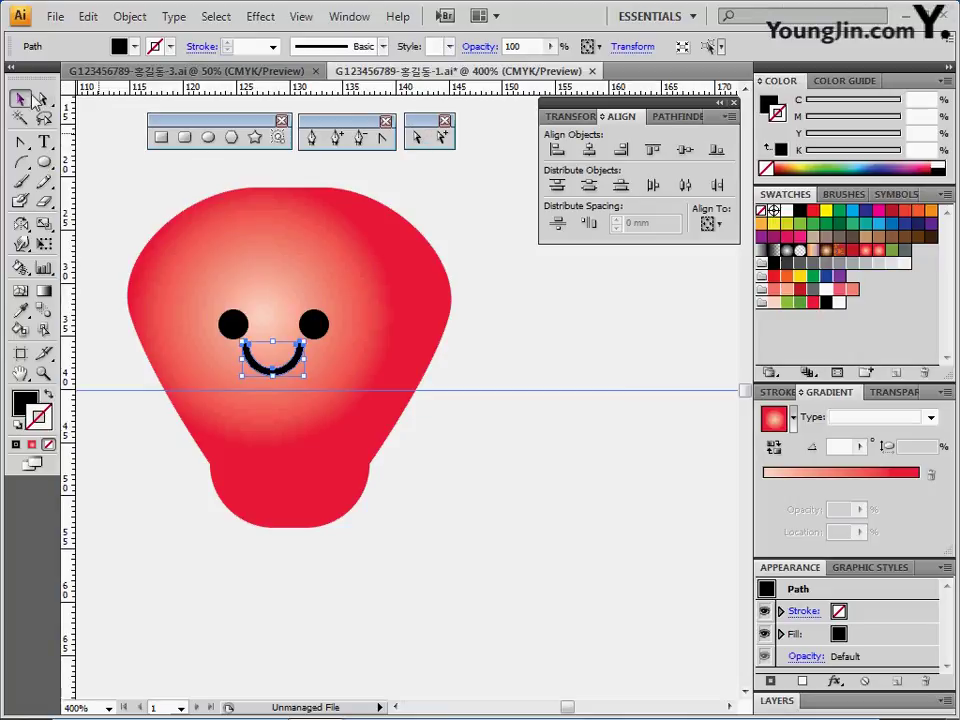
left_click(233, 323)
left_click(313, 323, "shift")
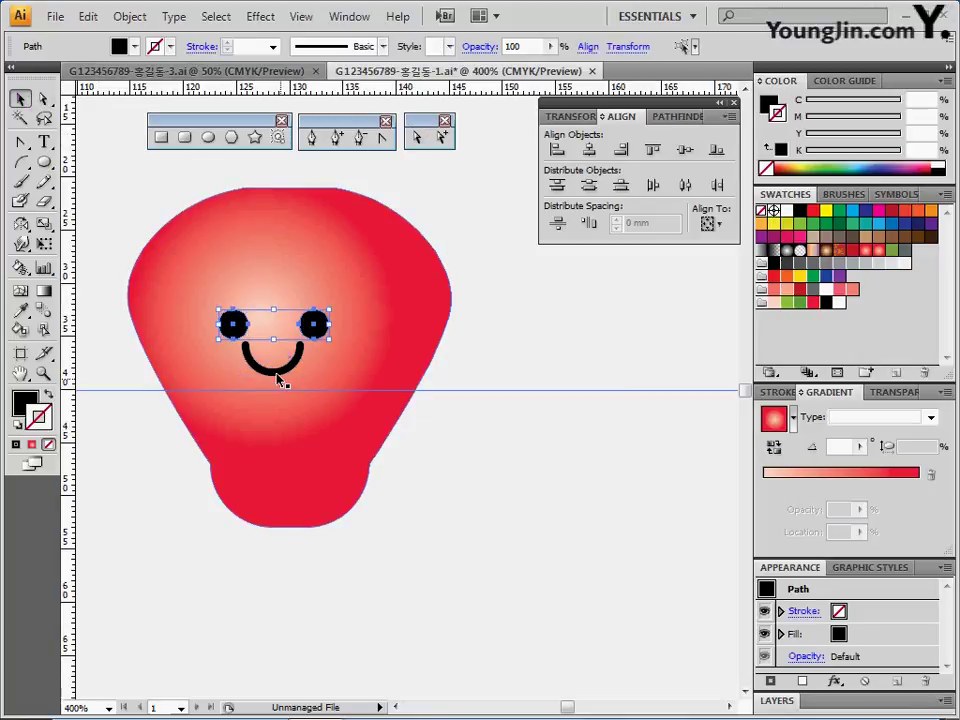
left_click(276, 372, "shift")
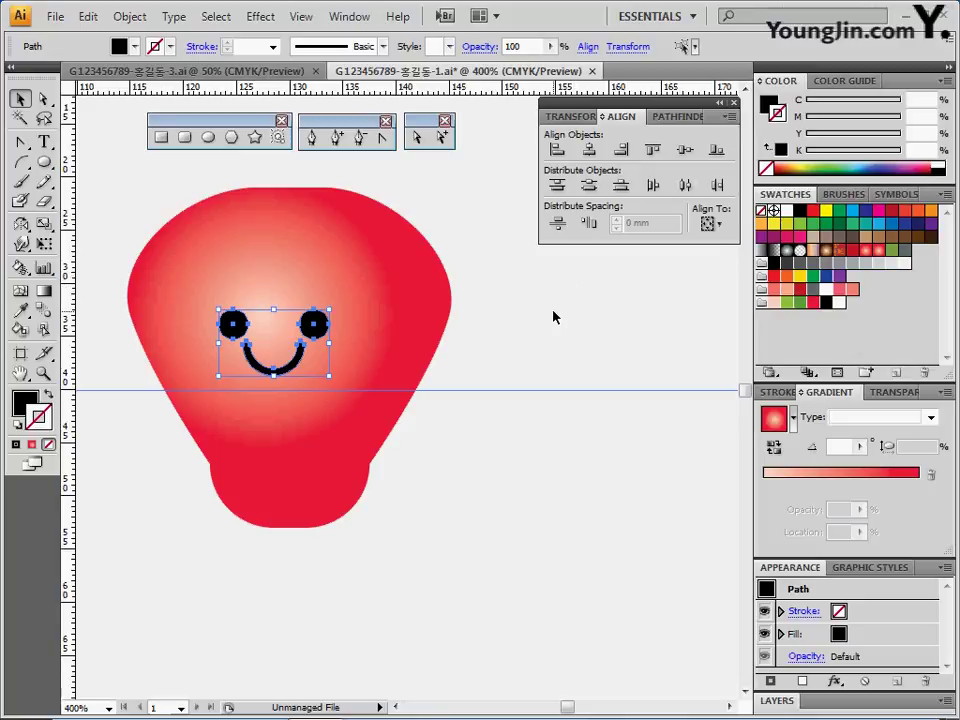
left_click(520, 348)
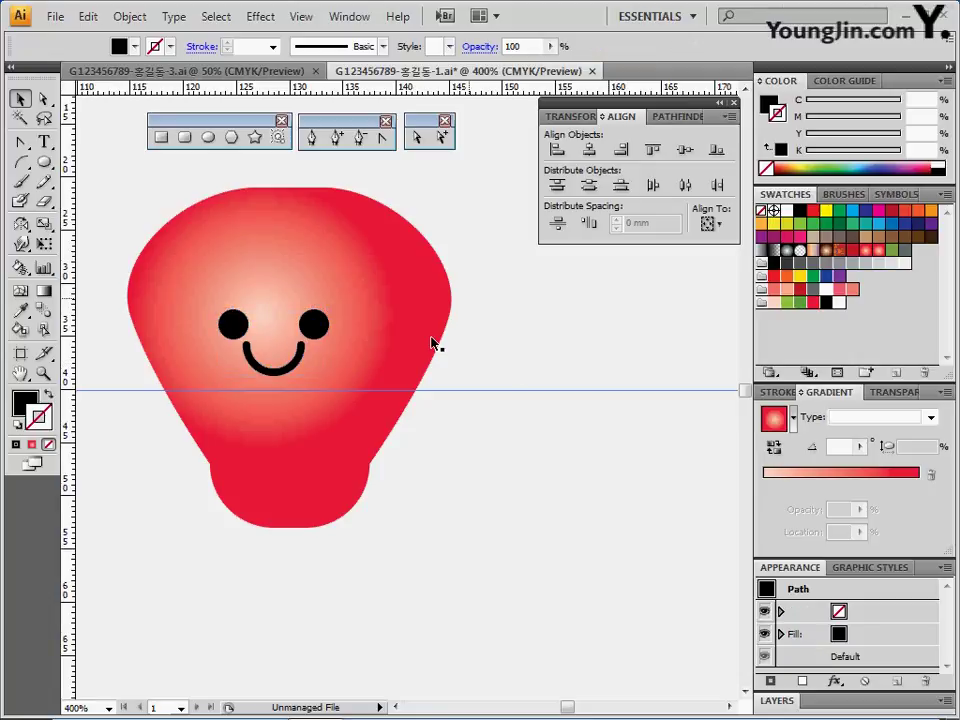
Draw a small tall white ellipse without stroke beside the face and convert its bottom anchor point to a corner, forming a seed.
left_click_drag(414, 328, 397, 332)
left_click(208, 138)
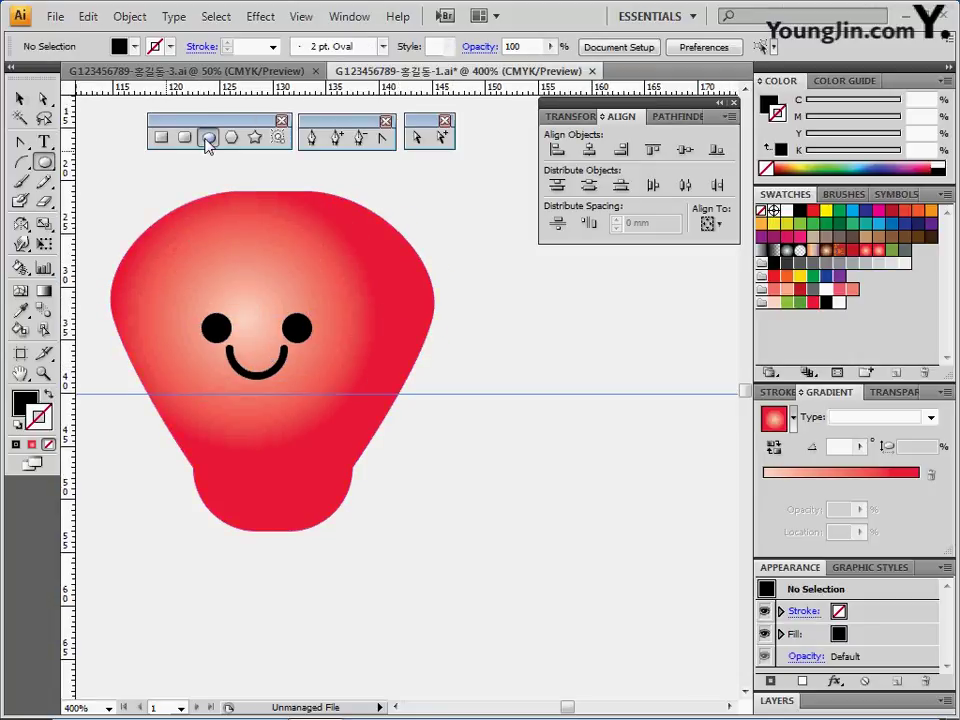
left_click(18, 424)
left_click(48, 444)
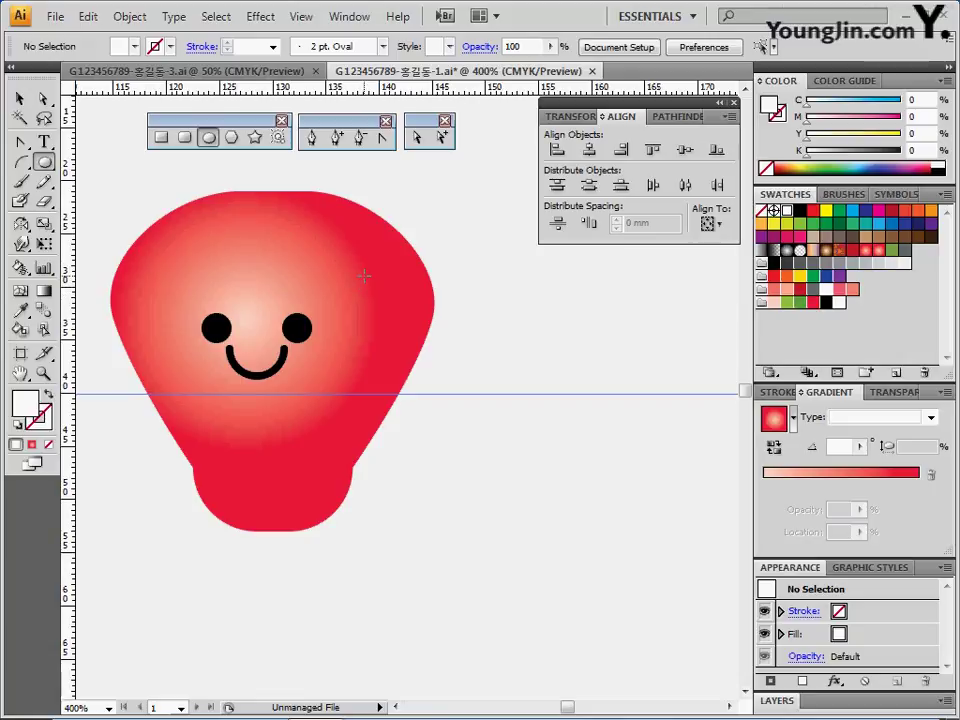
left_click_drag(364, 276, 378, 313)
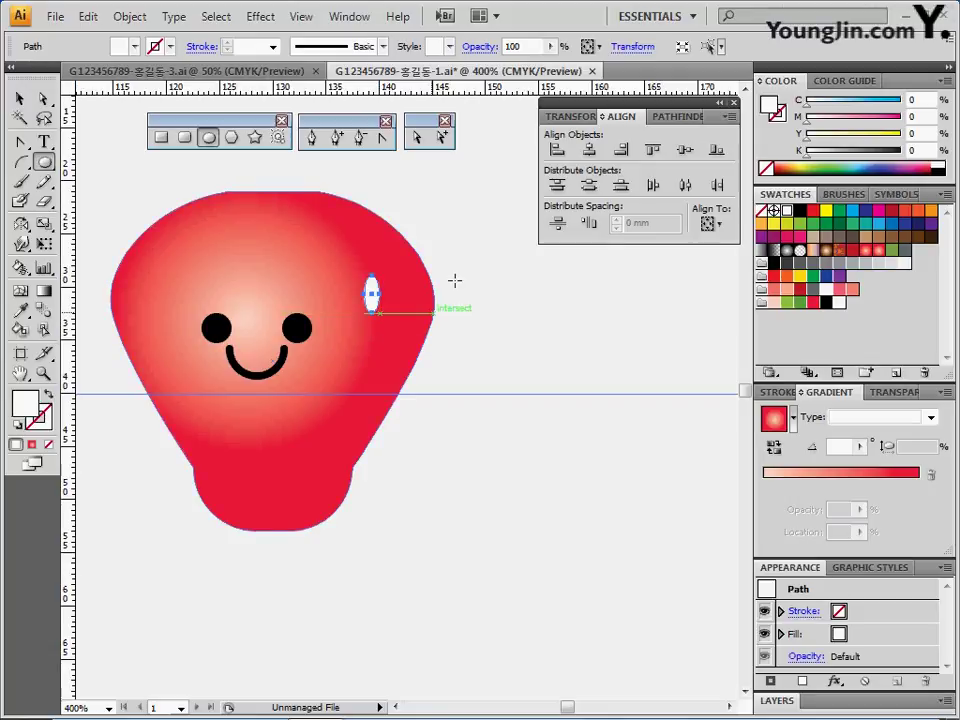
left_click(384, 141)
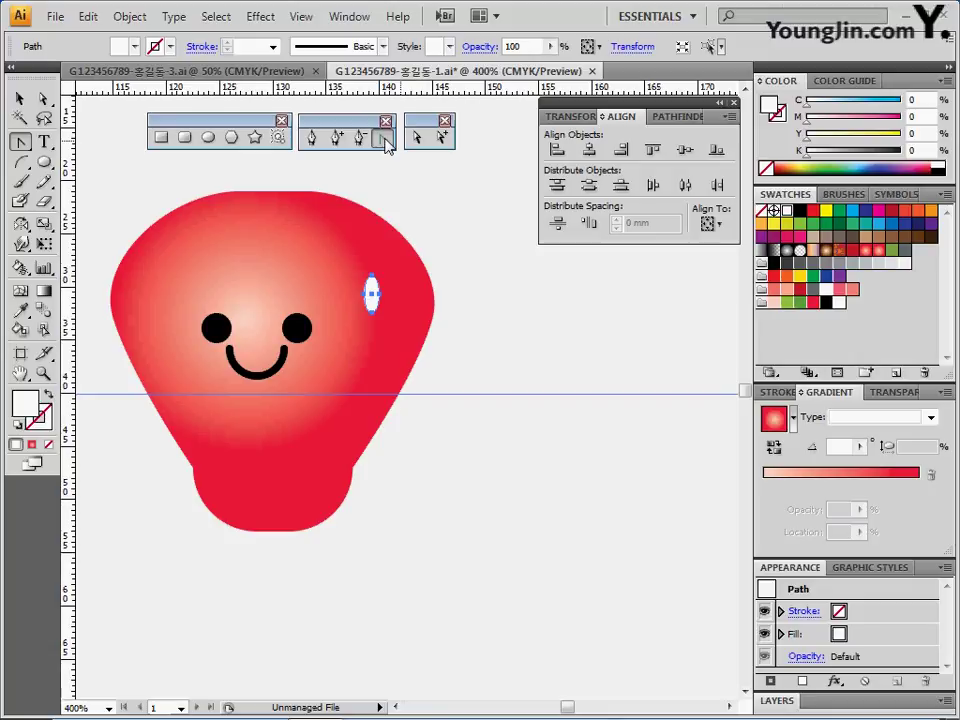
left_click(371, 315)
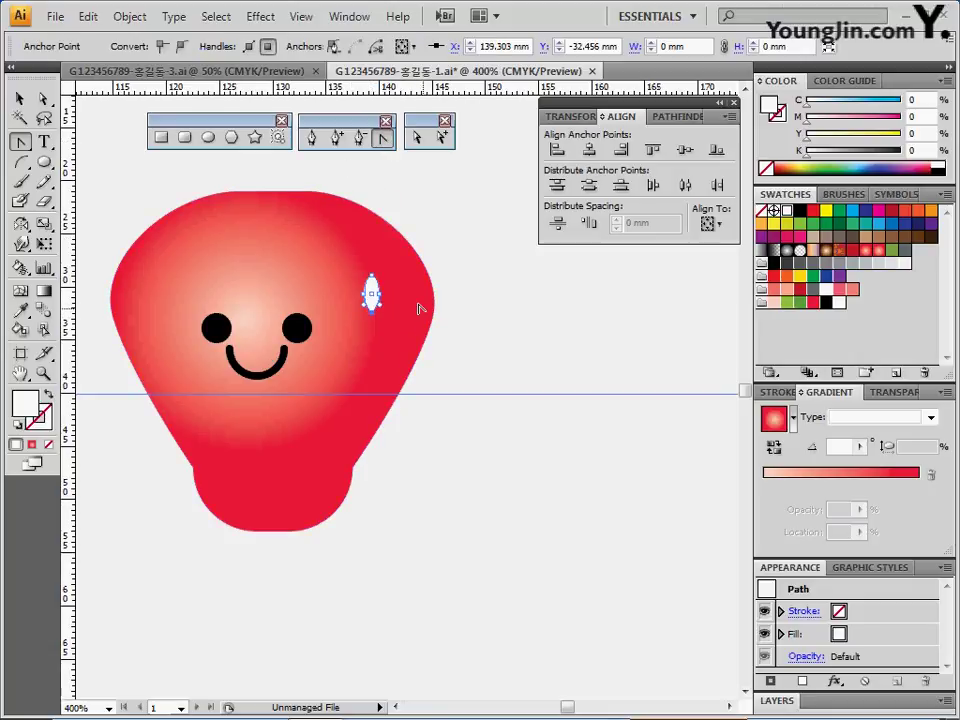
Duplicate the white seed twice, placing one copy below the original and the other between them, offset toward the shape's outer edge.
left_click(370, 292)
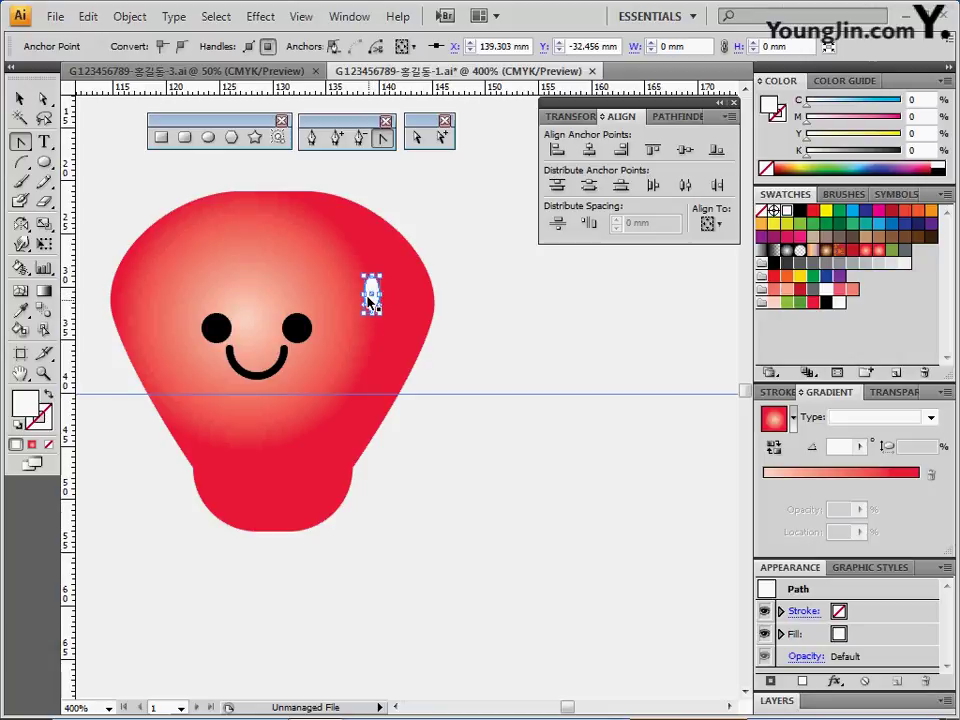
key("ctrl+equal")
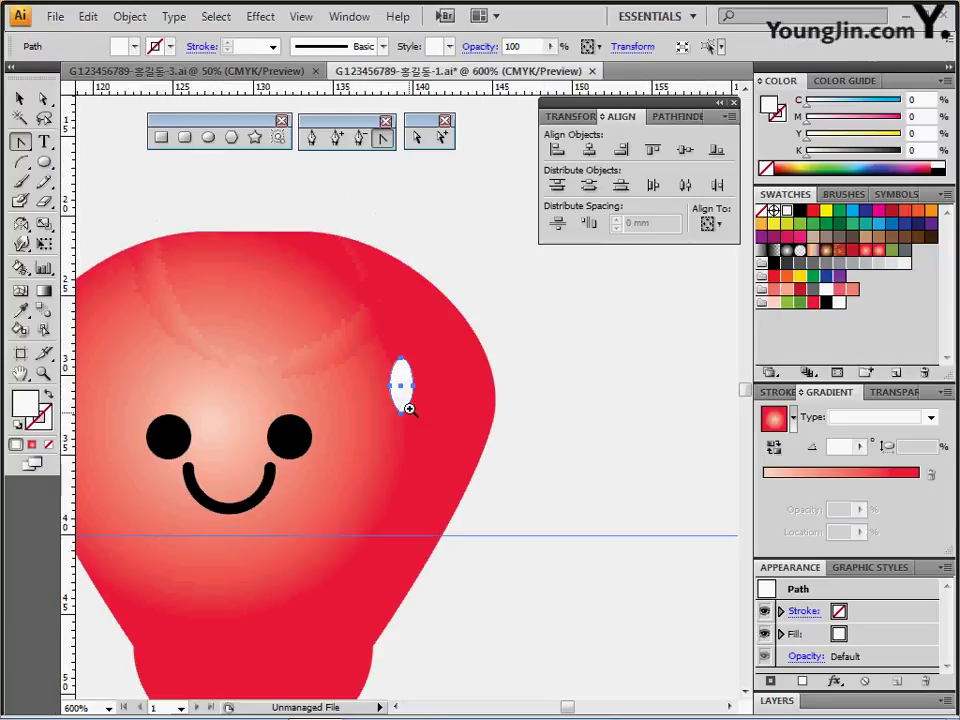
key("ctrl+equal")
left_click_drag(398, 404, 436, 348)
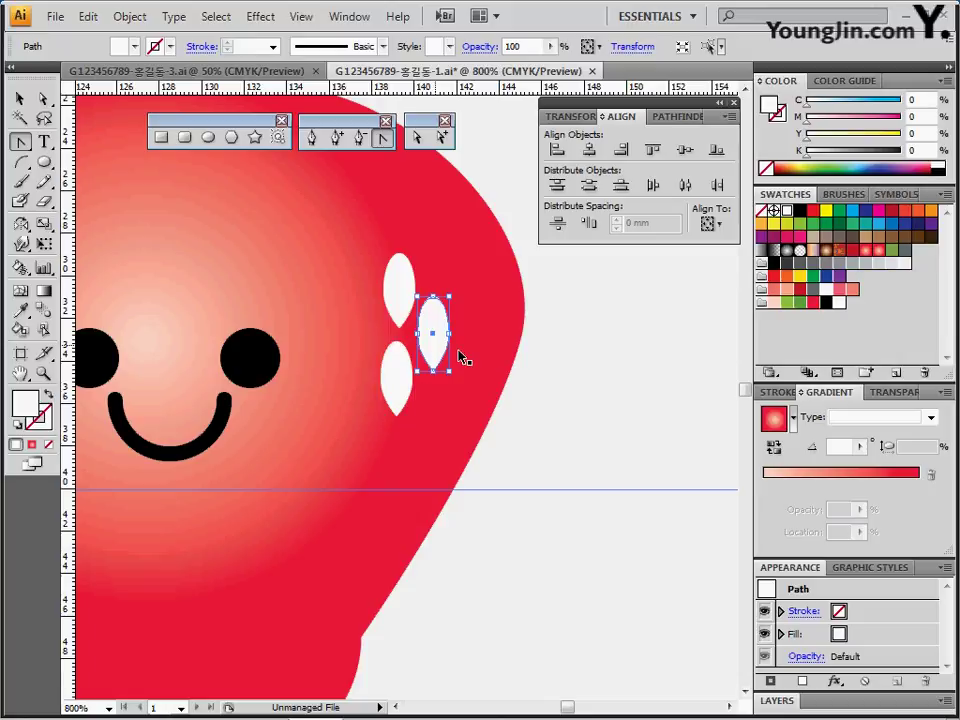
Select all three white seeds together, rotate them slightly clockwise, and deselect them.
left_click(399, 381, "shift")
left_click(400, 291, "shift")
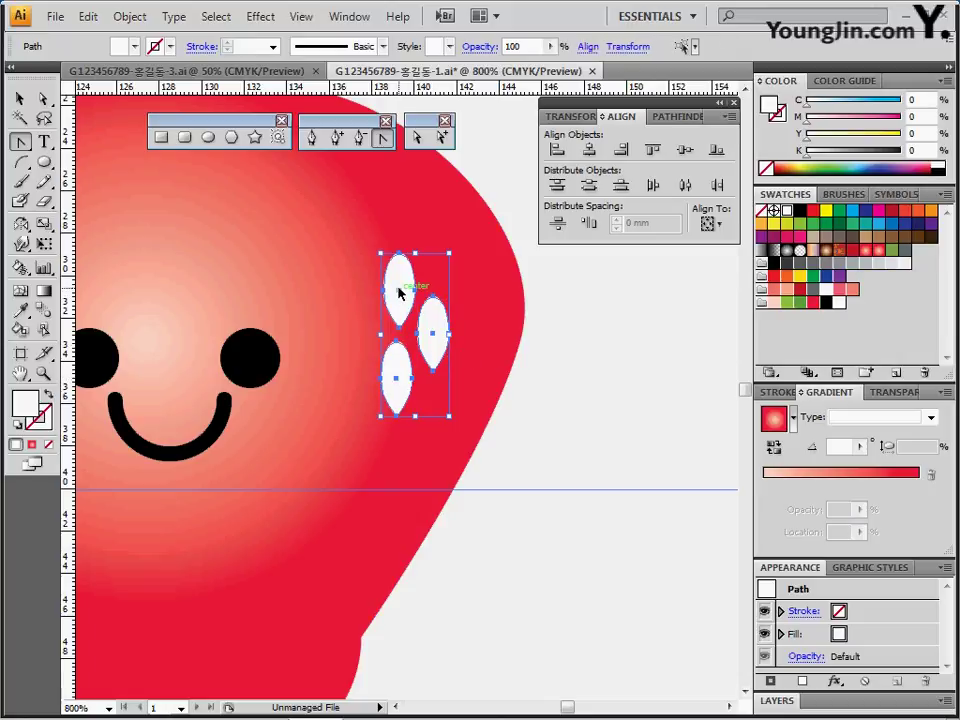
key("a")
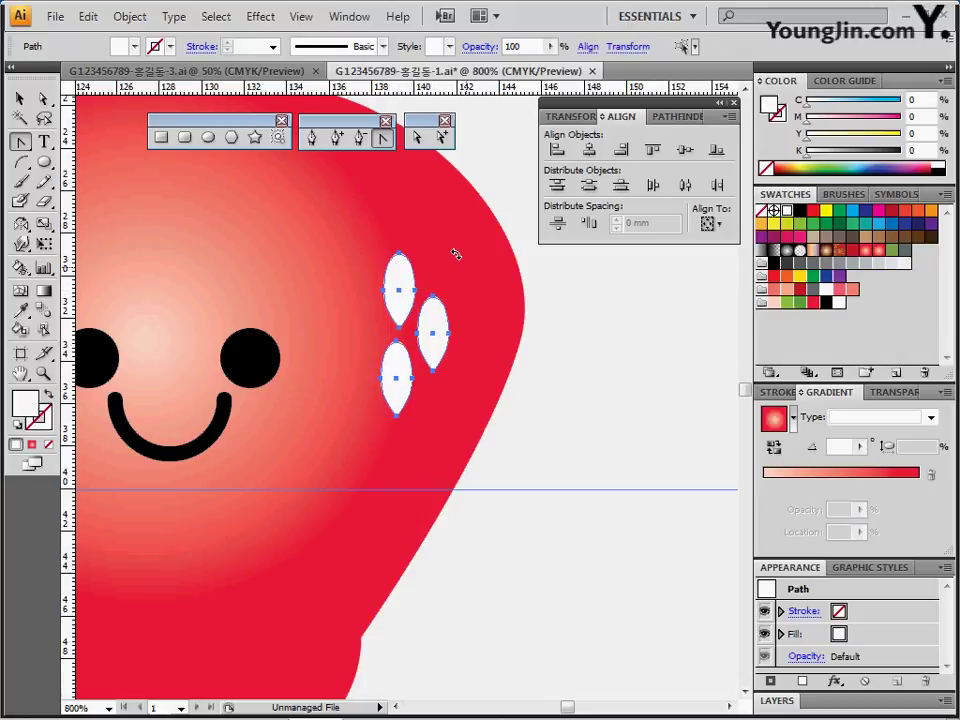
key("v")
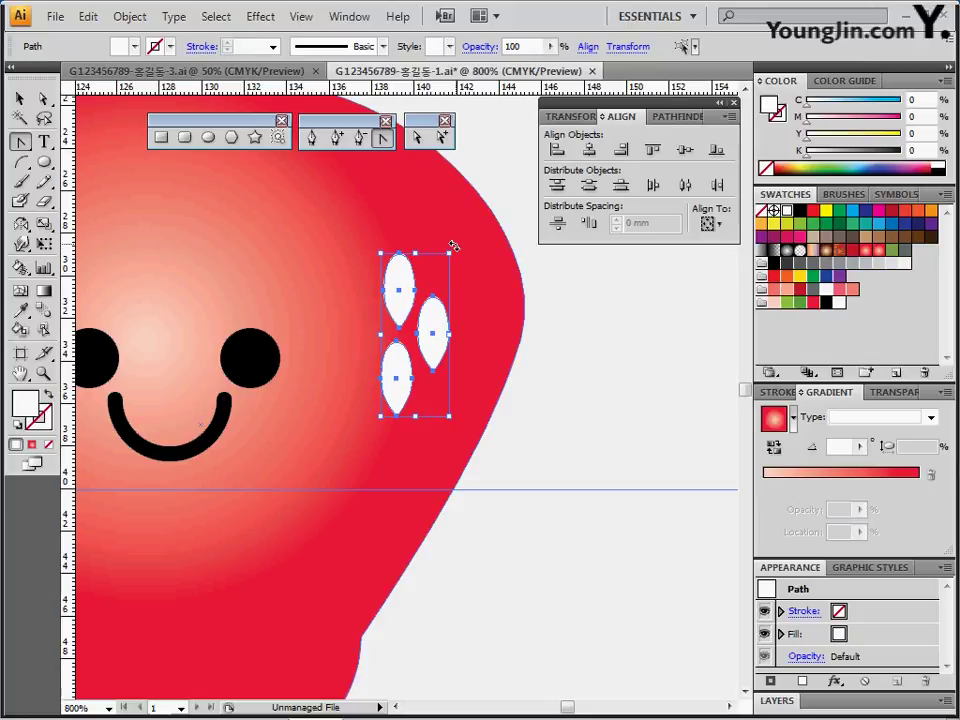
left_click_drag(453, 245, 468, 265)
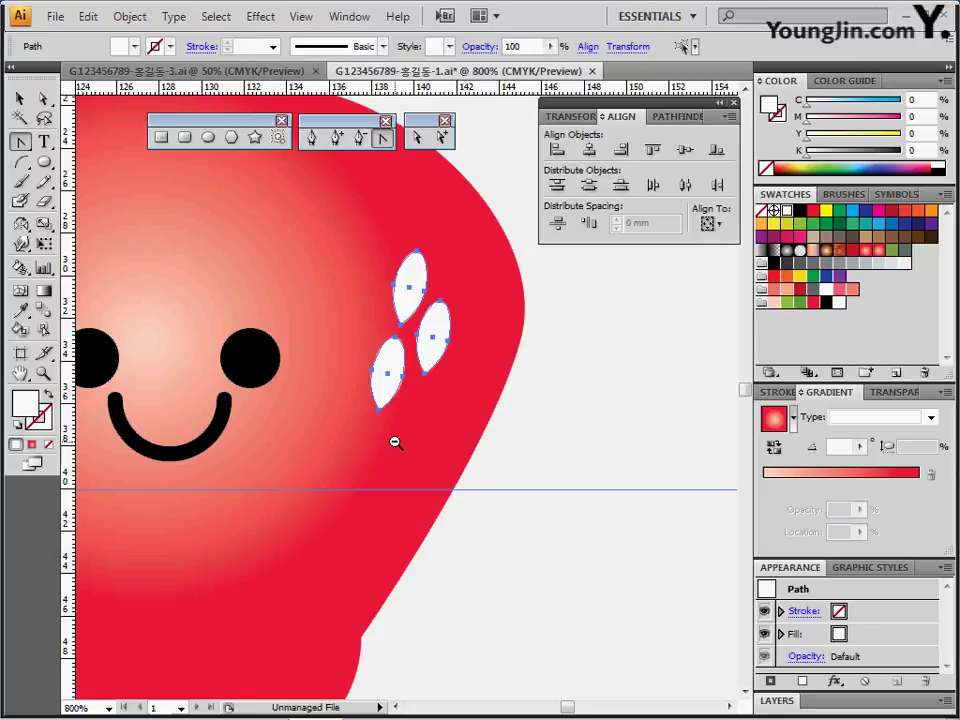
key("ctrl+minus")
left_click_drag(368, 374, 367, 385)
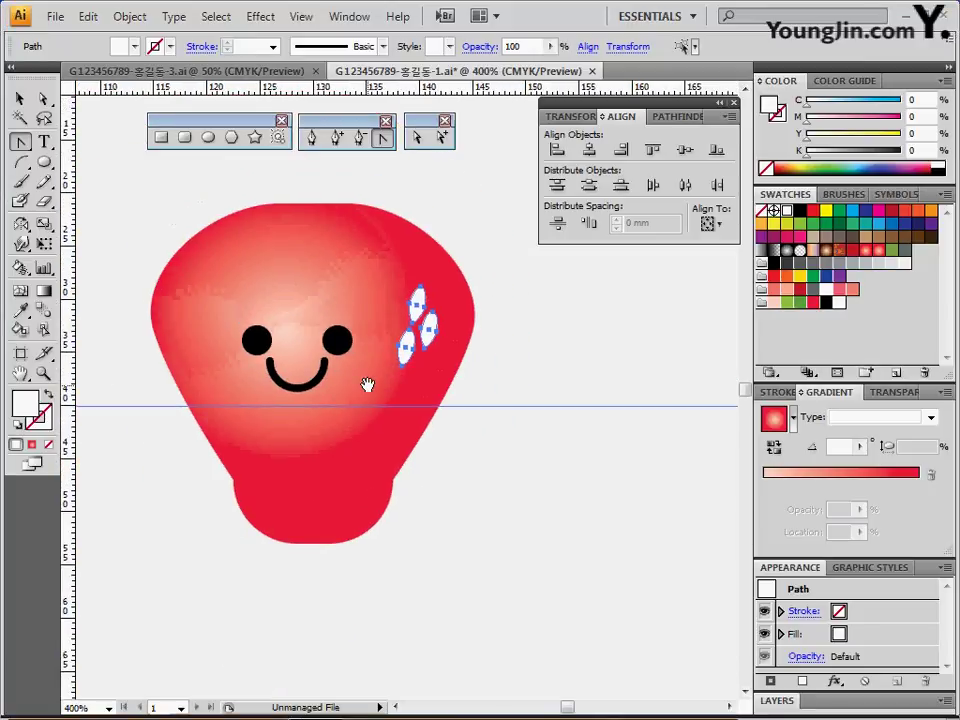
key("ctrl+shift+a")
left_click_drag(418, 342, 424, 367)
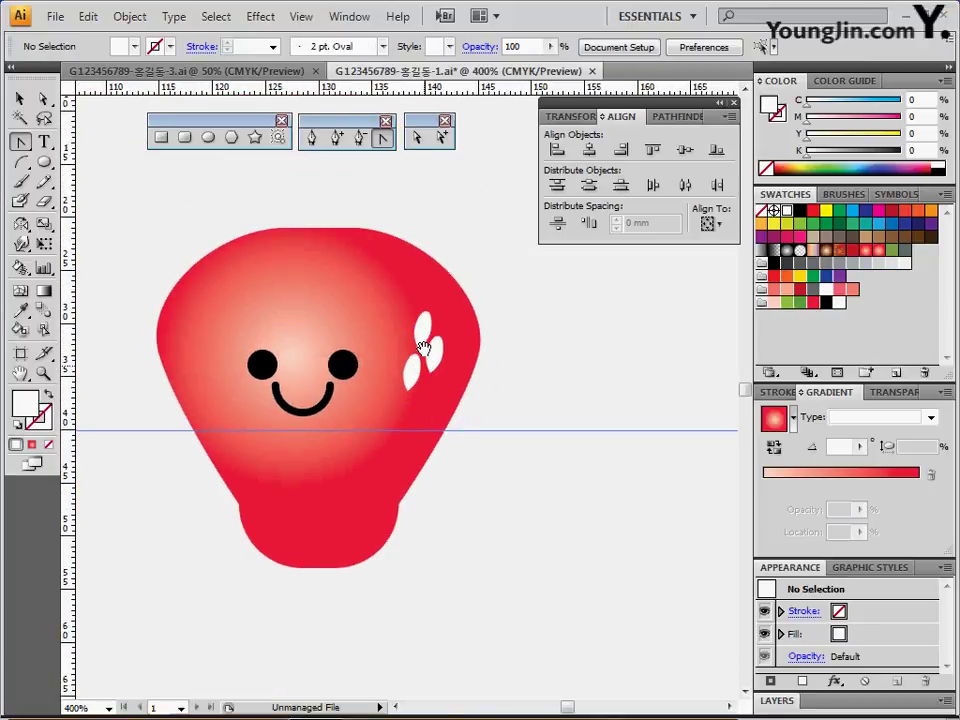
Create a 12-point star with radii of 8 mm and 4 mm at the strawberry's top edge and fill it light green (C50 Y100).
left_click_drag(341, 231, 325, 251)
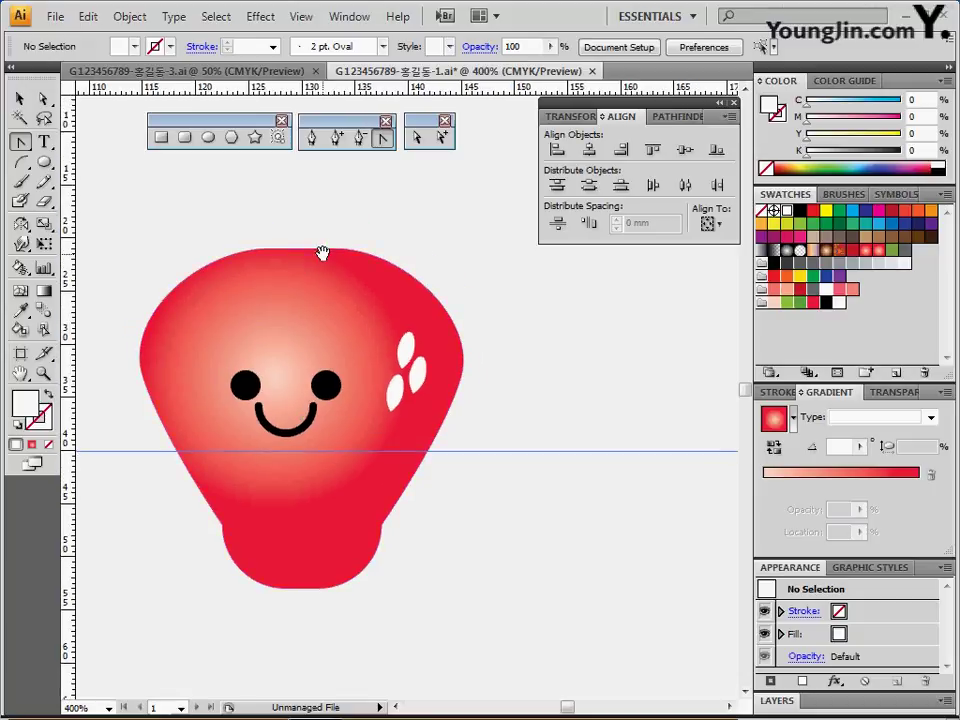
left_click(254, 139)
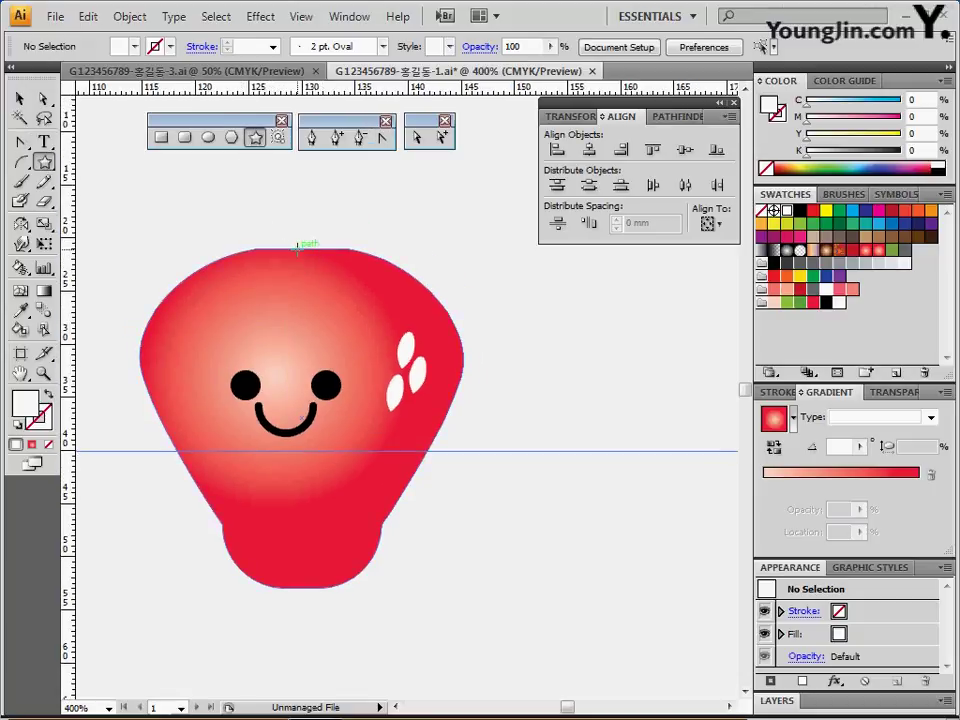
left_click(298, 246)
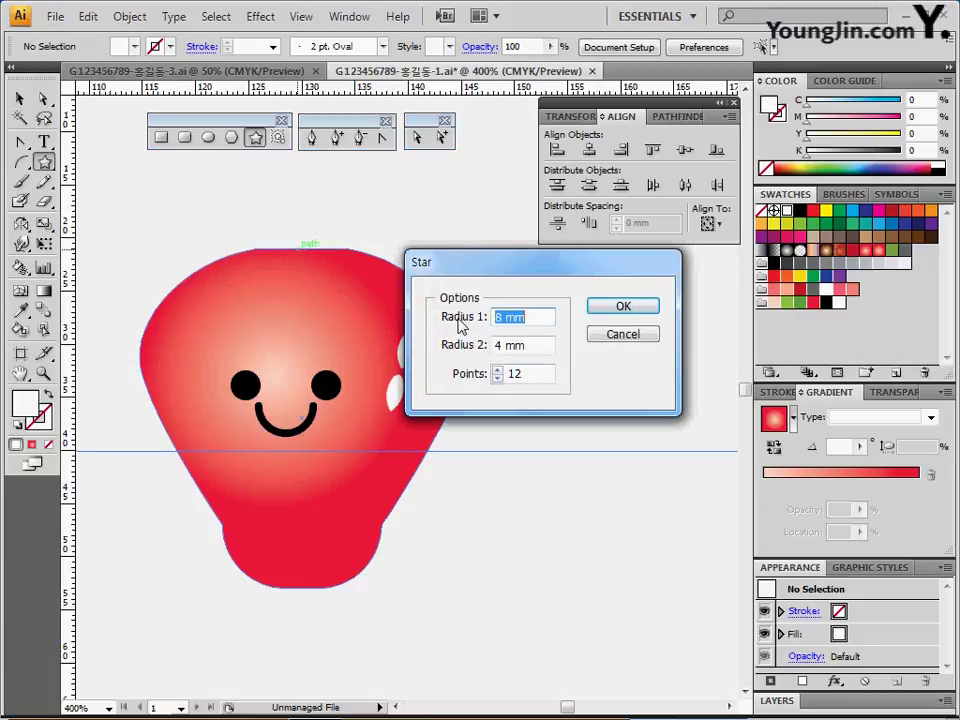
key("Tab")
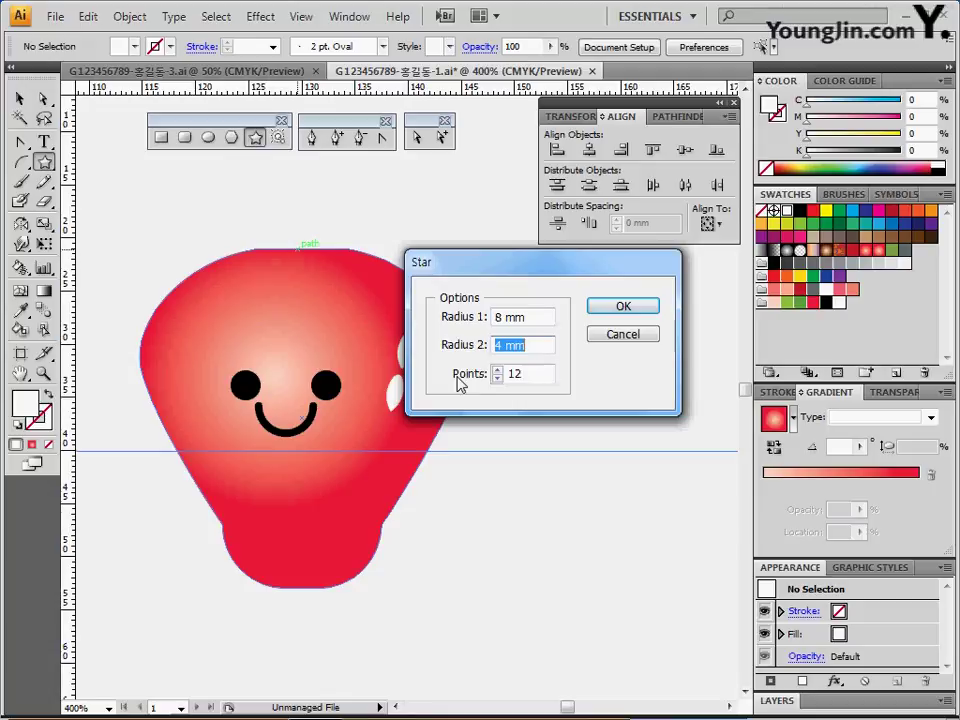
key("Tab")
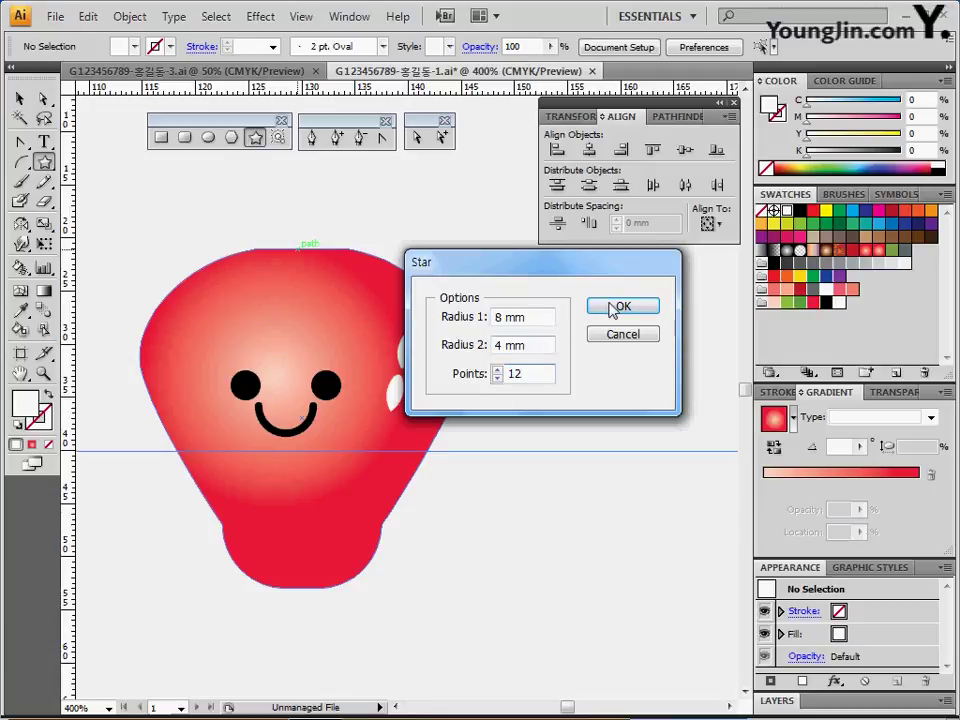
left_click(596, 305)
left_click(365, 290)
left_click(621, 337)
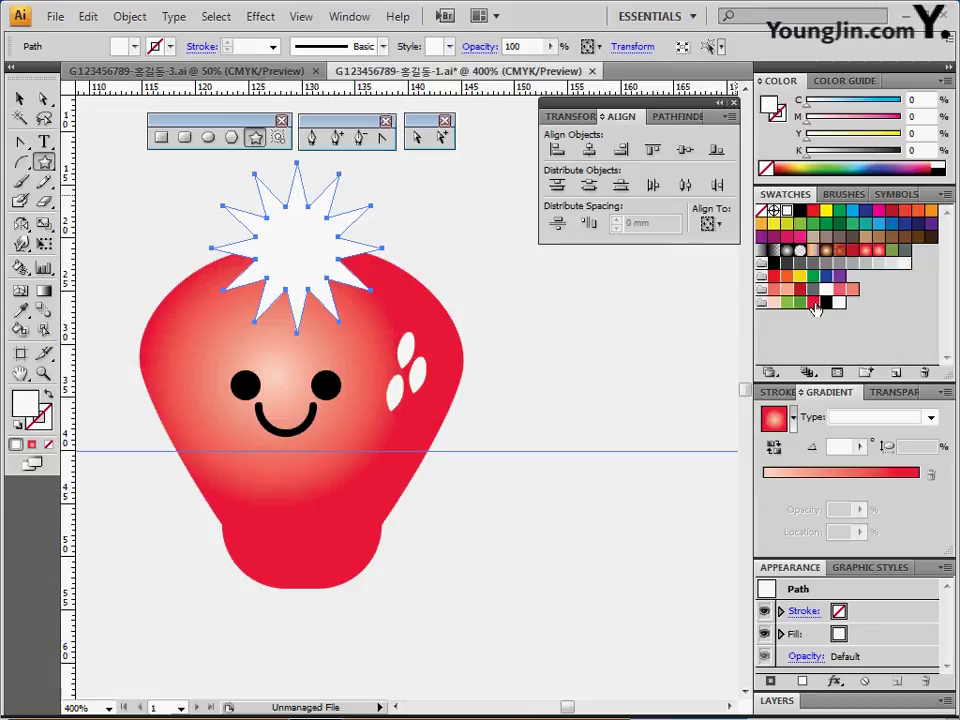
left_click(787, 303)
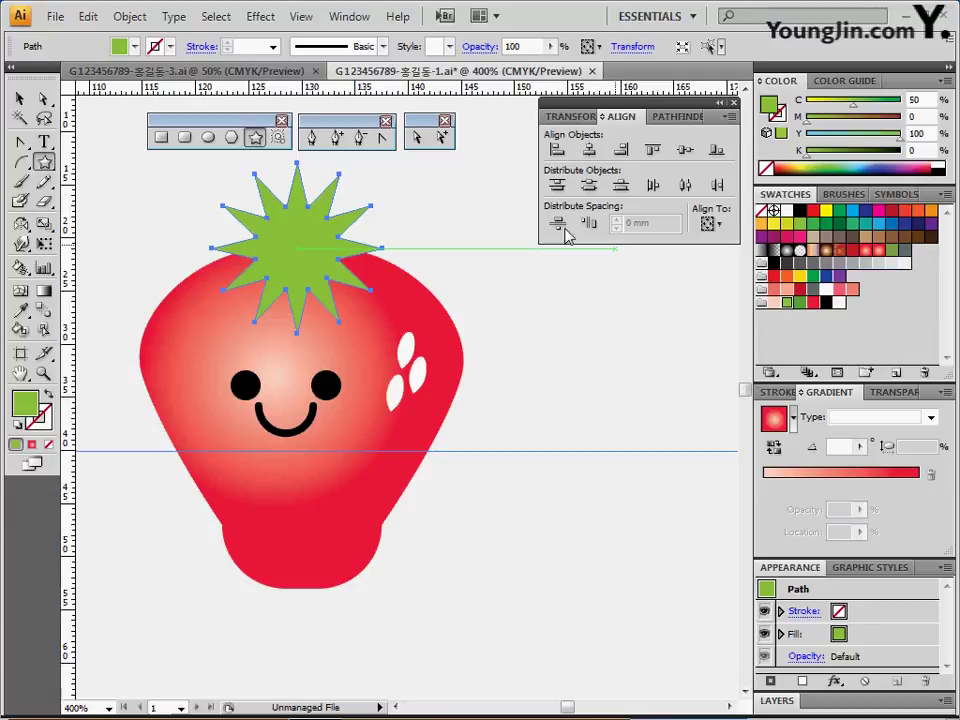
Apply a 60° Twist effect to the green star and expand its appearance.
left_click_drag(341, 312, 339, 345)
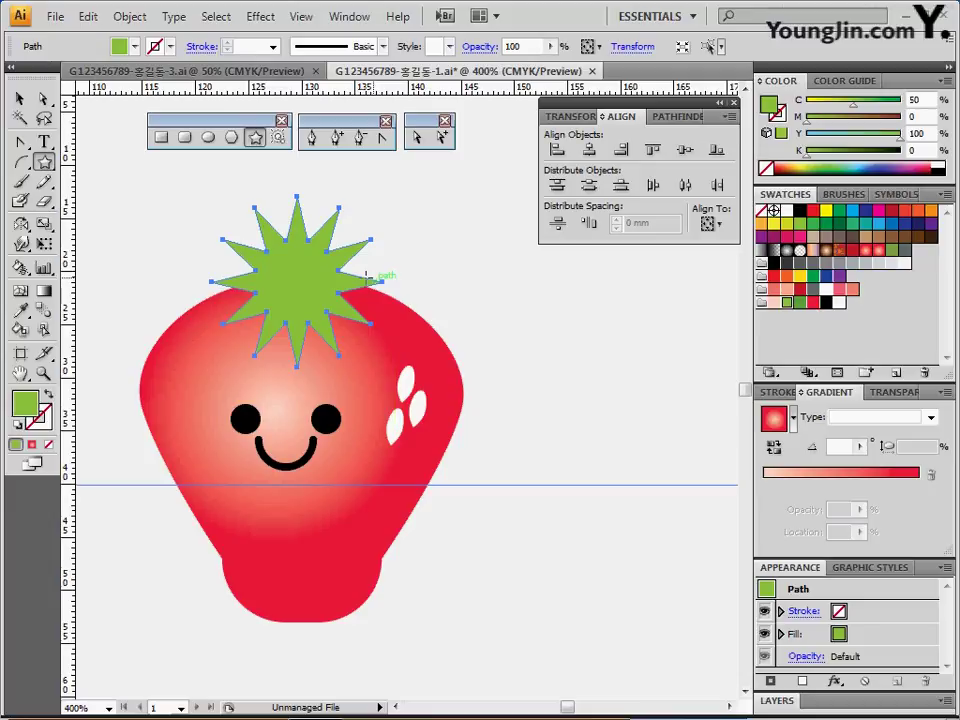
left_click(261, 17)
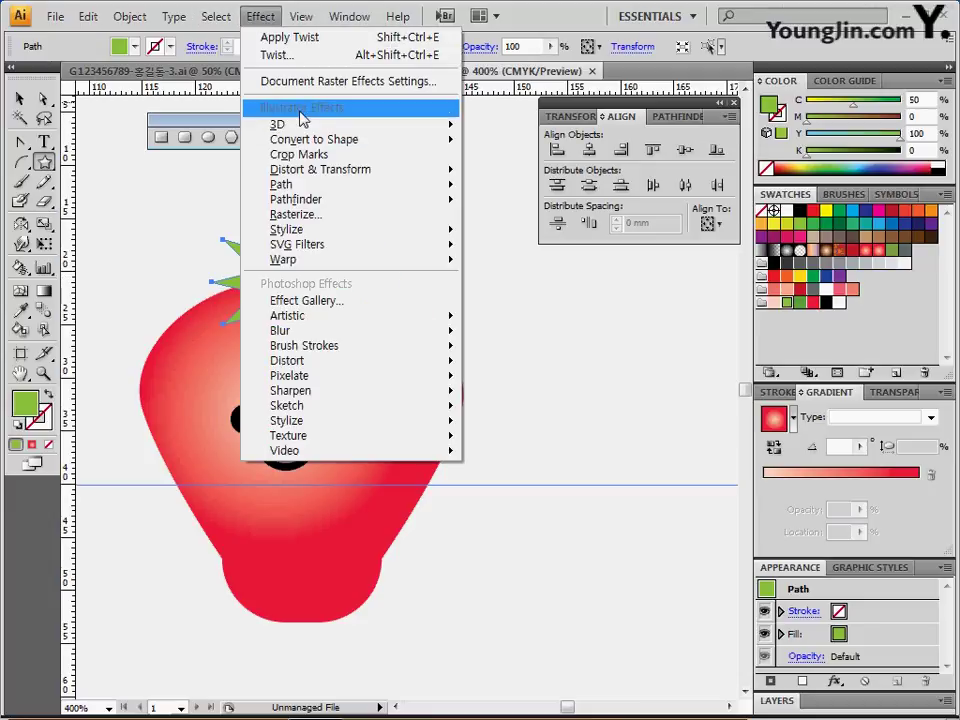
mouse_move(320, 175)
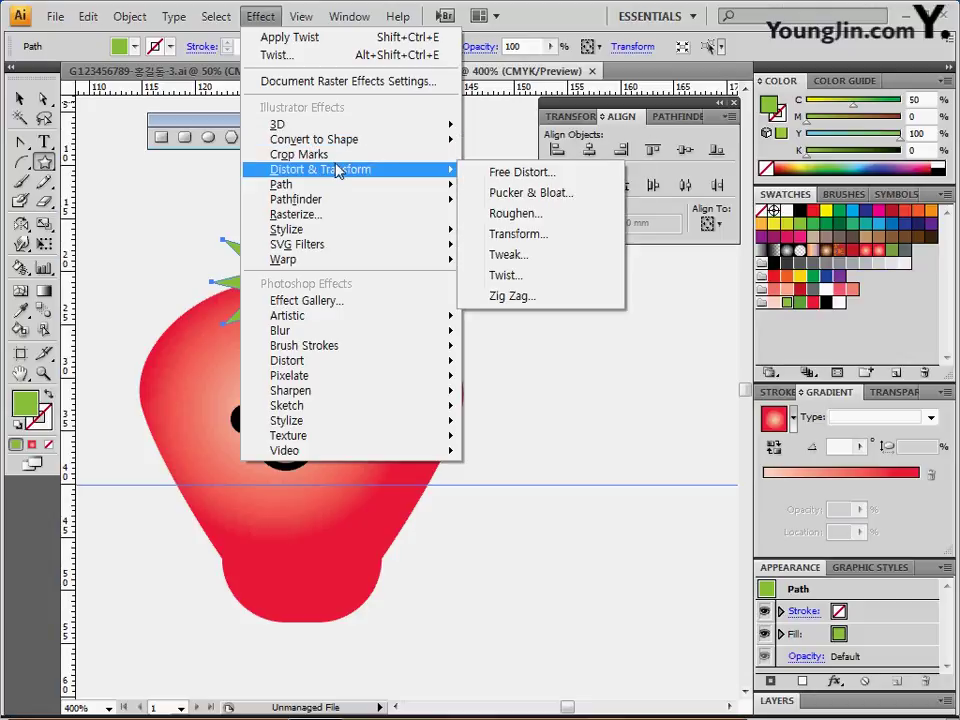
left_click(531, 276)
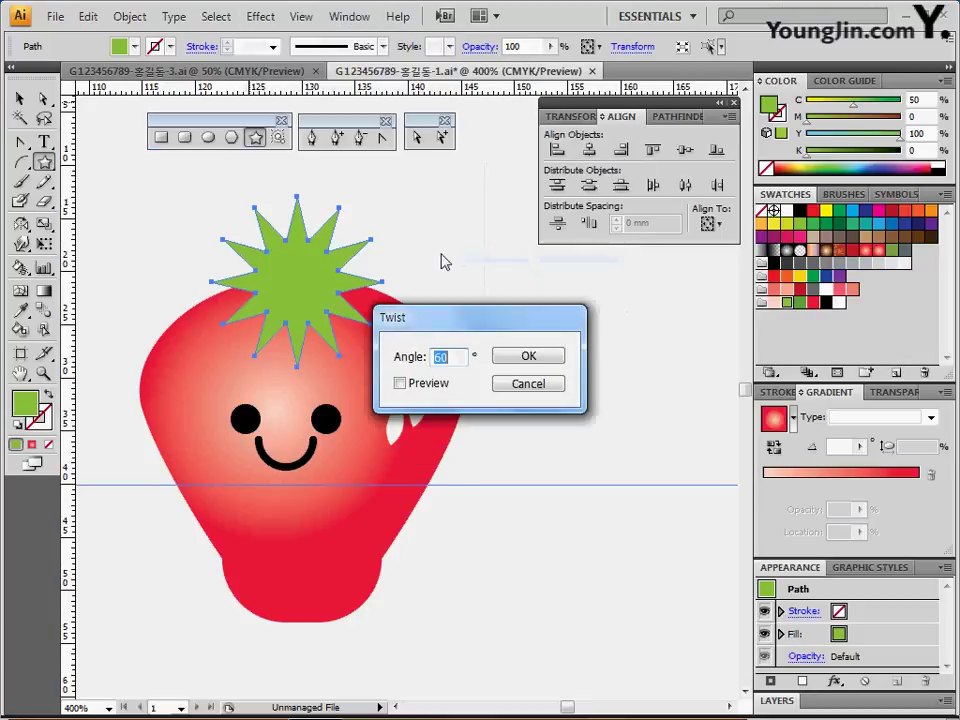
left_click(433, 374)
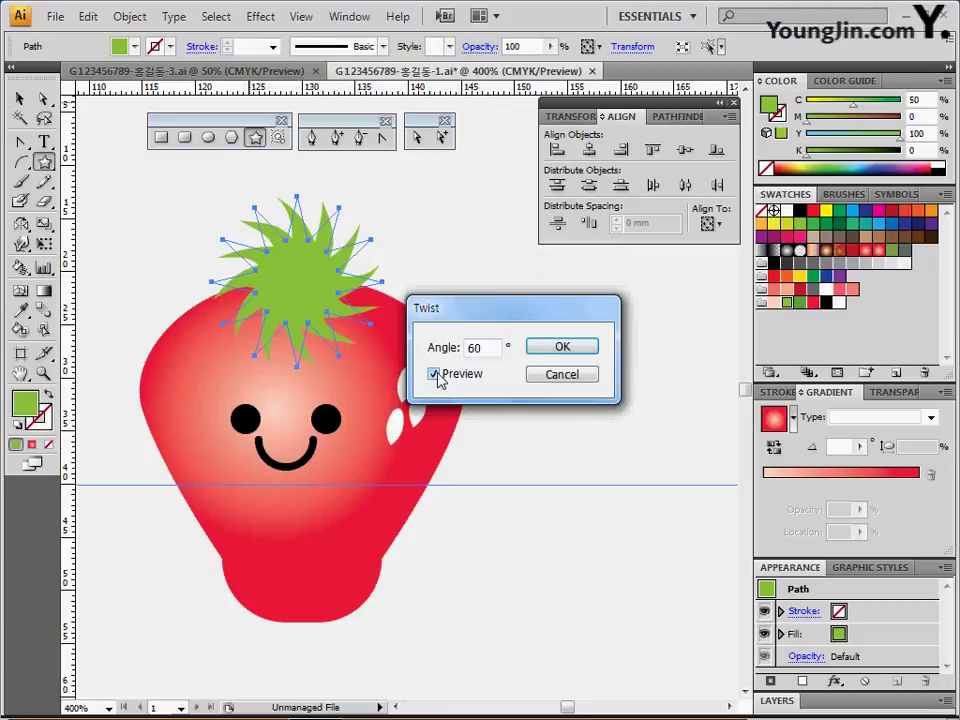
double_click(476, 348)
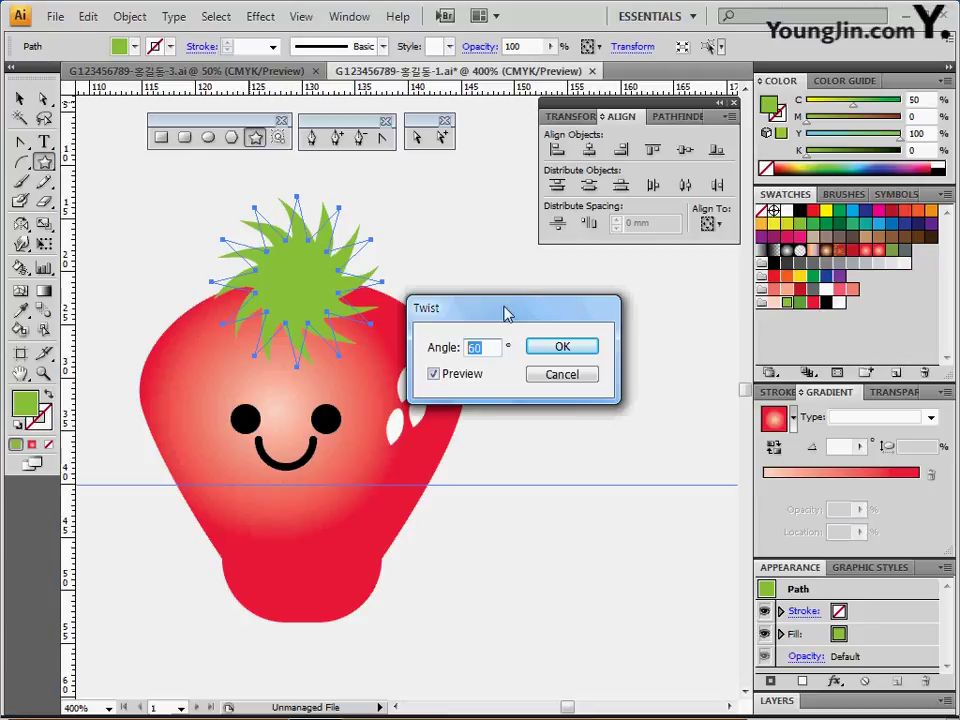
left_click(564, 350)
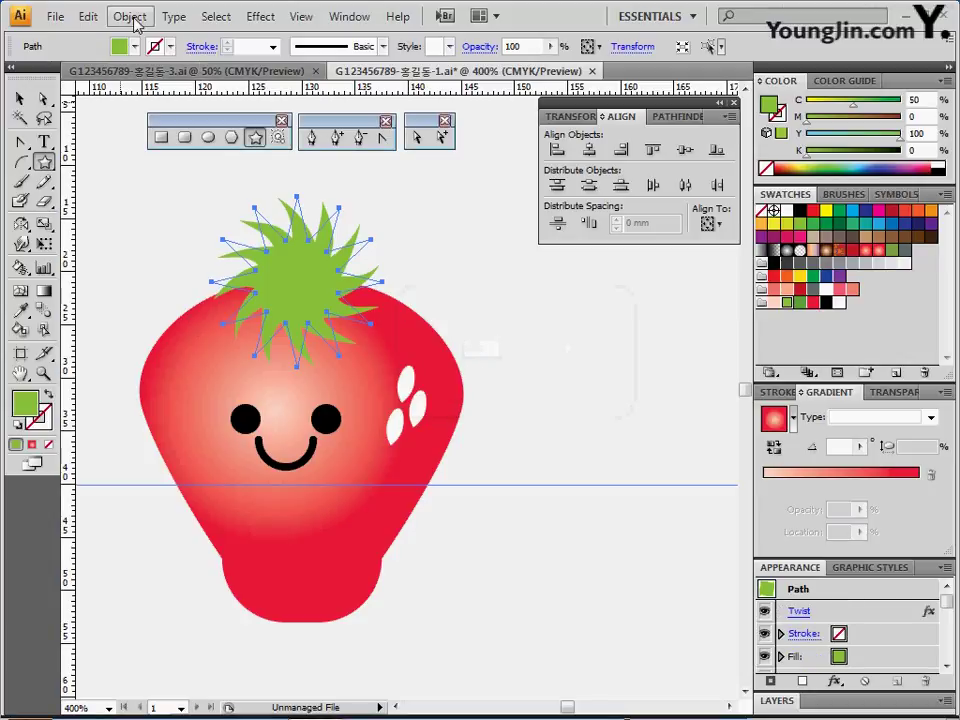
left_click(130, 18)
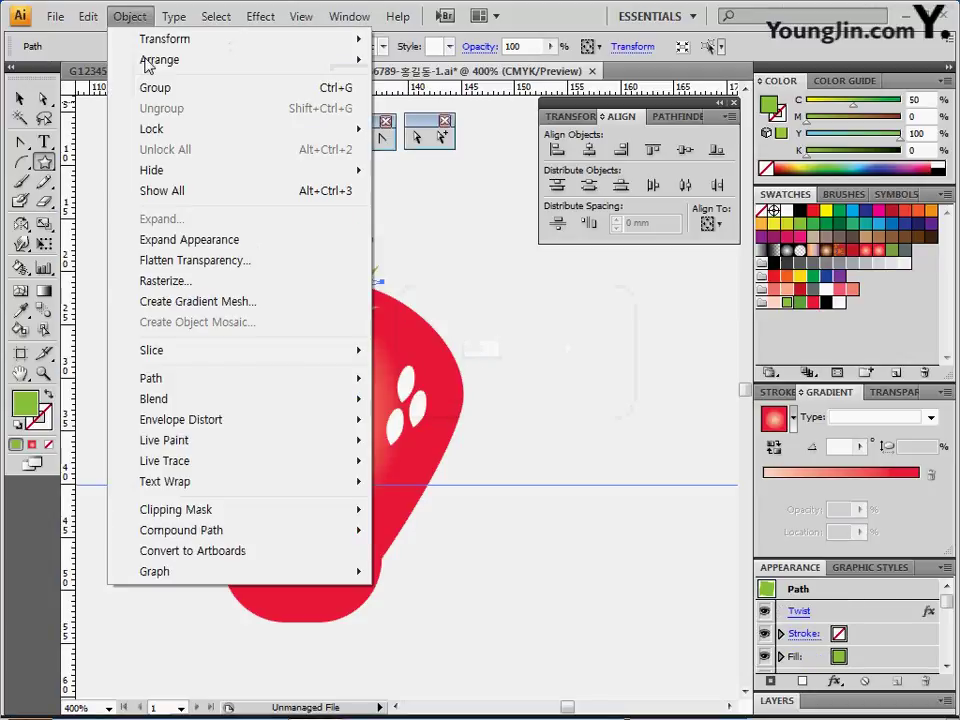
left_click(203, 243)
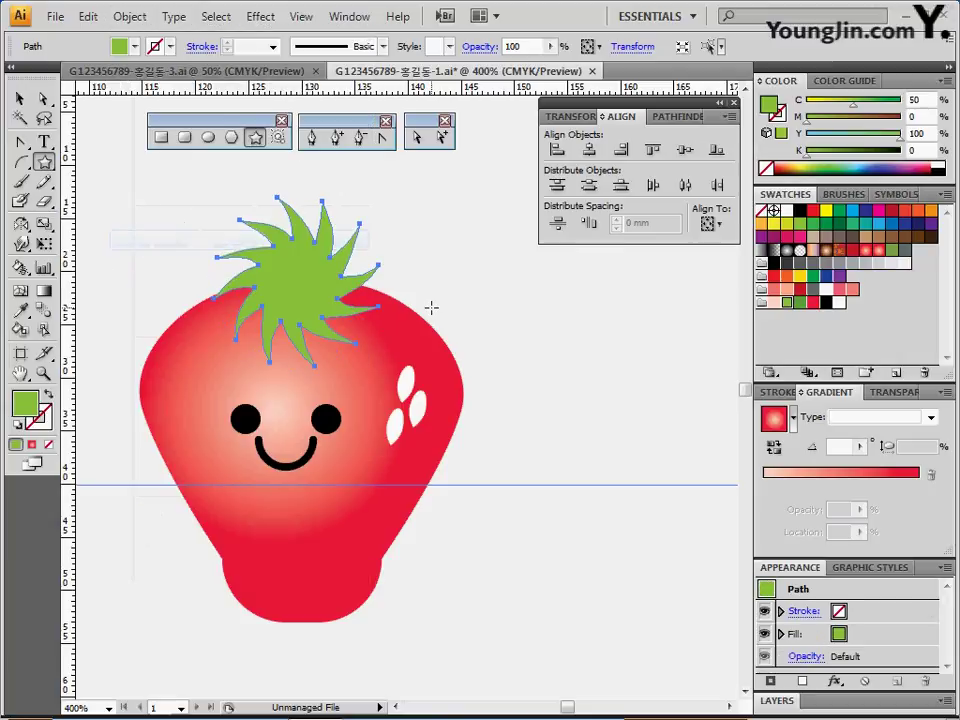
Squash the twisted green leaves vertically to about three quarters of their height, centre them on the strawberry's top, and deselect them.
scroll(350, 240, "up", 1)
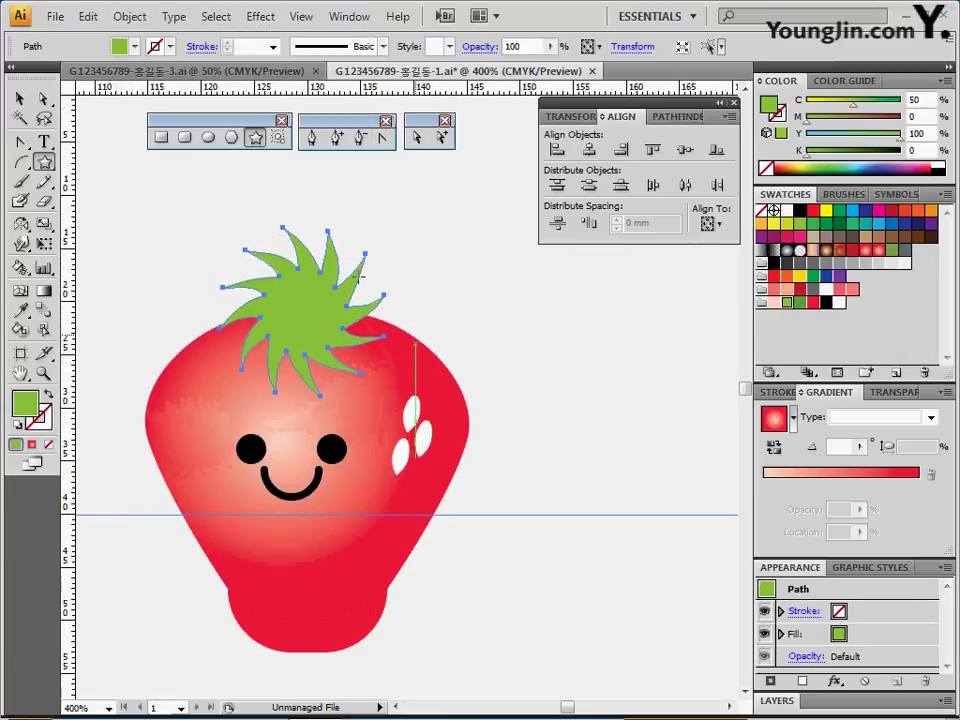
key("ctrl")
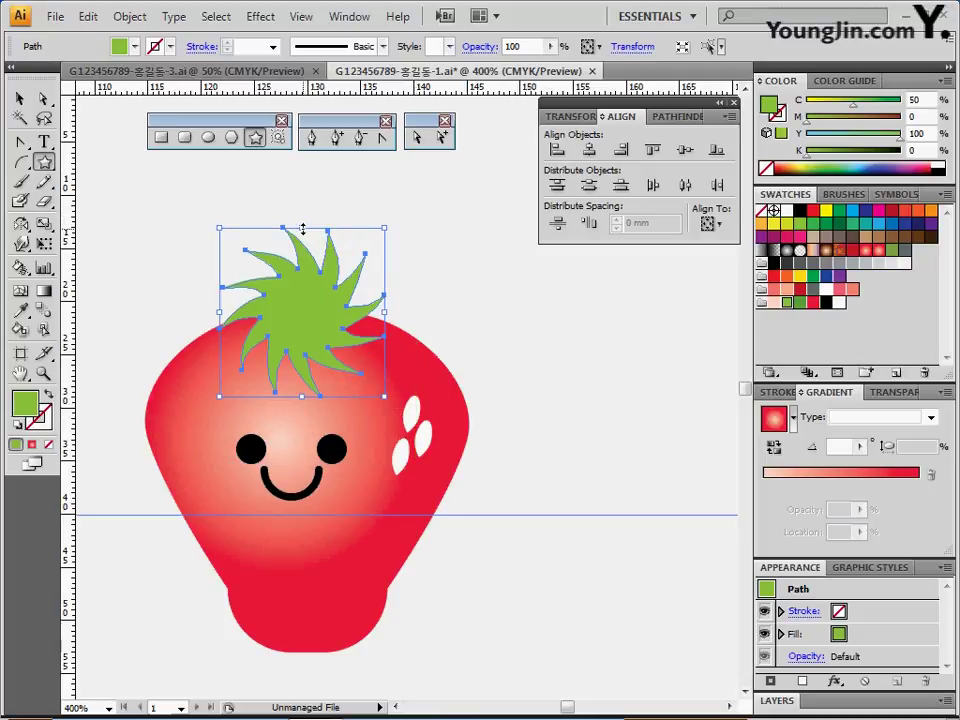
left_click_drag(303, 229, 301, 229)
left_click_drag(301, 228, 301, 270)
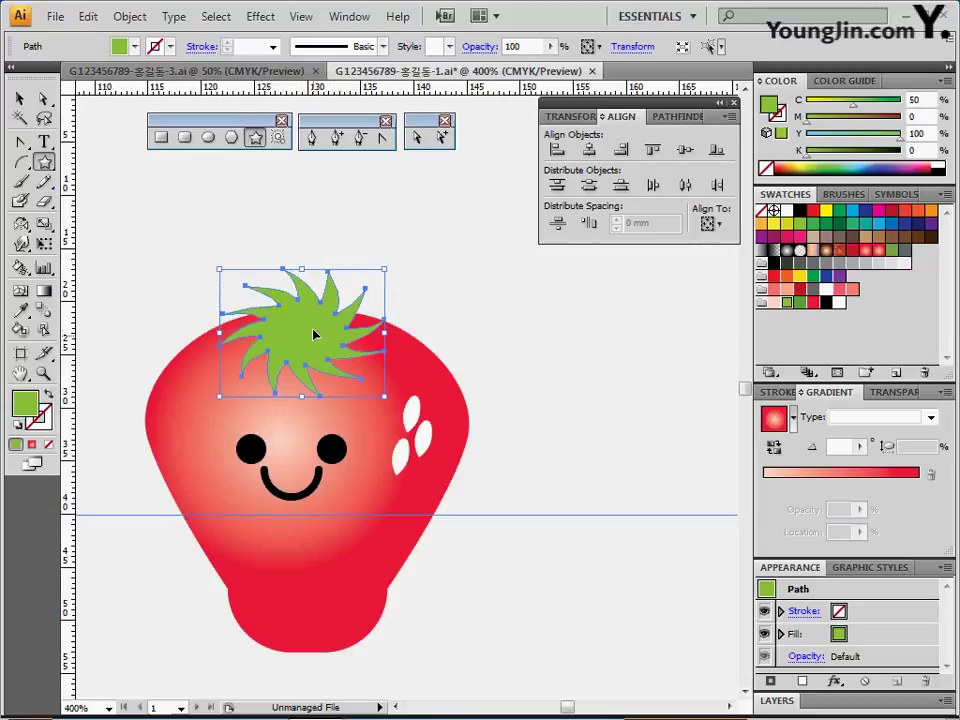
left_click_drag(313, 335, 316, 332)
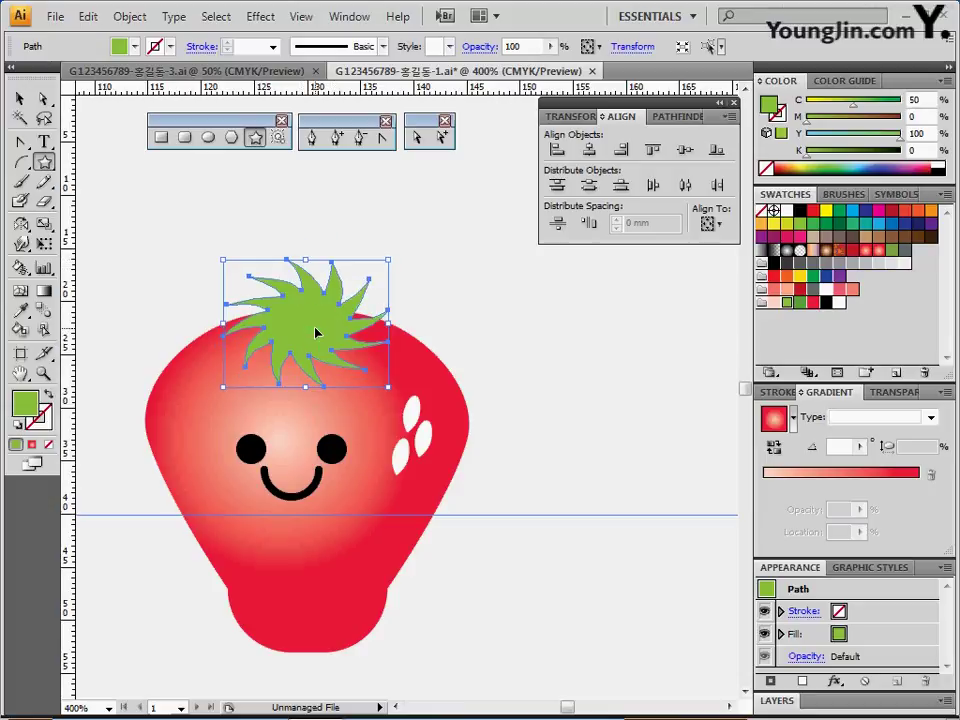
left_click(429, 311)
left_click_drag(316, 338, 320, 339)
left_click(369, 341, "ctrl+alt")
left_click_drag(370, 370, 332, 364)
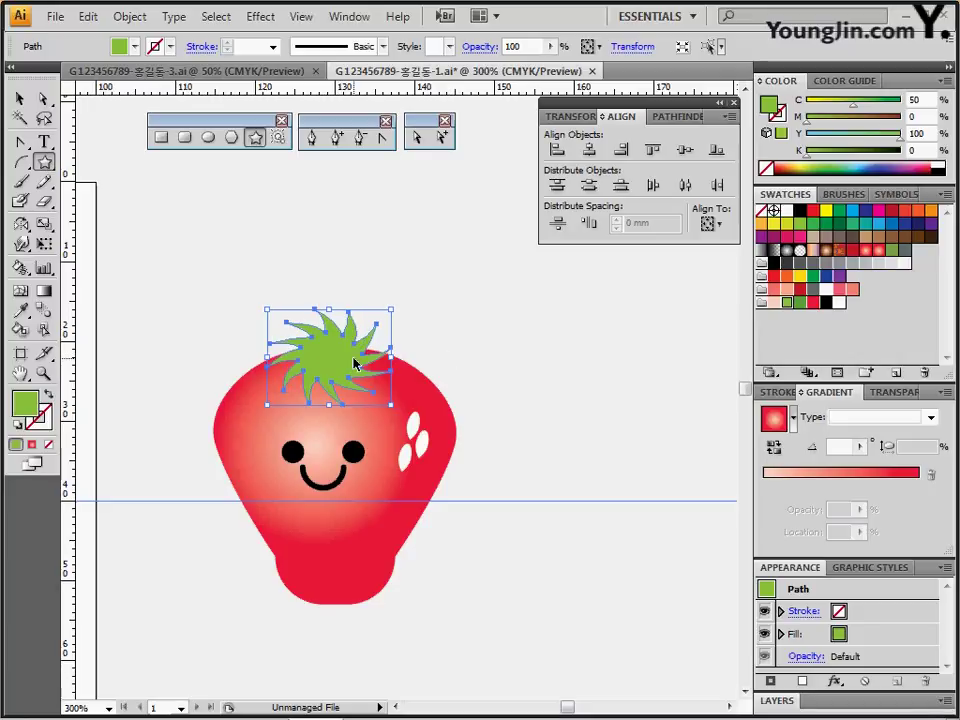
key("ctrl+shift+a")
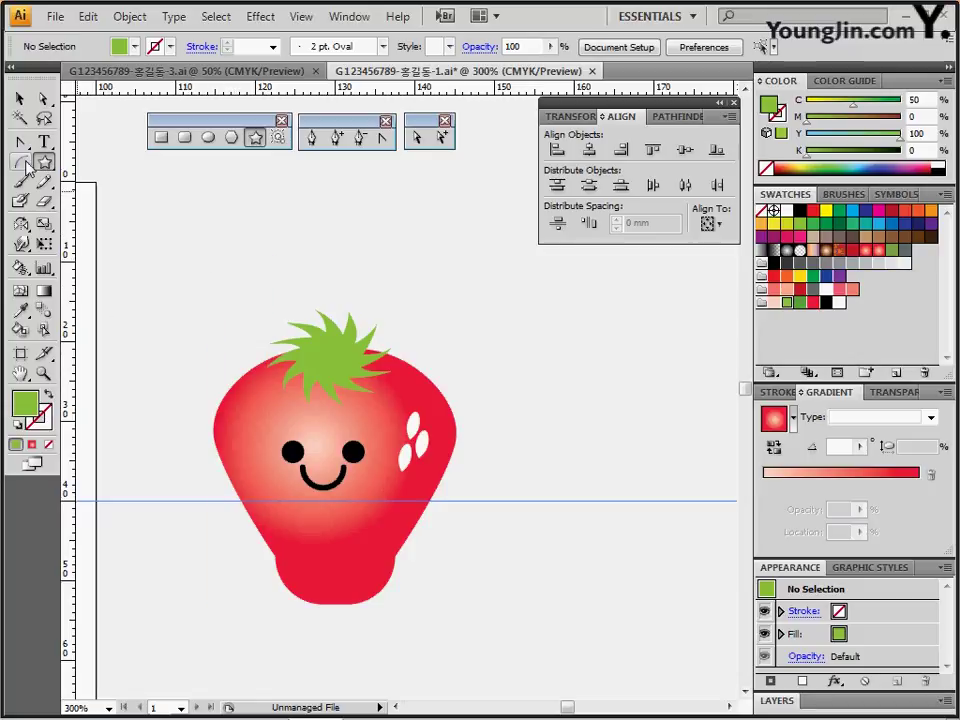
Draw an arc stem from the middle of the leaves curving up to the left, with a dark green stroke (C60 Y100 K20) and no fill.
left_click_drag(21, 162, 178, 198)
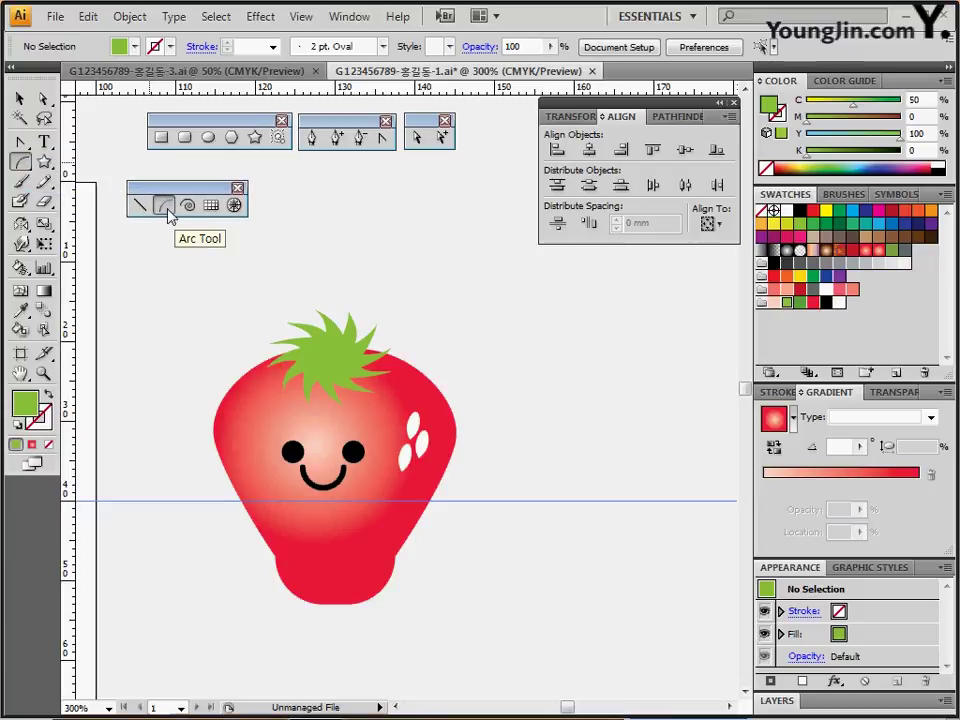
left_click(166, 206)
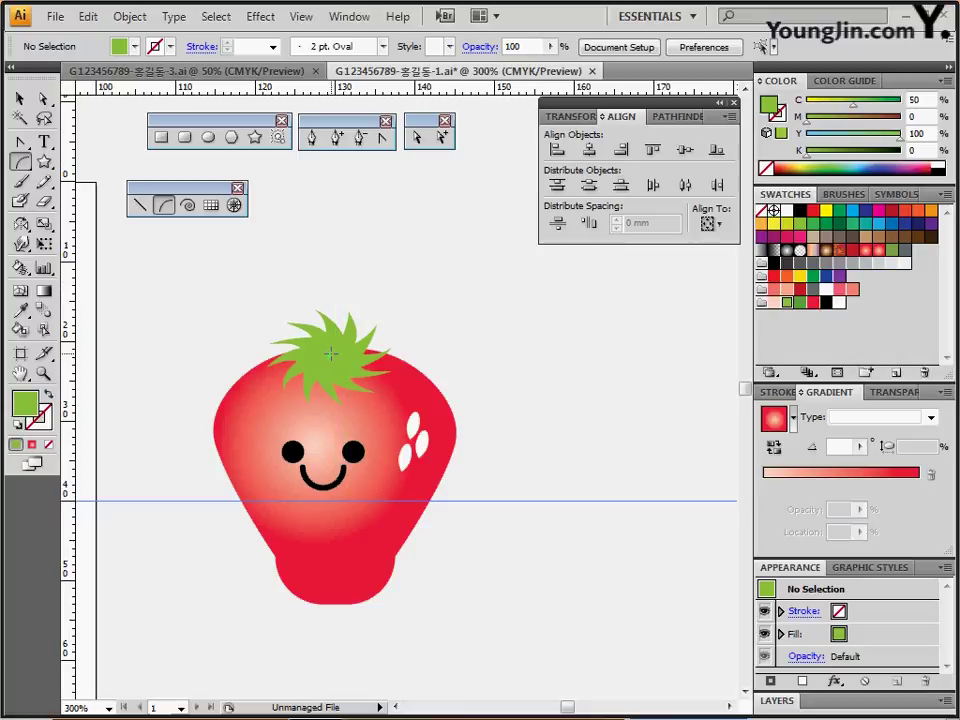
left_click_drag(331, 352, 291, 287)
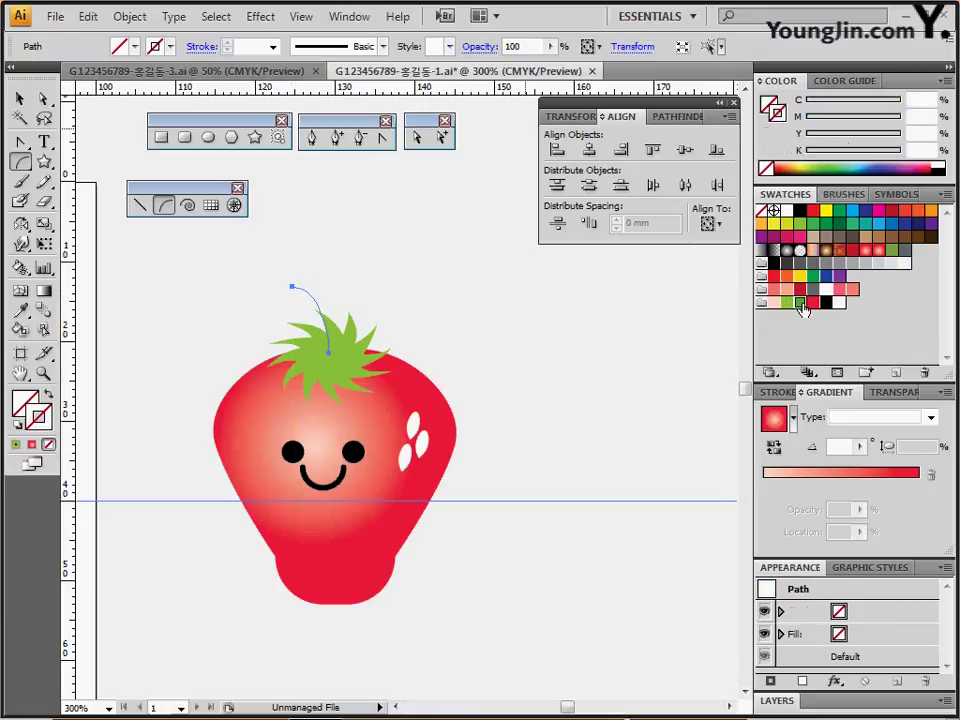
left_click(801, 303)
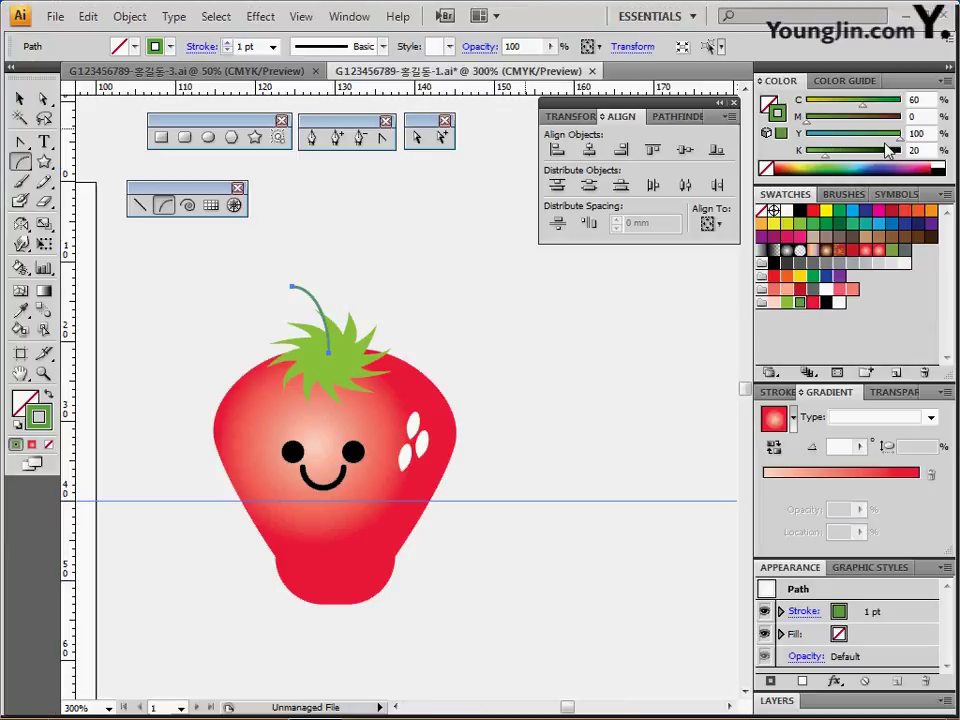
Set the stem's stroke weight to 4 pt and give it round caps.
left_click(228, 43)
left_click(228, 43)
left_click(228, 43)
left_click(202, 47)
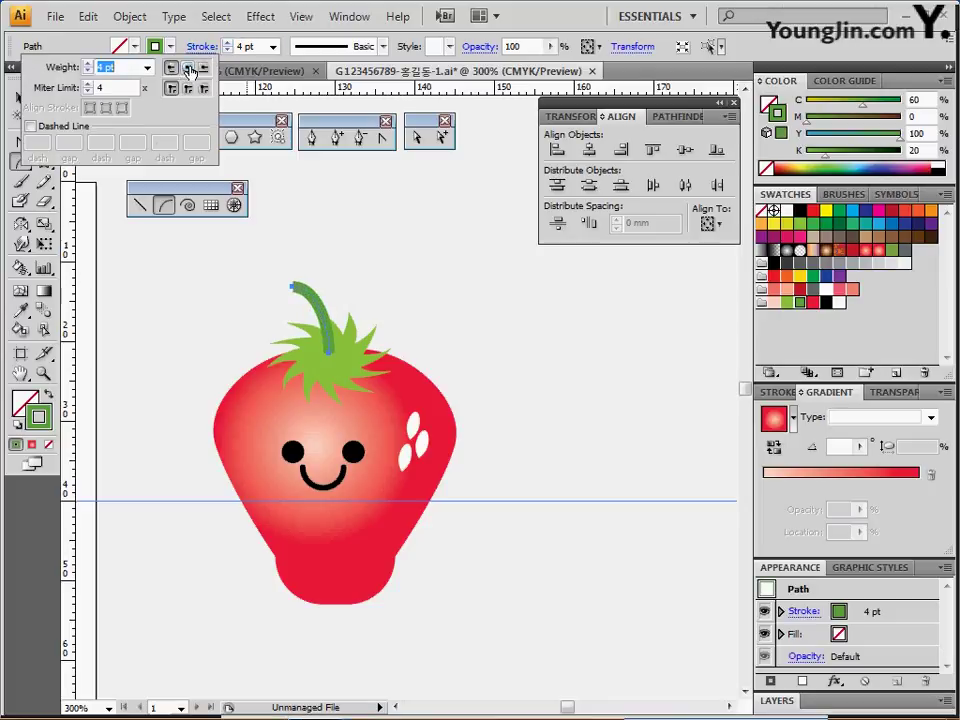
left_click(190, 69)
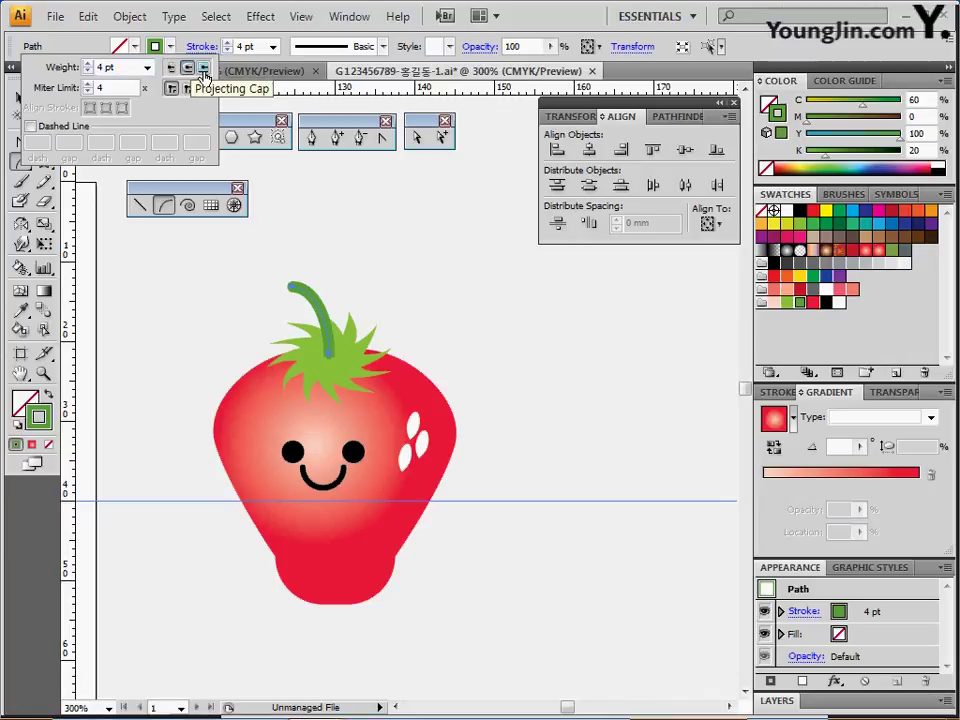
Outline the stem's stroke and group all the strawberry's parts together.
left_click(129, 17)
mouse_move(166, 385)
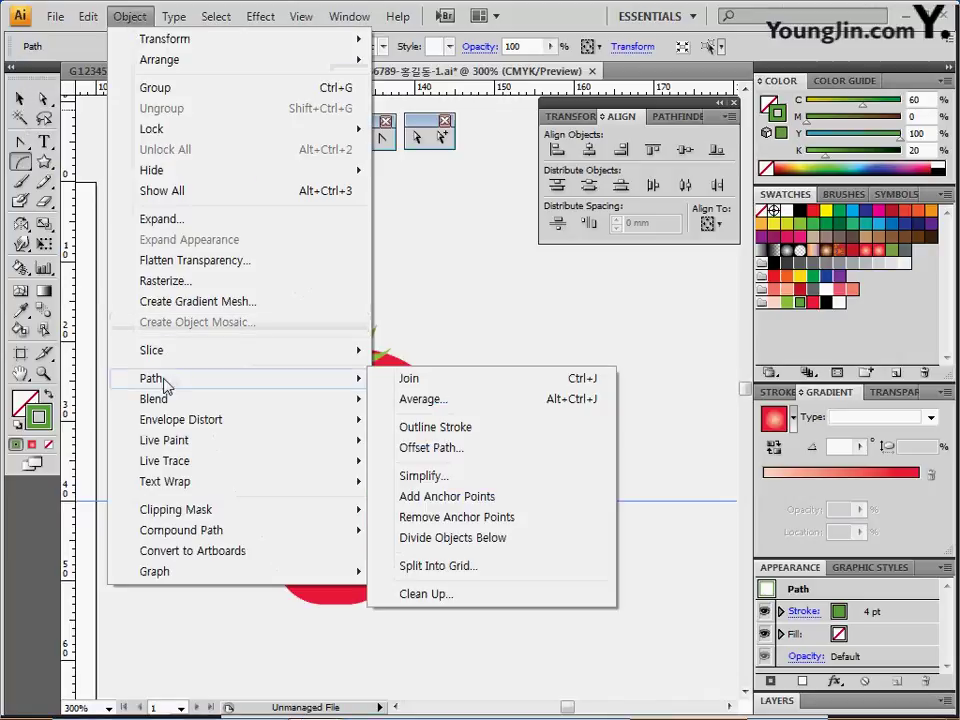
left_click(422, 427)
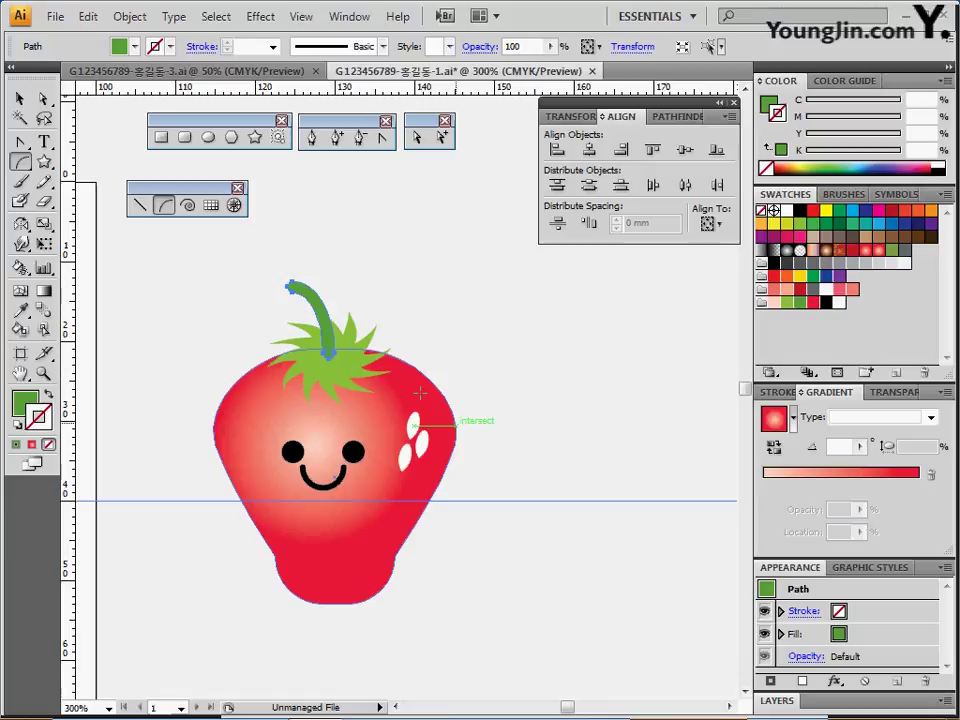
left_click_drag(210, 273, 557, 429)
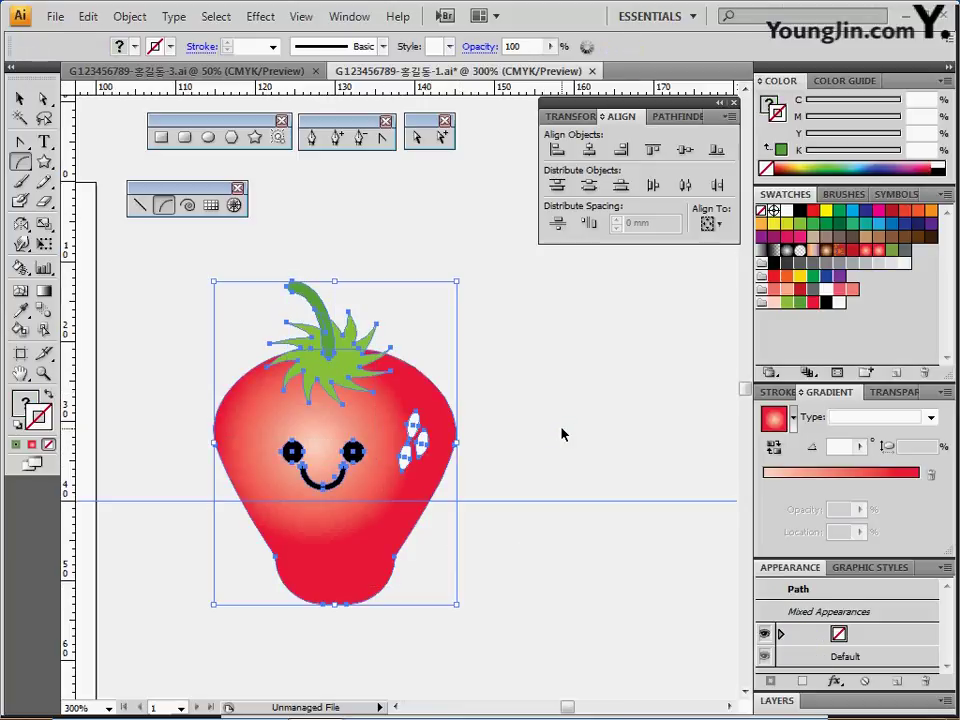
key("ctrl+g")
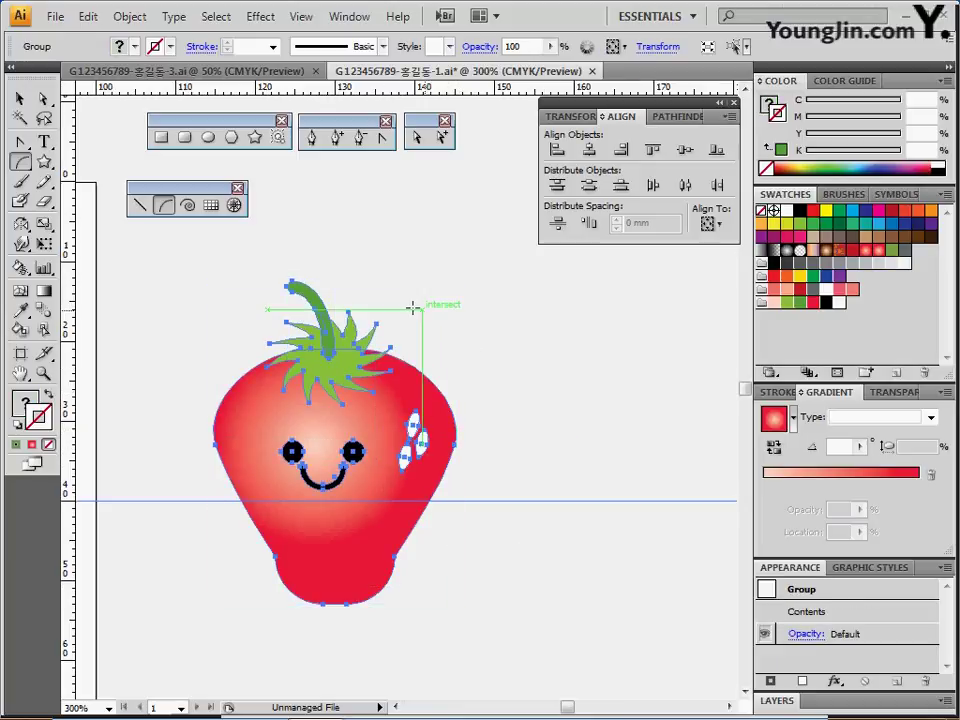
Move the strawberry group into the left half of the basket opening and send it to the back.
key("ctrl+minus")
key("ctrl+minus")
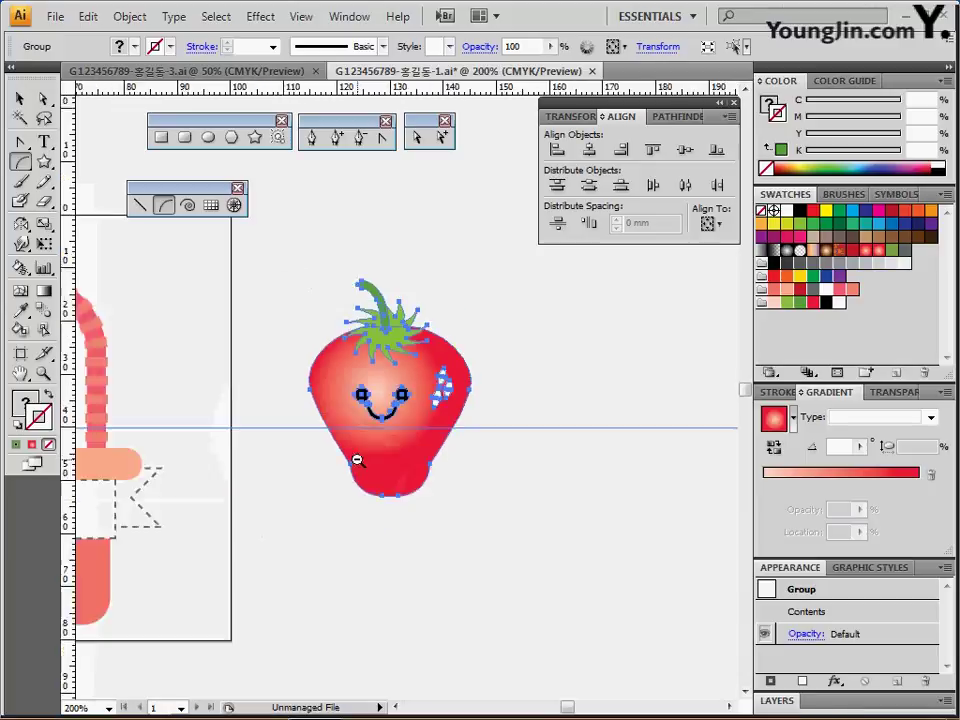
left_click_drag(445, 472, 613, 521)
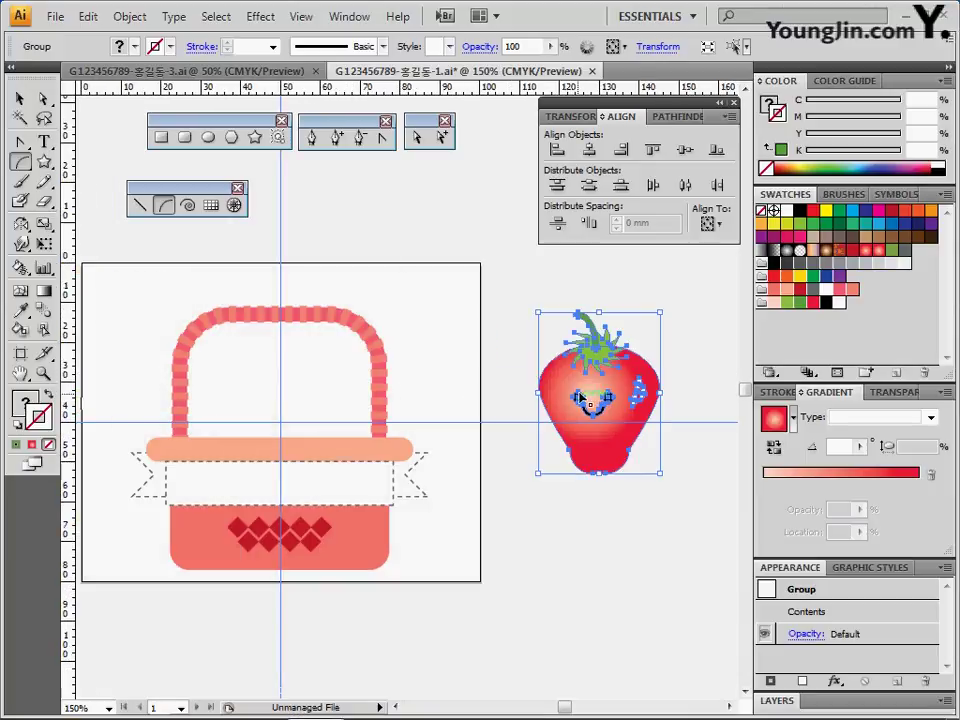
left_click_drag(576, 421, 233, 411)
right_click(234, 410)
mouse_move(330, 545)
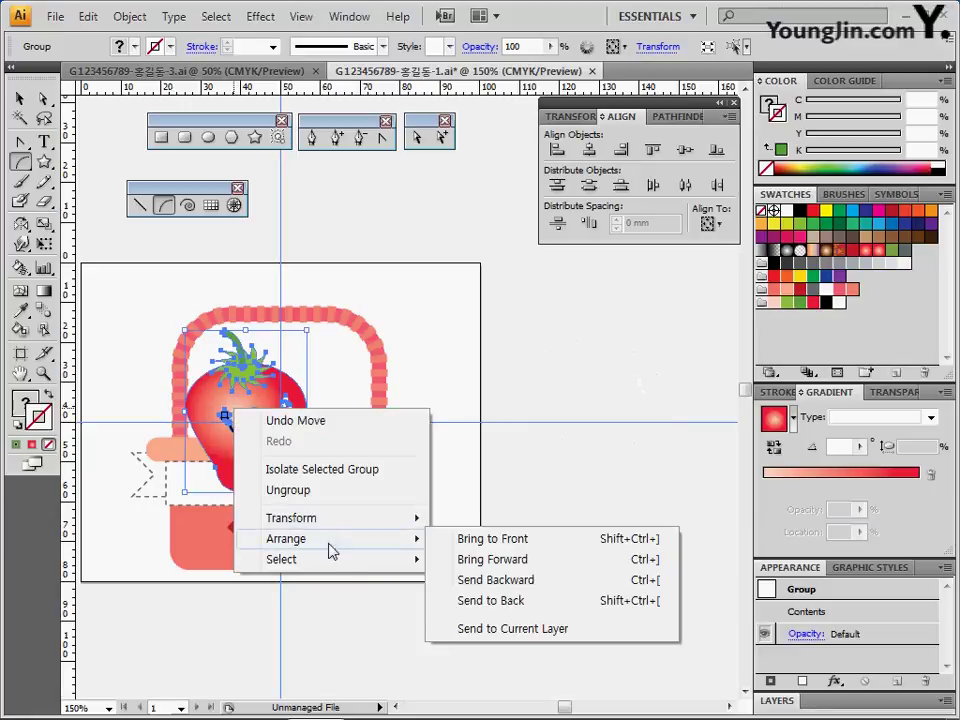
left_click(490, 600)
Make a copy of the strawberry group scaled uniformly to 70%.
key("ctrl+equal")
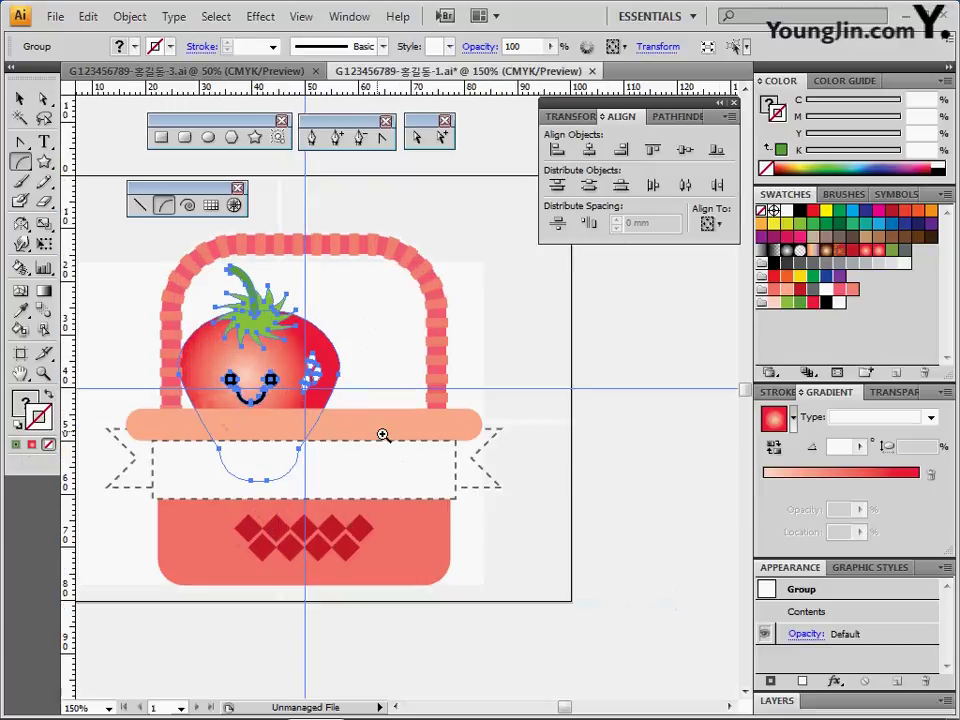
left_click_drag(377, 454, 370, 462)
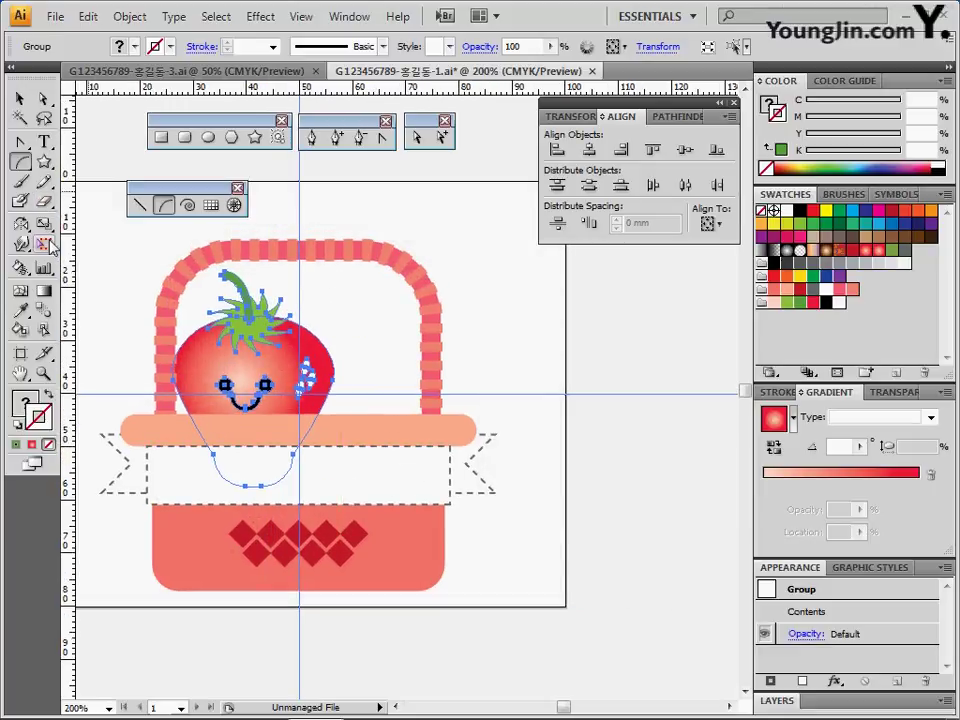
double_click(44, 225)
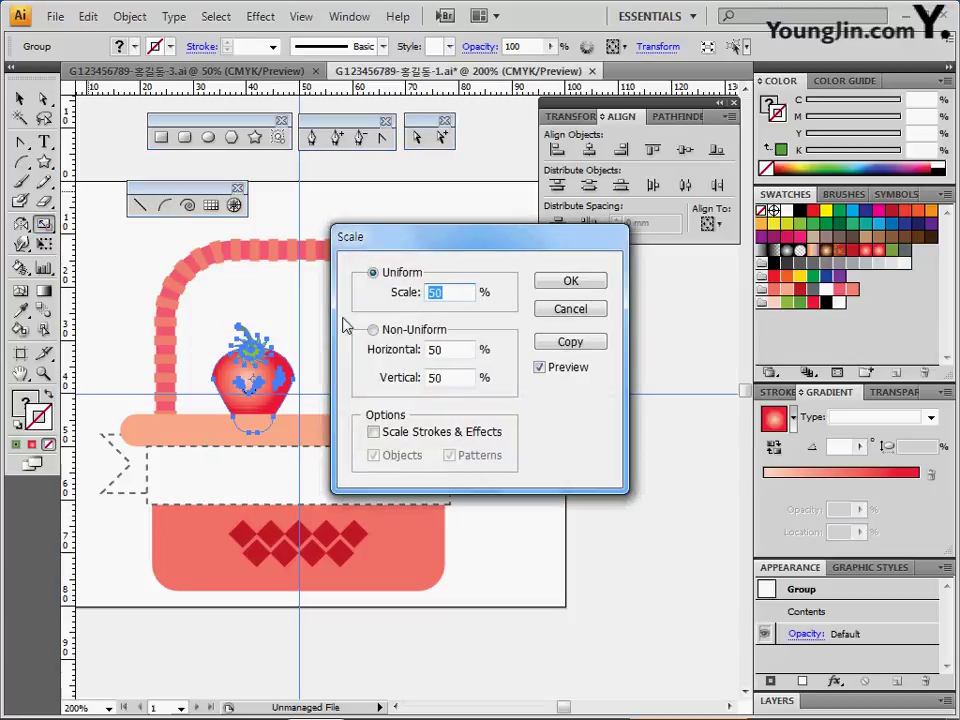
type("70")
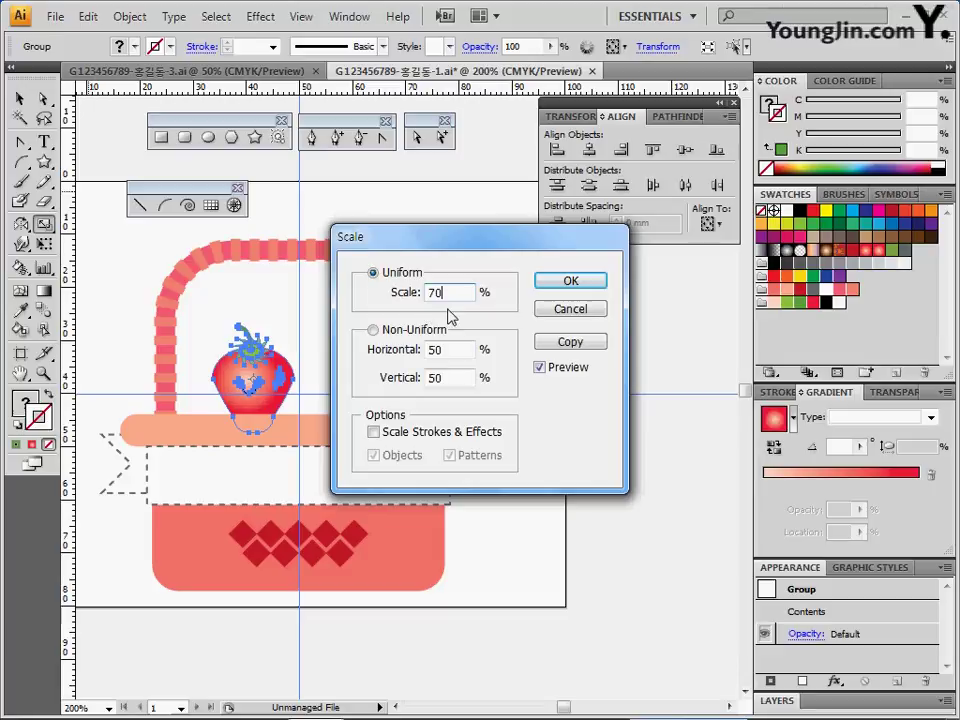
left_click(561, 343)
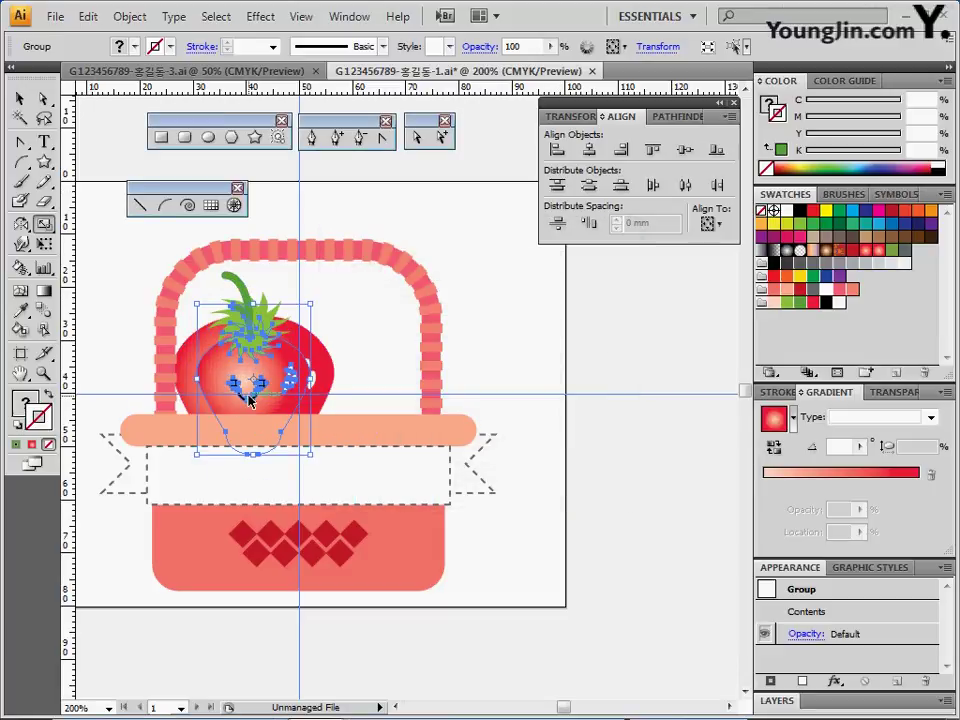
Move the small strawberry to the right of the large one and send it to the back.
left_click_drag(250, 392, 361, 390)
right_click(362, 370)
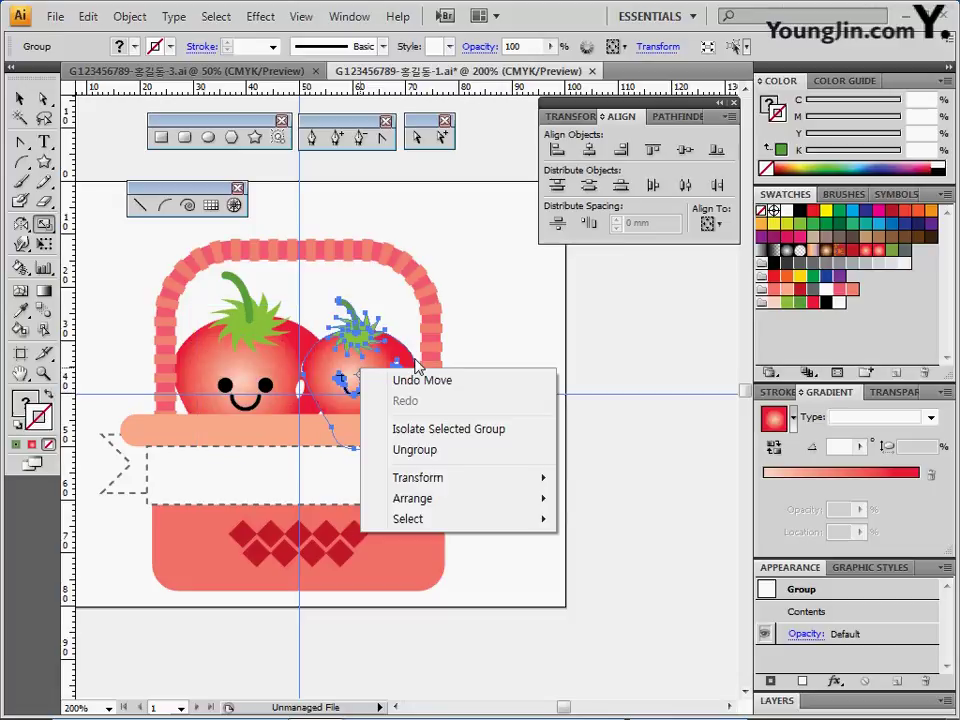
mouse_move(420, 498)
left_click(612, 561)
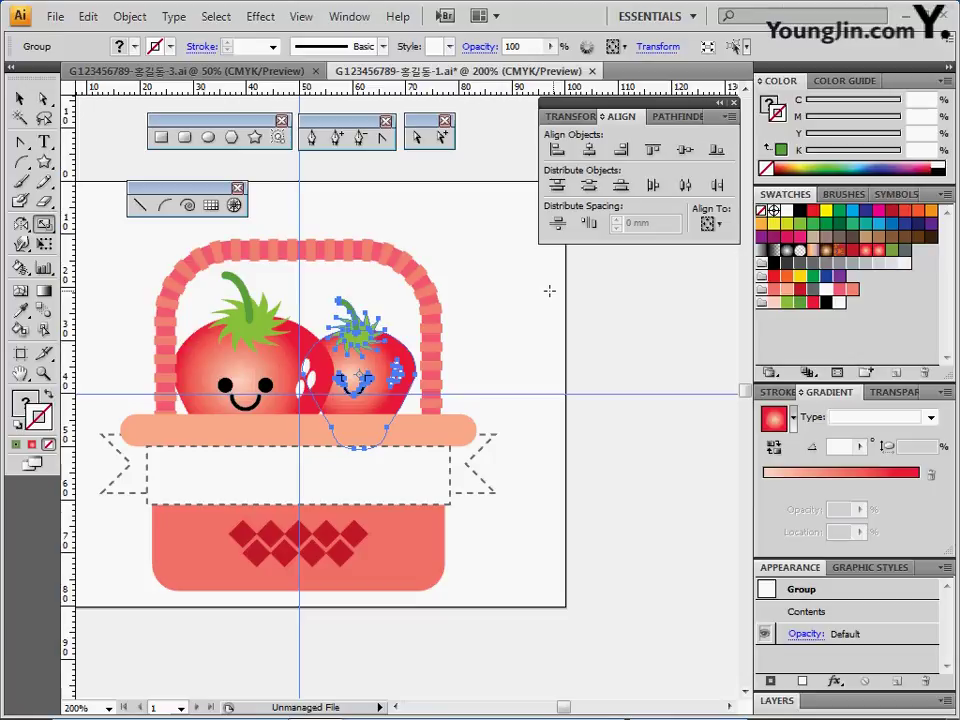
Rotate the small strawberry slightly clockwise, adjust its position beside the large one, and deselect it.
key("v")
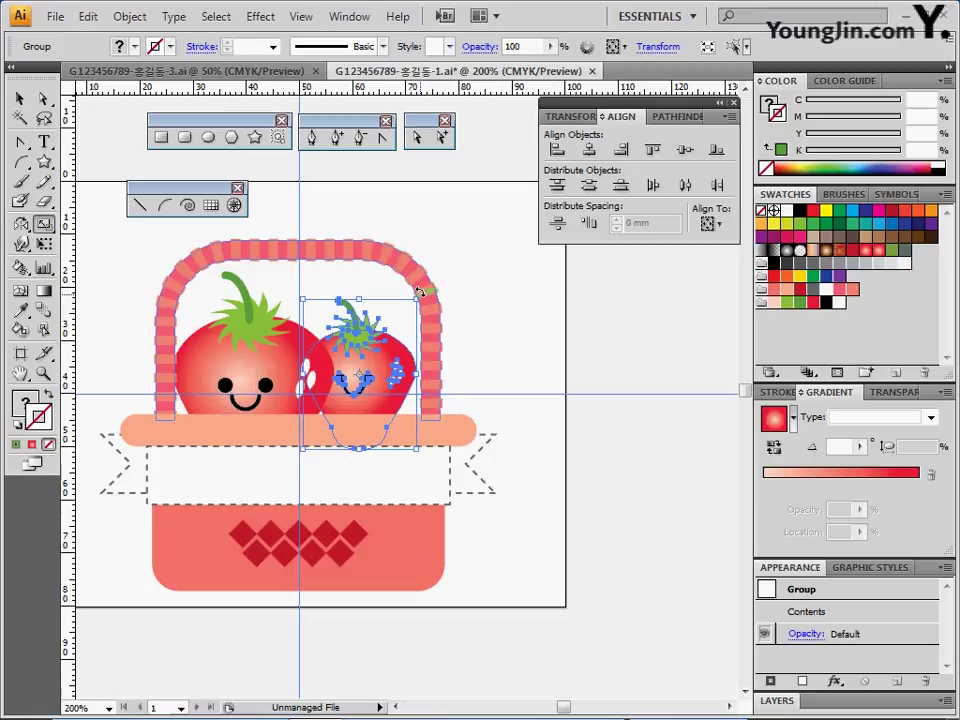
mouse_move(425, 292)
left_mouse_down()
mouse_move(433, 307)
mouse_move(443, 300)
left_mouse_up()
left_click_drag(373, 366, 378, 358)
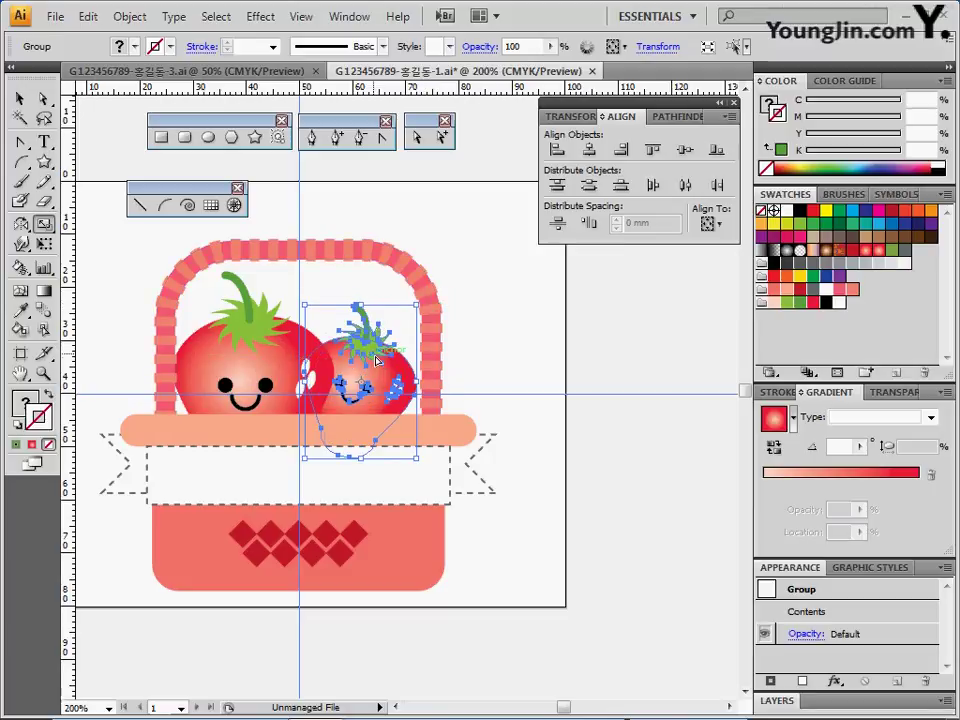
left_click(544, 379)
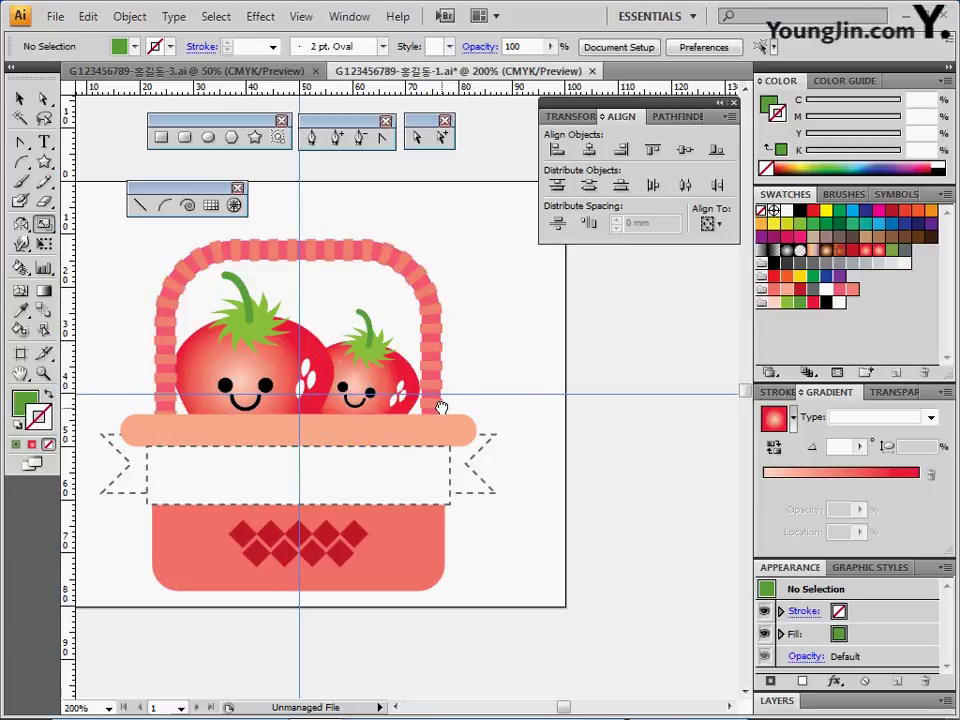
Shift the large strawberry slightly to the right within the basket and deselect it.
left_click_drag(441, 407, 460, 369)
left_click_drag(304, 353, 315, 350)
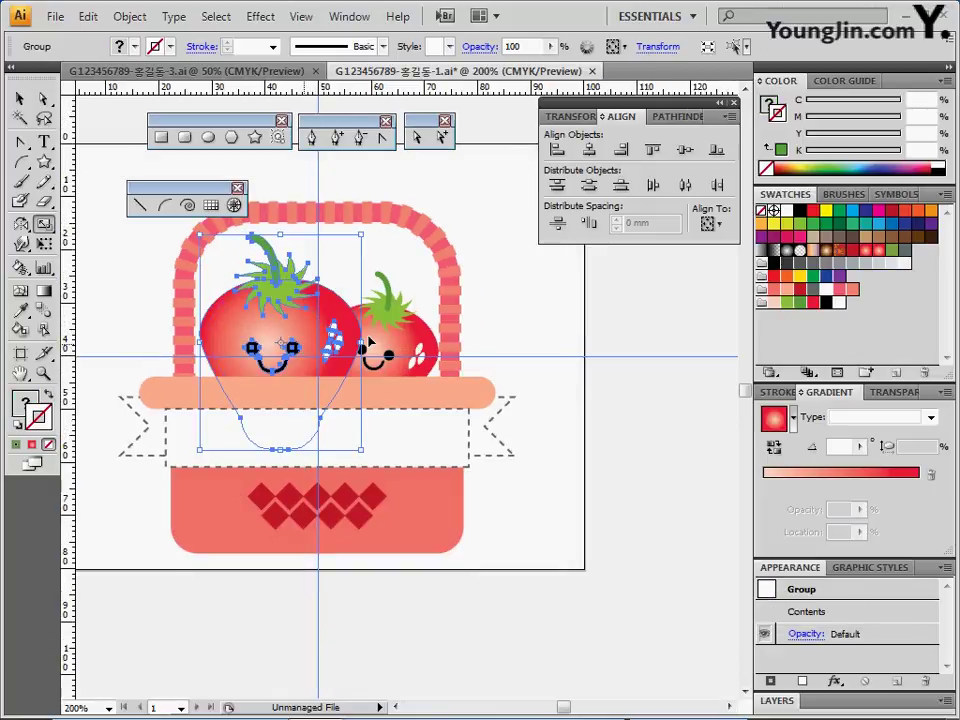
key("Left")
key("Left")
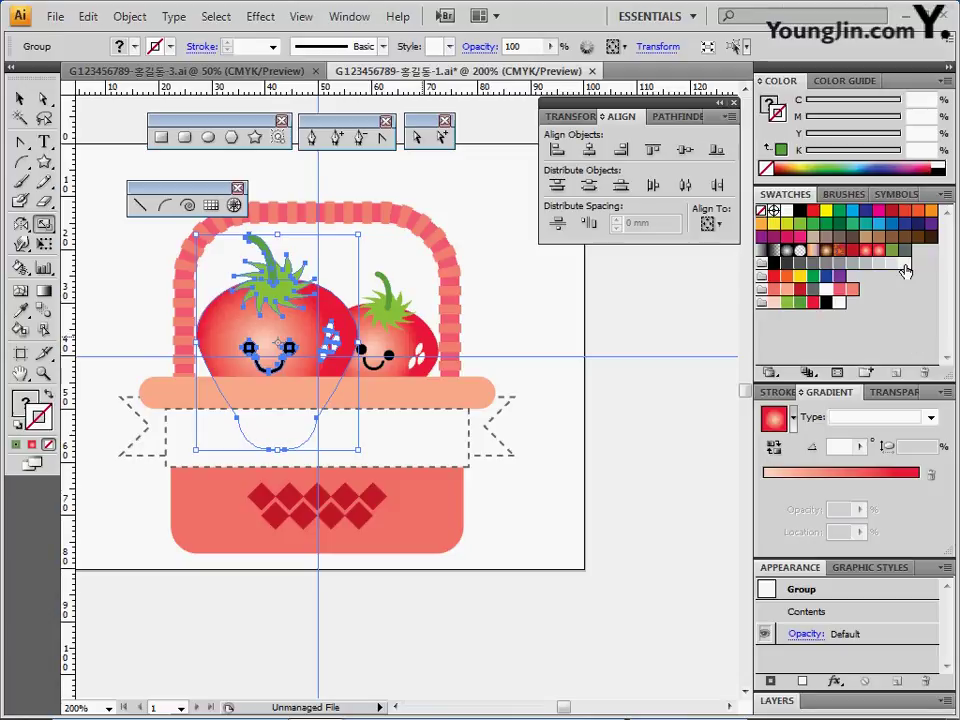
left_click(490, 372)
Create an ellipse 3 mm wide and 9 mm high to the left of the basket handle.
left_click_drag(454, 343, 459, 372)
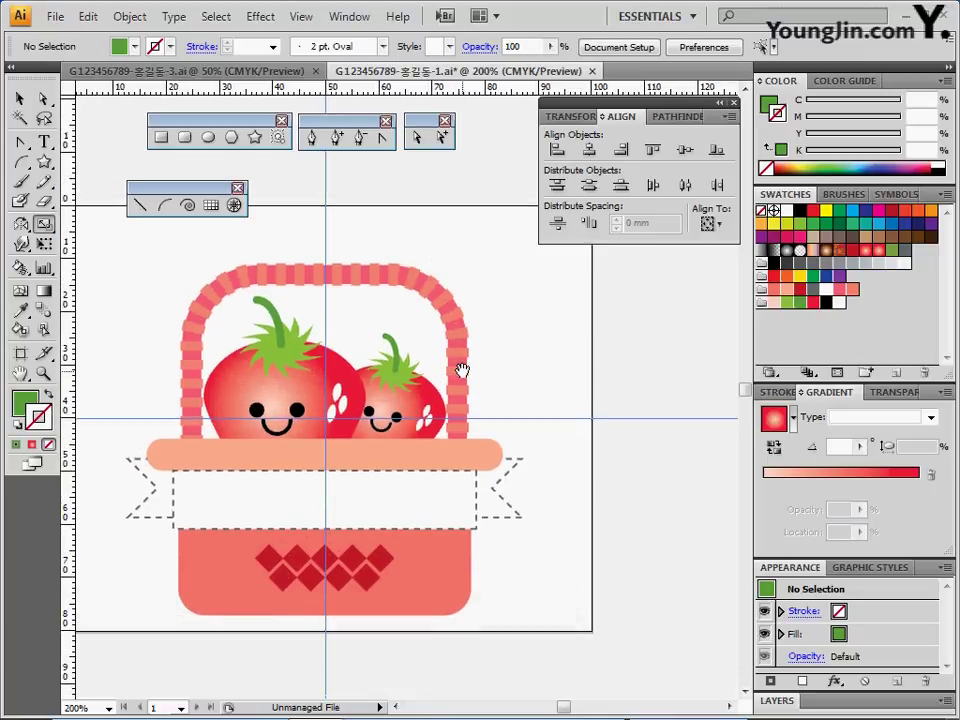
left_click_drag(439, 379, 491, 360)
left_click_drag(218, 188, 226, 167)
left_click(208, 137)
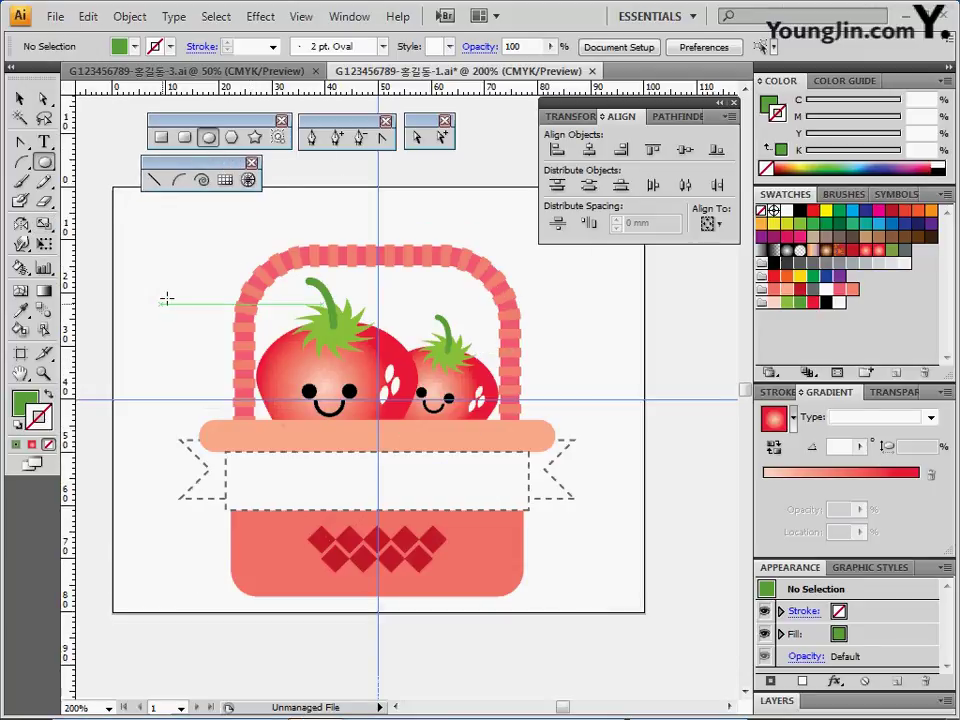
left_click(154, 270)
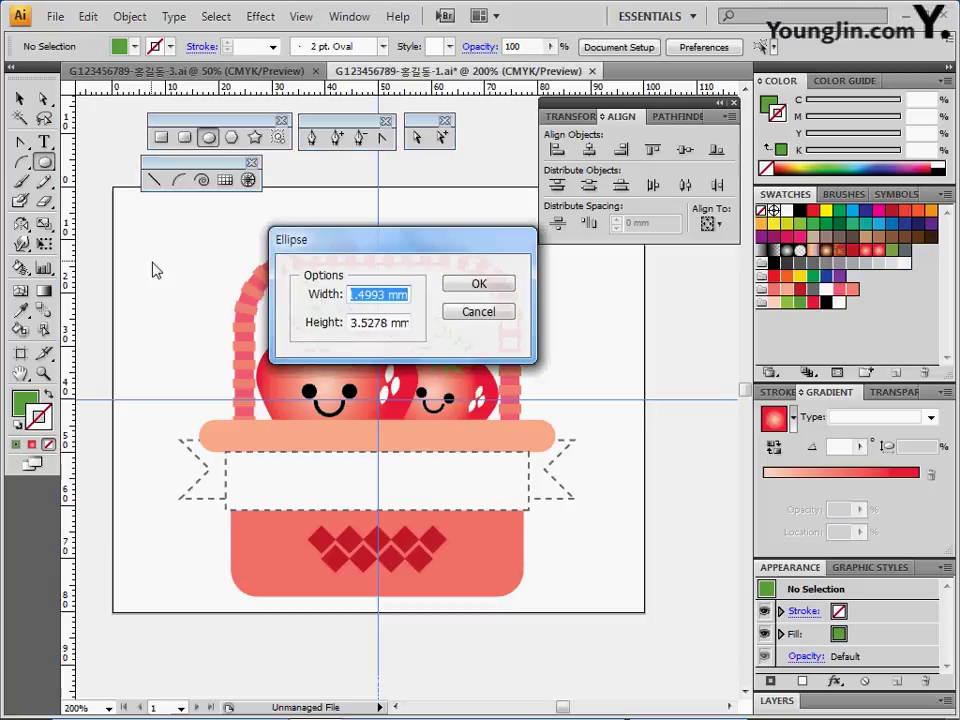
type("3")
key("Tab")
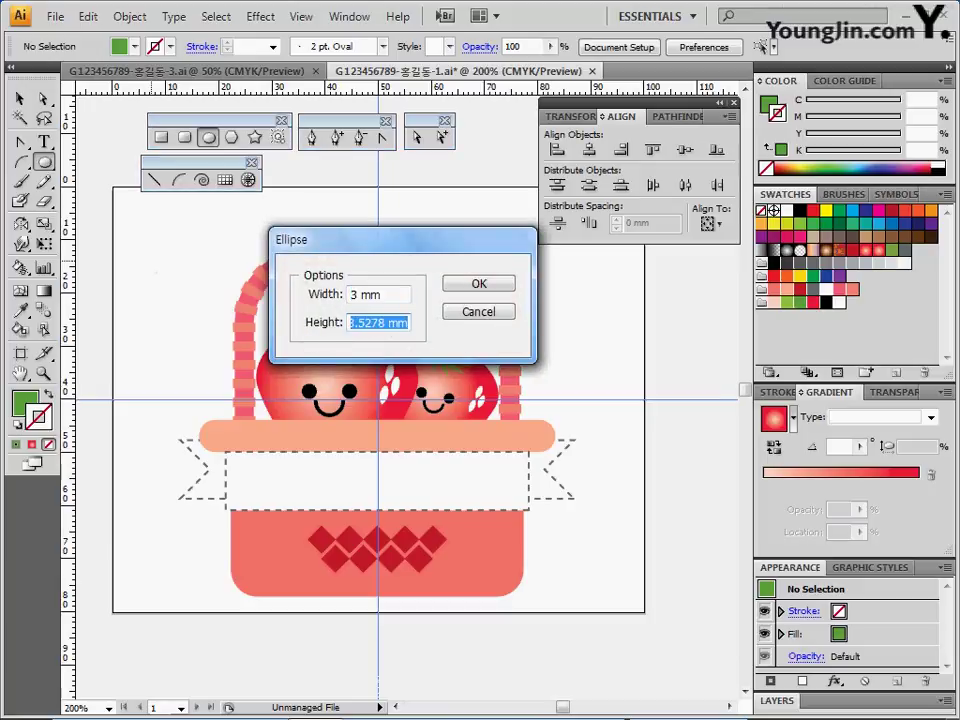
type("9")
key("Return")
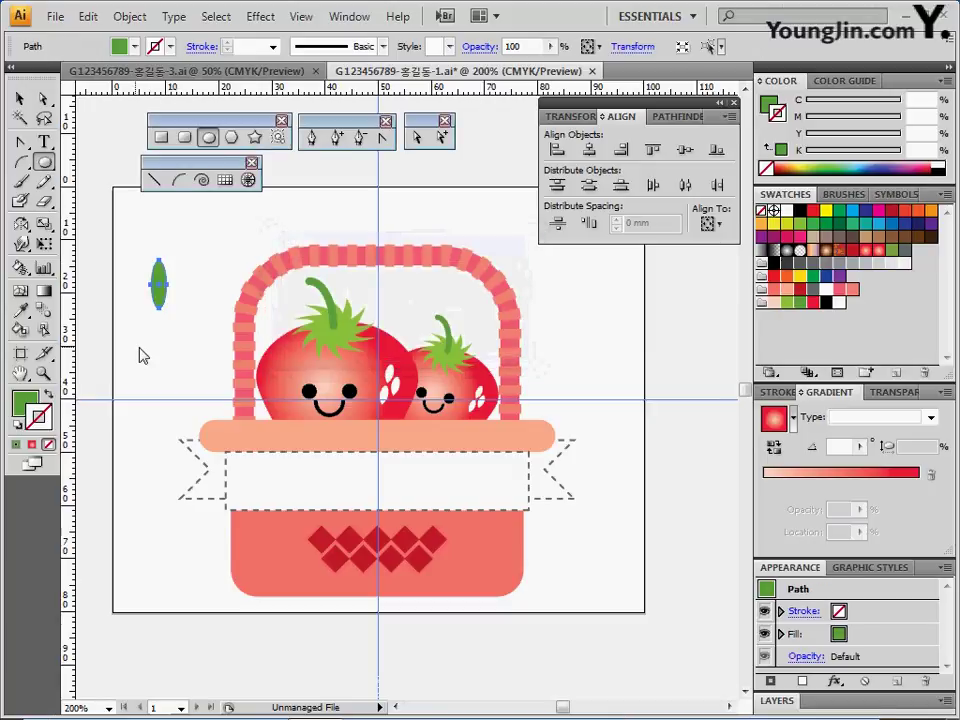
Fill the narrow ellipse with olive green (C60 M20 Y100 K0) and deselect it.
left_click(141, 356, "ctrl")
left_click(306, 351, "ctrl")
left_click_drag(391, 384, 199, 317)
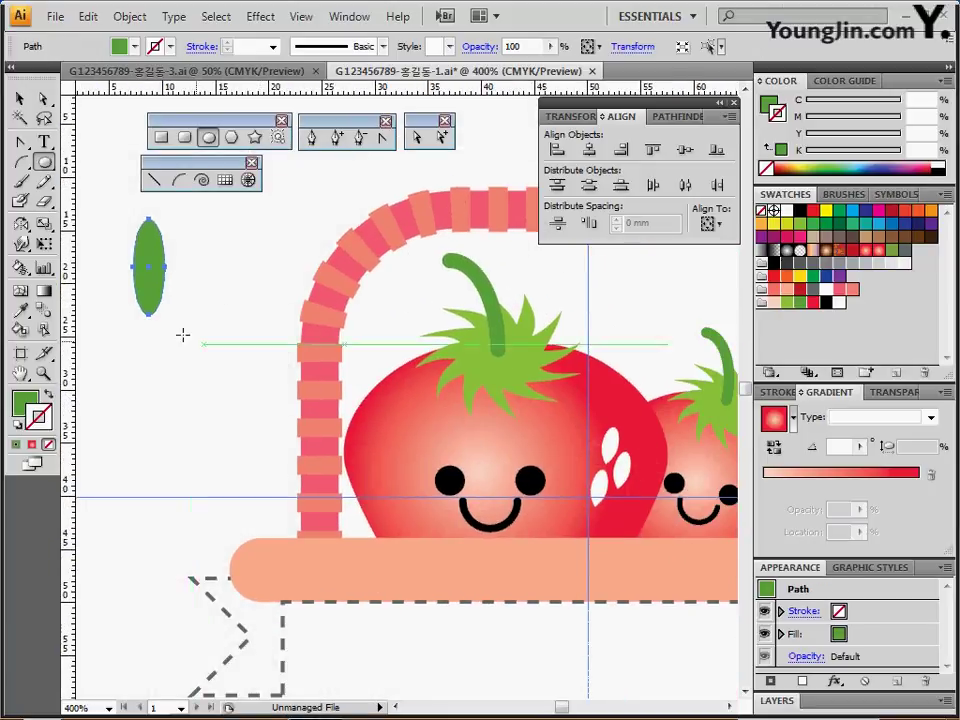
left_click(915, 100)
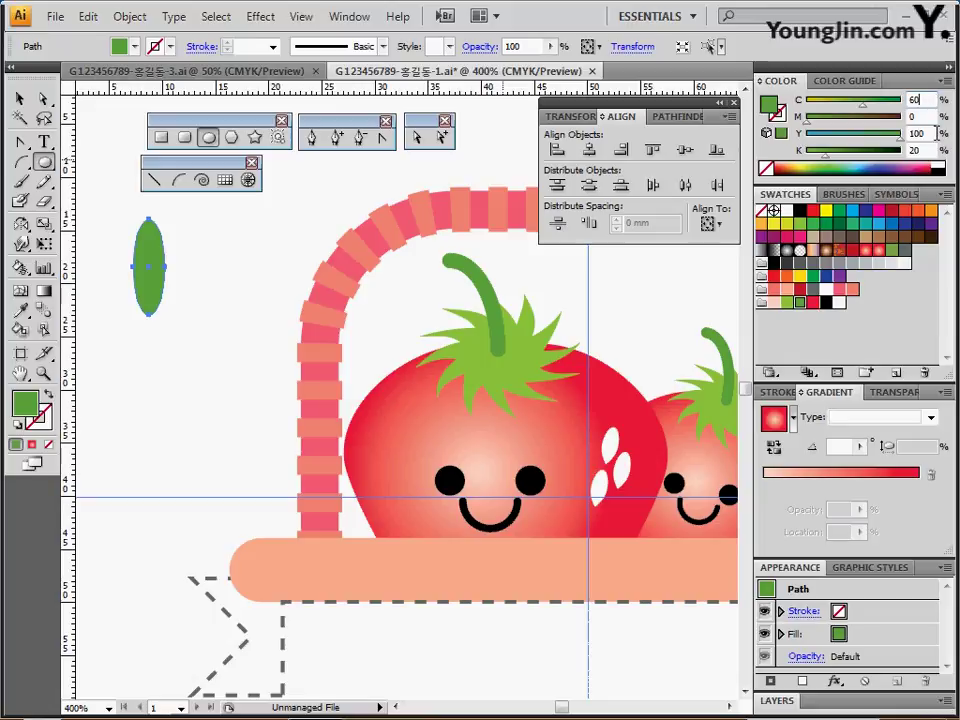
left_click(789, 303)
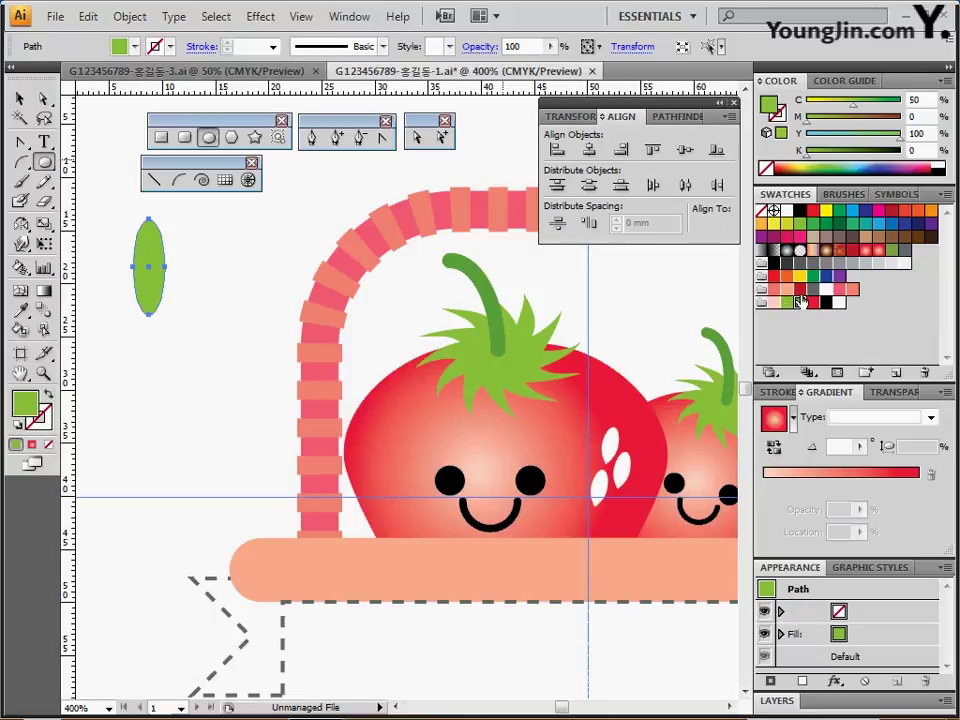
left_click(800, 301)
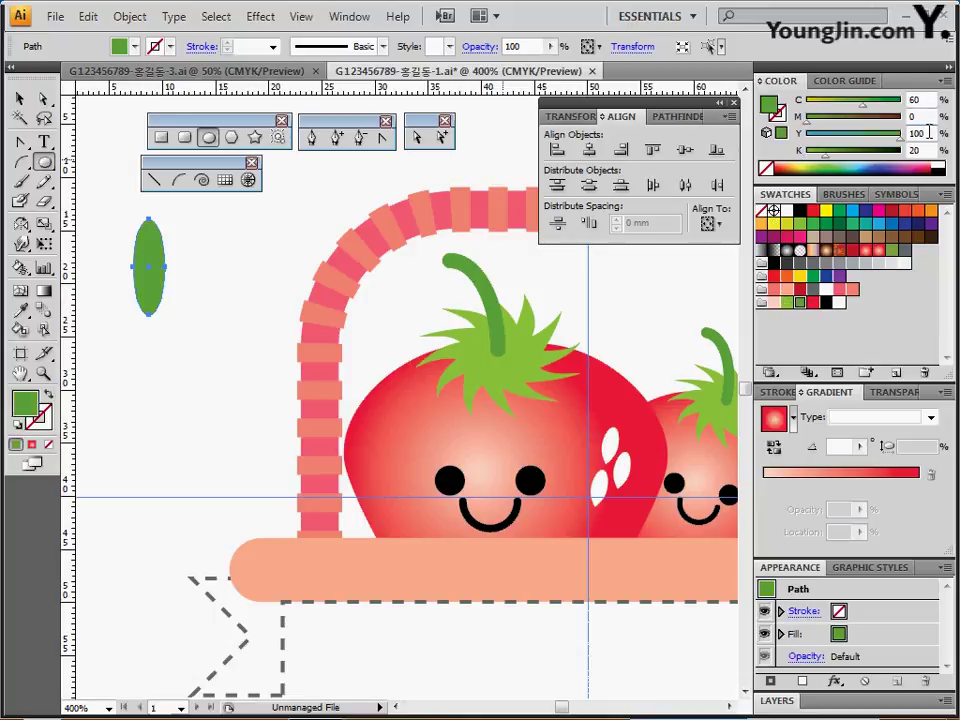
left_click(914, 116)
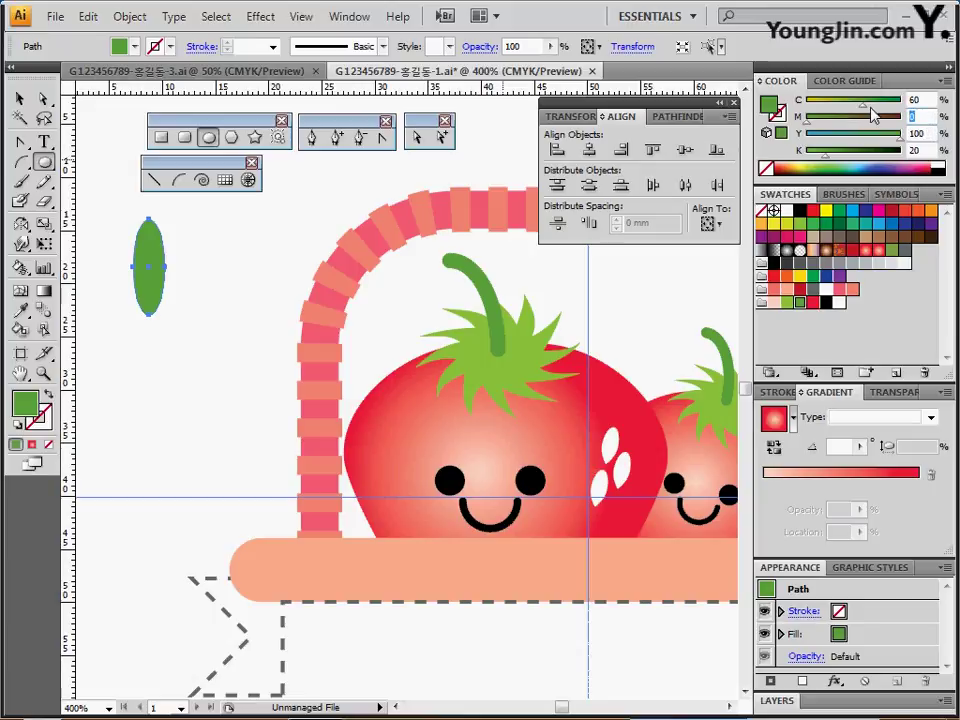
type("20")
key("Tab")
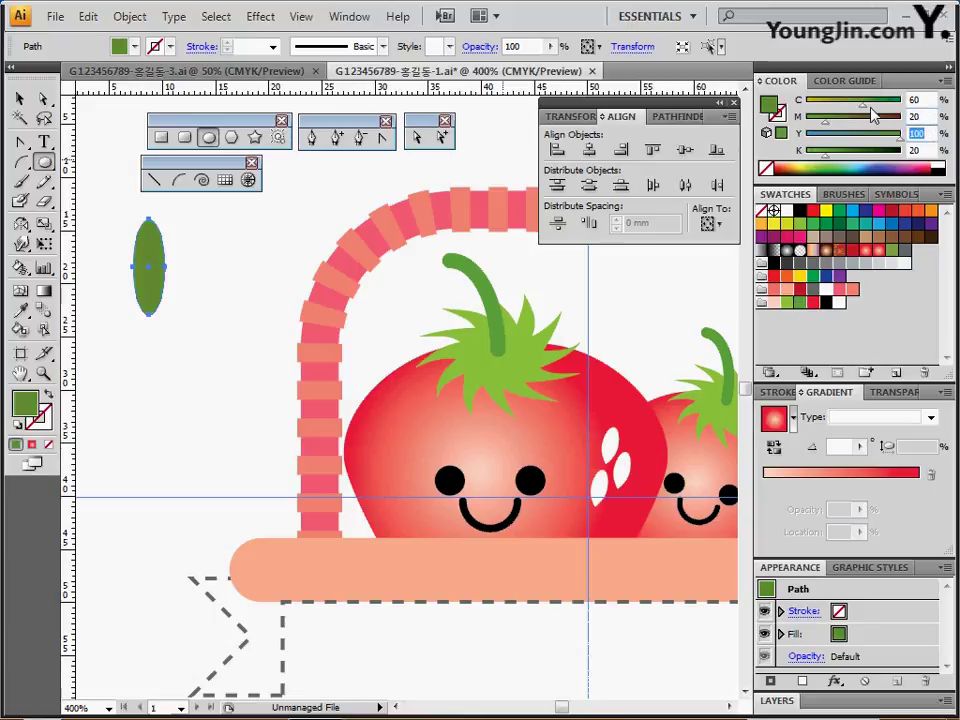
key("Tab")
type("0")
key("Return")
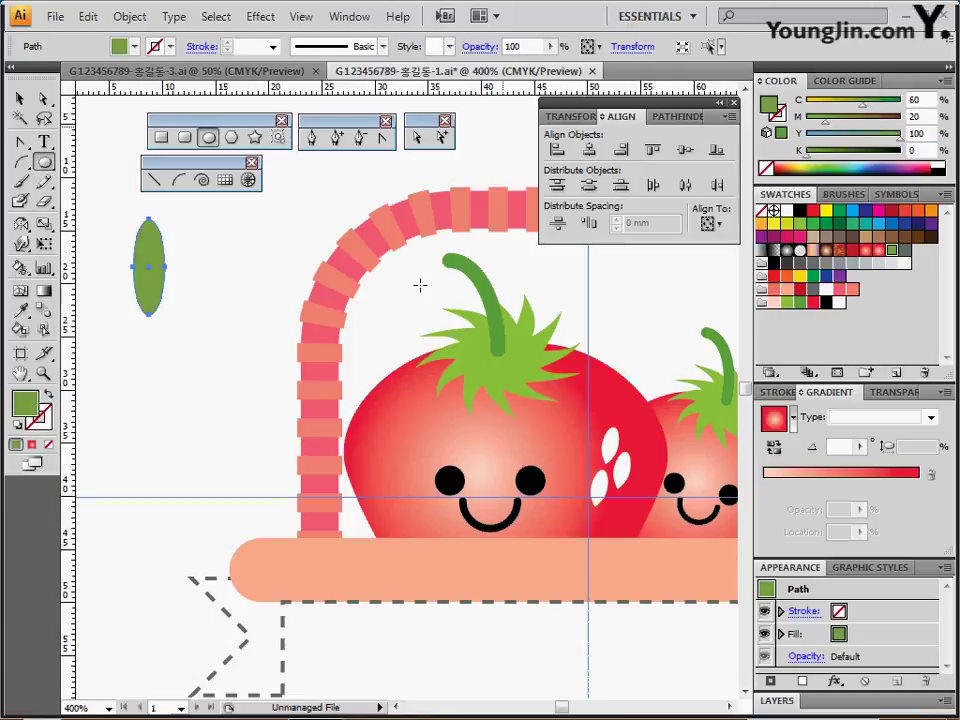
key("ctrl+shift+a")
Convert the top anchor of the olive green ellipse to a corner point so it forms a pointed leaf, and select the whole shape.
left_click_drag(210, 328, 241, 348)
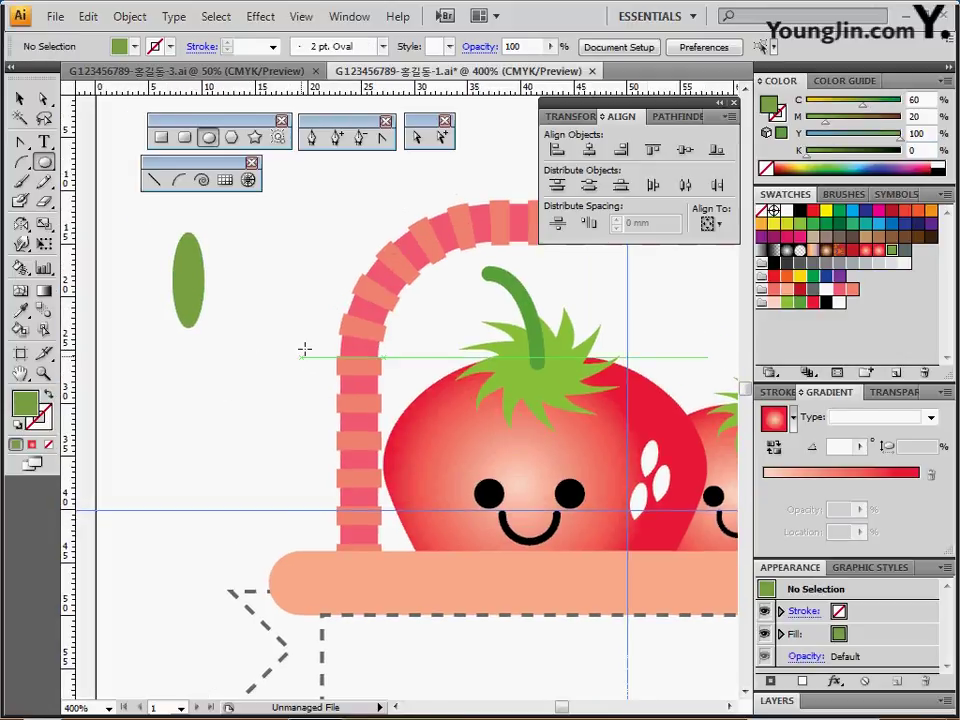
left_click(193, 313, "ctrl")
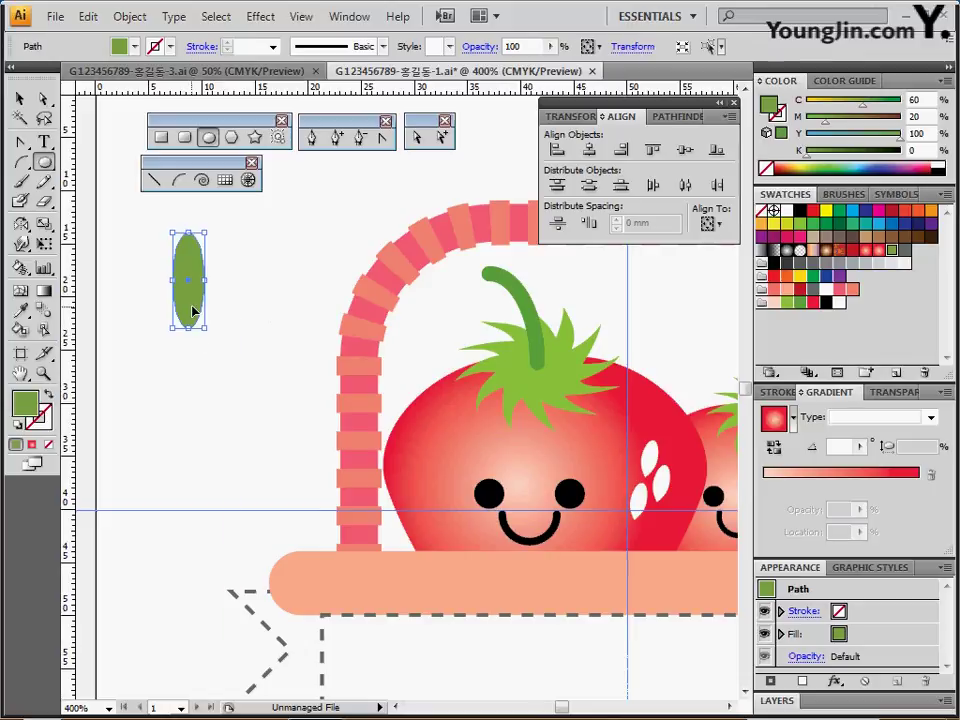
left_click(384, 139)
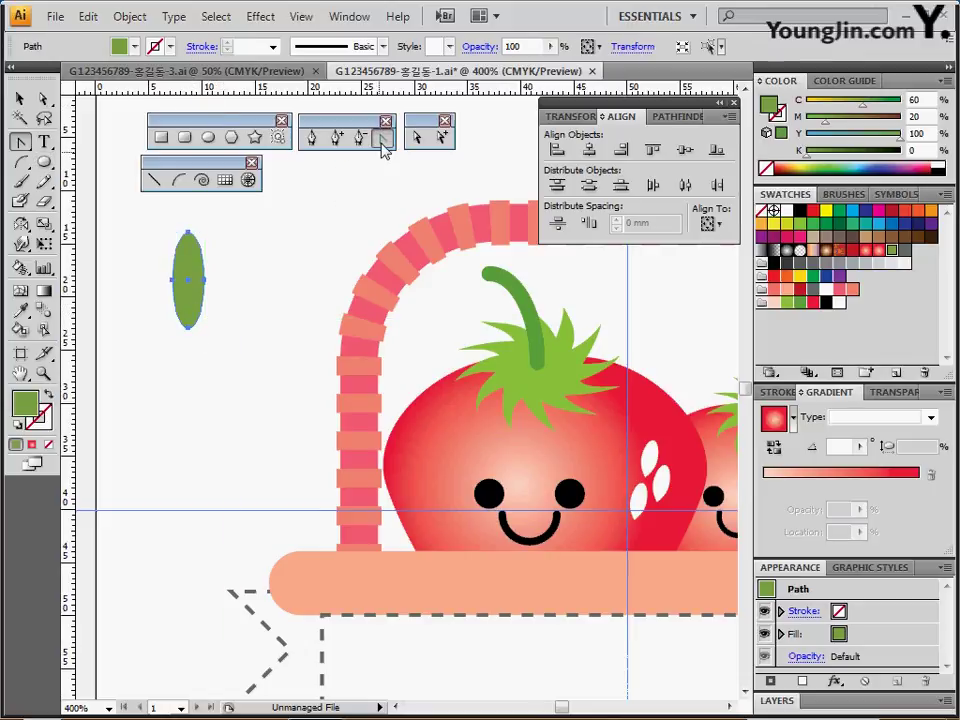
left_click(189, 234)
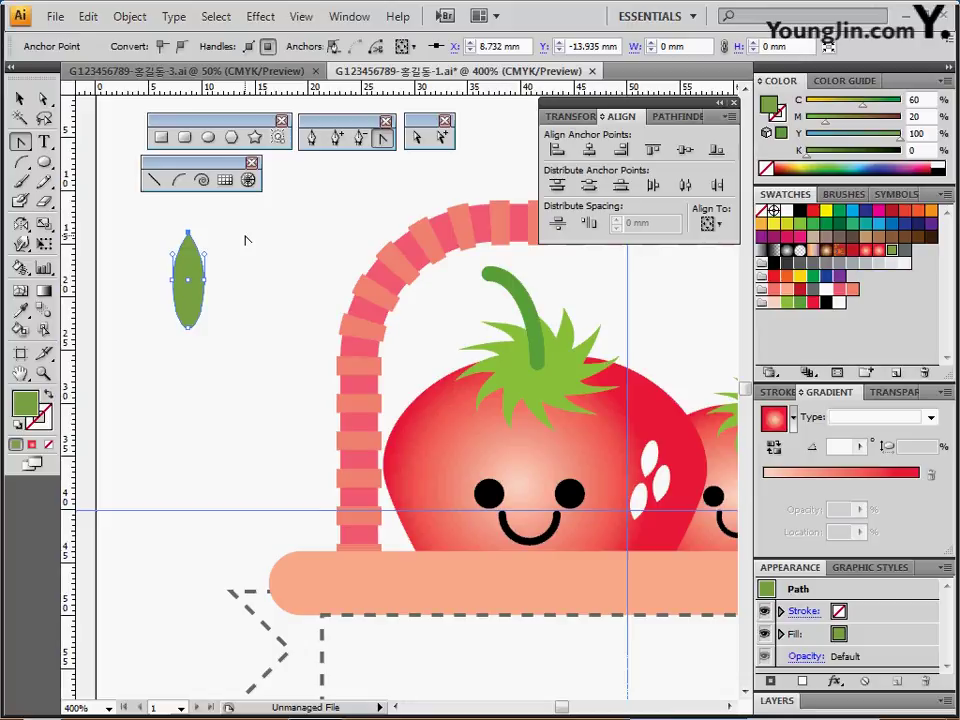
left_click(189, 312)
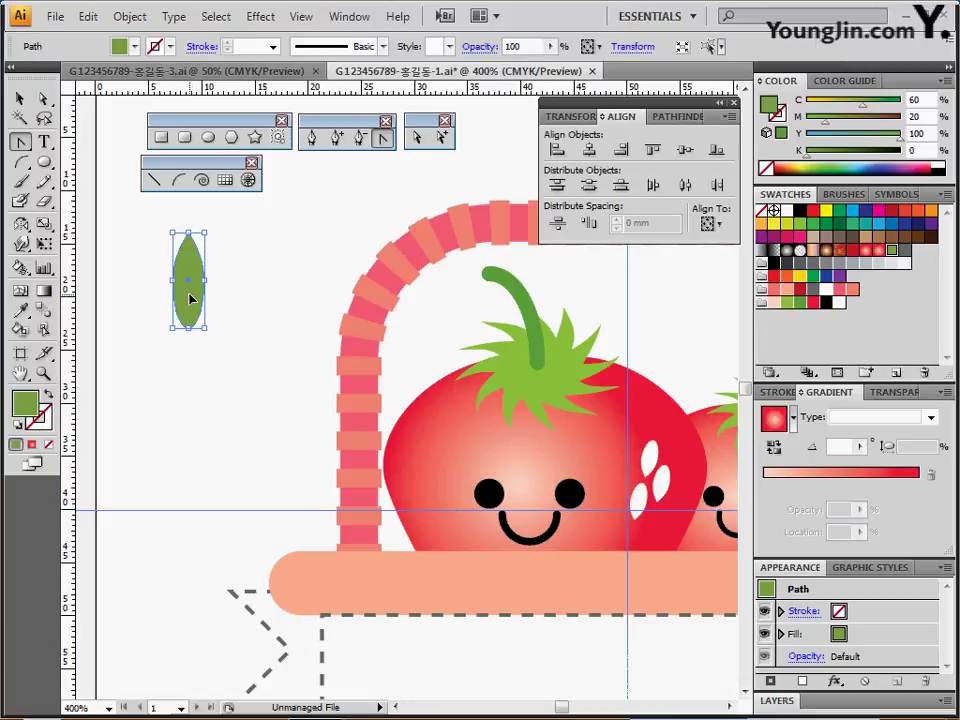
left_click_drag(210, 280, 251, 326)
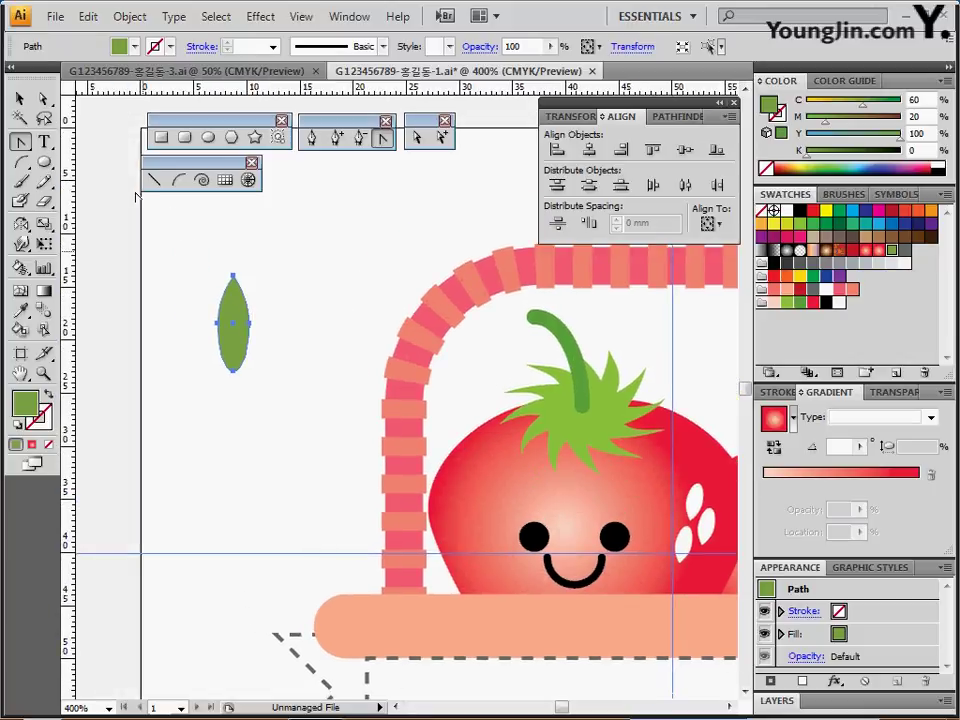
double_click(44, 224)
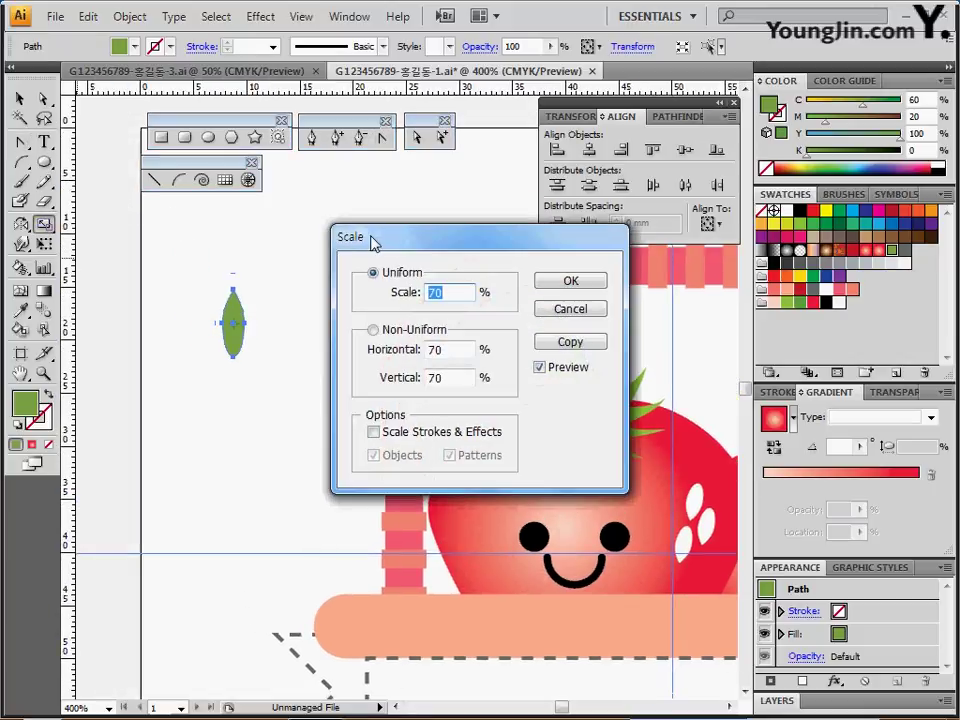
left_click_drag(373, 243, 372, 207)
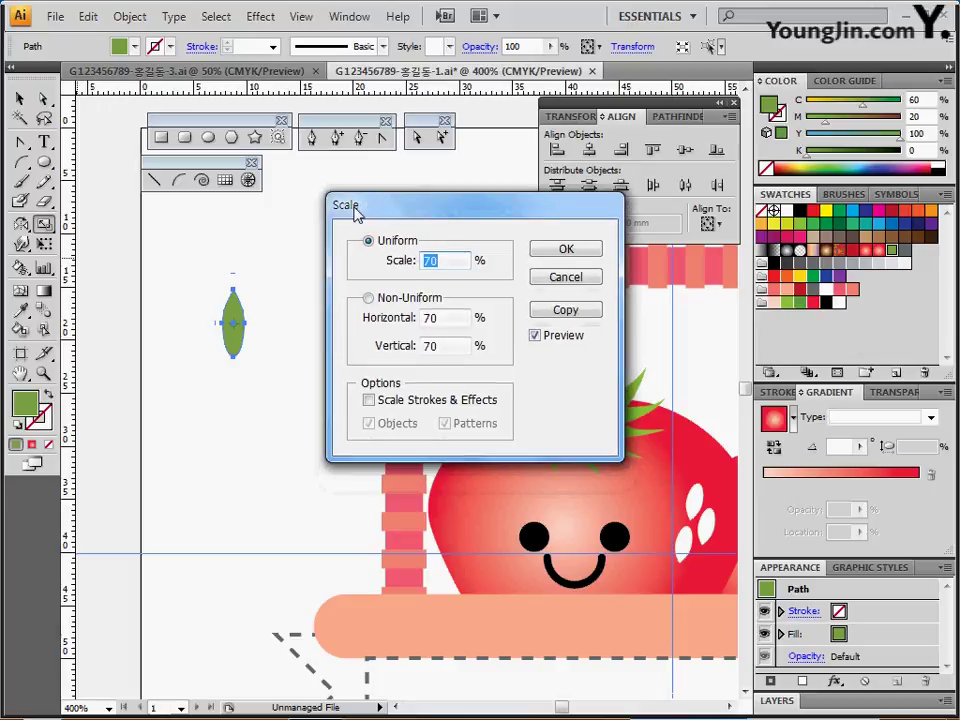
left_click(555, 279)
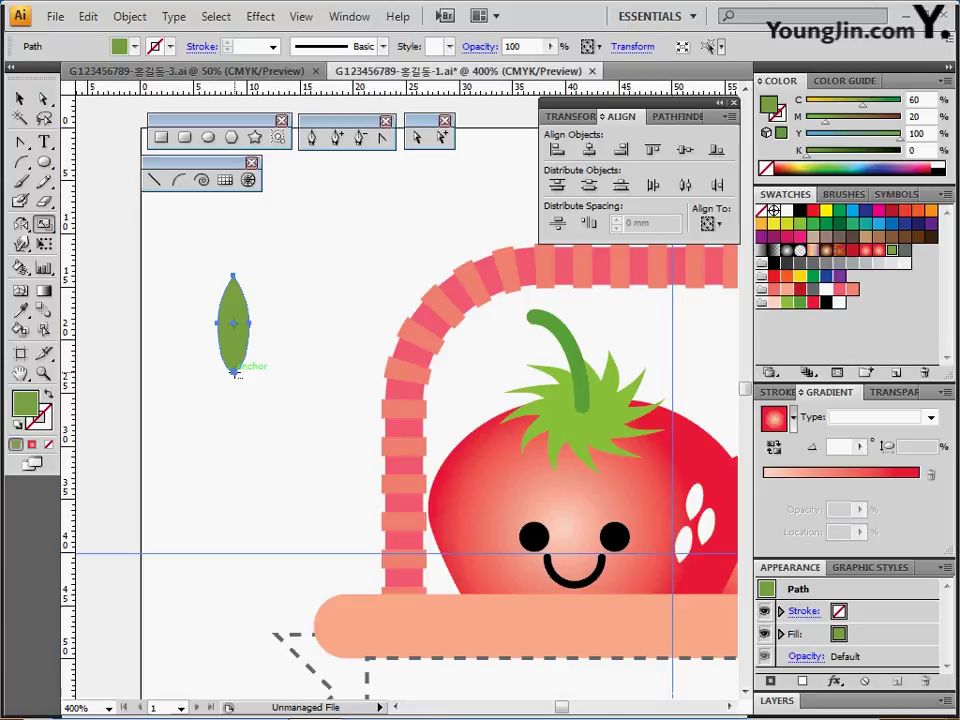
Make a non-uniformly scaled copy of the leaf from its bottom anchor, at 100% horizontal and 80% vertical.
left_click(234, 376, "alt")
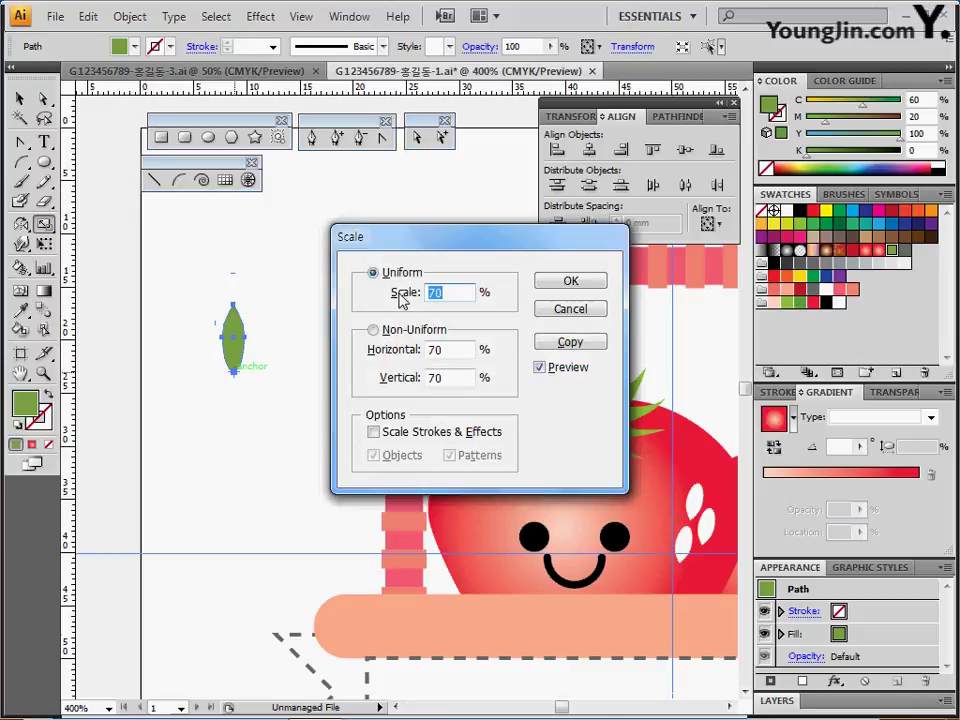
left_click_drag(423, 240, 461, 221)
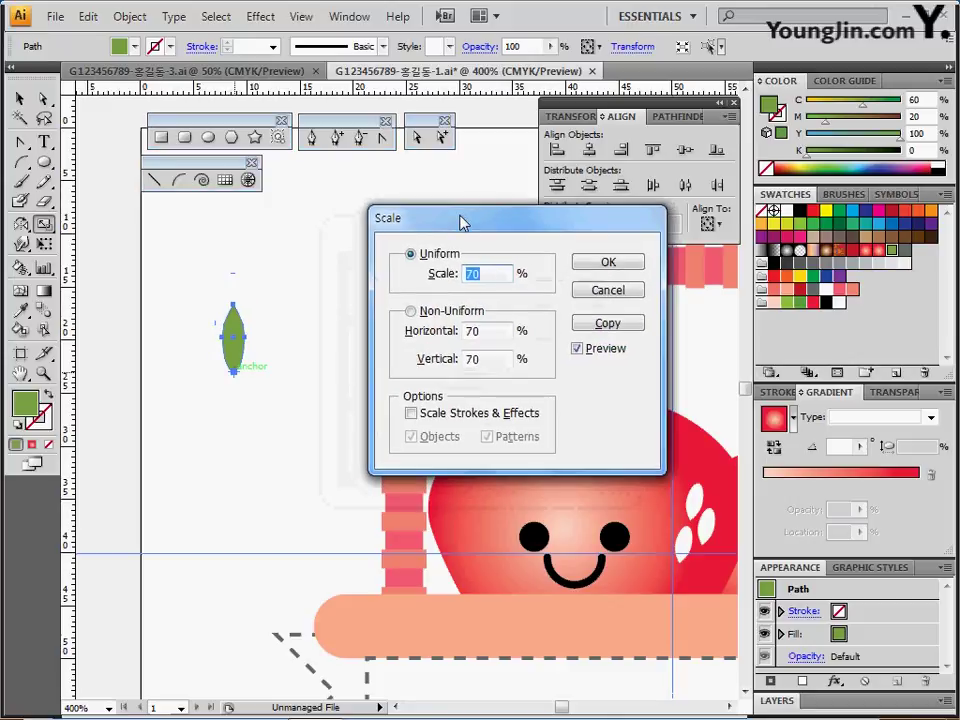
left_click(438, 320)
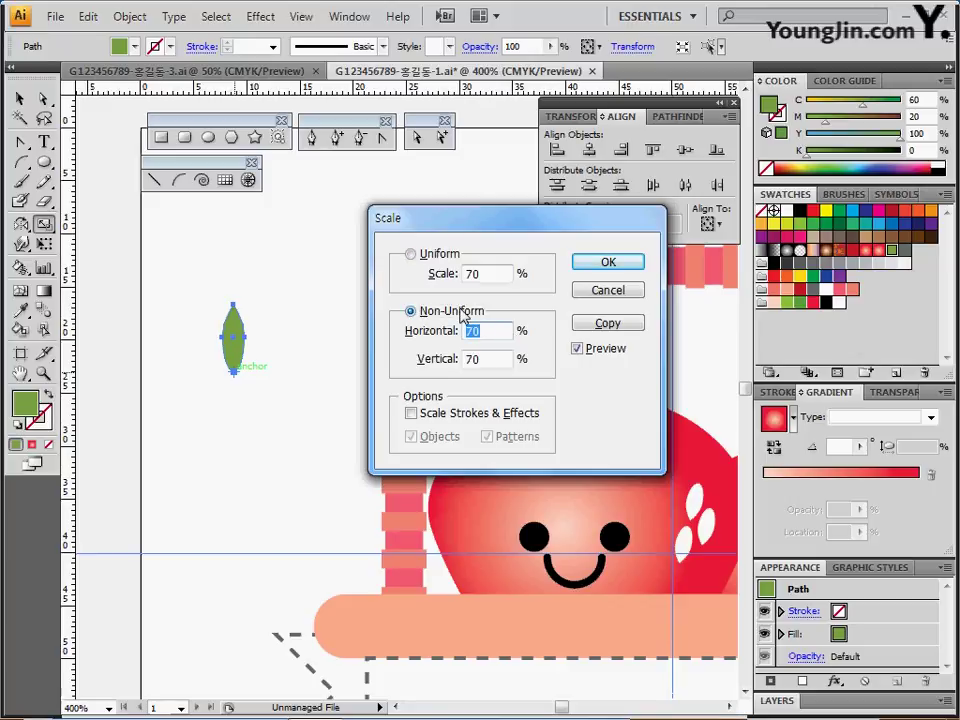
left_click(462, 312)
type("100")
key("Tab")
type("80")
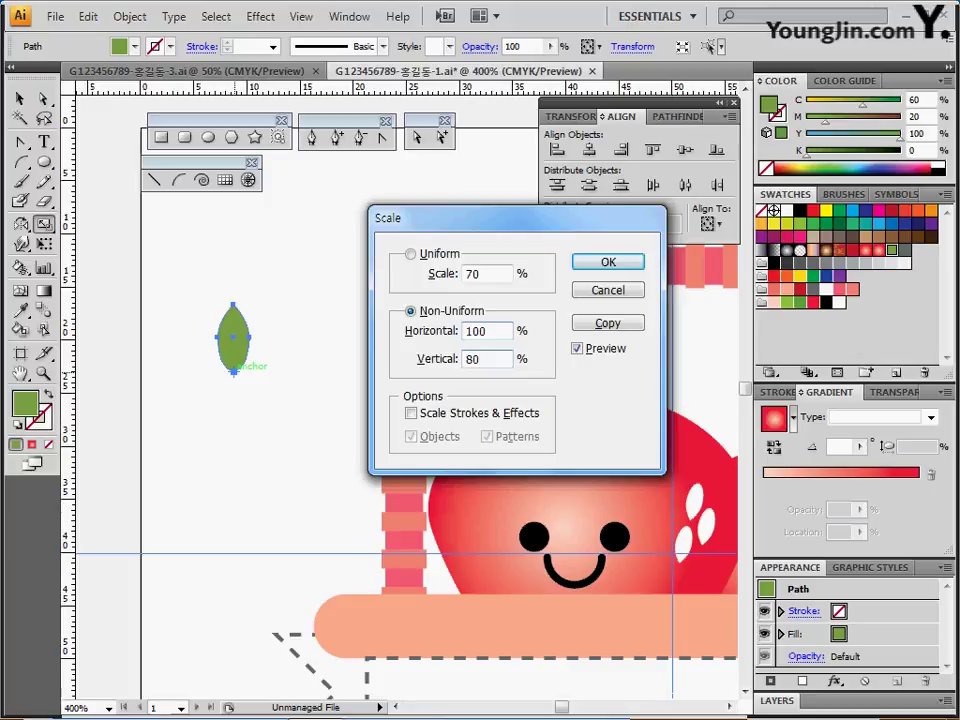
left_click(600, 326)
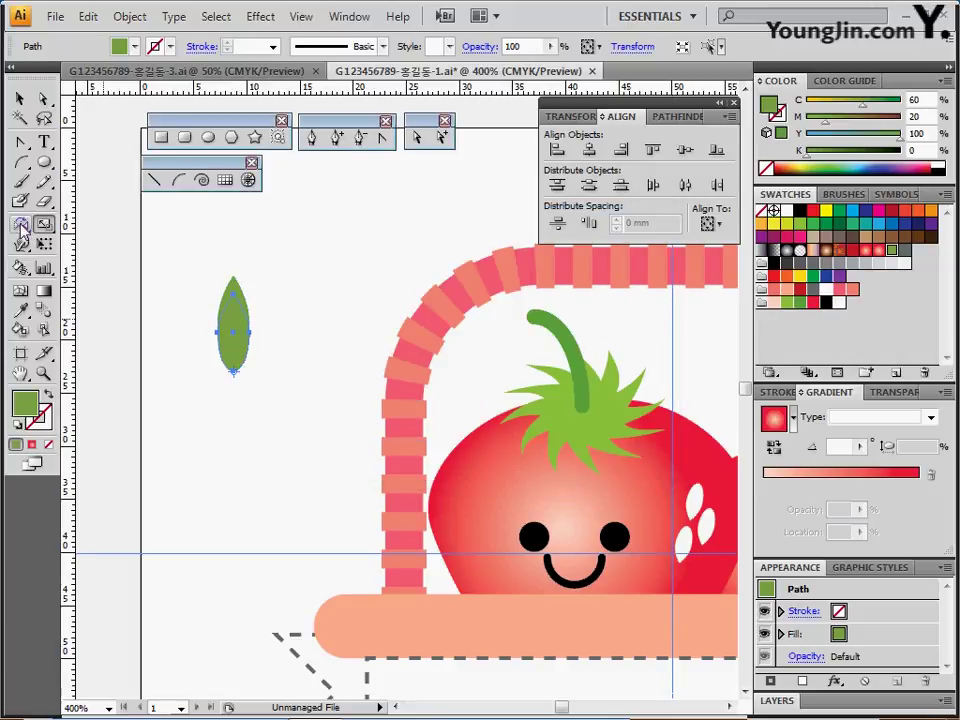
Rotate the shorter leaf copy 45° about its bottom anchor.
left_click(22, 226)
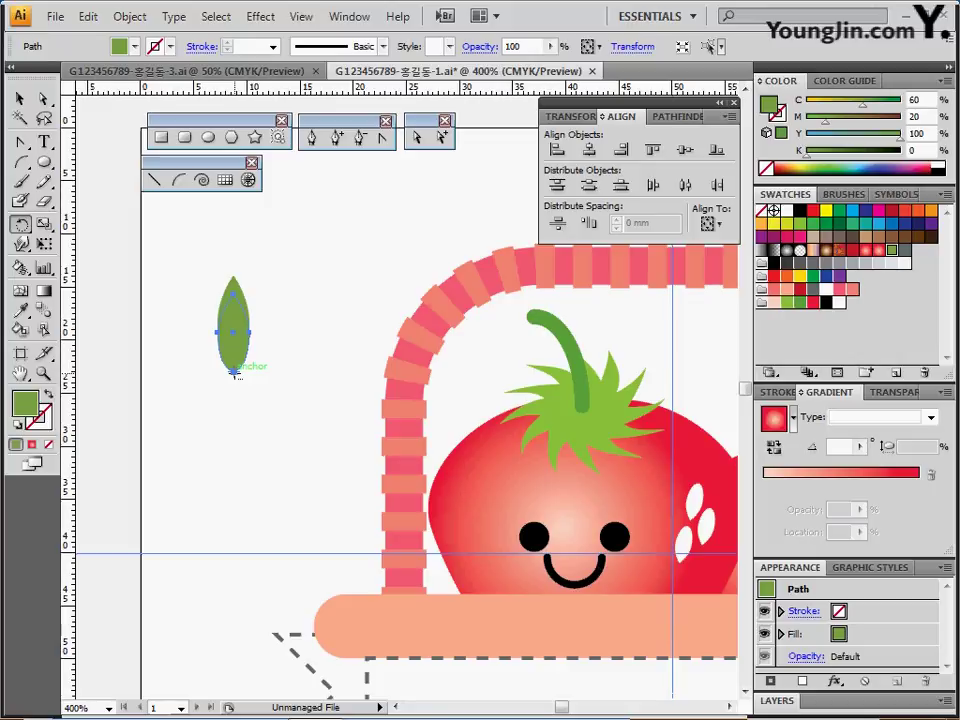
left_click(234, 372, "alt")
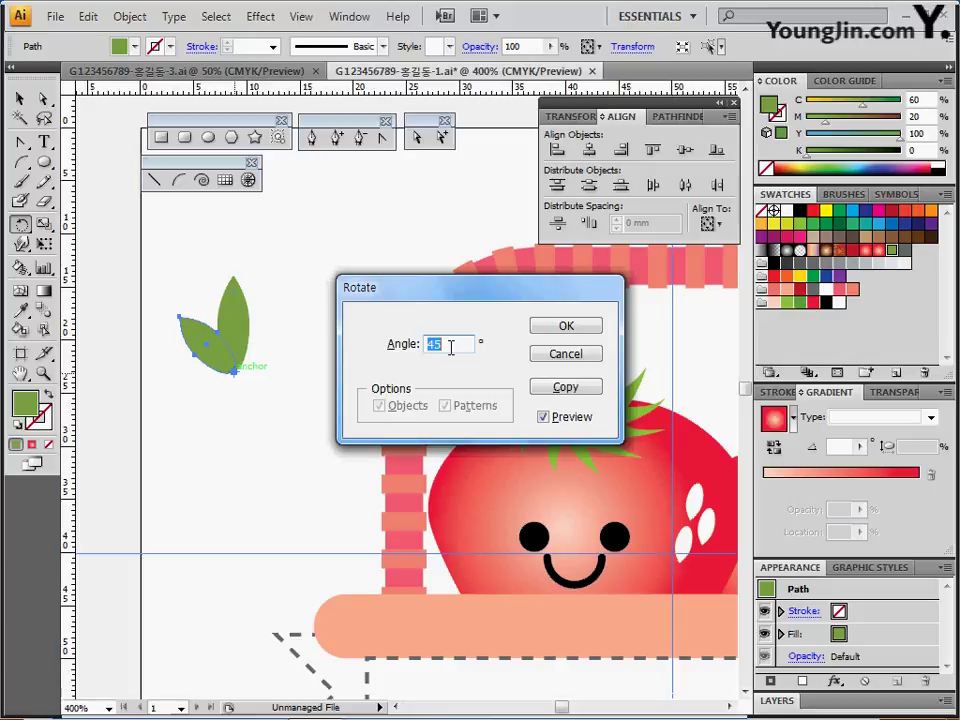
left_click(553, 328)
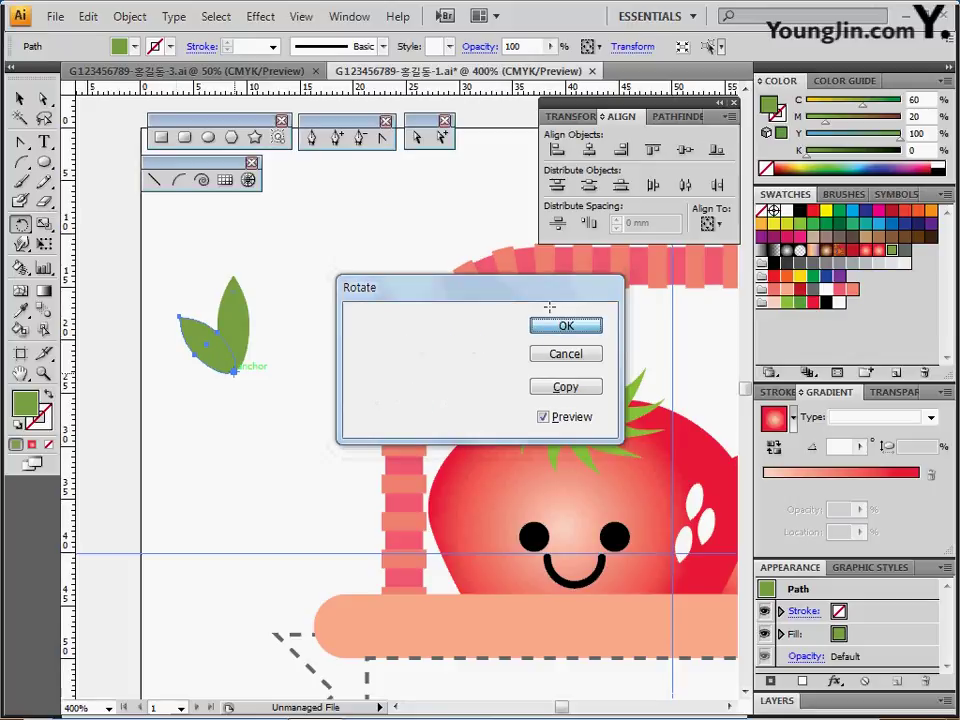
Reflect a copy of the tilted leaf to the opposite side of the upright leaf, sharing the same bottom anchor.
left_click_drag(21, 224, 84, 251)
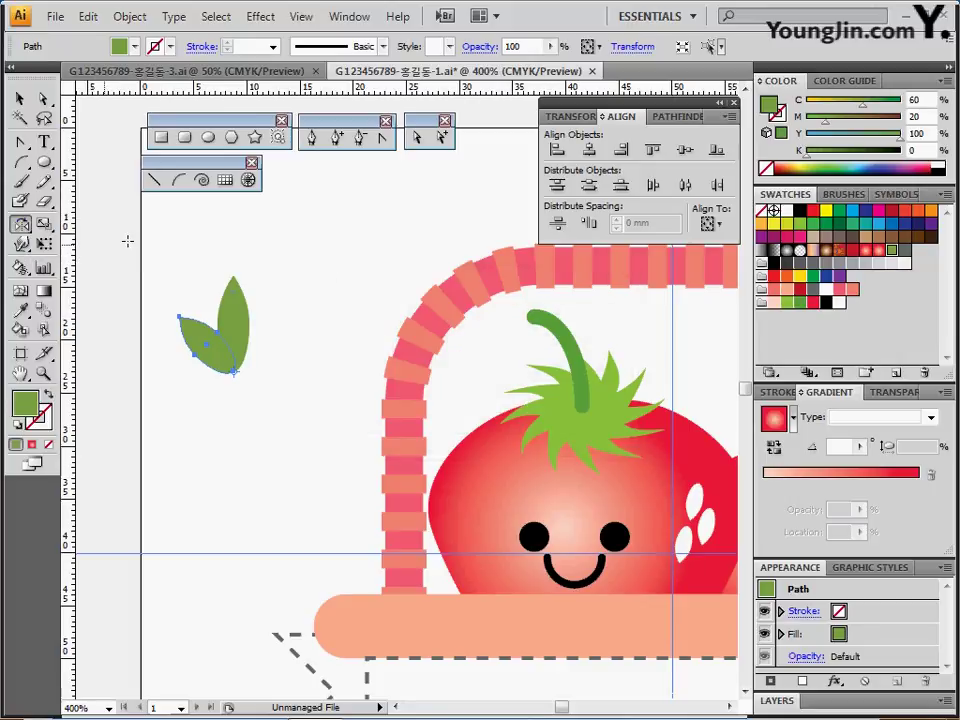
left_click_drag(21, 224, 85, 252)
left_click_drag(164, 312, 321, 326)
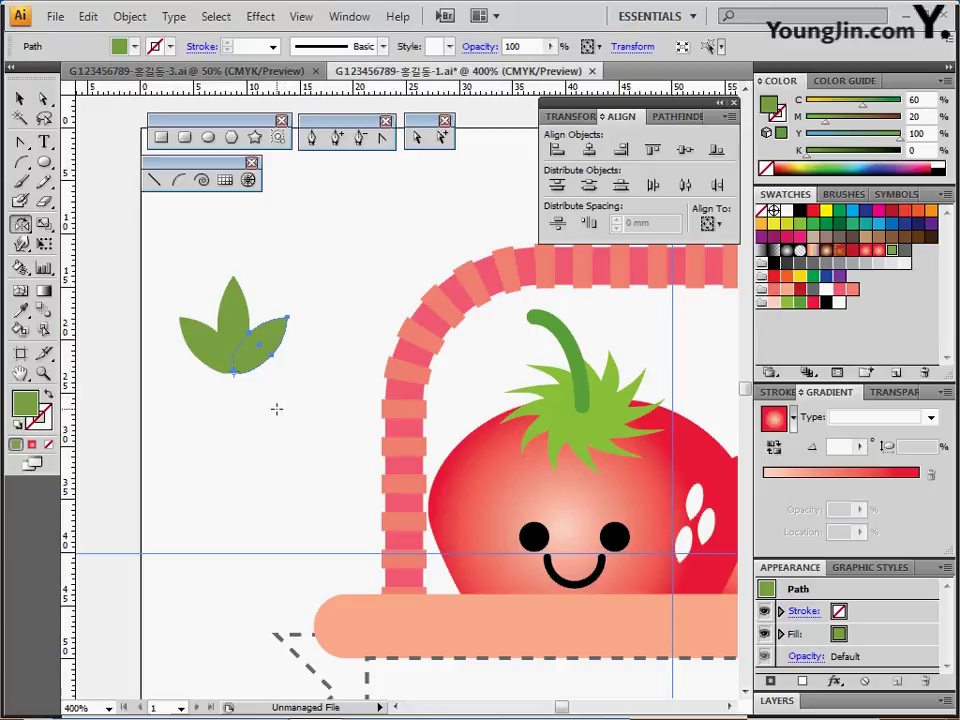
Select the three leaf shapes and unite them into one shape with Pathfinder.
left_click_drag(283, 412, 172, 317)
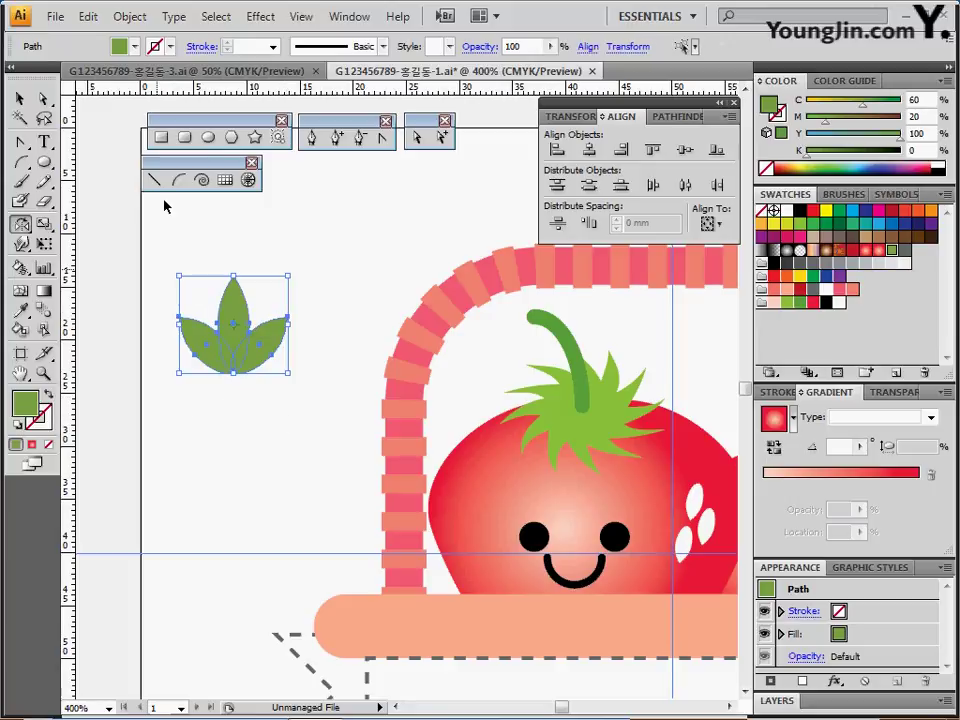
left_click(665, 118)
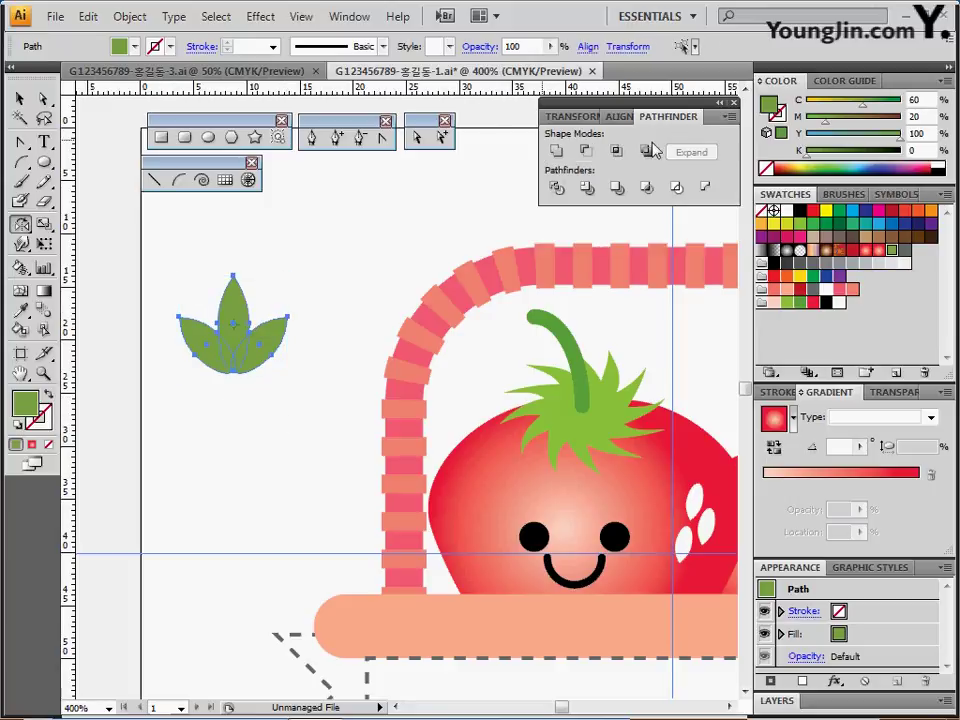
left_click(556, 155)
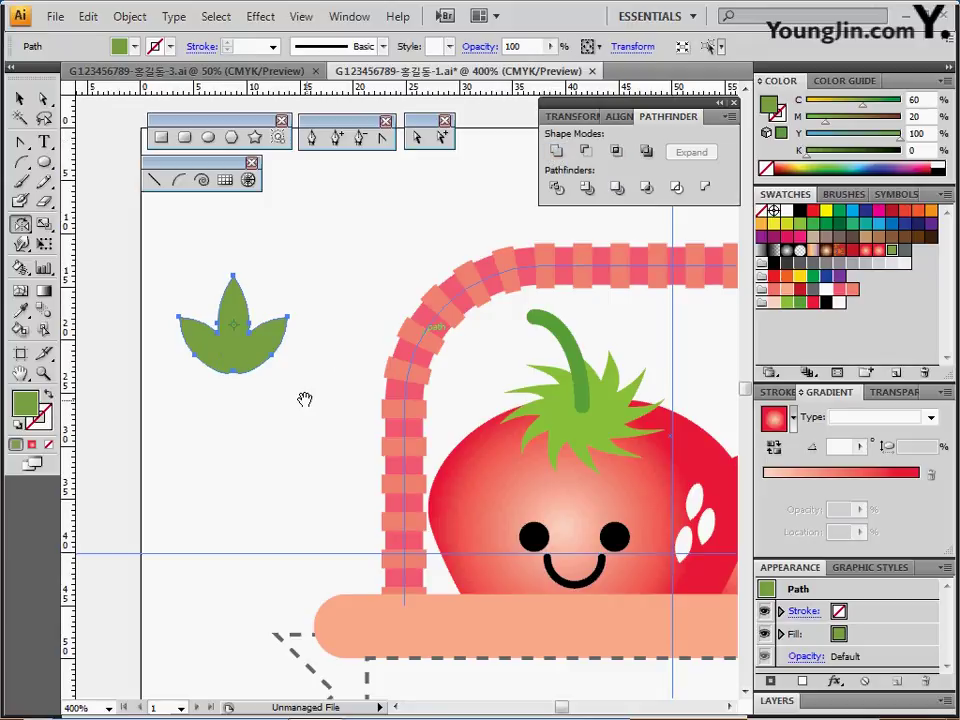
Draw a short curved arc as a stem below the leaf, with no fill and a 1 pt olive green stroke (C60 M20 Y100 K0).
left_click_drag(304, 399, 294, 339)
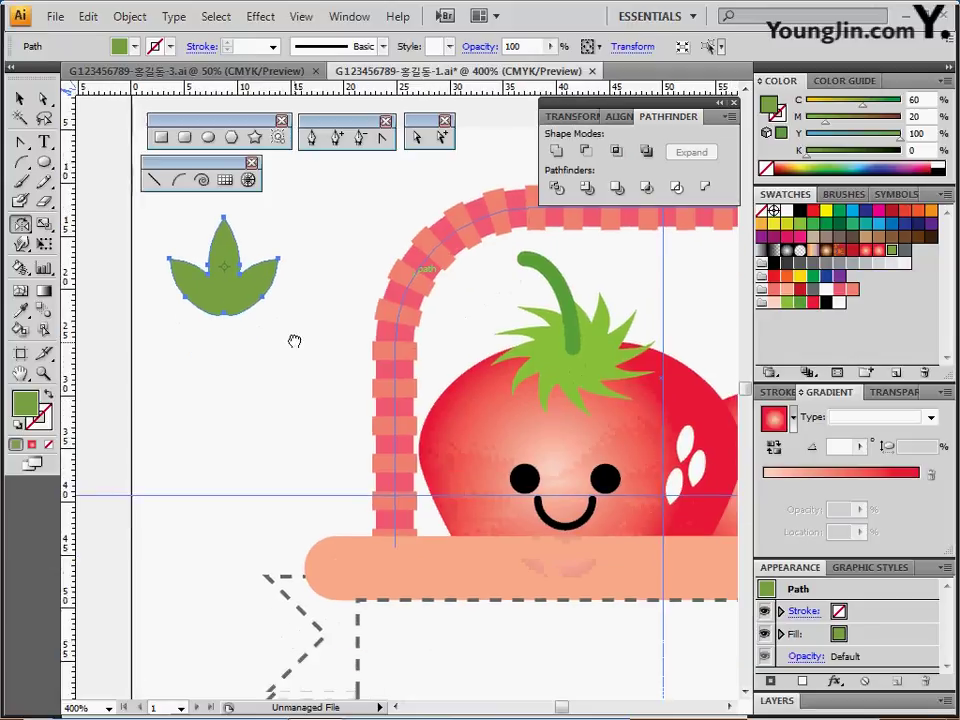
left_click(178, 188)
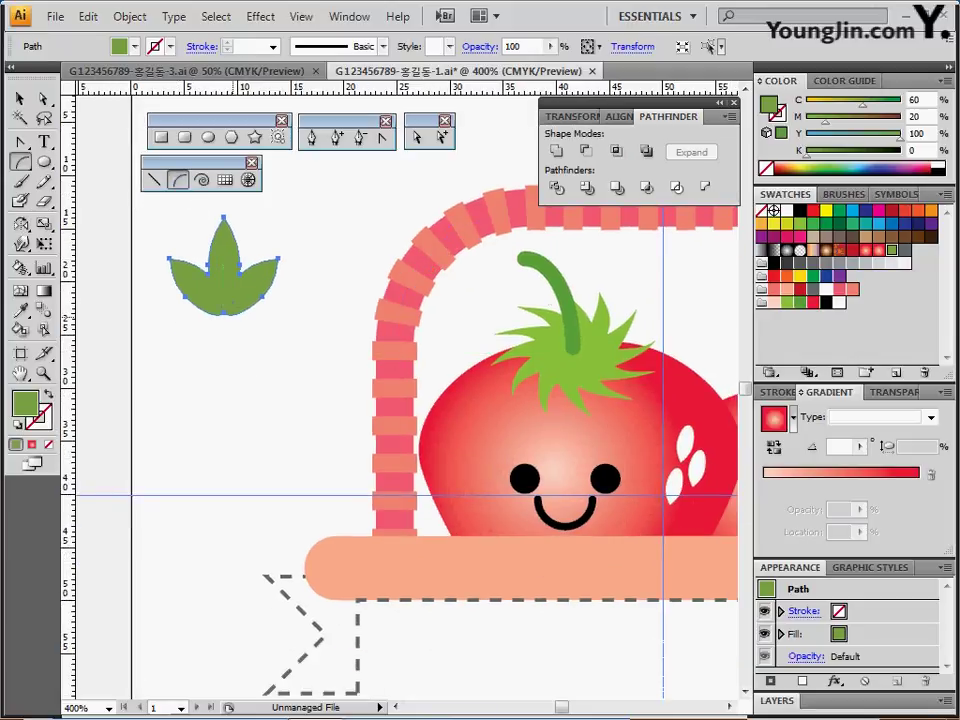
mouse_move(223, 306)
left_mouse_down()
mouse_move(206, 360)
mouse_move(205, 341)
left_mouse_up()
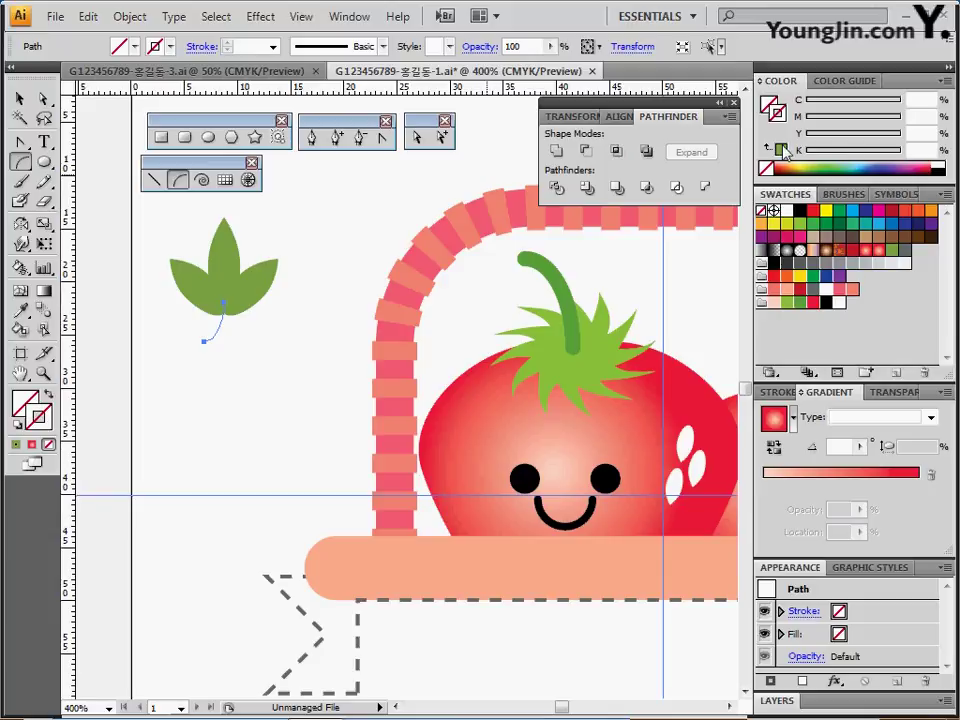
key("comma")
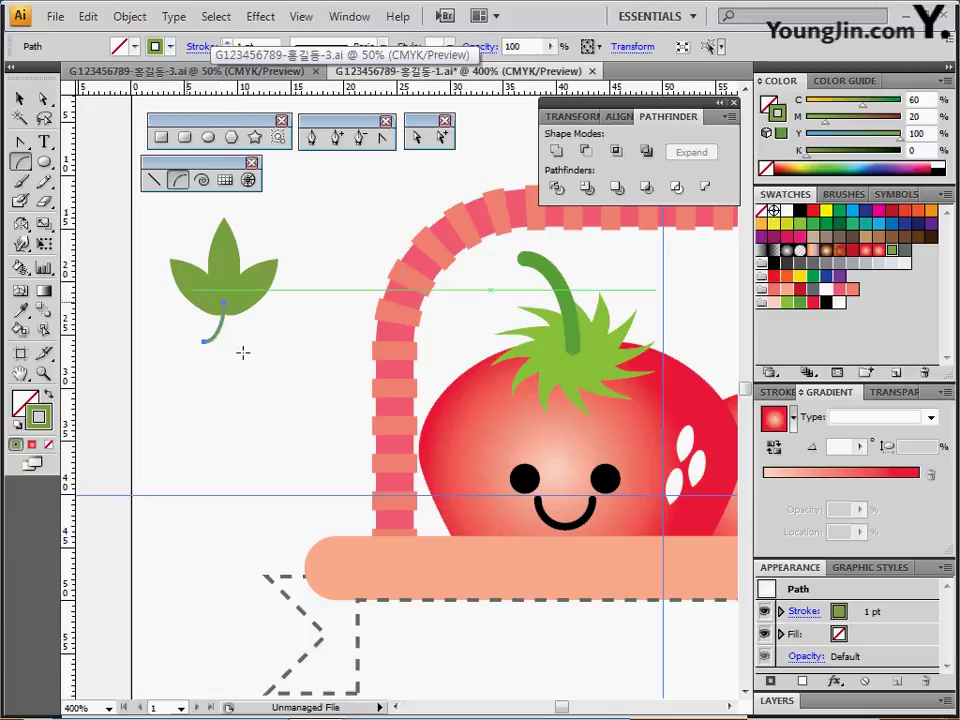
Select the united leaf together with its stem and group them.
left_click(204, 268, "ctrl")
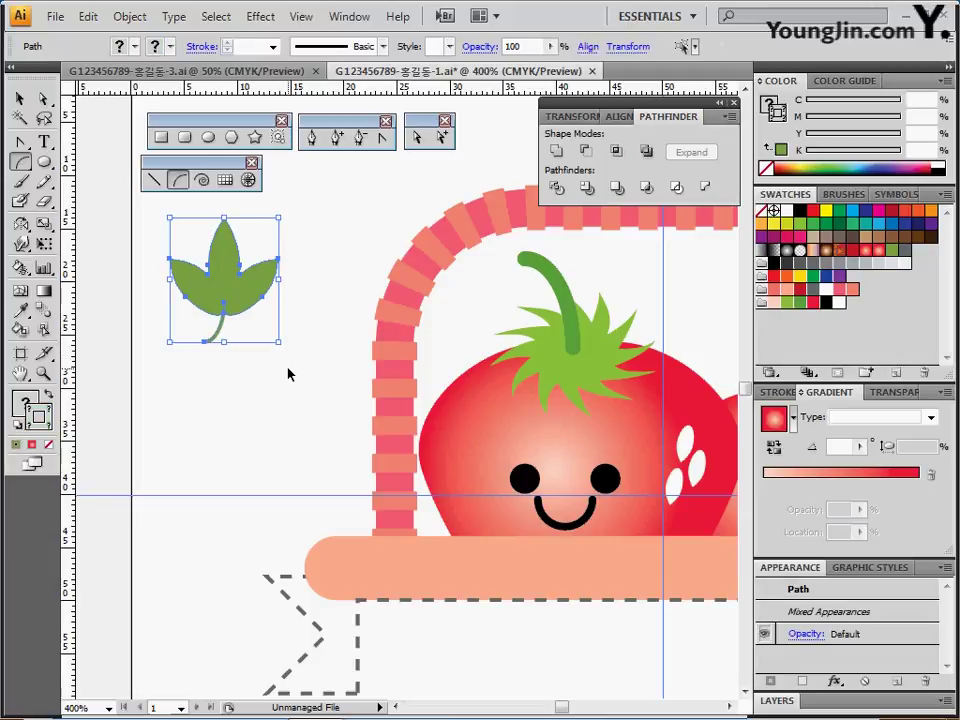
left_click_drag(289, 373, 138, 196)
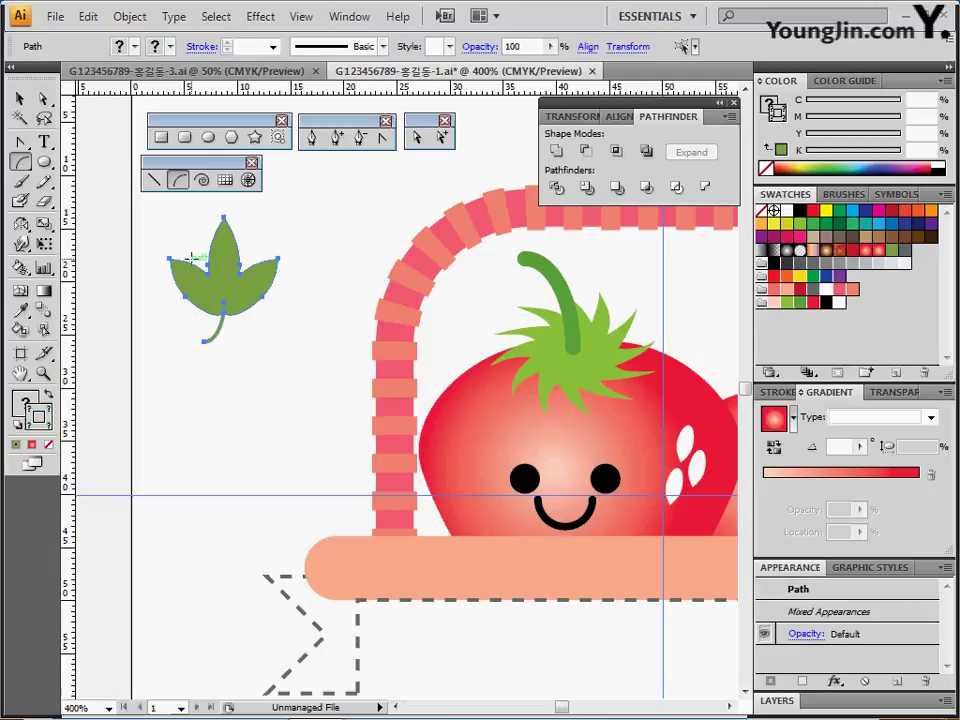
left_click(222, 280, "ctrl")
key("ctrl+g")
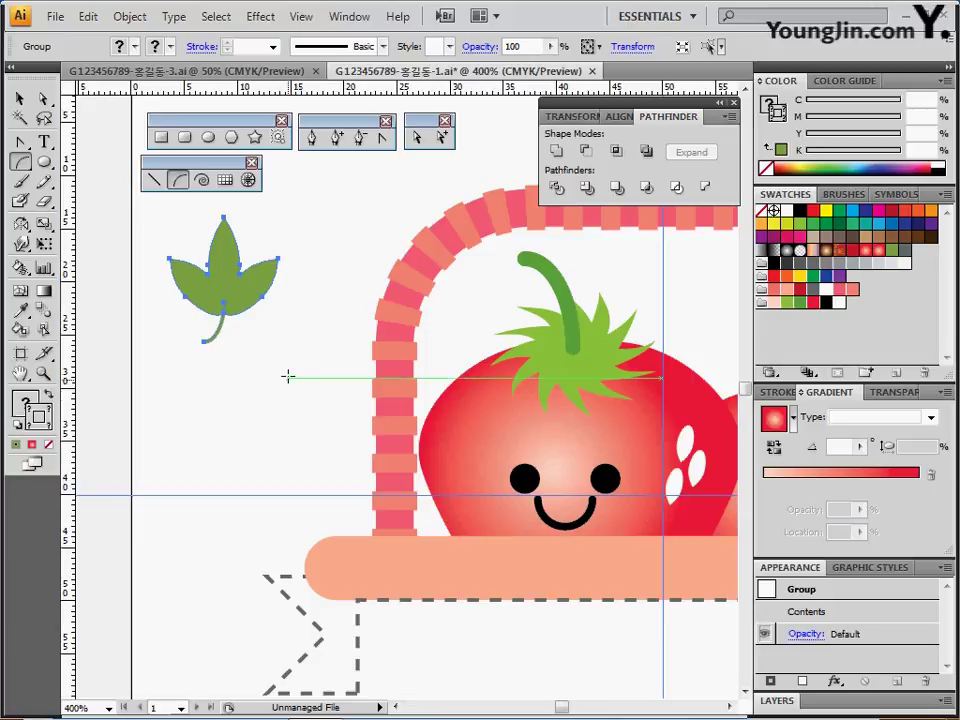
Draw an open curved vine path about 37 mm tall, bowing outward beside the basket handle, starting on the basket rim.
left_click_drag(274, 366, 245, 425)
left_click(287, 409, "alt")
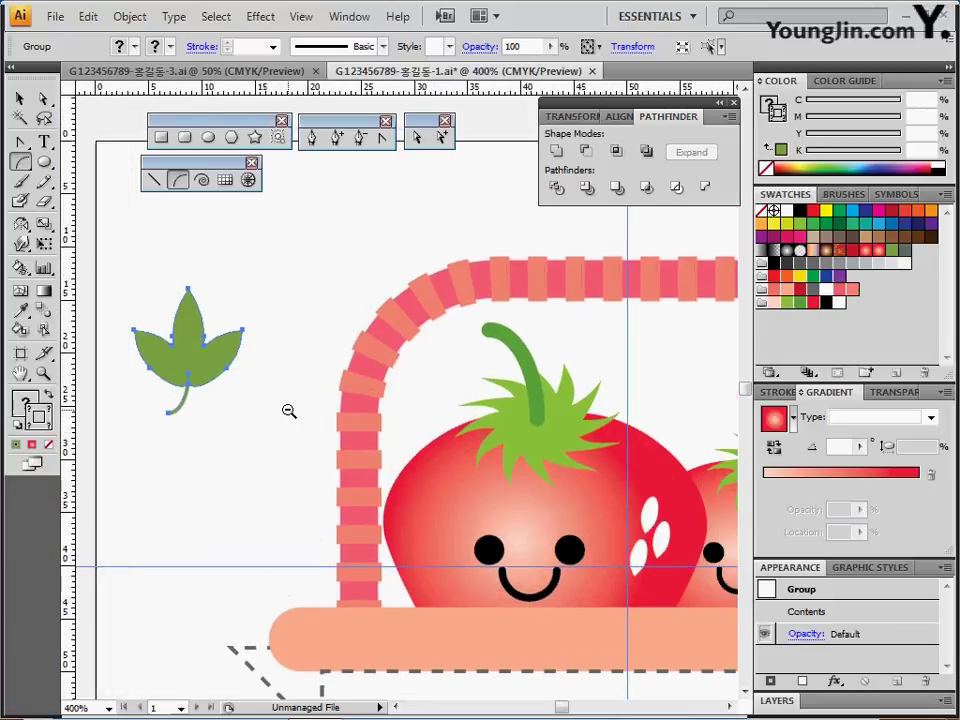
left_click_drag(252, 380, 256, 385)
left_click(312, 138)
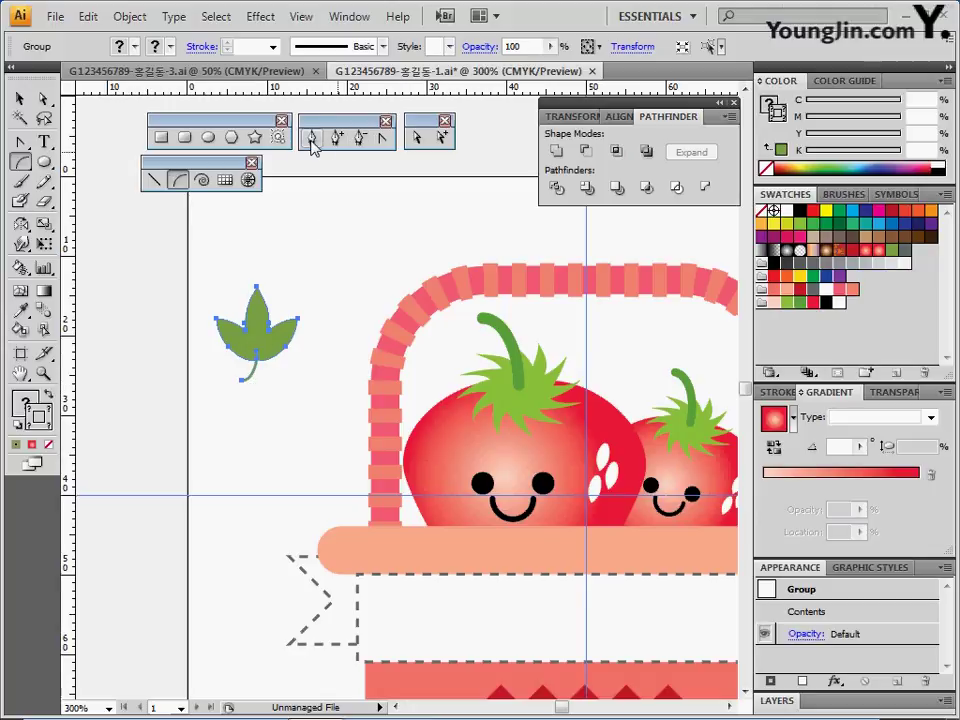
key("ctrl+shift+a")
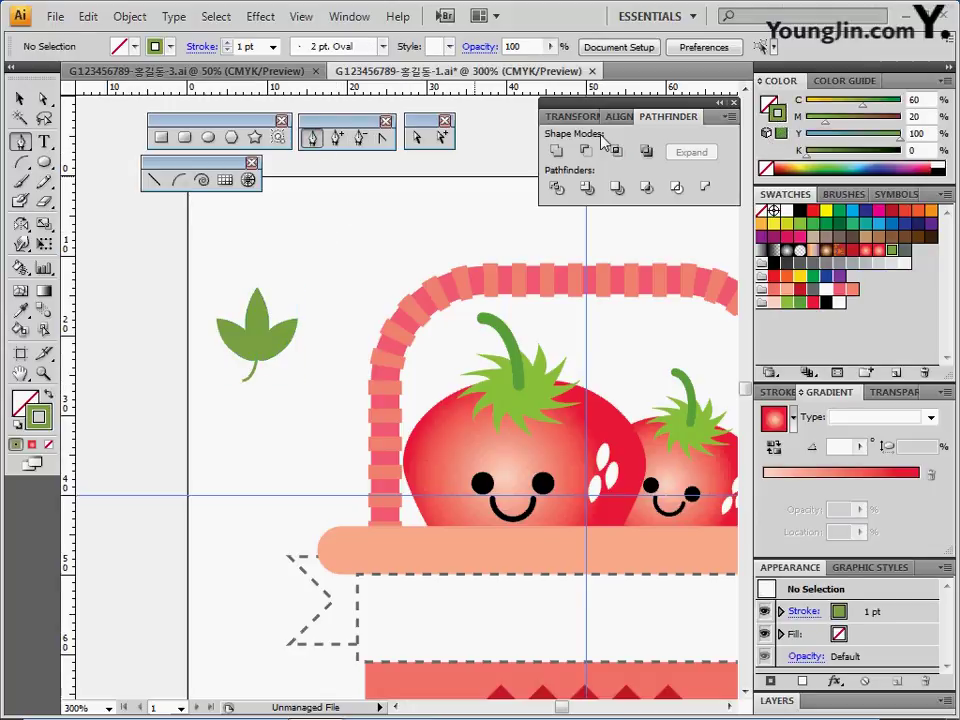
left_click_drag(387, 330, 295, 350)
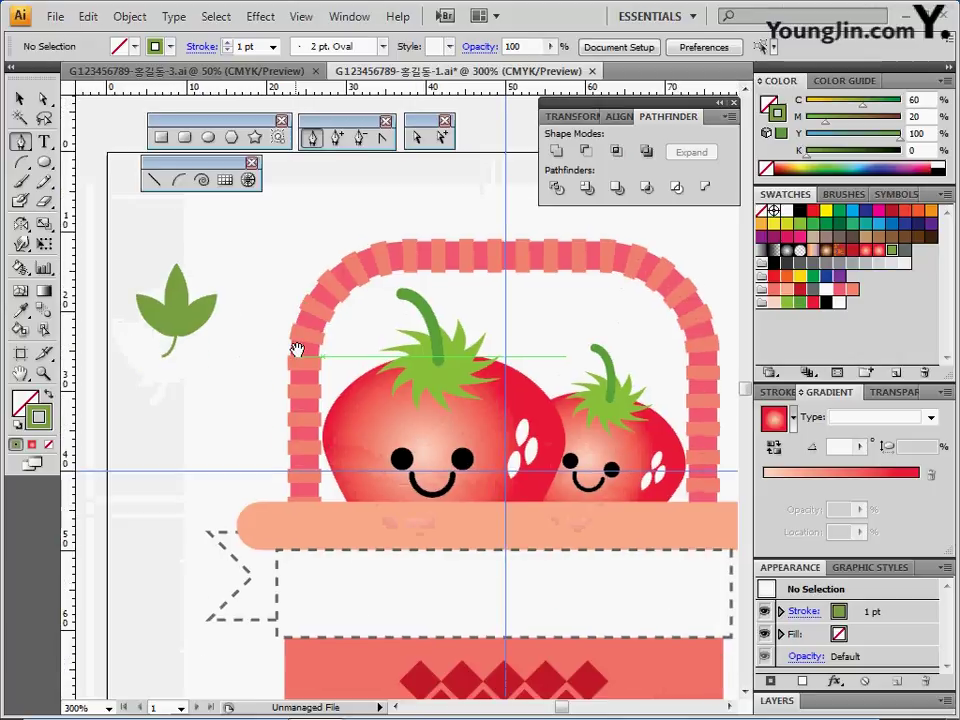
left_click_drag(279, 414, 312, 428)
left_click(312, 428, "alt")
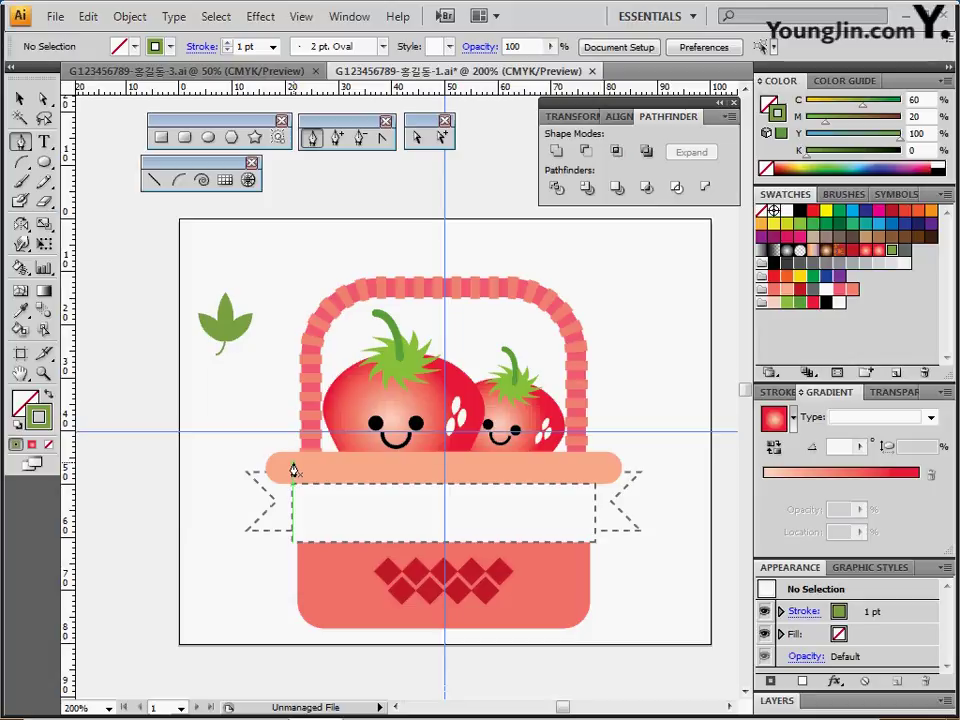
left_click(304, 466)
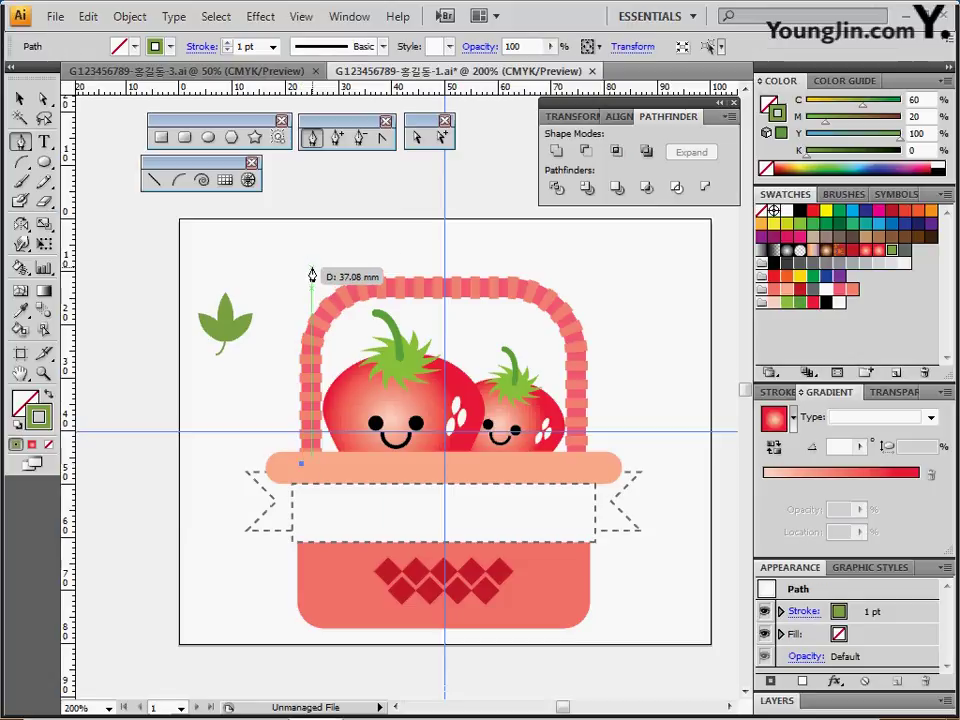
left_click_drag(306, 271, 380, 181)
key("ctrl")
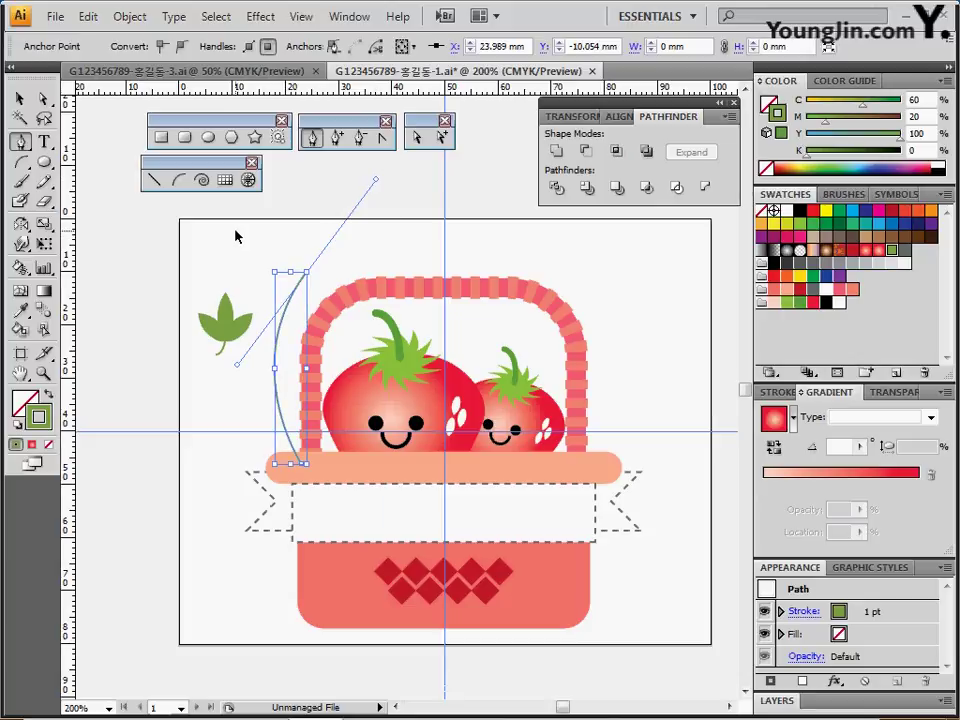
left_click(236, 236, "ctrl")
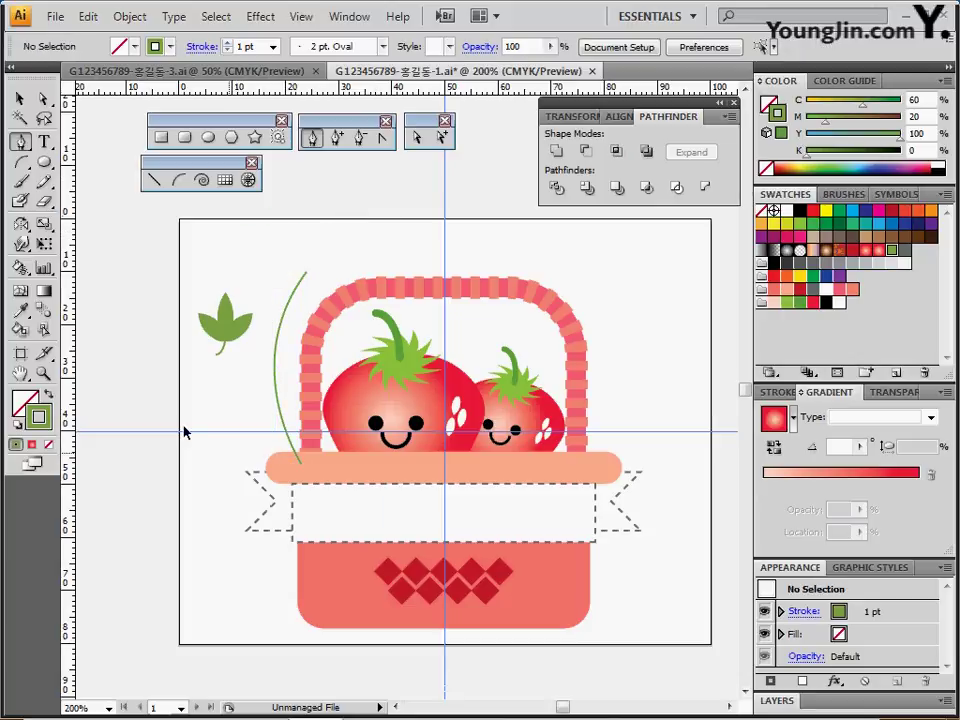
Make a copy of the leaf group scaled uniformly to 80%, and repeat the transformation for a third, smaller leaf.
left_click(229, 341, "ctrl")
left_click_drag(229, 341, 236, 316)
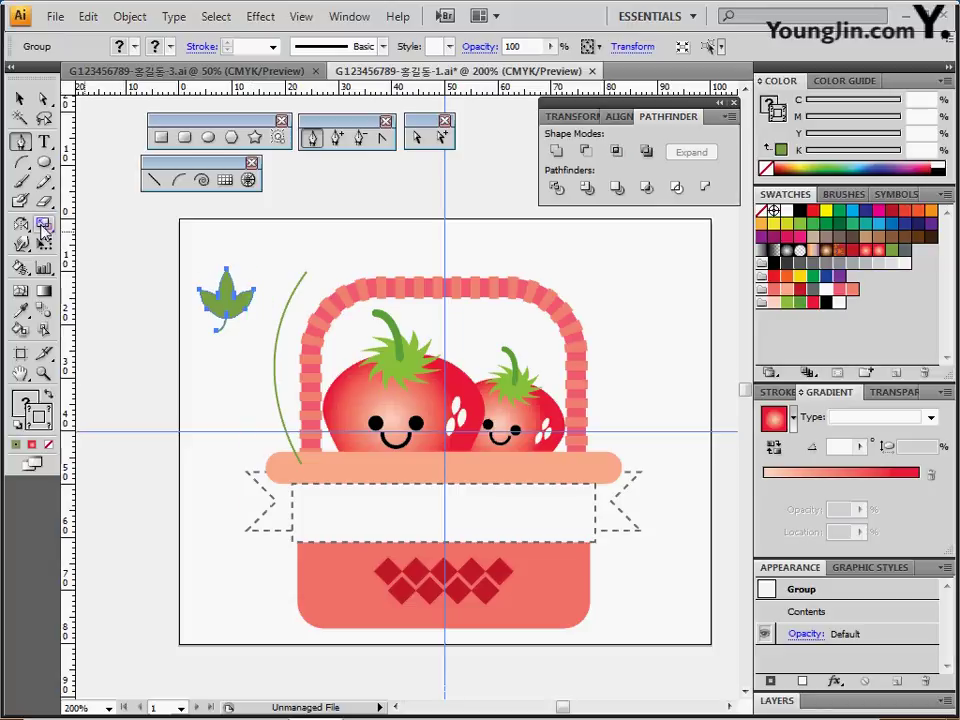
double_click(44, 224)
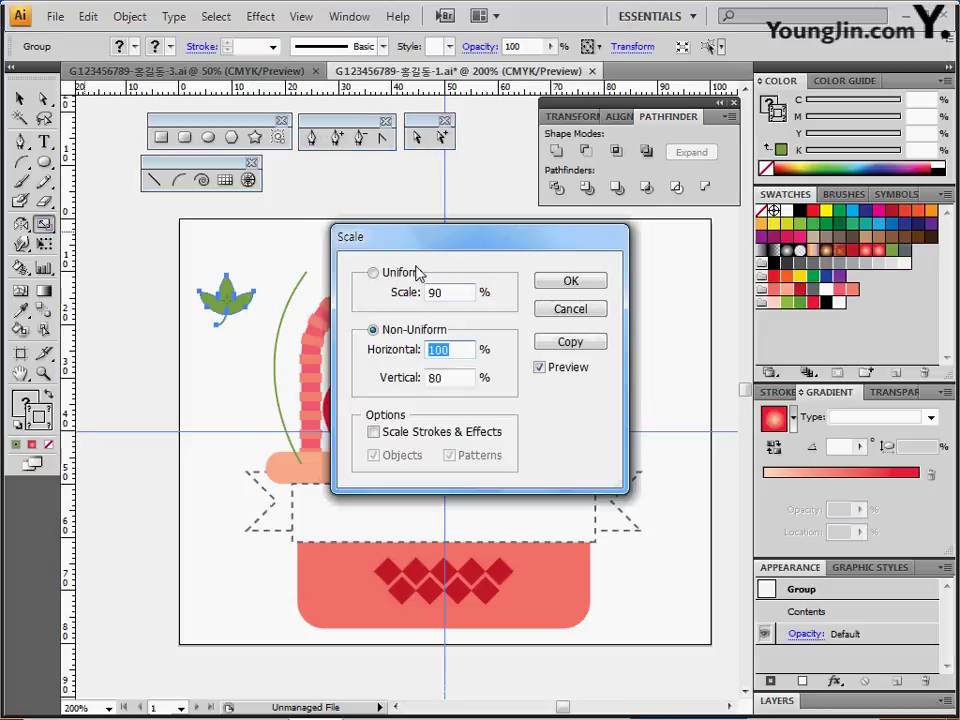
left_click(373, 273)
type("80")
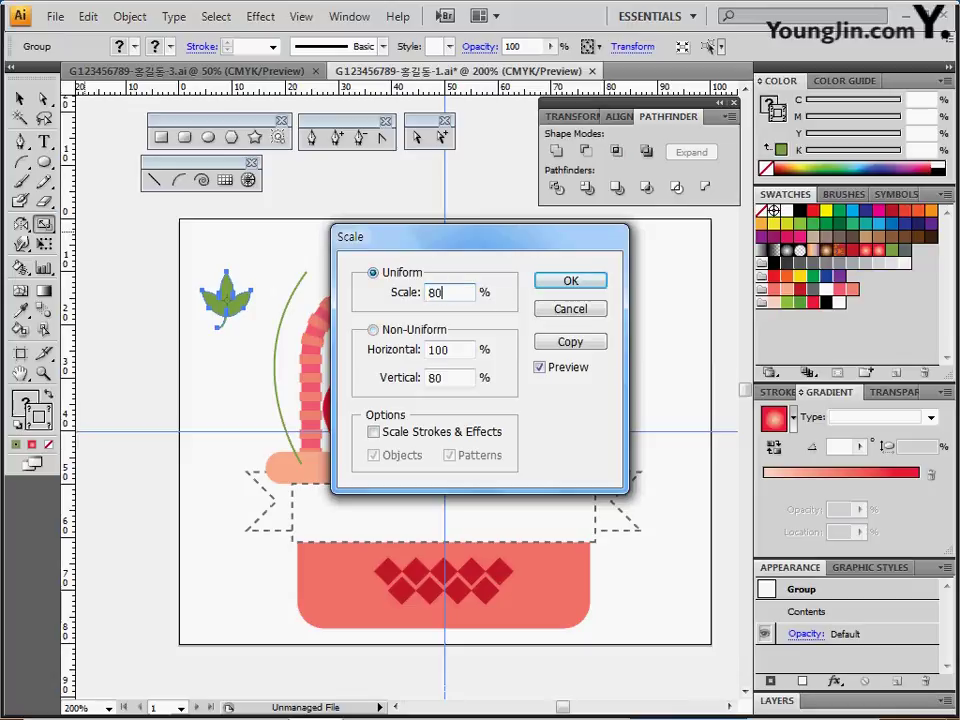
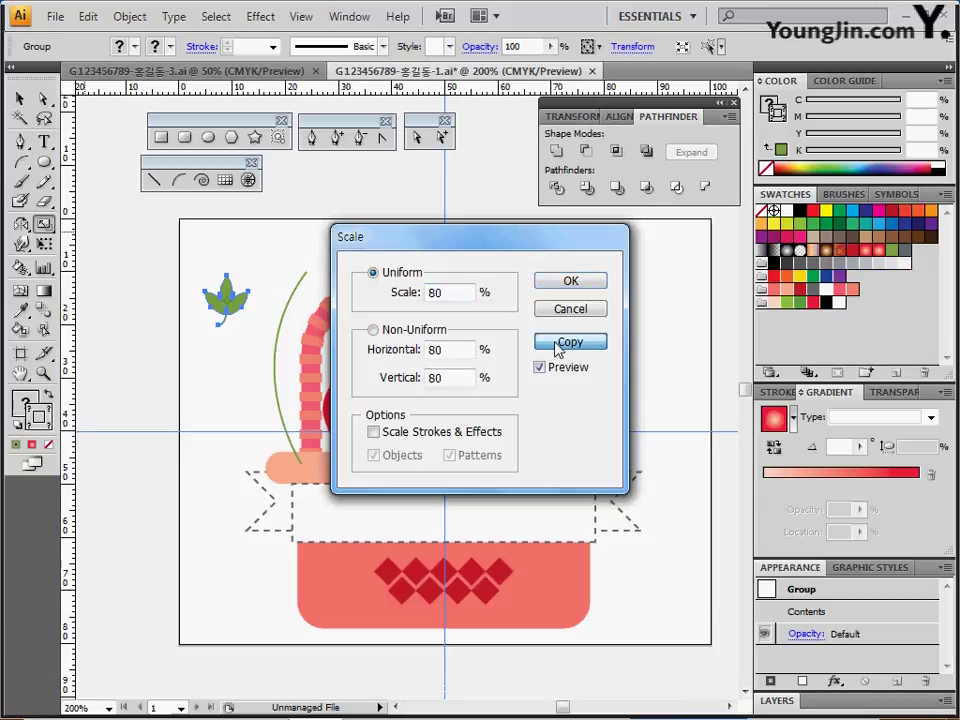
left_click(562, 343)
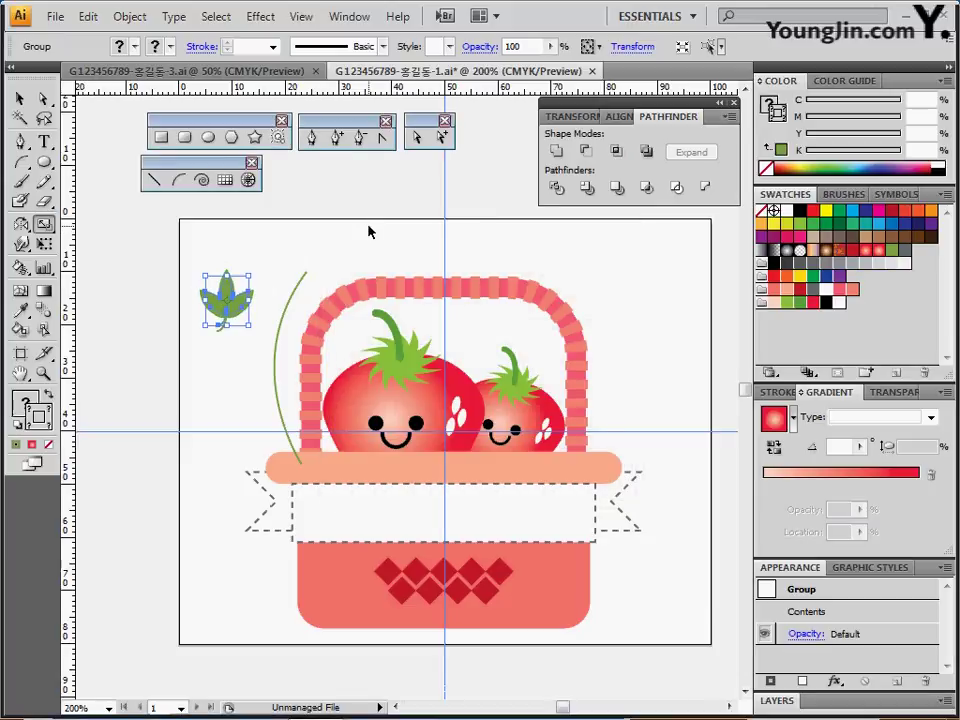
key("ctrl+shift+a")
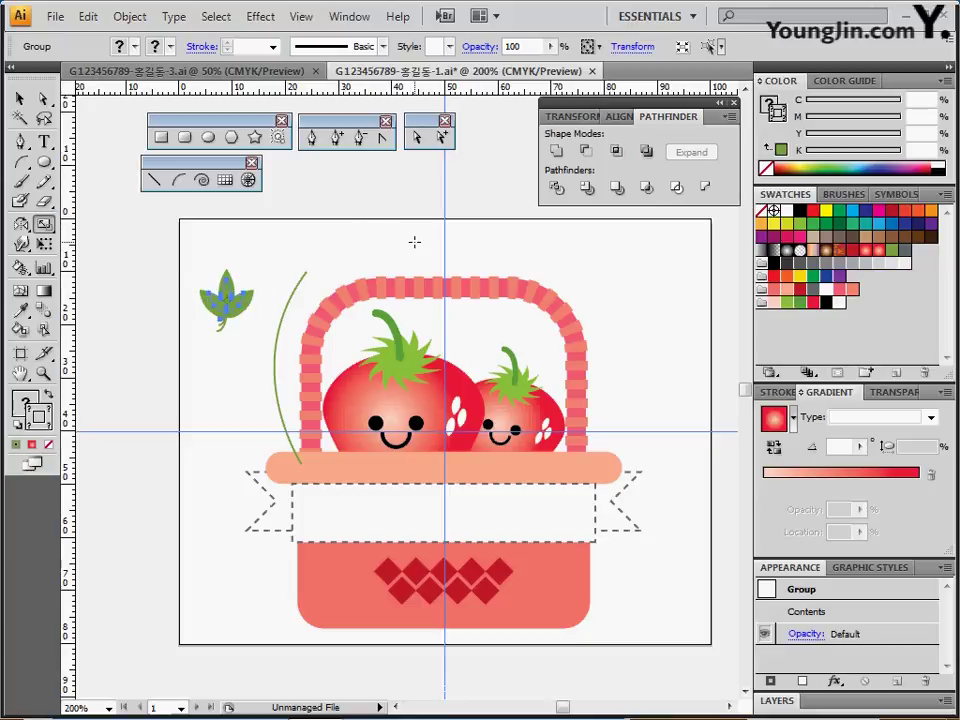
Place the three leaves along the vine, largest near the base and smallest at the tip, and rotate each to fit the curve.
left_click(229, 311)
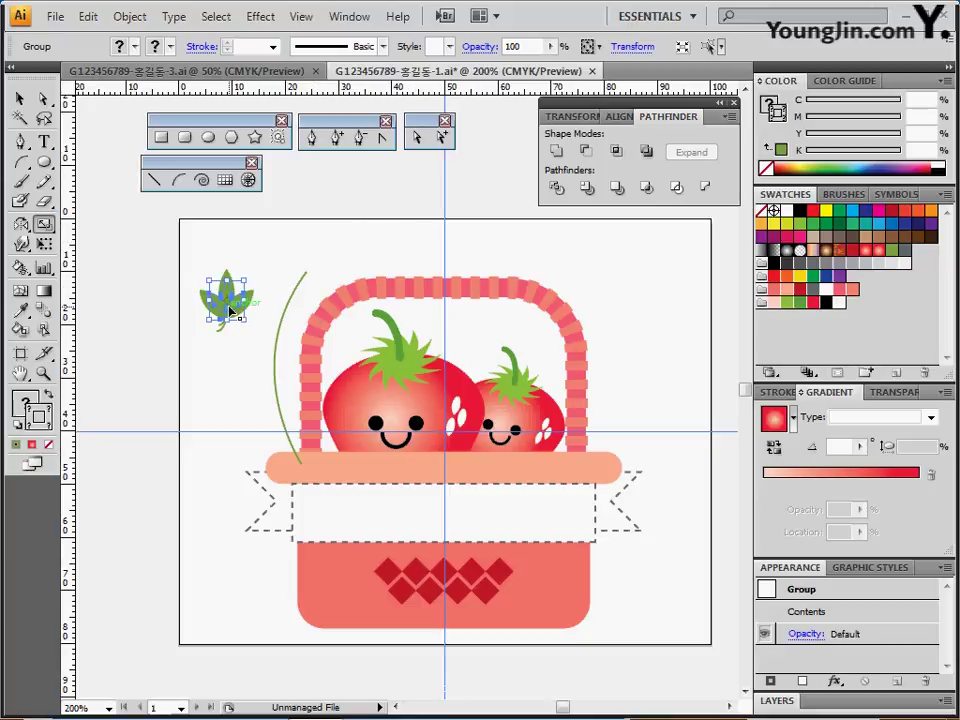
left_click_drag(229, 311, 250, 415)
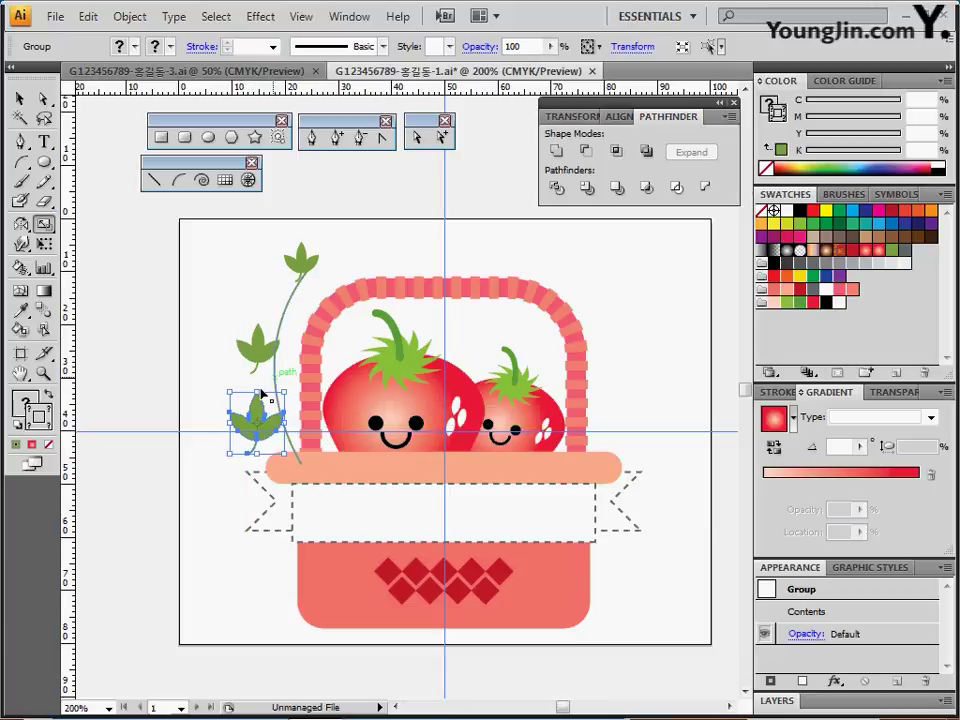
key("v")
left_click_drag(222, 452, 282, 452)
left_click(256, 345)
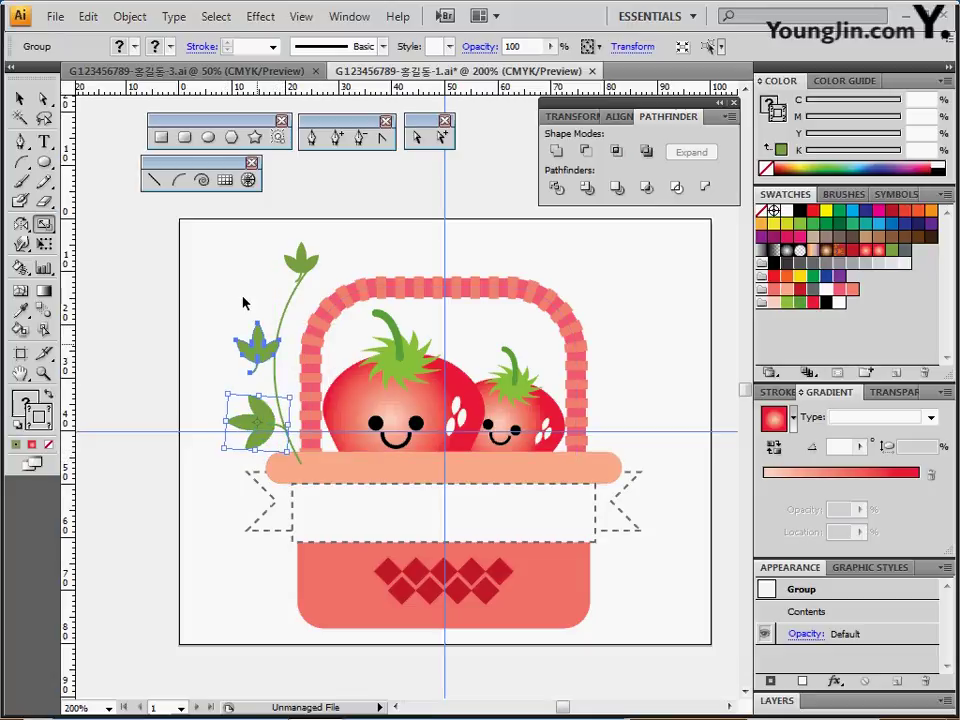
left_click_drag(230, 319, 311, 253)
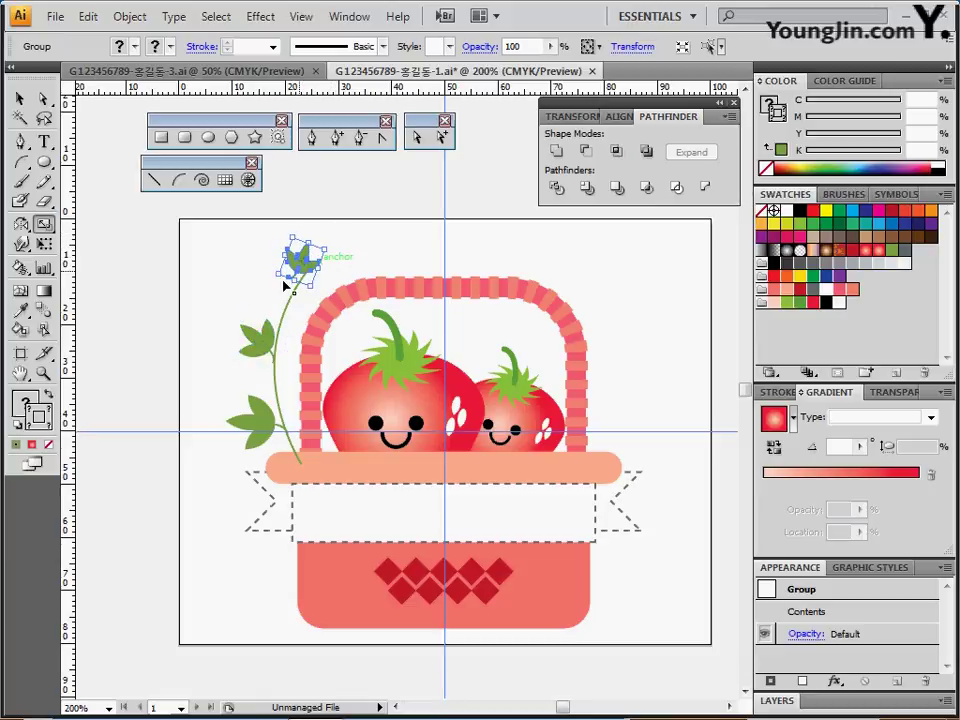
left_click(312, 272)
Delete only the short stem of the leaf at the vine's tip.
key("ctrl+equal")
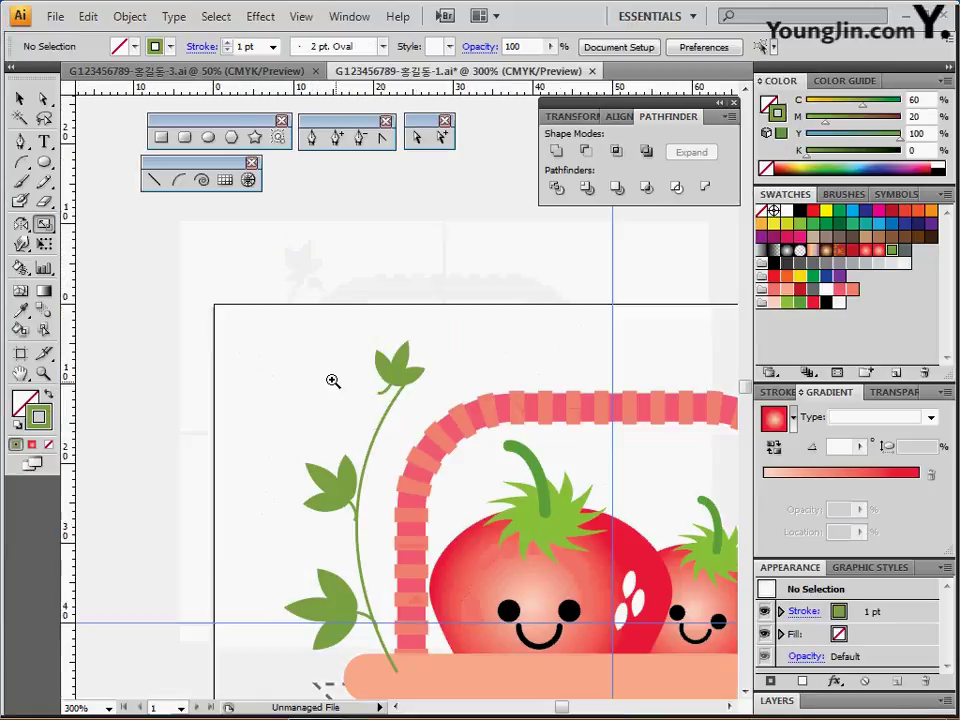
key("ctrl+equal")
scroll(337, 390, "right", 3)
scroll(324, 373, "down", 2)
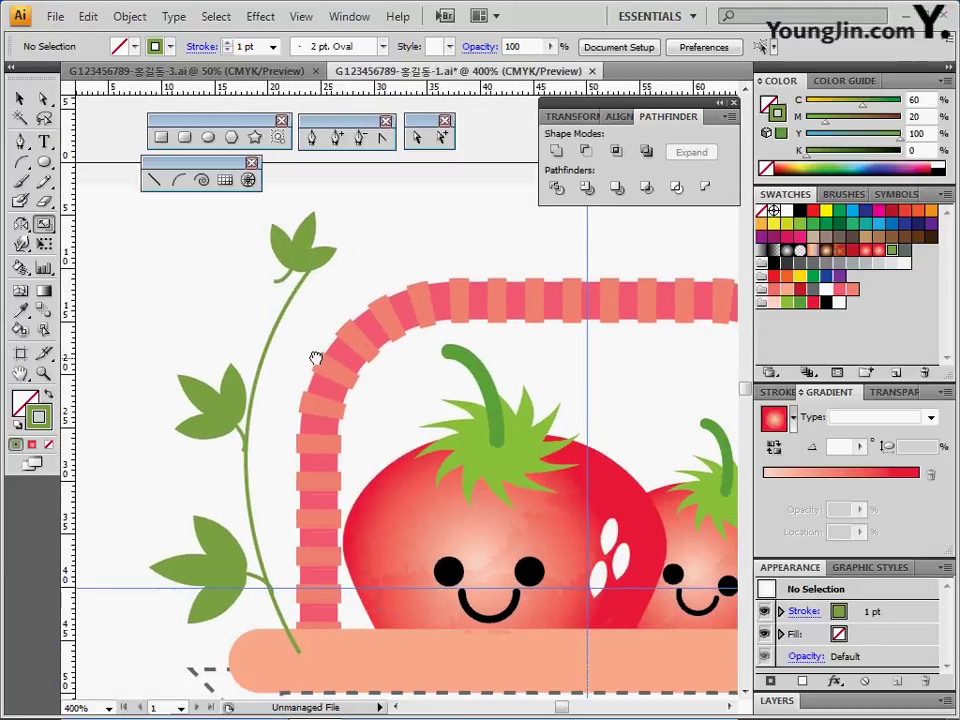
left_click(441, 137)
left_click(276, 280)
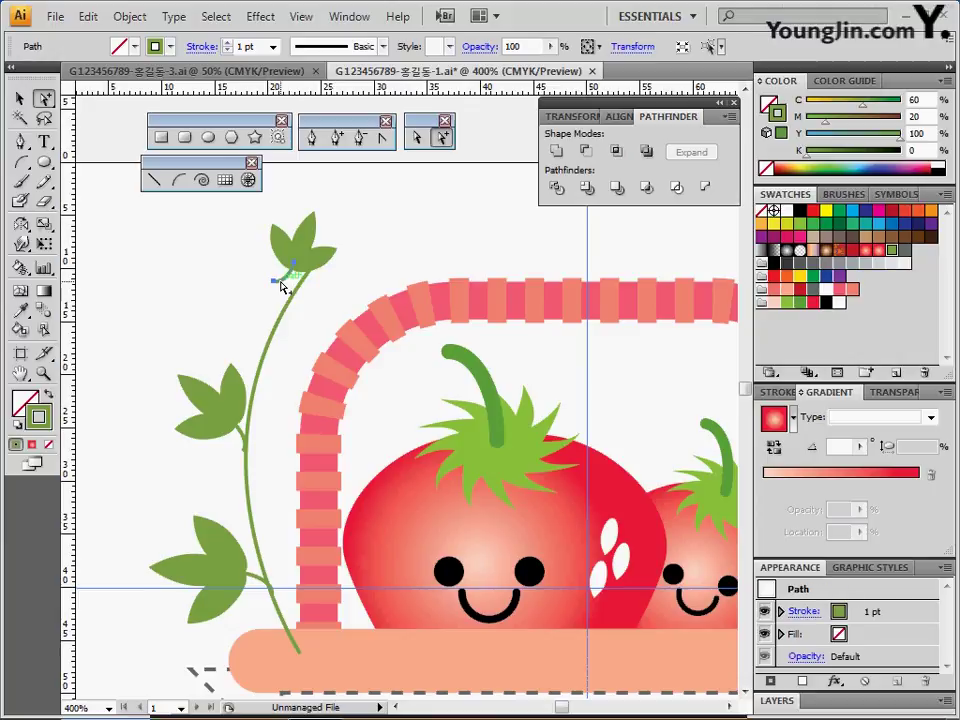
left_click(282, 286)
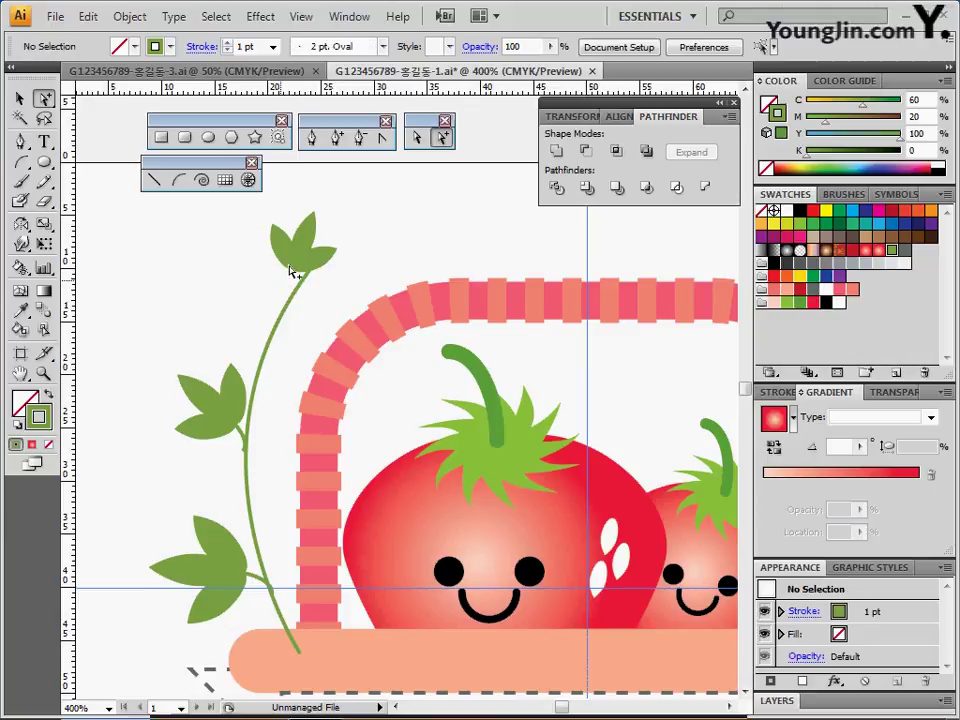
Move the stemless leaf so its base sits on the upper end of the vine.
left_click(311, 253)
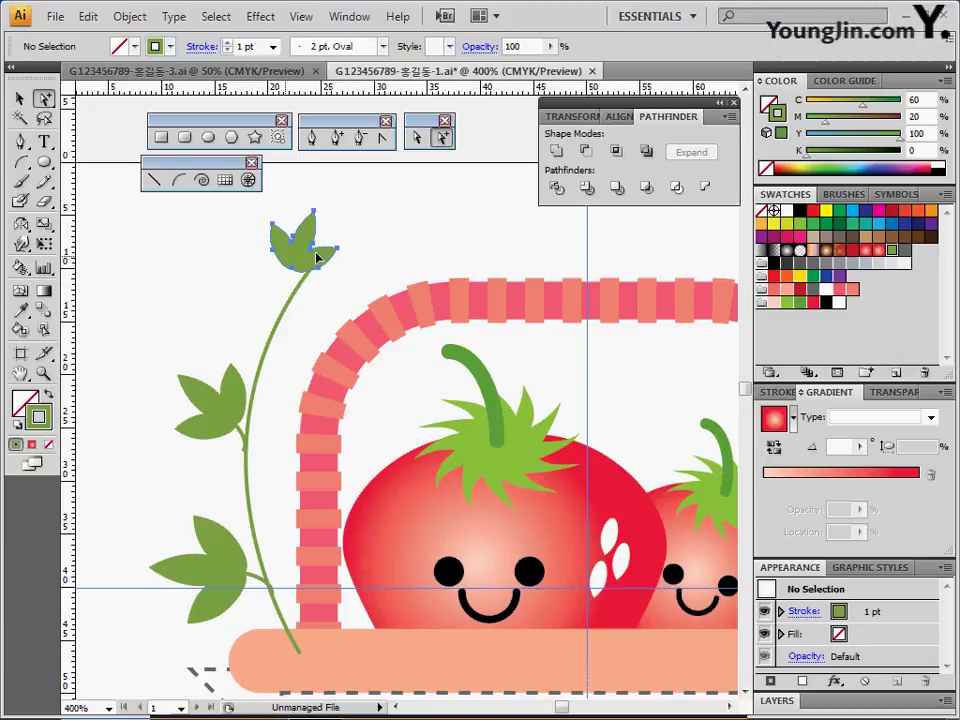
left_click(311, 255)
left_click_drag(311, 255, 322, 285)
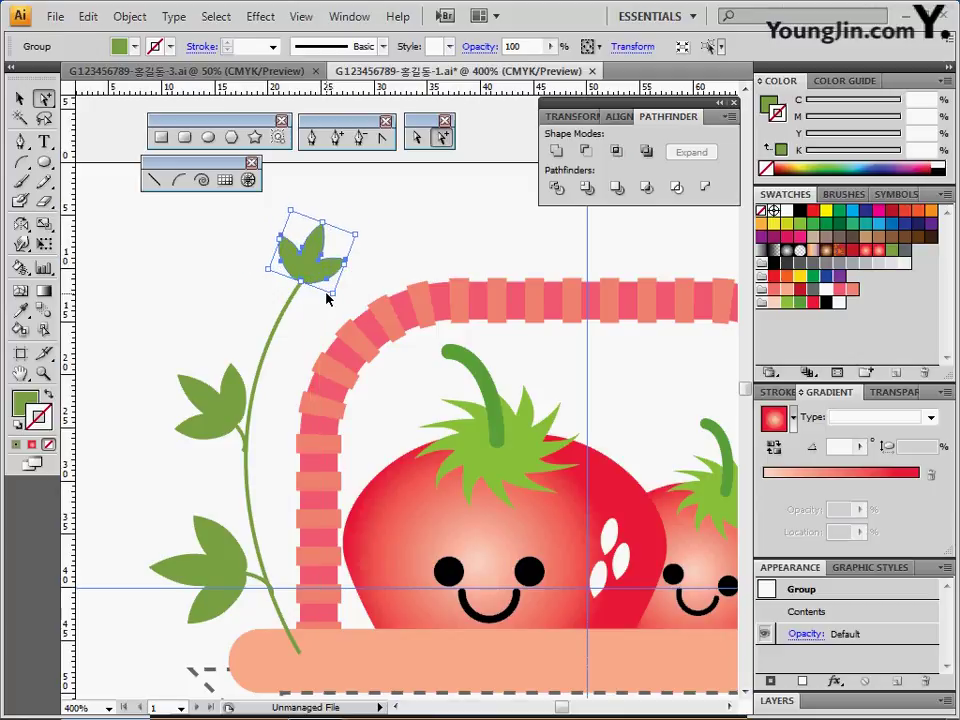
Rotate the middle leaf group slightly so its stem meets the vine smoothly.
left_click(249, 439)
left_click(228, 408)
left_click(228, 408)
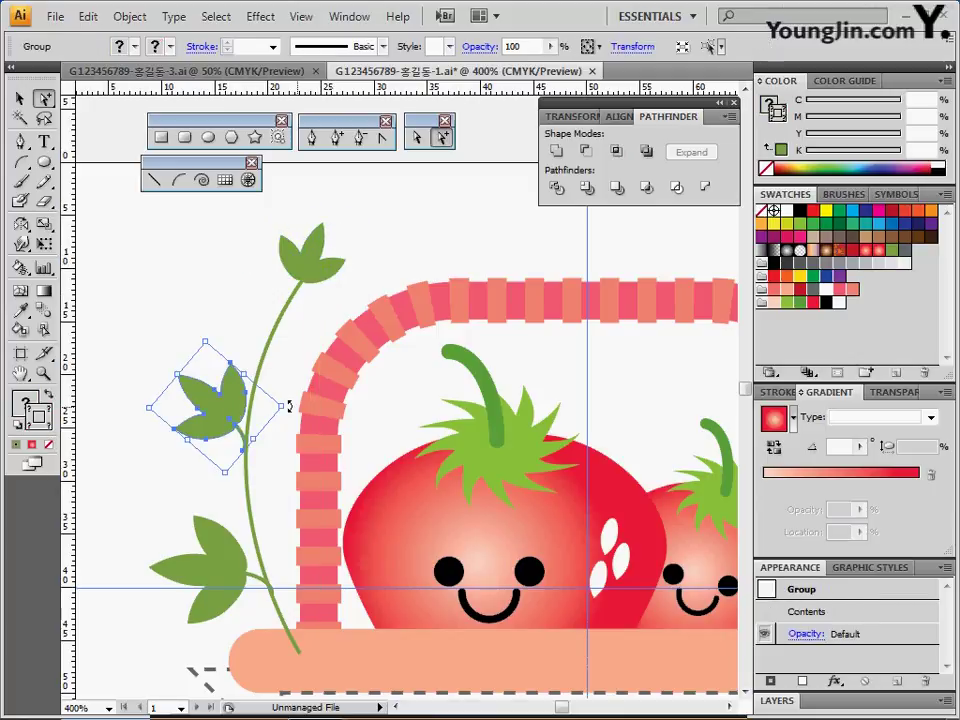
left_click_drag(285, 399, 283, 392)
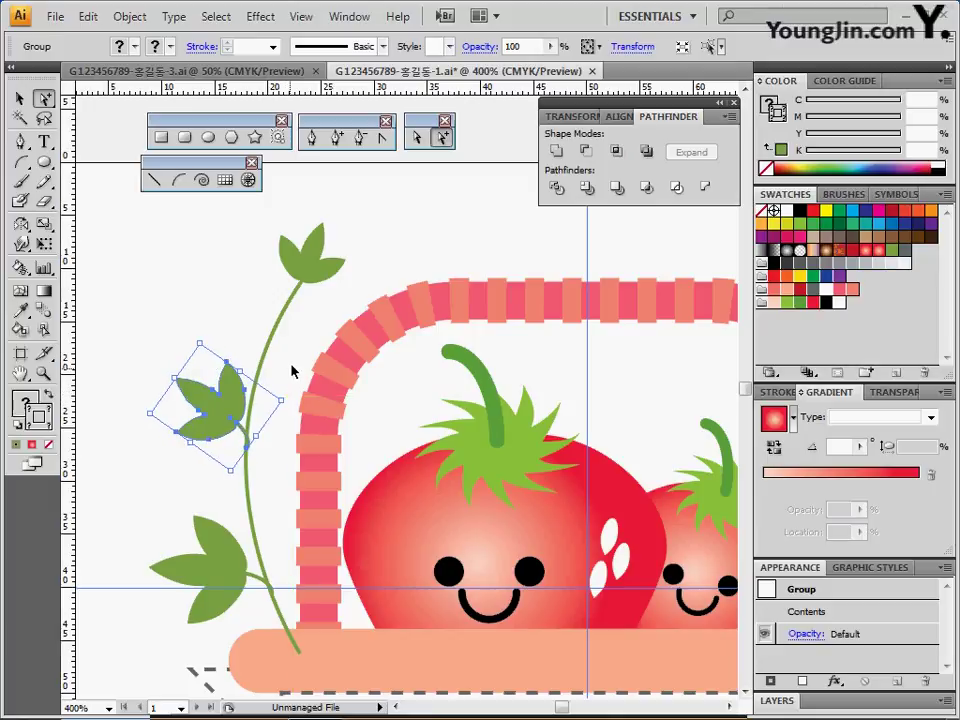
left_click(292, 372)
Select the vine path with all three leaves and group them.
key("ctrl+space")
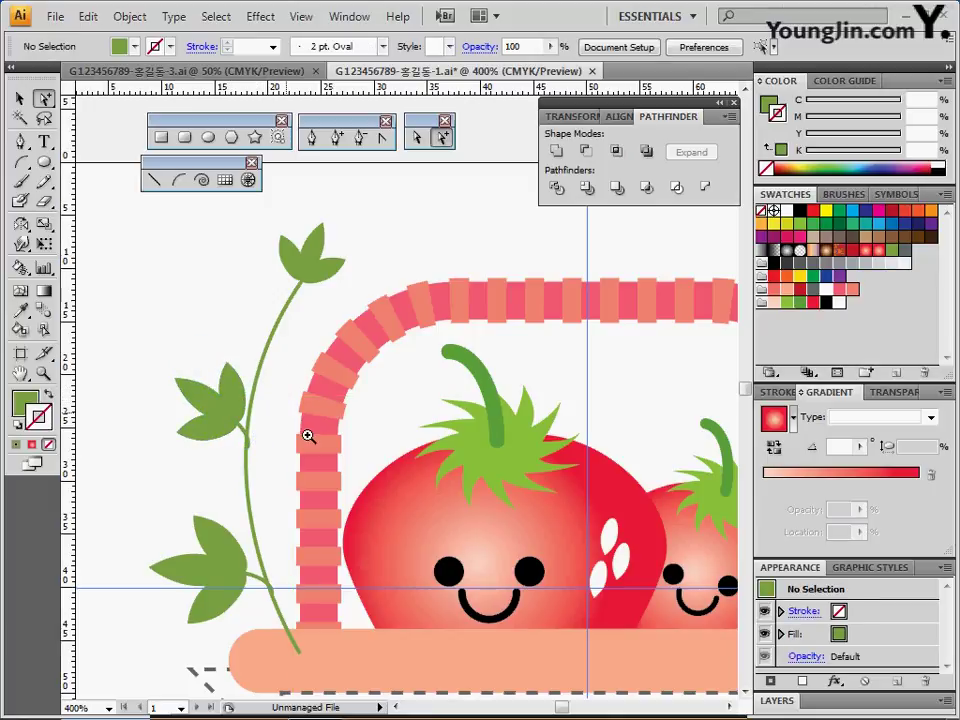
left_click(306, 435)
left_click_drag(336, 440, 320, 422)
left_click(320, 422)
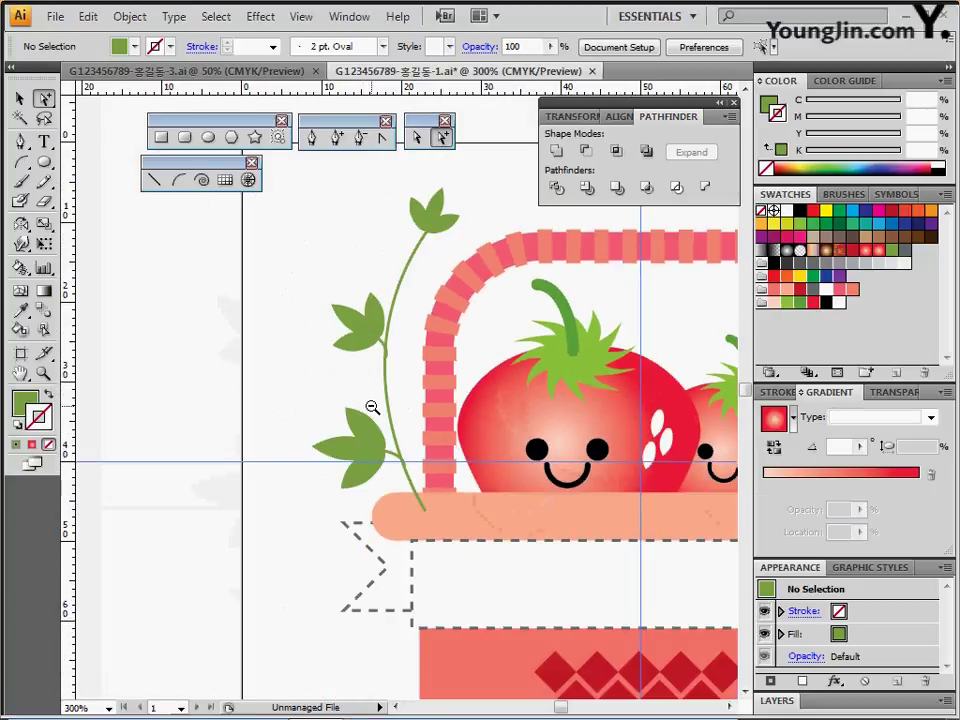
left_click(373, 403)
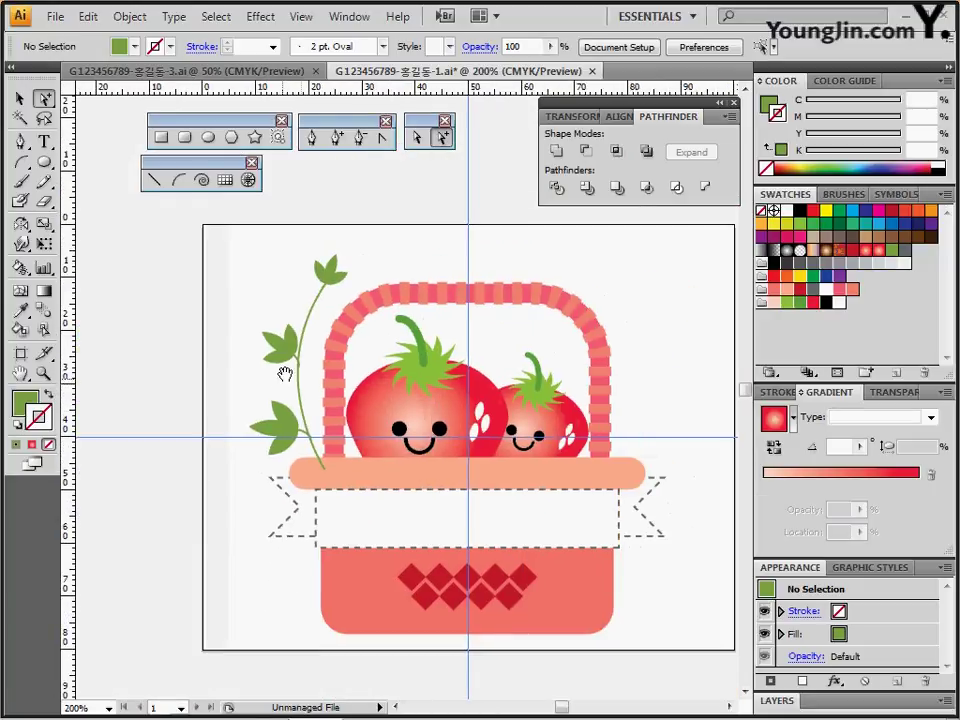
left_click_drag(221, 236, 322, 462)
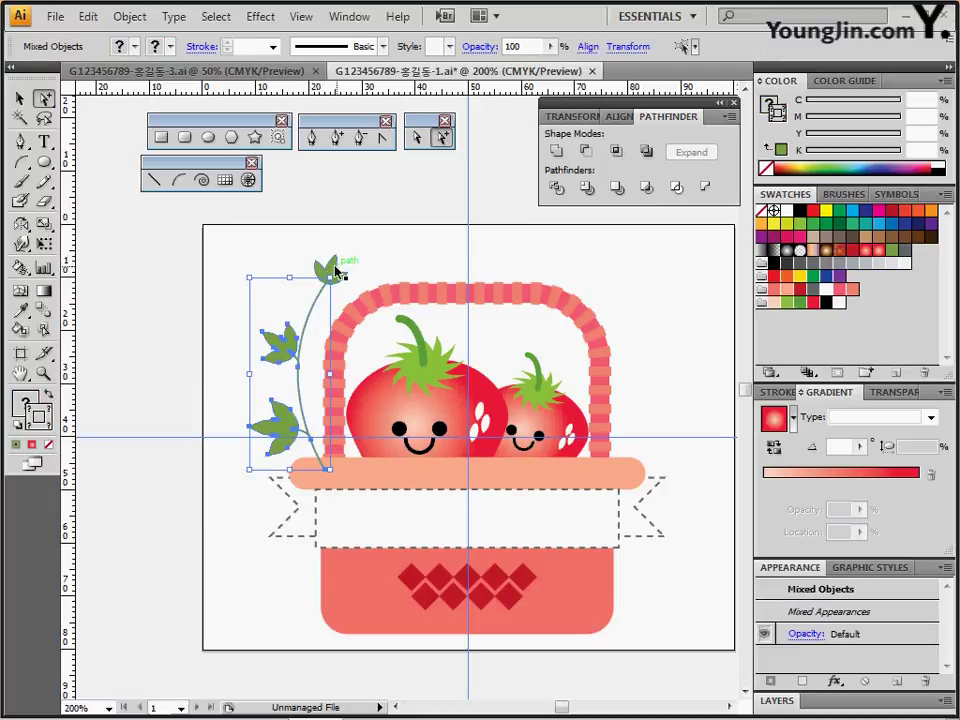
key("ctrl+shift+b")
key("ctrl")
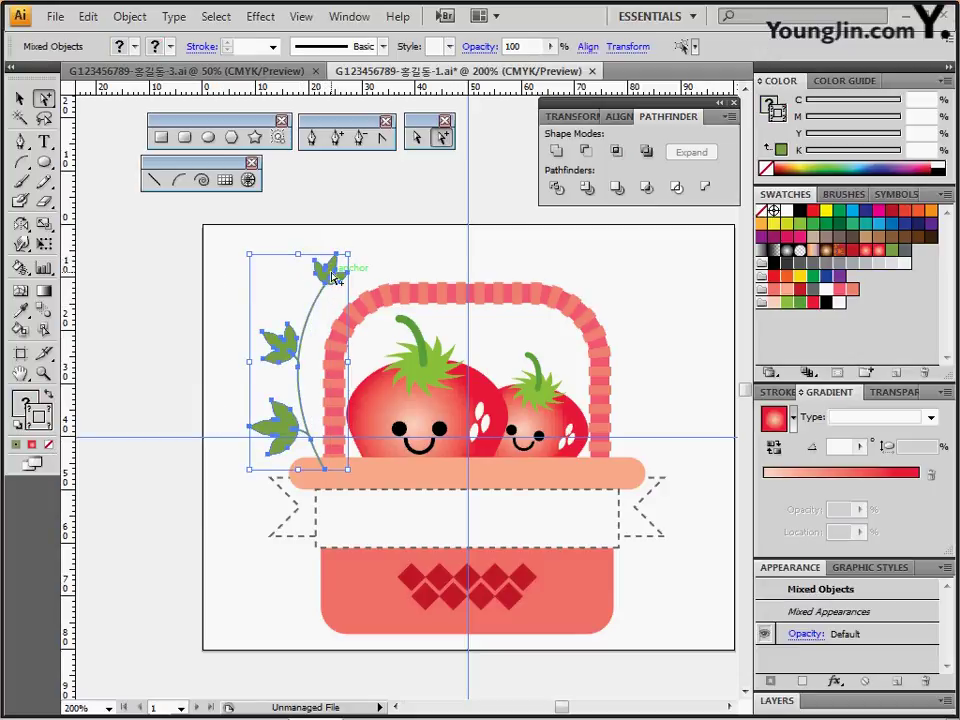
key("ctrl")
left_click(331, 272, "alt")
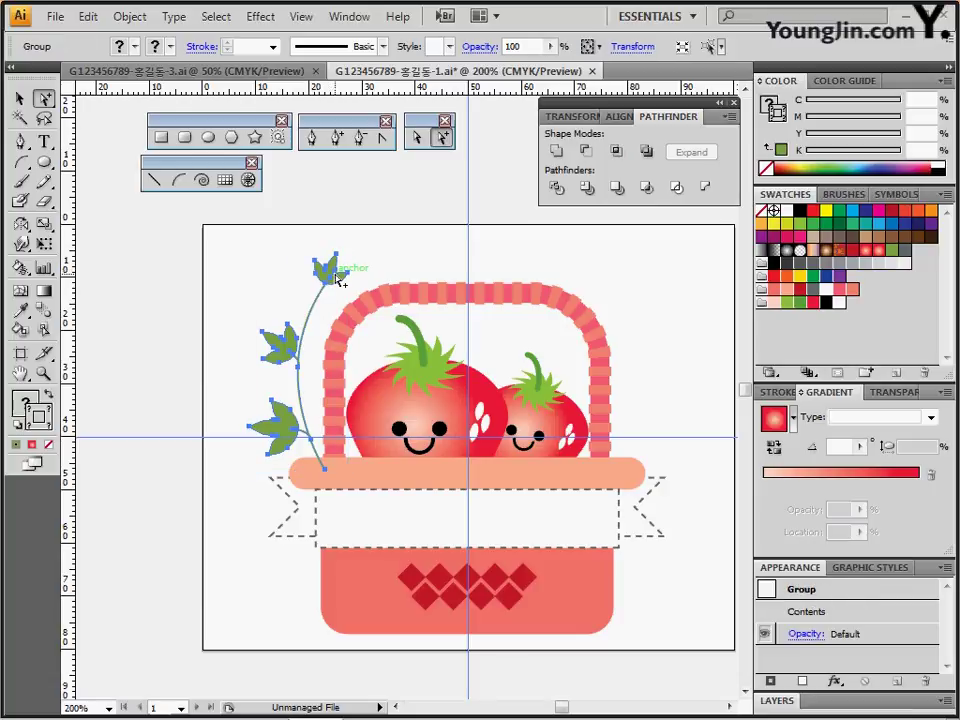
Send the grouped vine to the back, behind the basket.
right_click(340, 281)
mouse_move(452, 404)
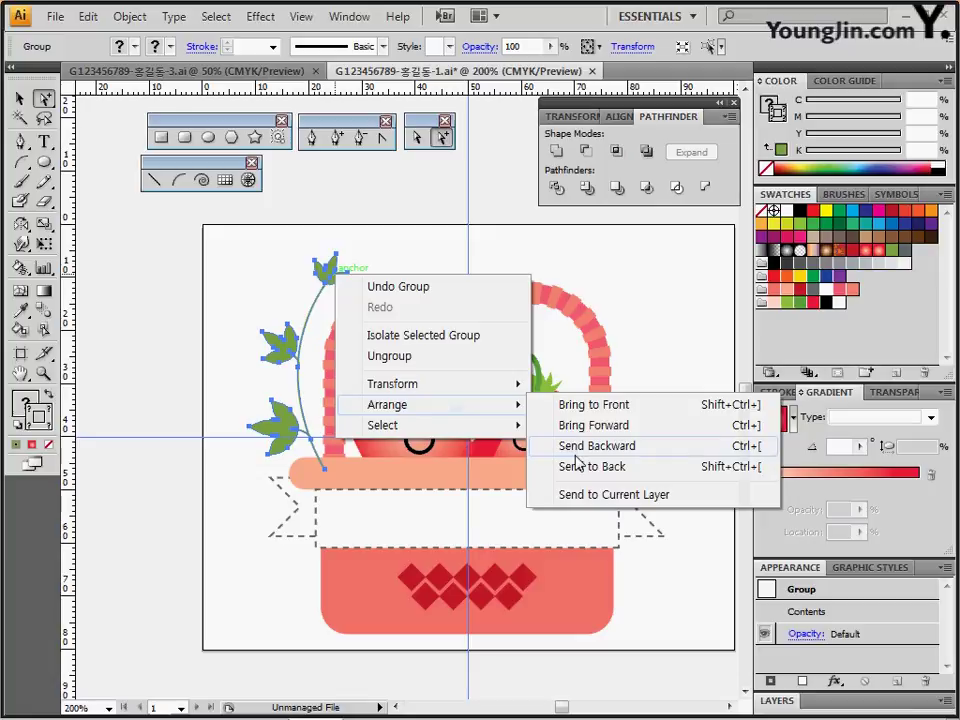
left_click(581, 466)
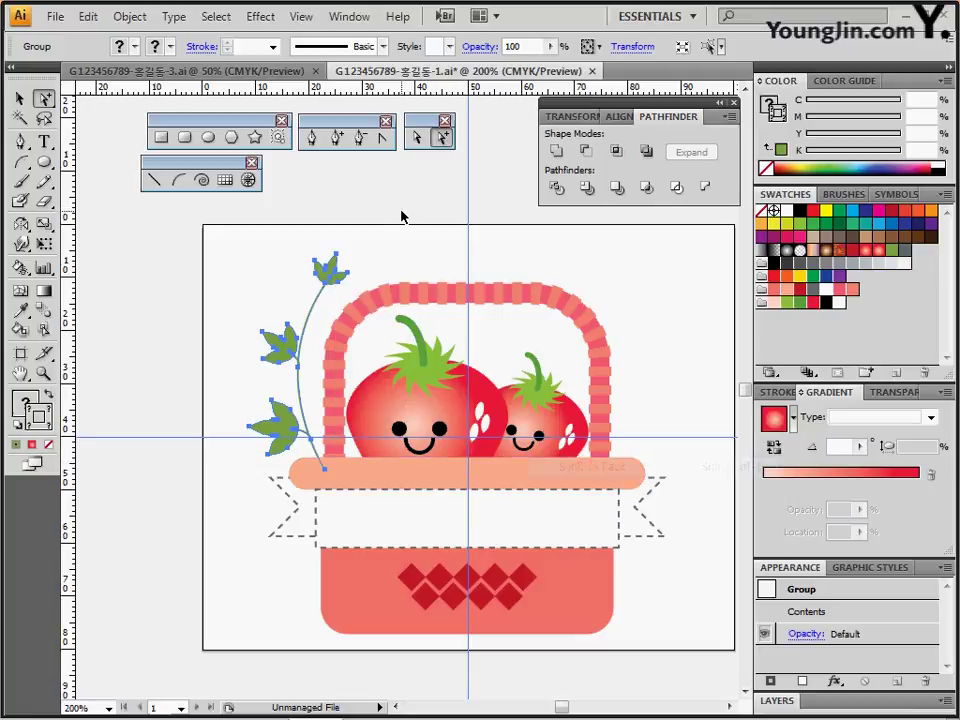
scroll(321, 253, "right", 2)
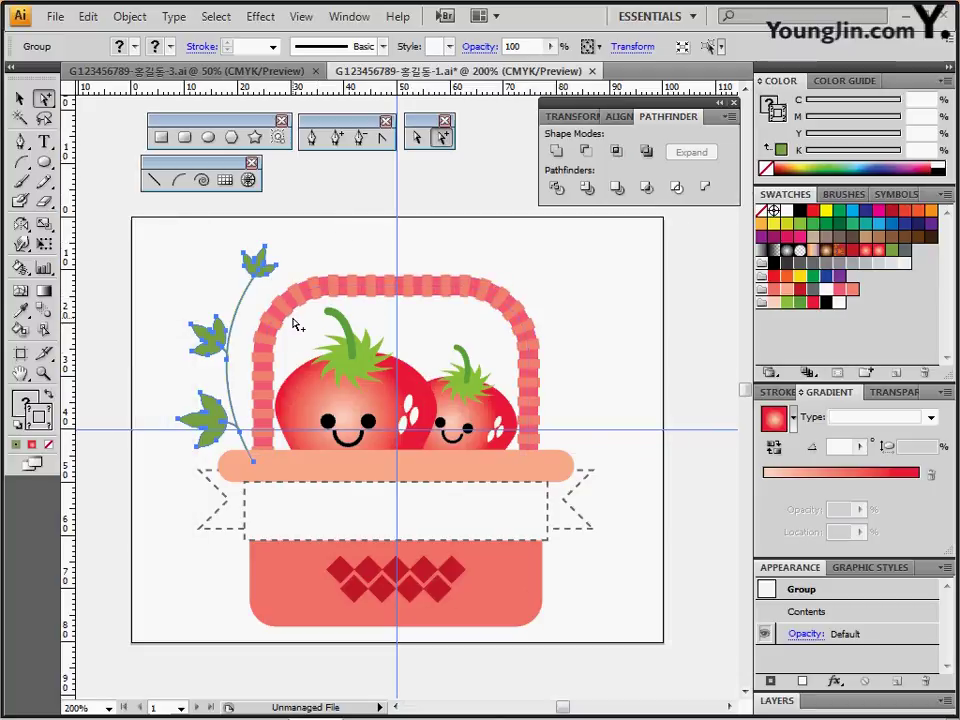
Reflect a copy of the grouped leafy vine across the vertical centre guide onto the handle's other side, and deselect it.
left_click(20, 223)
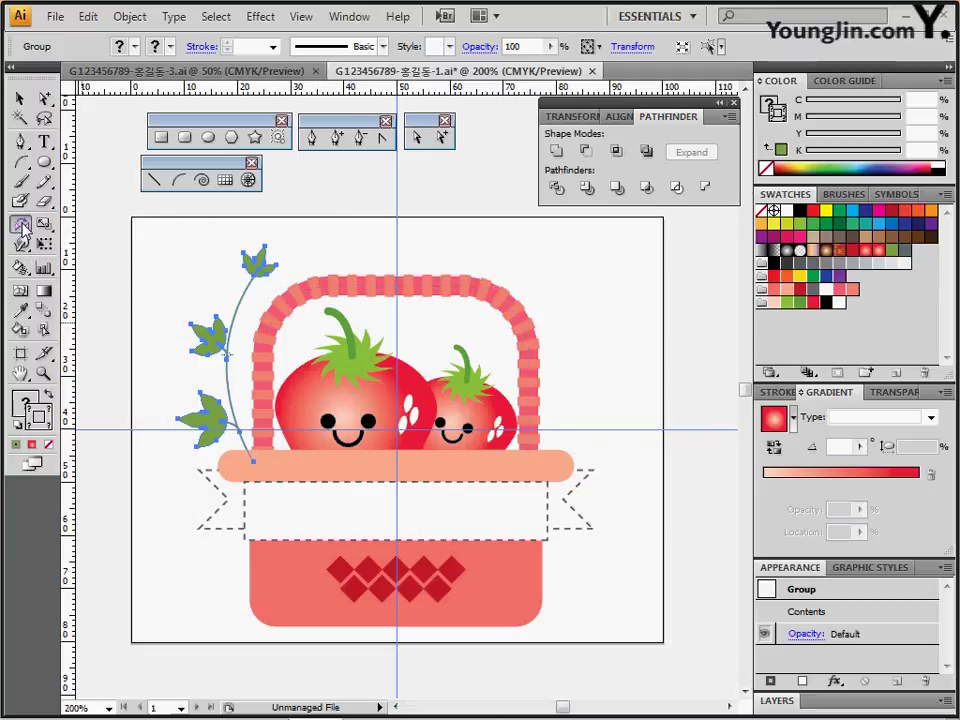
left_click(396, 250)
left_click_drag(245, 328, 524, 295)
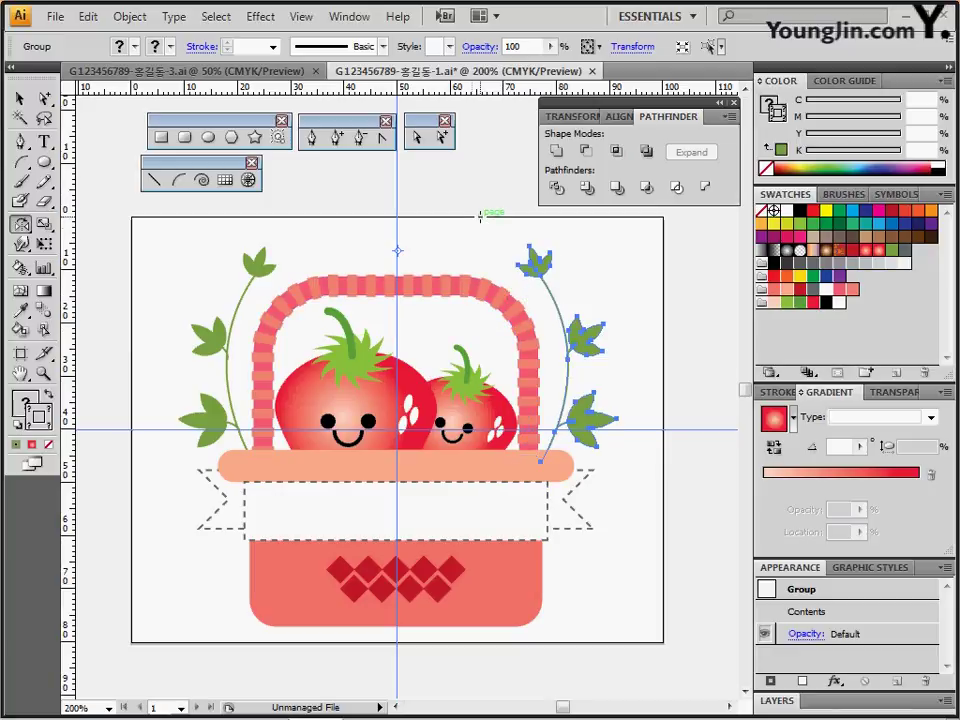
key("ctrl+shift+a")
scroll(467, 279, "down", 1)
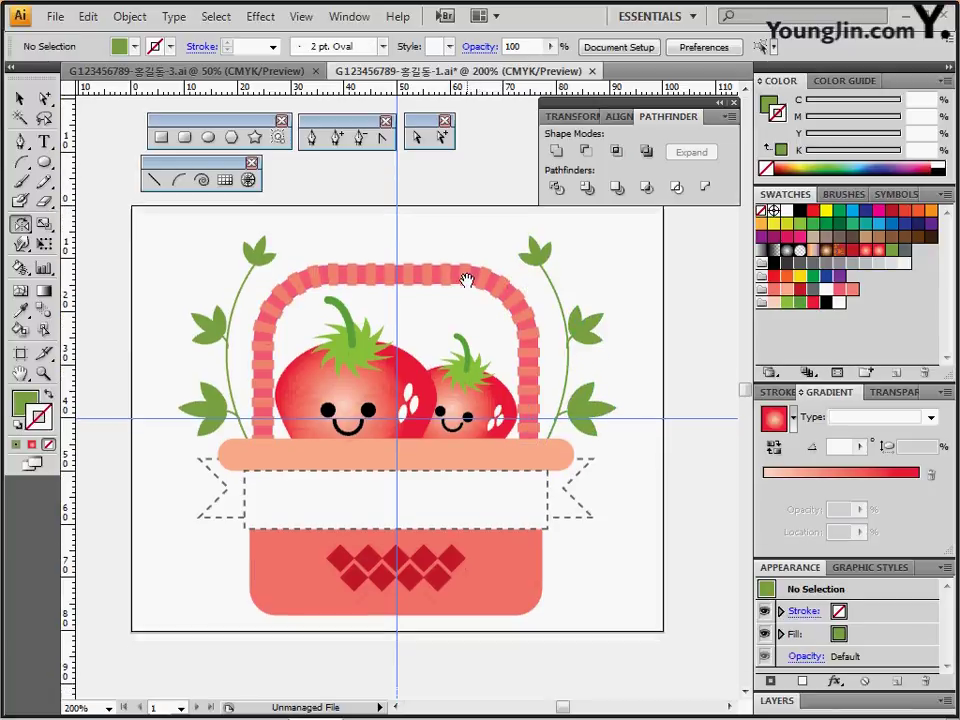
left_click(586, 326)
key("ctrl+shift+a")
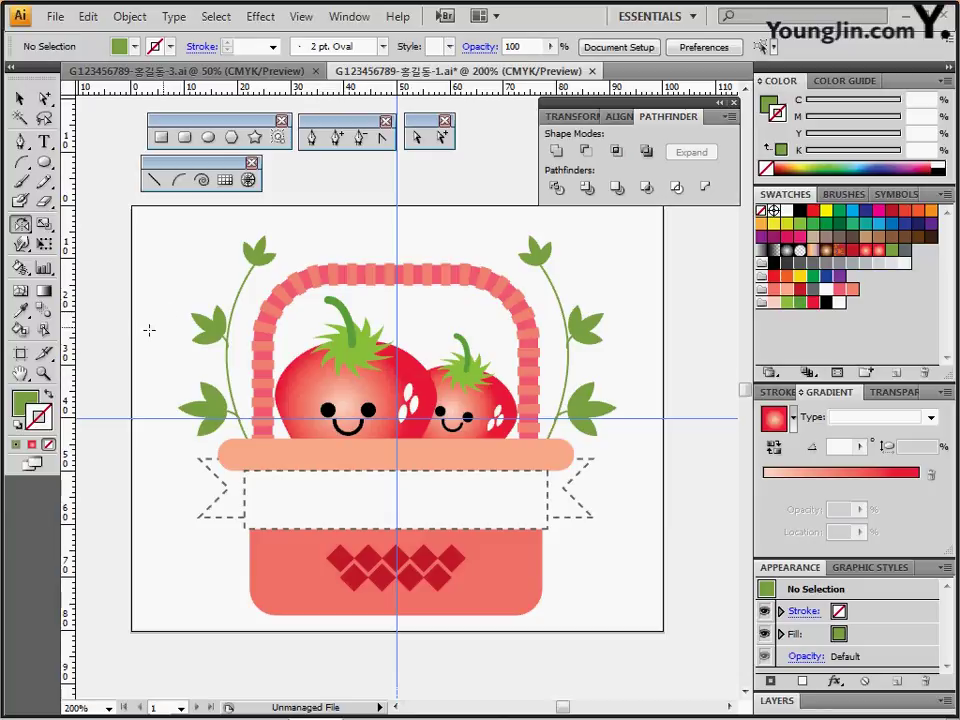
Bring the hidden "Real Strawberry" text in front of the white ribbon panel and shift it slightly lower within the panel.
left_click_drag(282, 425, 258, 423)
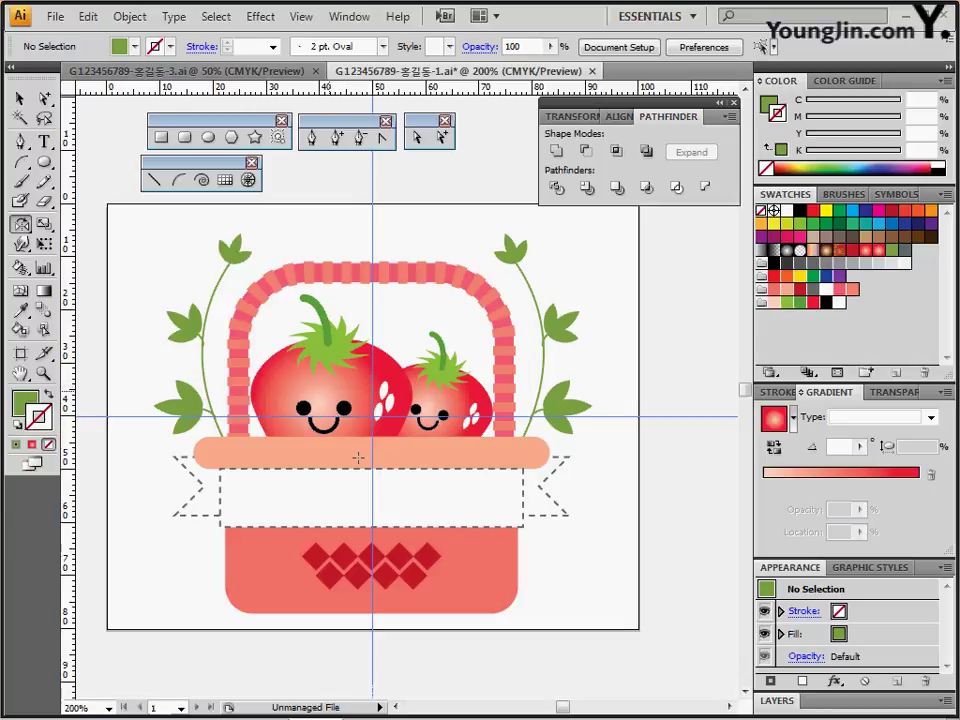
left_click_drag(427, 507, 437, 472)
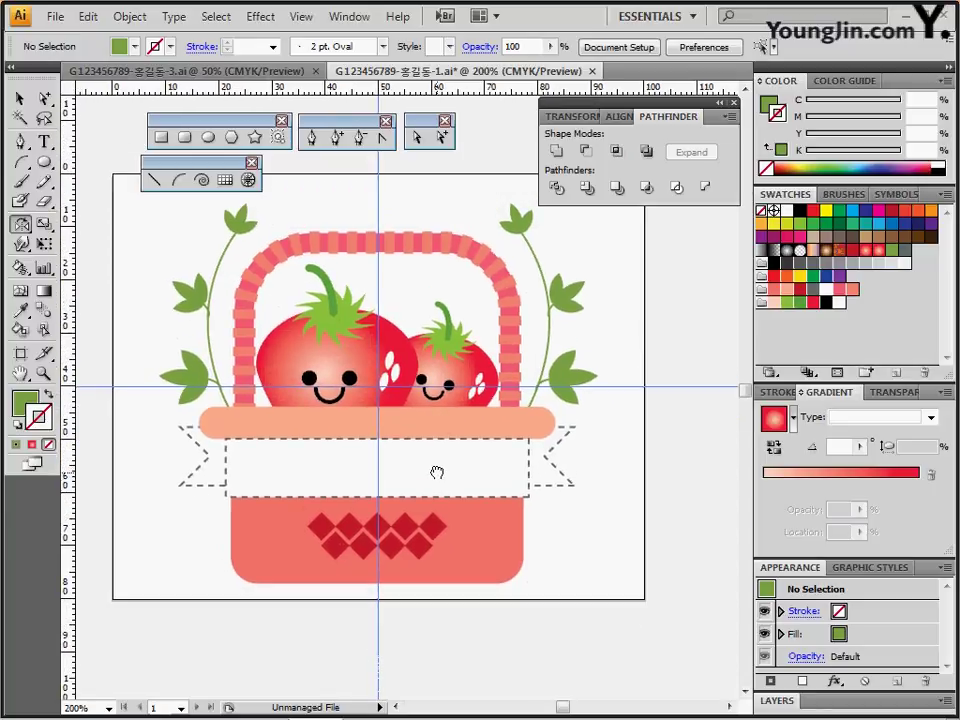
key("ctrl")
left_click(507, 462)
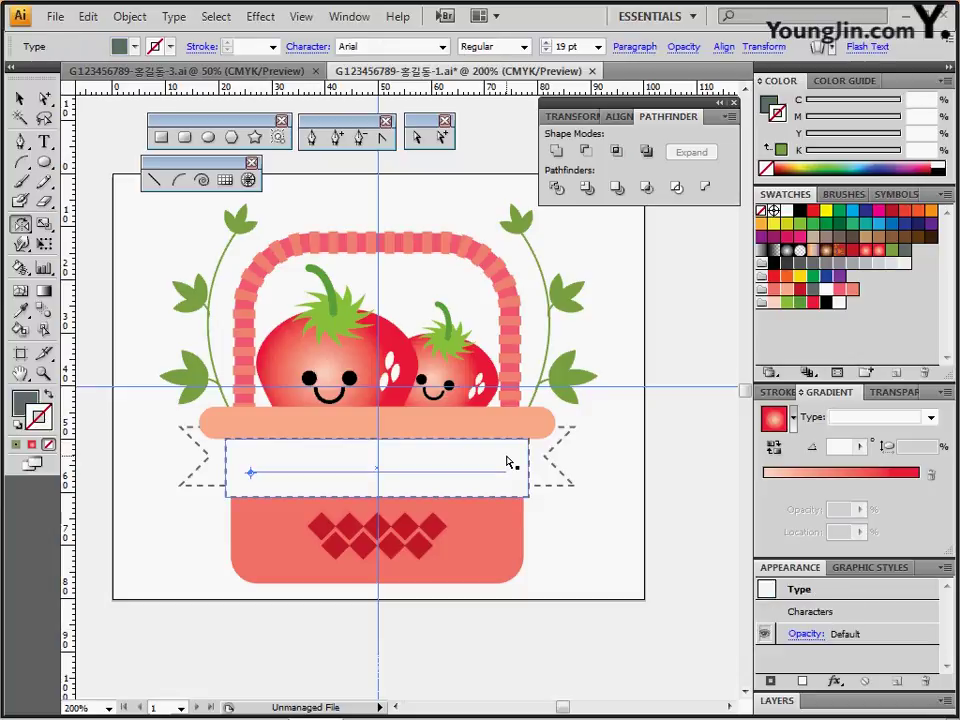
left_click(507, 462, "ctrl")
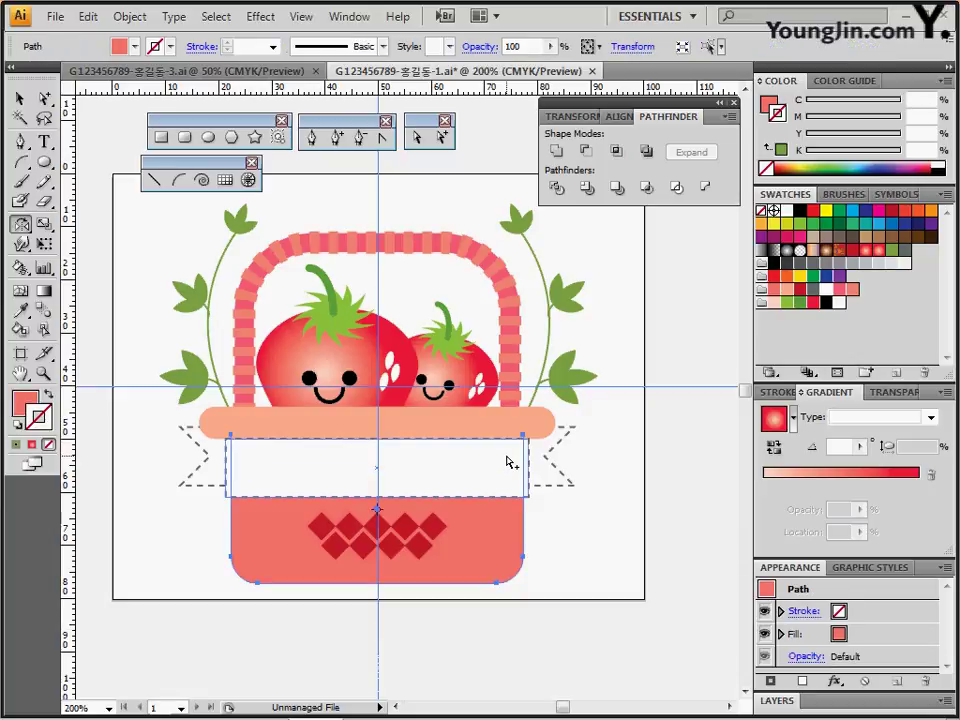
left_click(507, 462)
type("Real Strawberry")
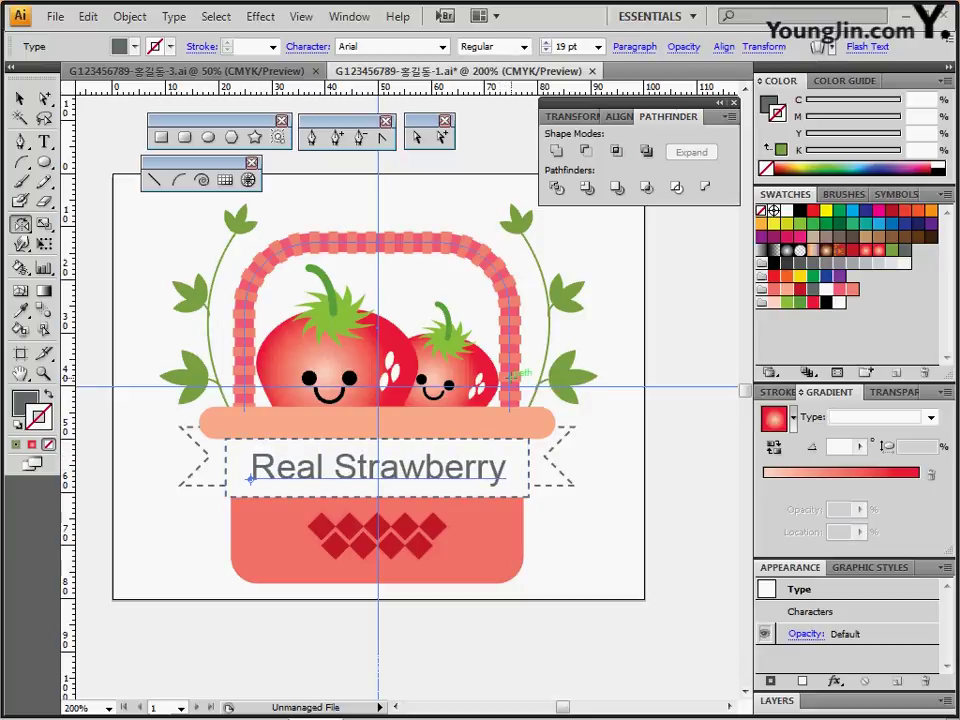
Check the ribbon text's font family, style and size, along with the CMYK values of its fill.
key("ctrl+t")
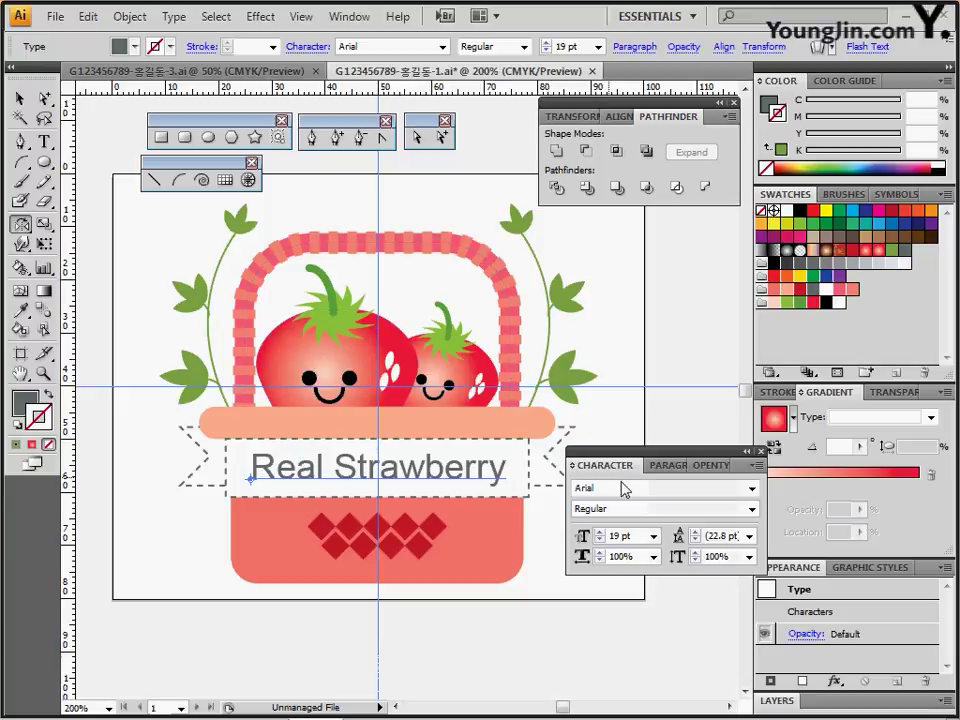
left_click_drag(620, 460, 591, 320)
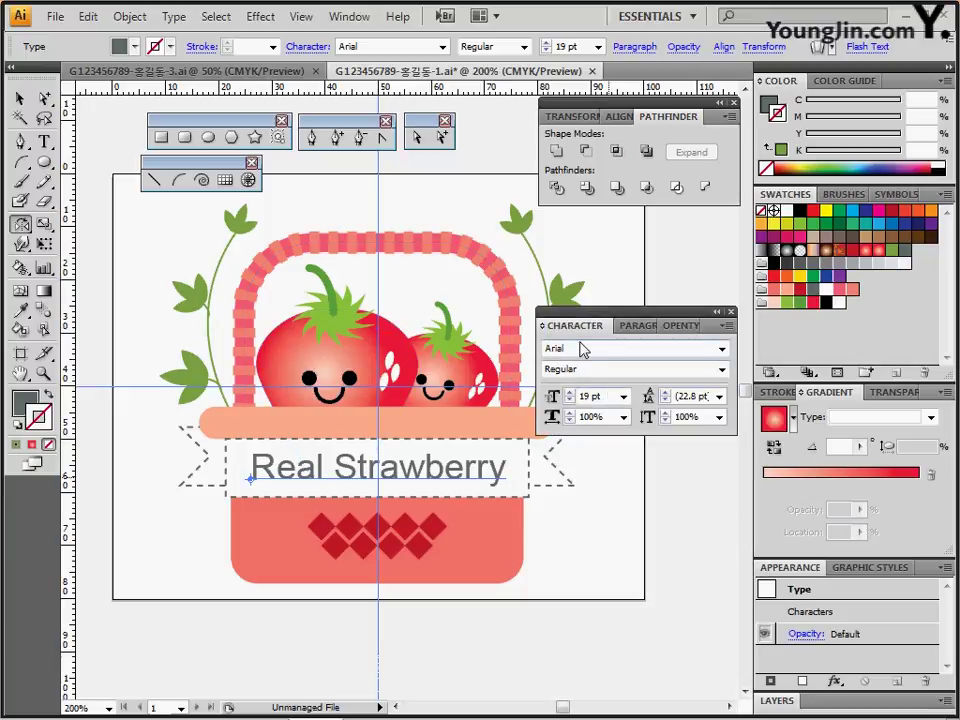
left_click(580, 348)
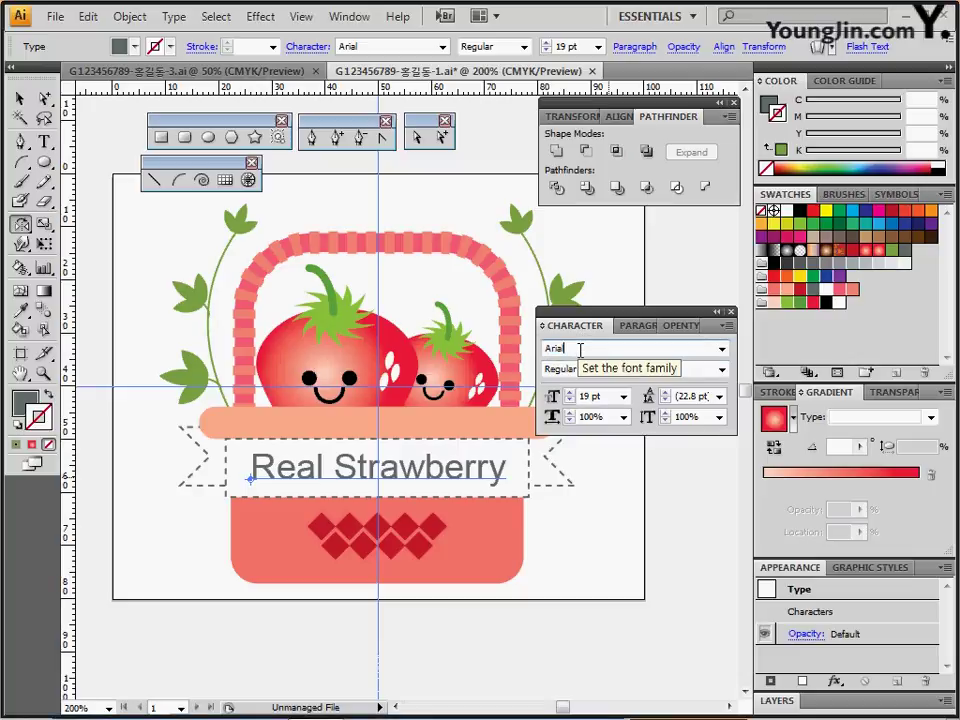
left_click(590, 369)
left_click(595, 369)
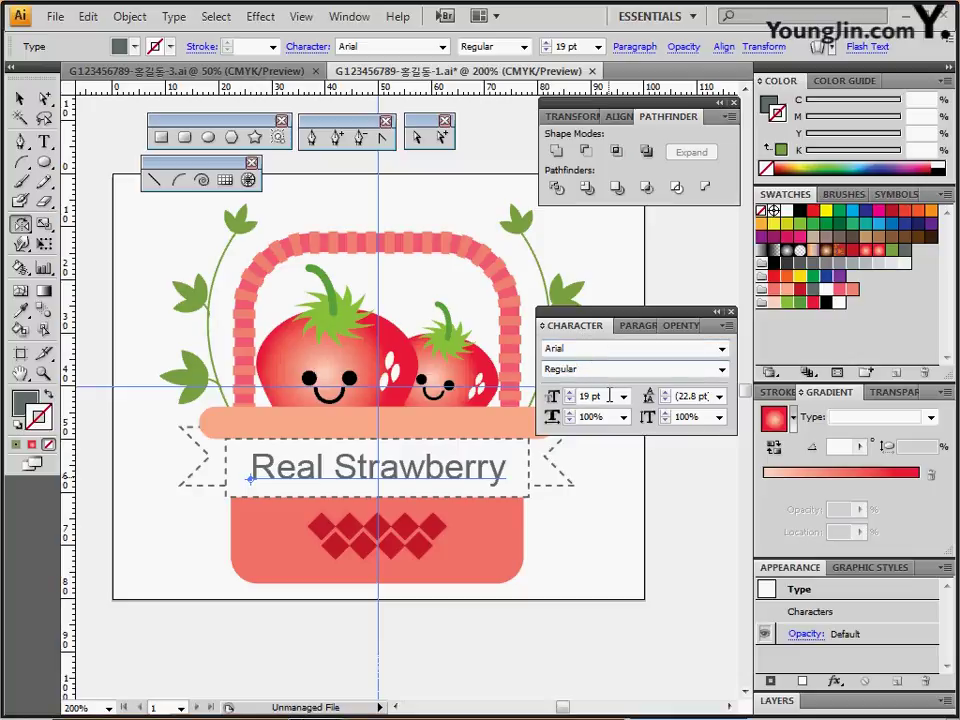
left_click(592, 396)
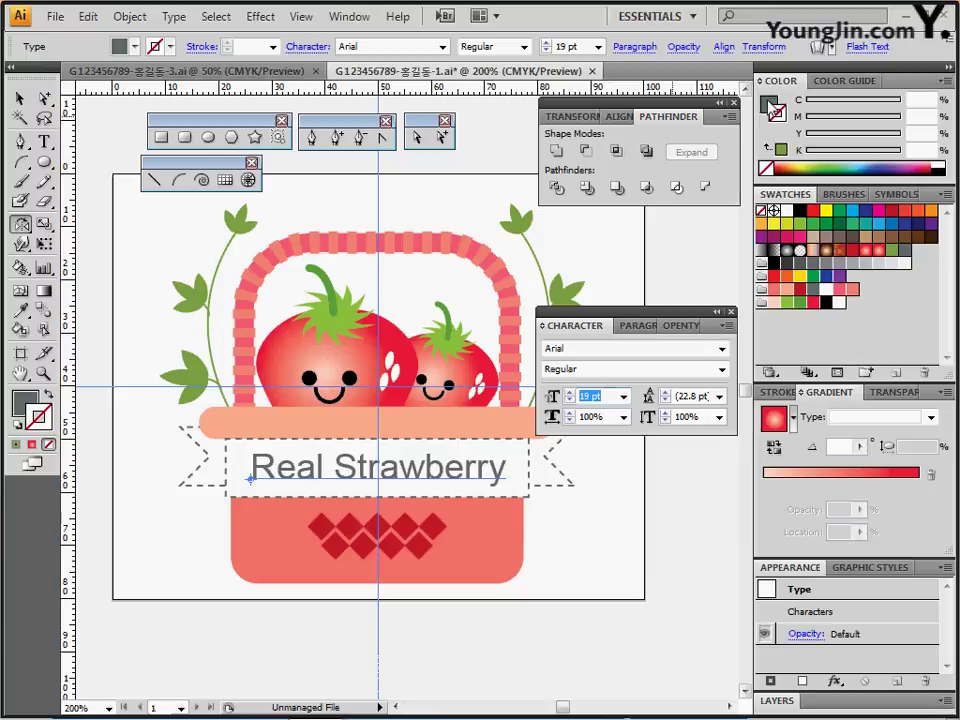
left_click(927, 99)
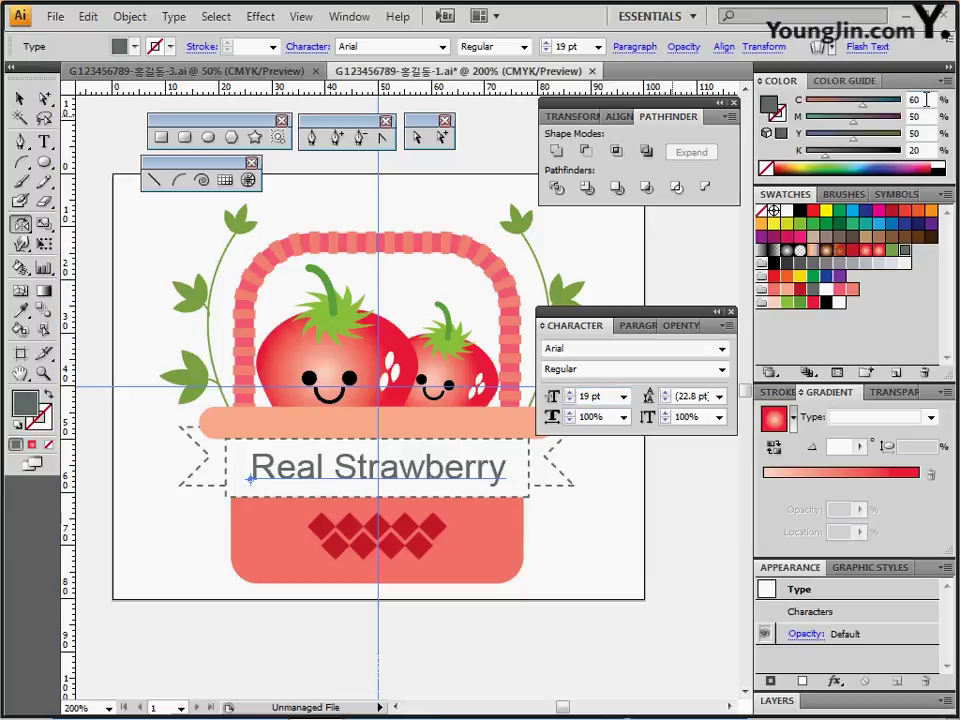
left_click(922, 133)
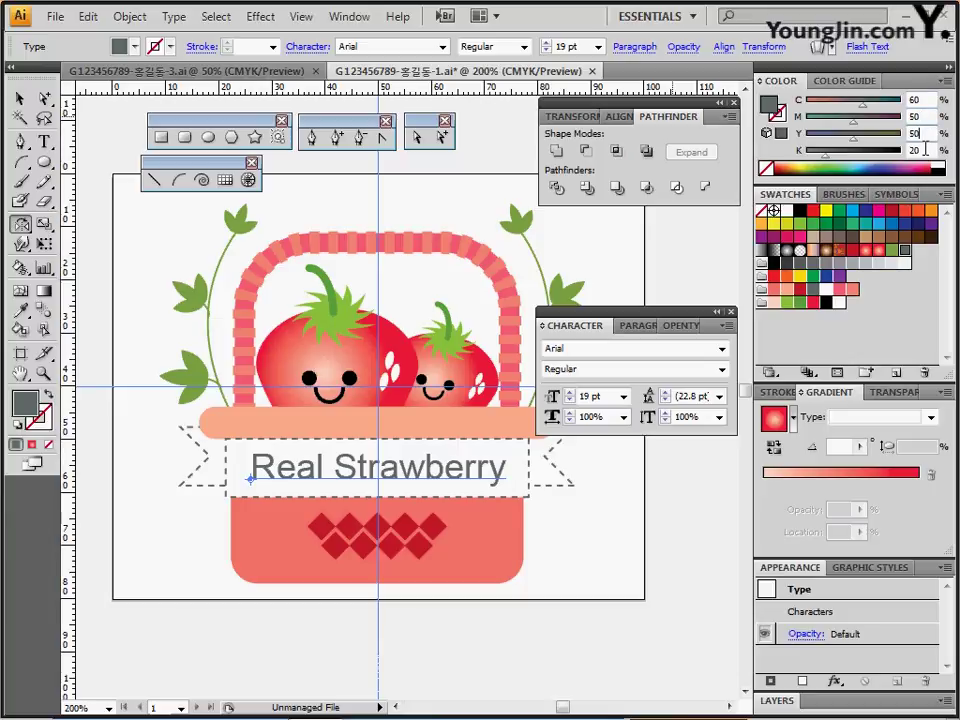
left_click(924, 149)
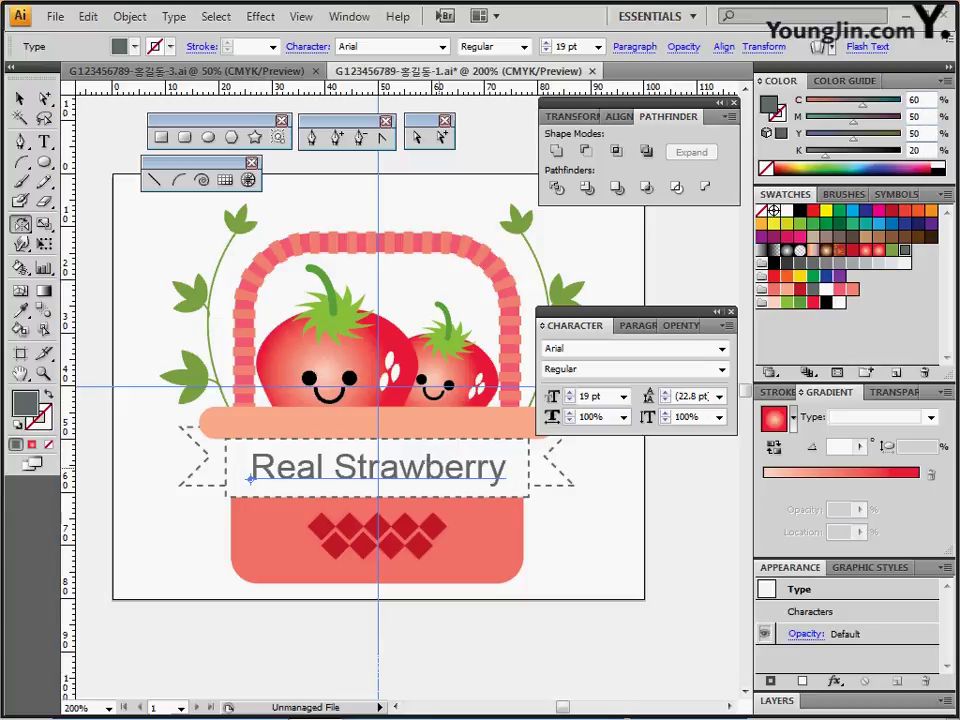
Deselect the ribbon text and close the character settings to leave the whole basket illustration in clear view.
left_click(558, 620)
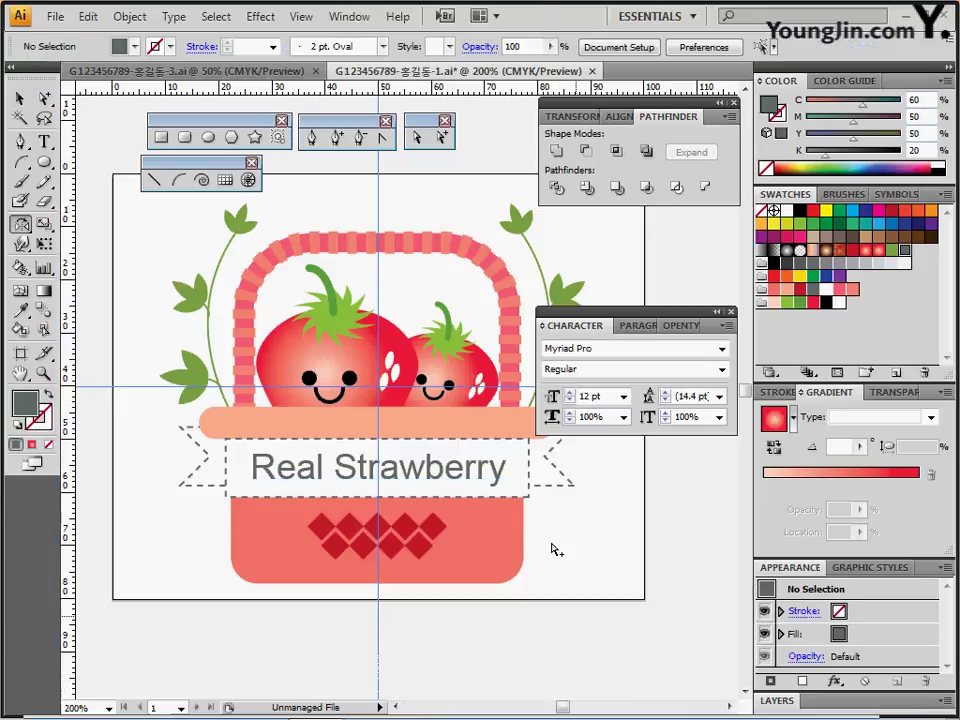
key("ctrl+z")
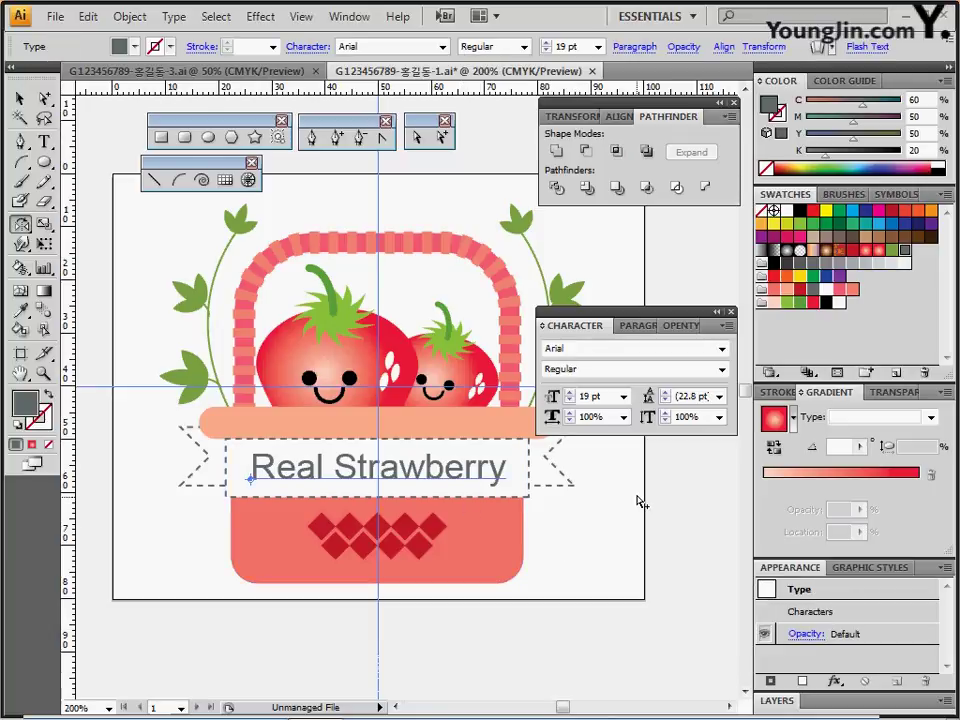
key("ctrl+shift+a")
left_click(716, 311)
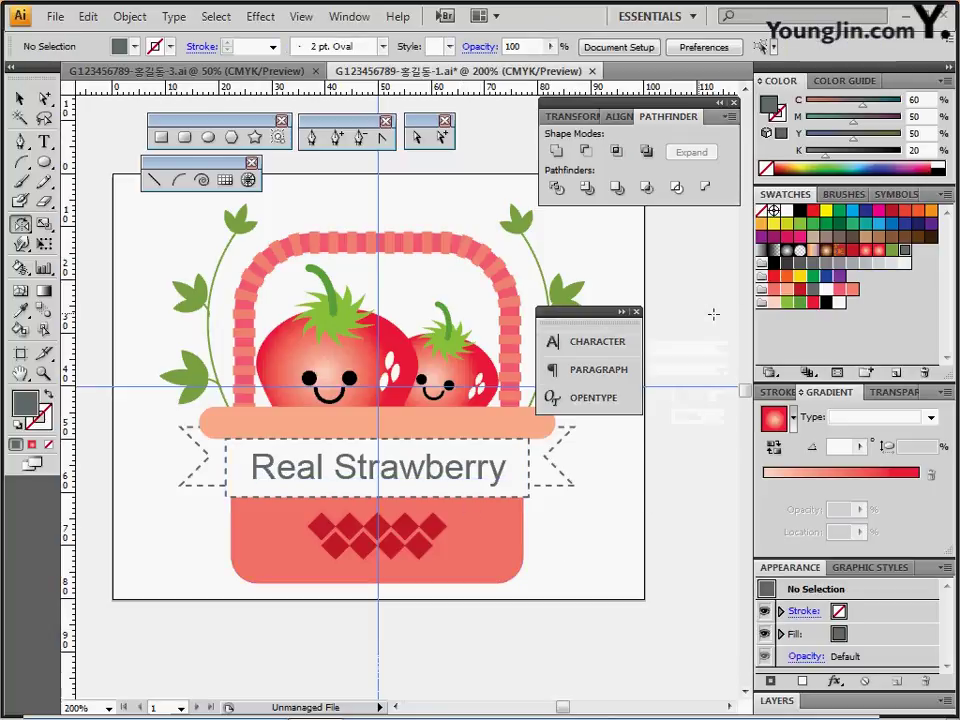
left_click(638, 311)
left_click_drag(462, 335, 438, 377)
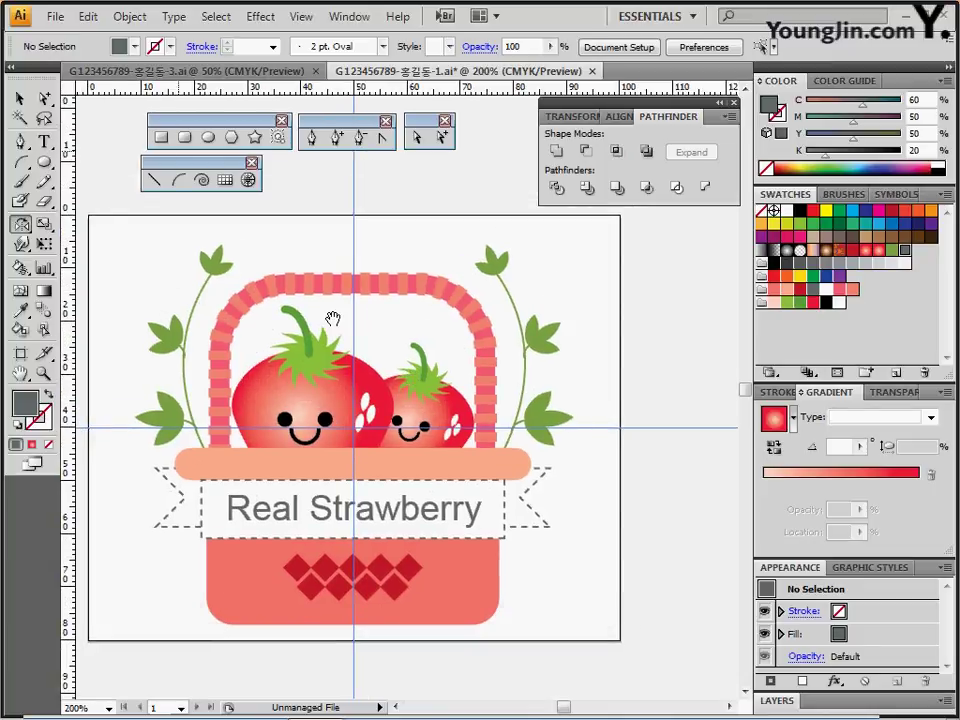
left_click_drag(336, 319, 333, 314)
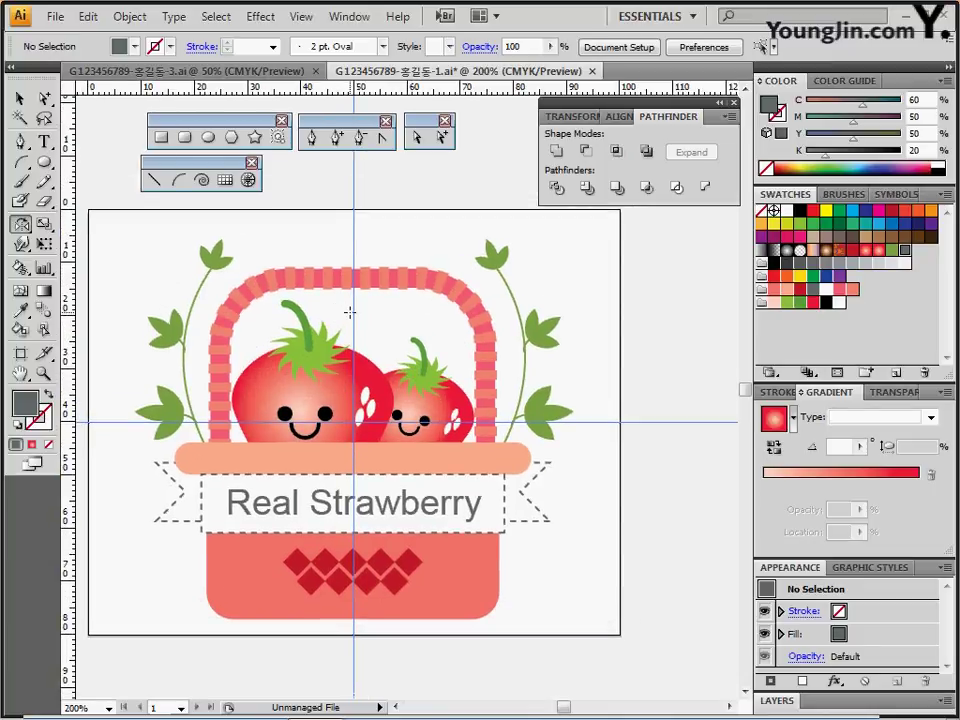